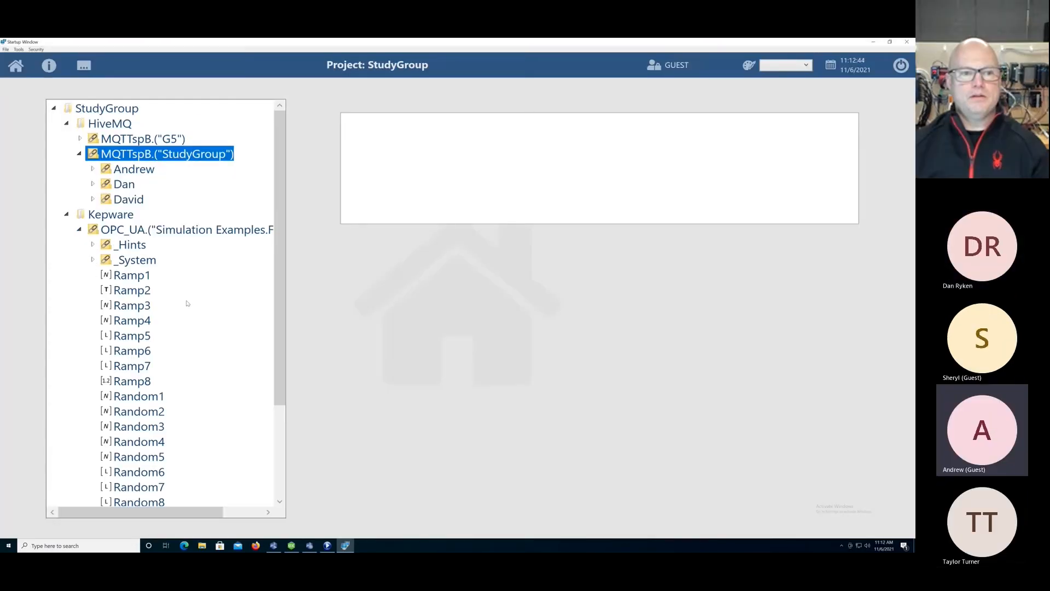
drag(278, 305, 278, 394)
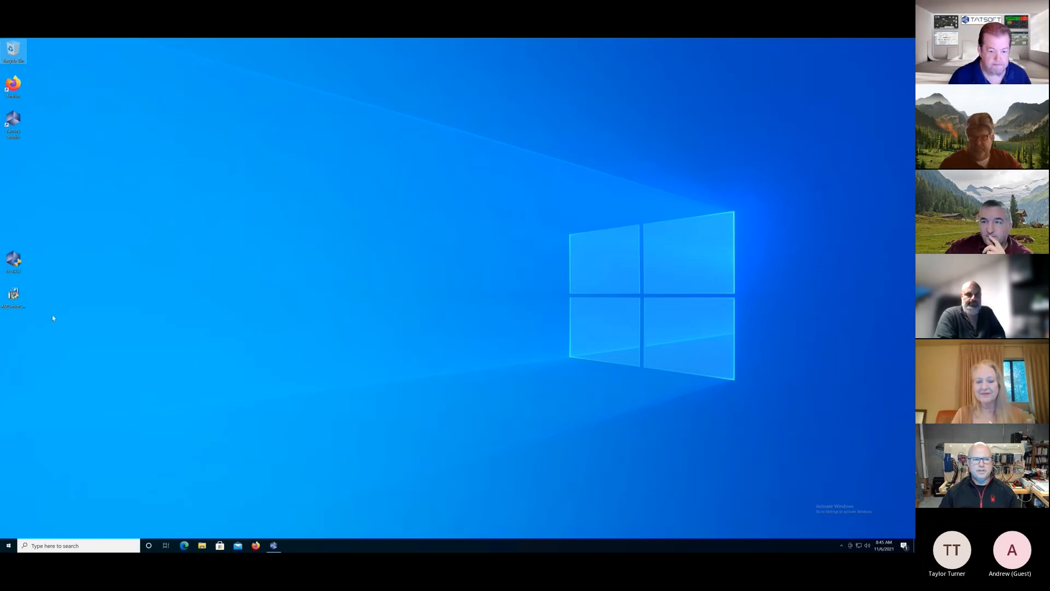
Install FactoryStudio fs-v9.2.3 from its desktop installer, allow it to make changes, and close the completed setup.
double_click(14, 259)
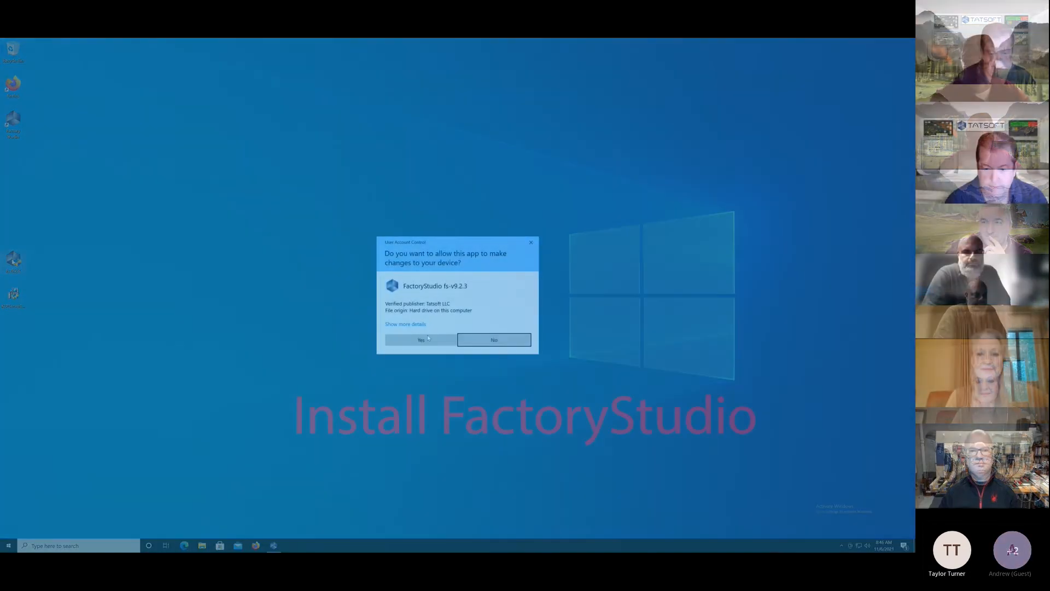
click(427, 340)
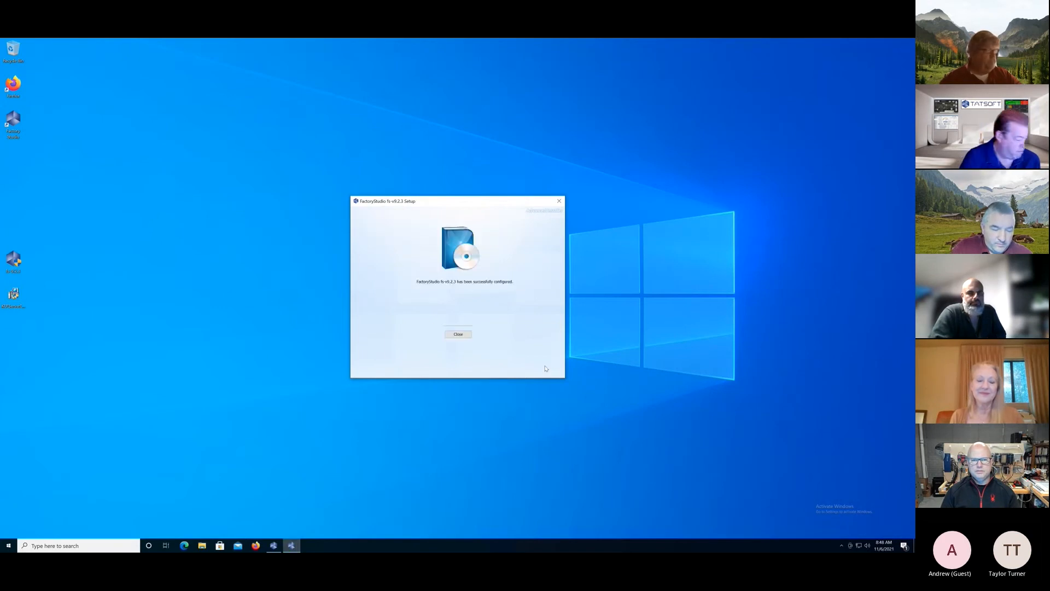
click(449, 335)
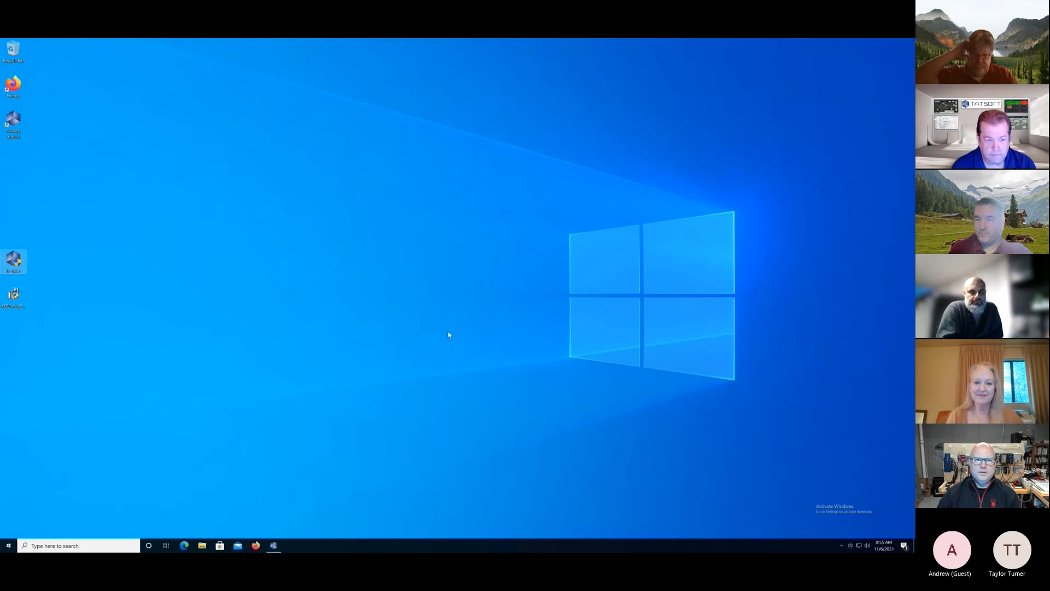
Start the KEPServerEX 6 installer from the desktop with English as the language and accept the end-user license agreement.
click(17, 297)
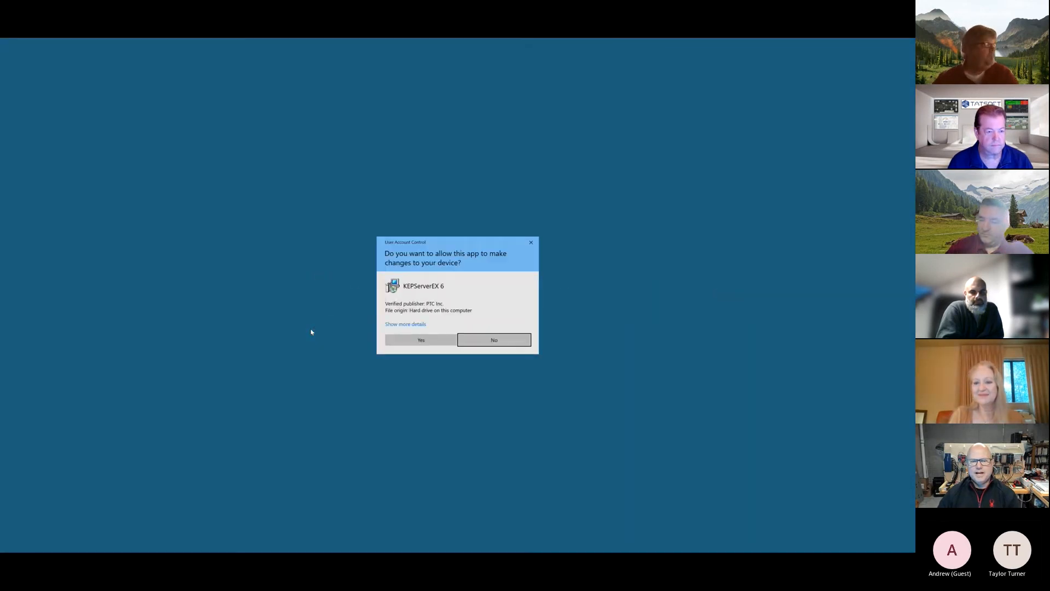
click(430, 343)
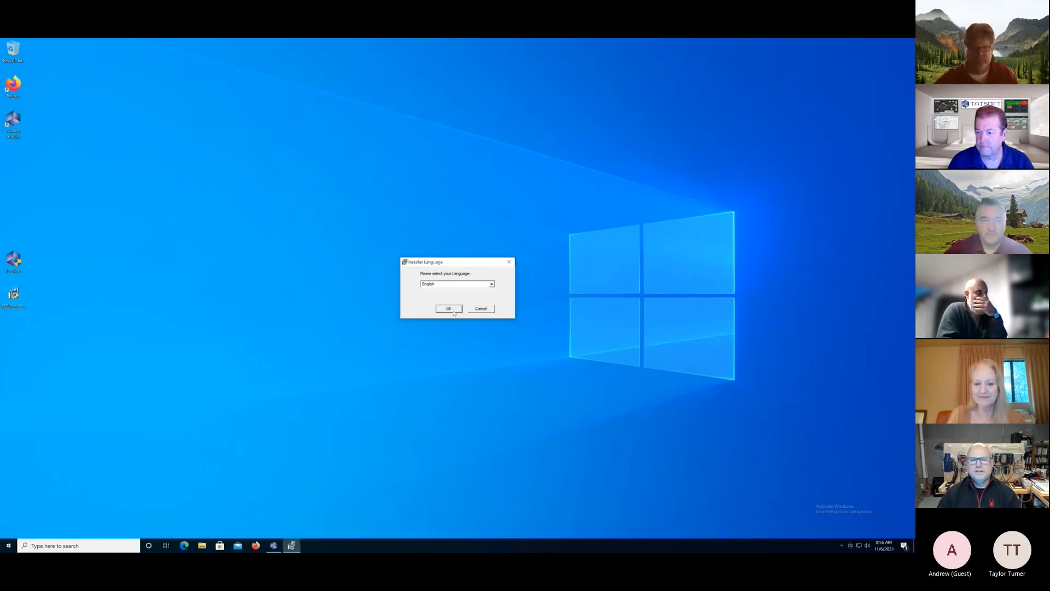
click(449, 309)
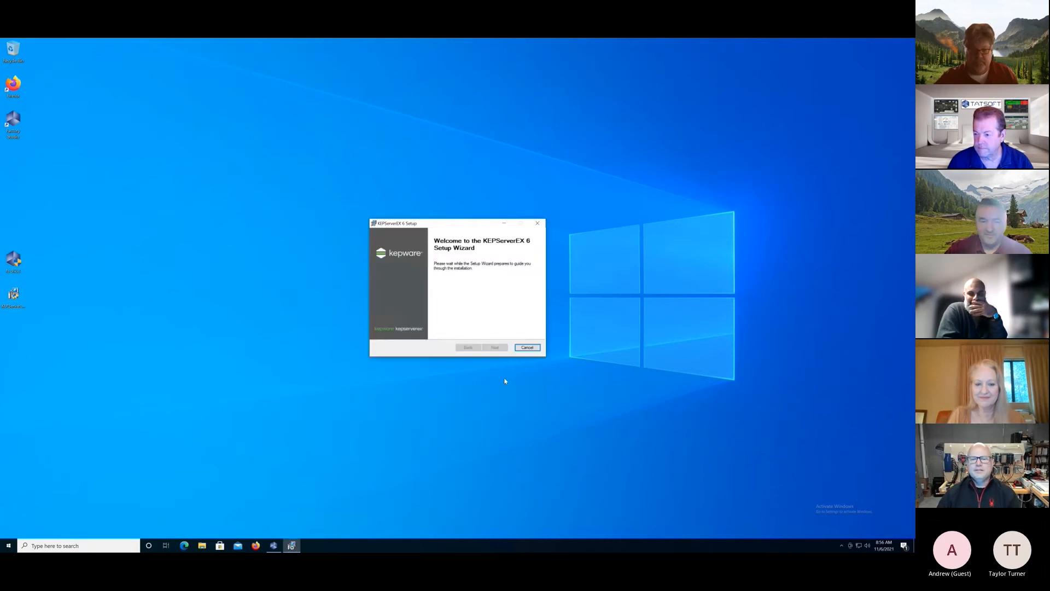
click(495, 348)
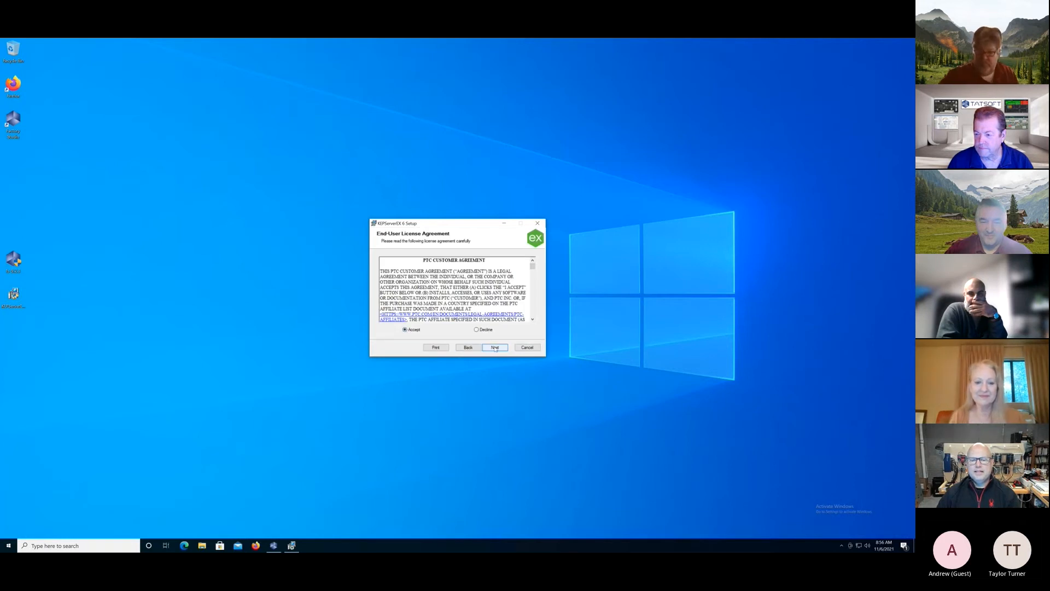
click(494, 348)
Keep the default installation and application data folders, the Configuration desktop shortcut, and the Typical vertical suite.
click(495, 350)
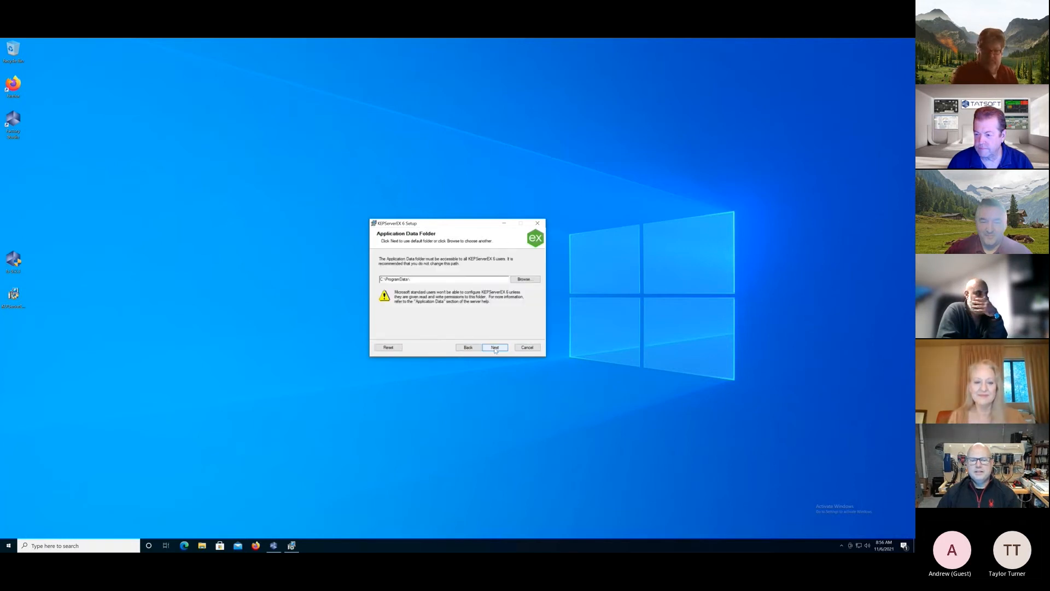
click(495, 349)
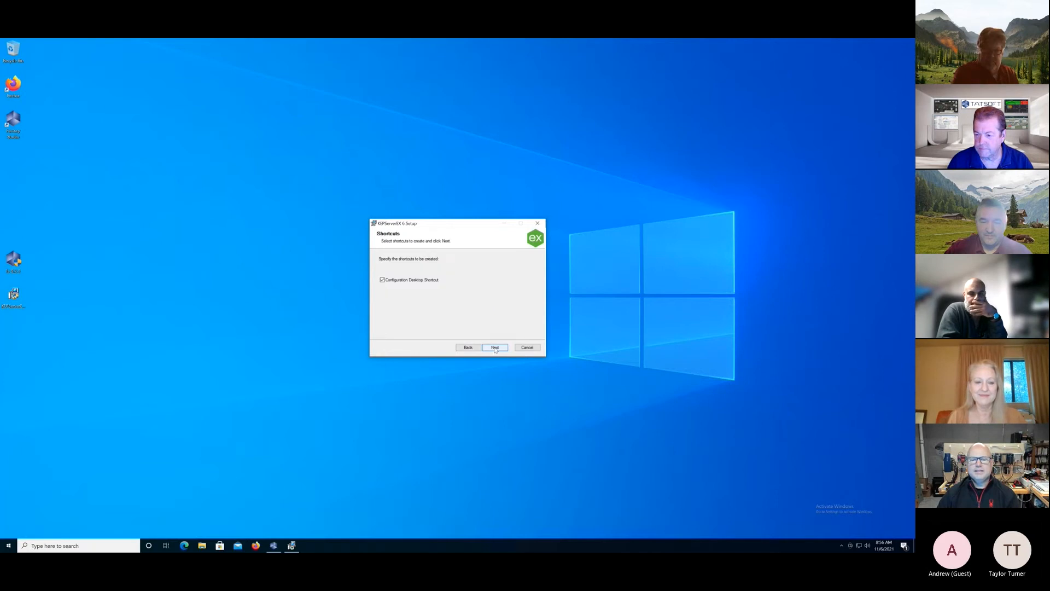
click(495, 348)
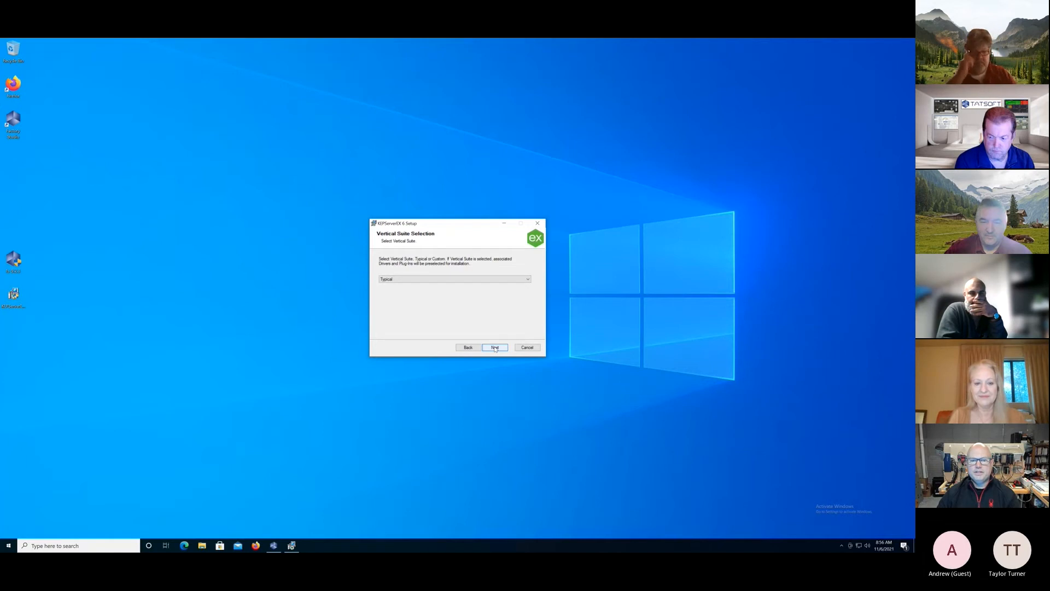
click(495, 348)
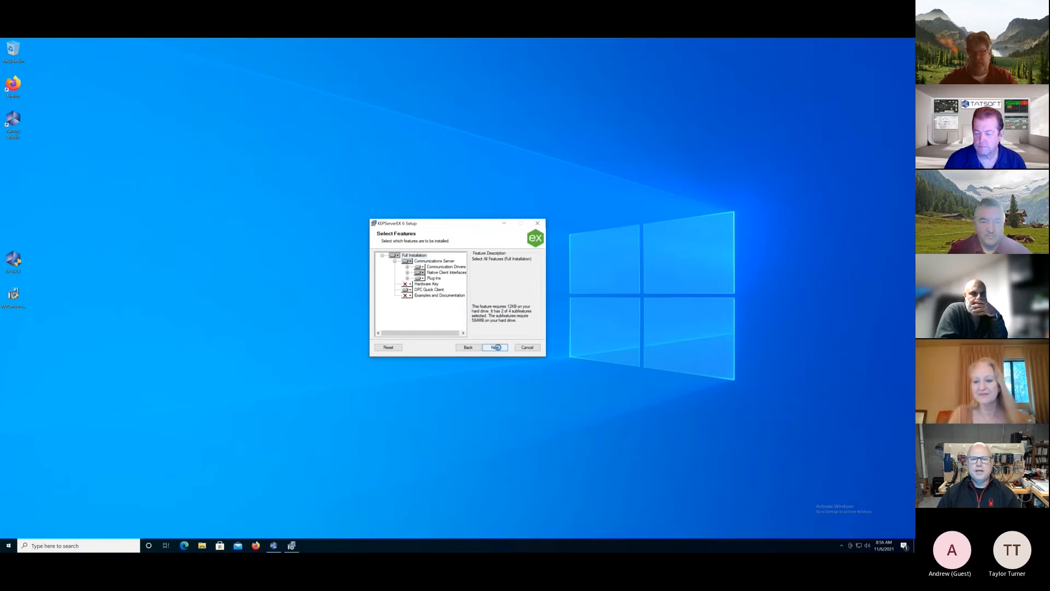
Accept the default features, review their external dependencies, and keep client data requests through Dynamic Tag addressing allowed.
click(499, 350)
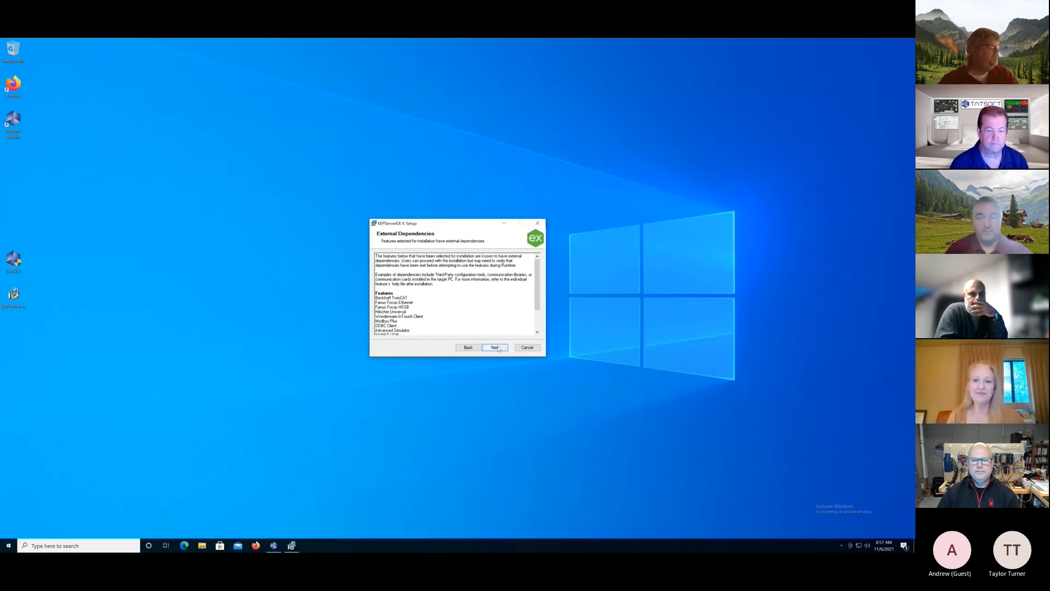
drag(539, 306, 540, 323)
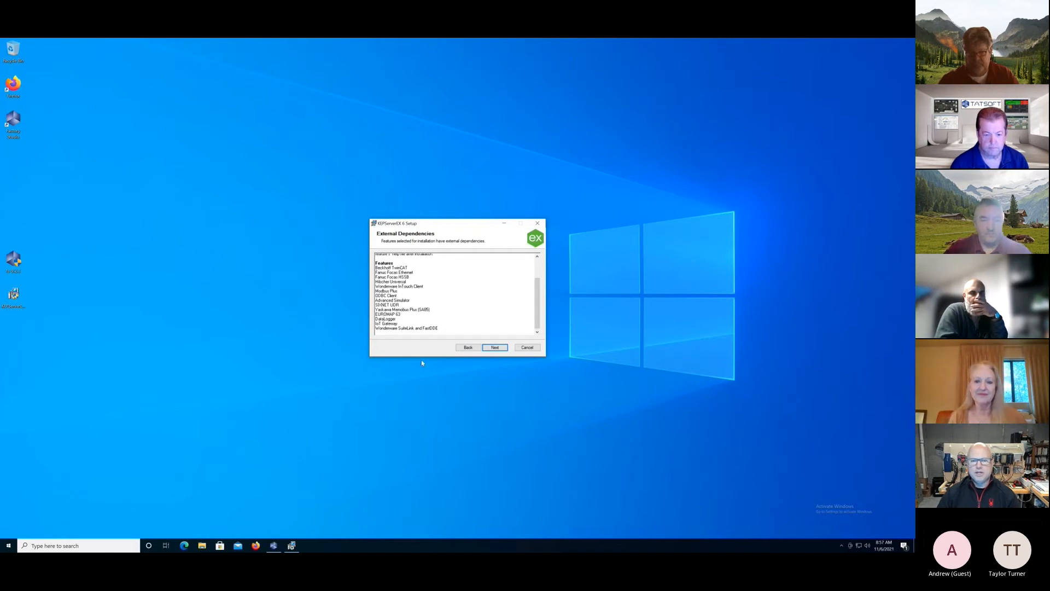
click(495, 349)
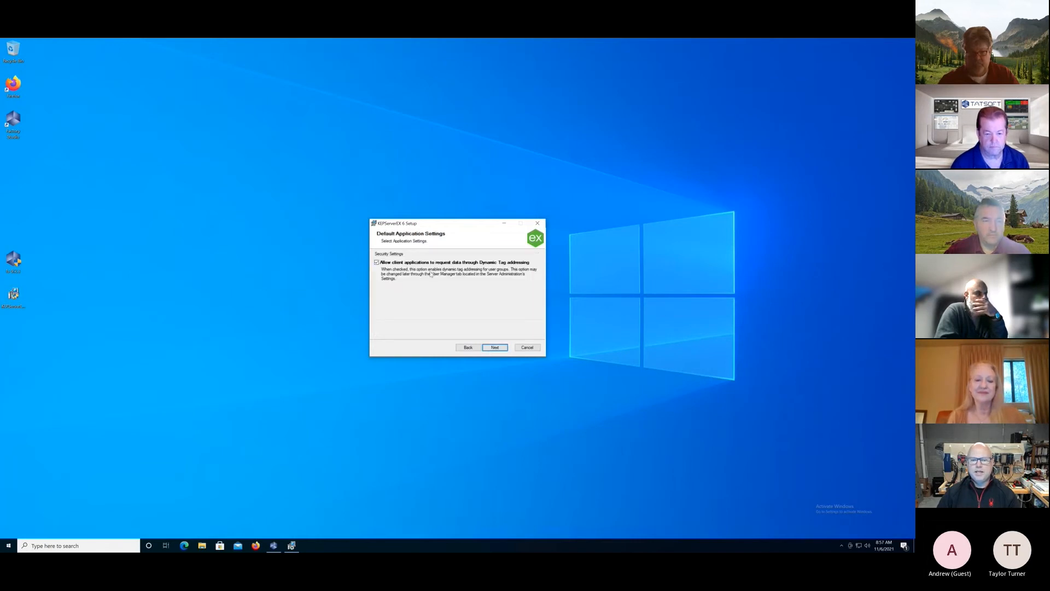
click(494, 347)
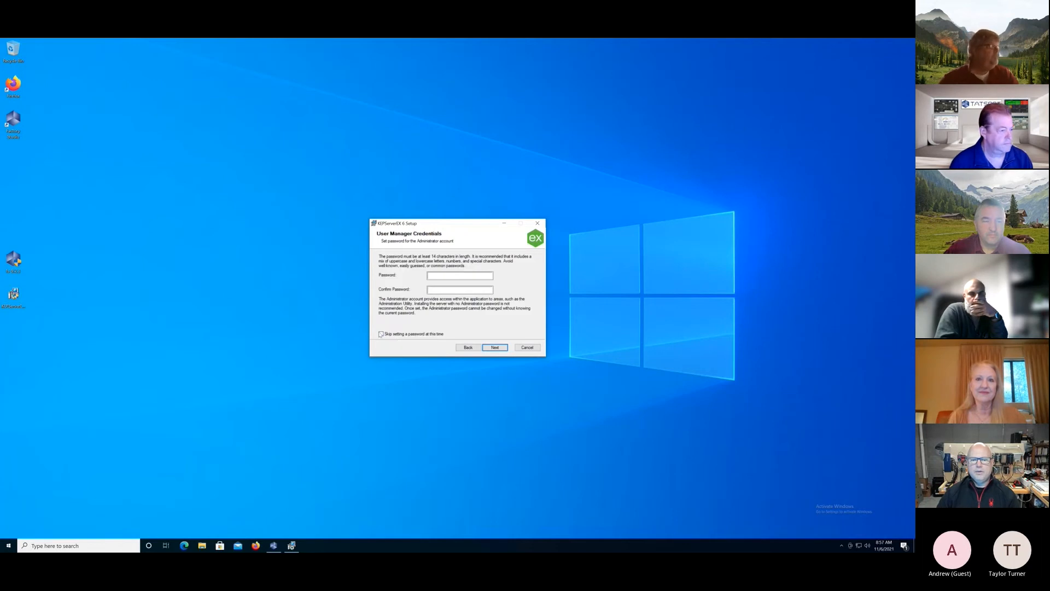
Skip setting an Administrator password, install KEPServerEX 6, and finish the setup wizard.
click(381, 334)
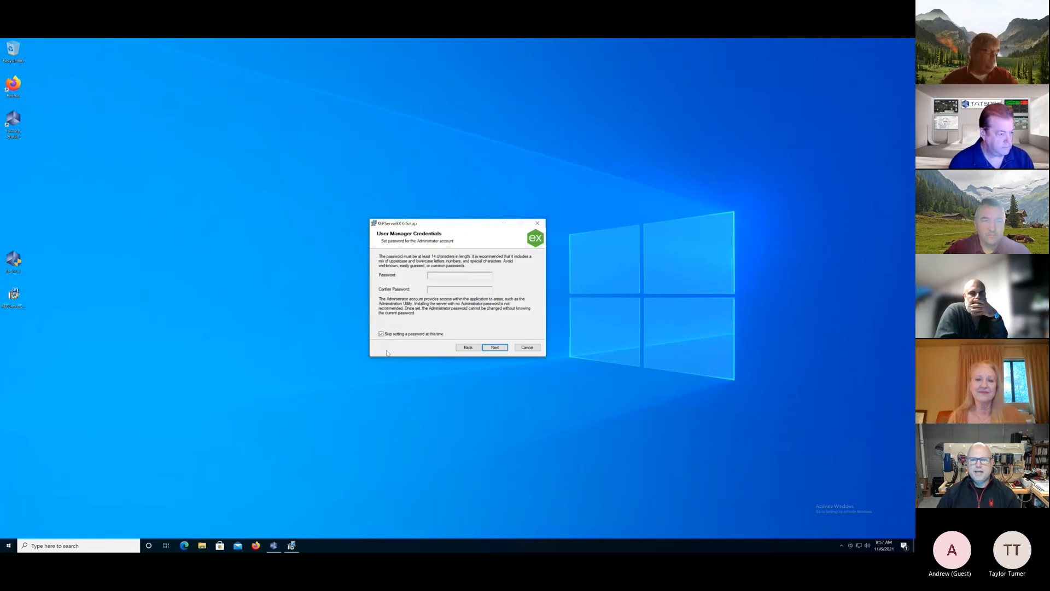
click(495, 347)
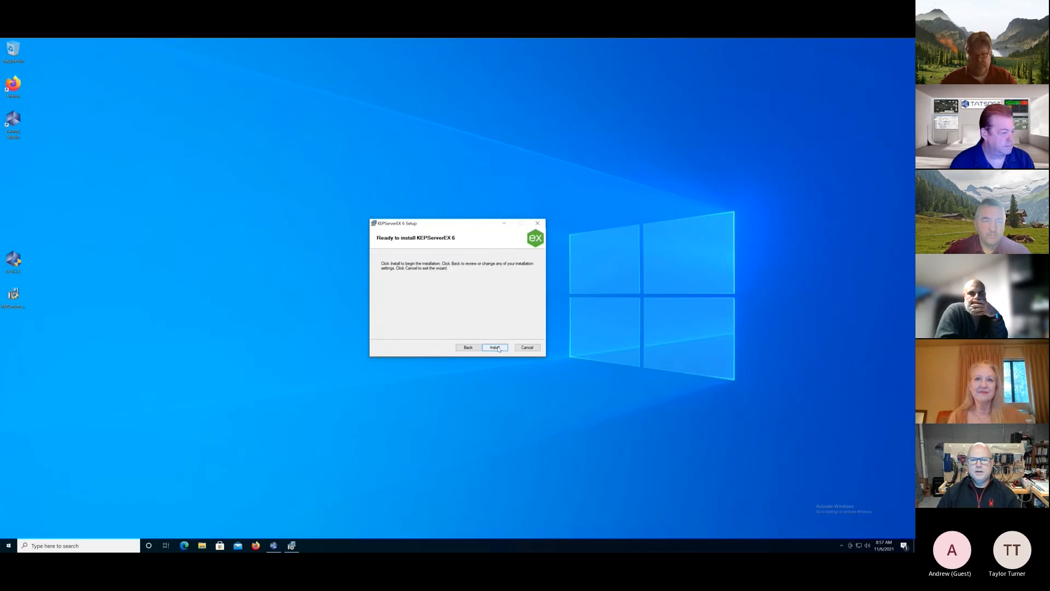
click(495, 348)
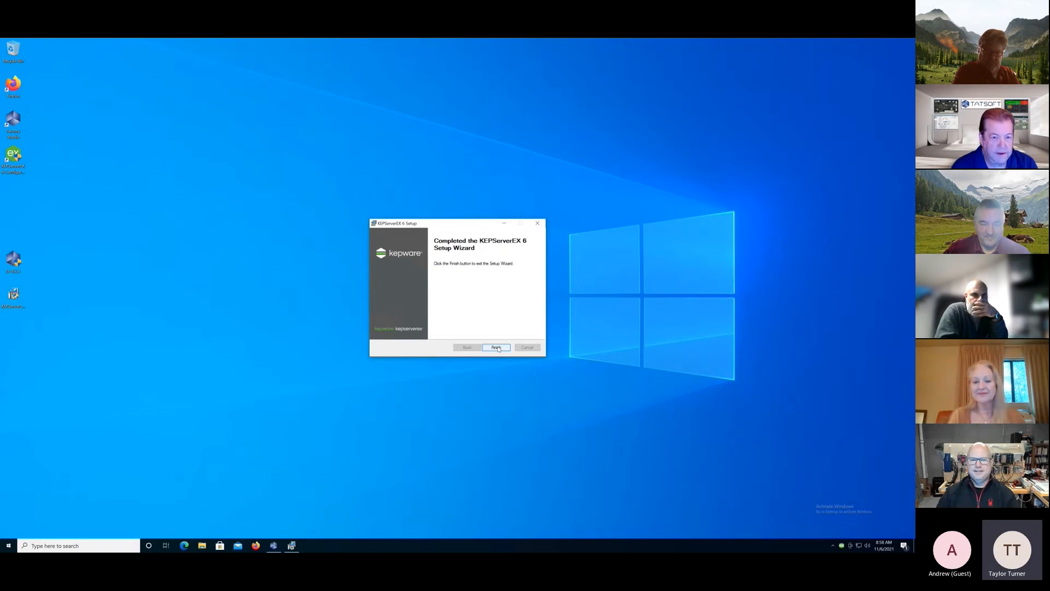
click(497, 348)
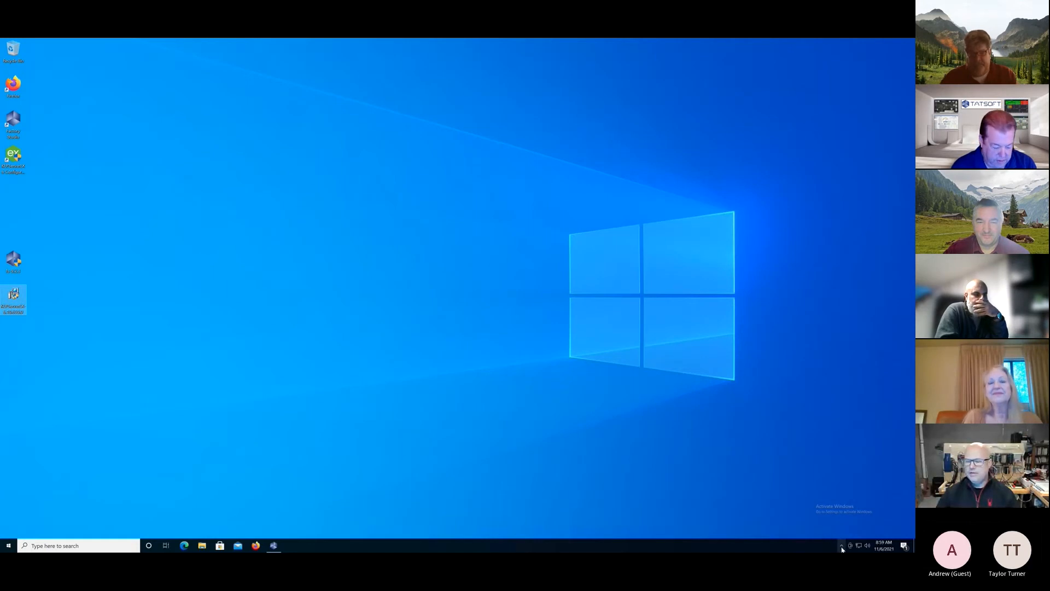
Open KEPServerEX 6 Configuration from the server's notification area menu and move its window higher on the desktop.
click(843, 547)
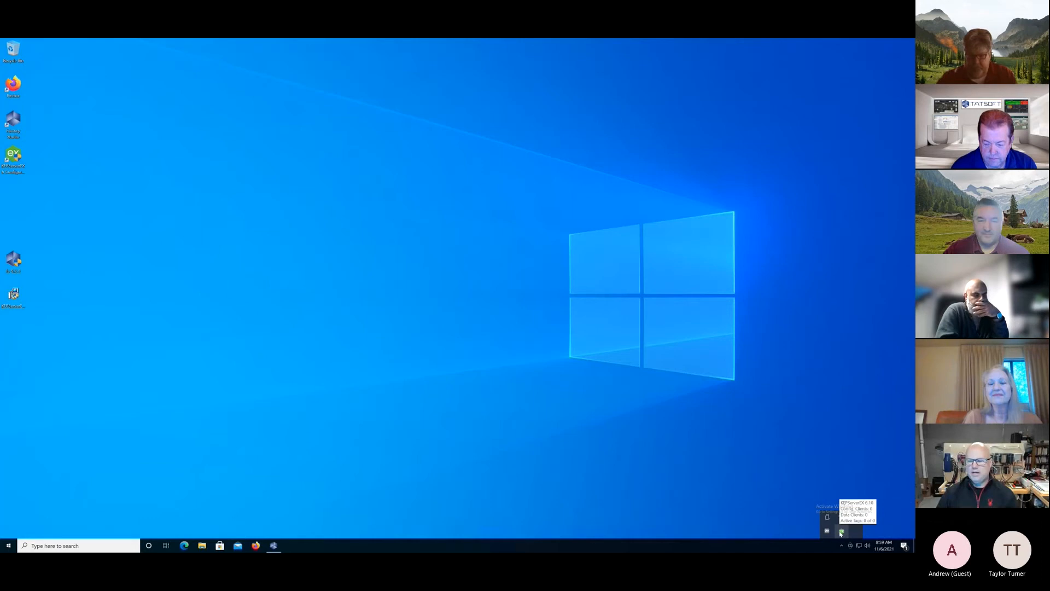
right_click(841, 532)
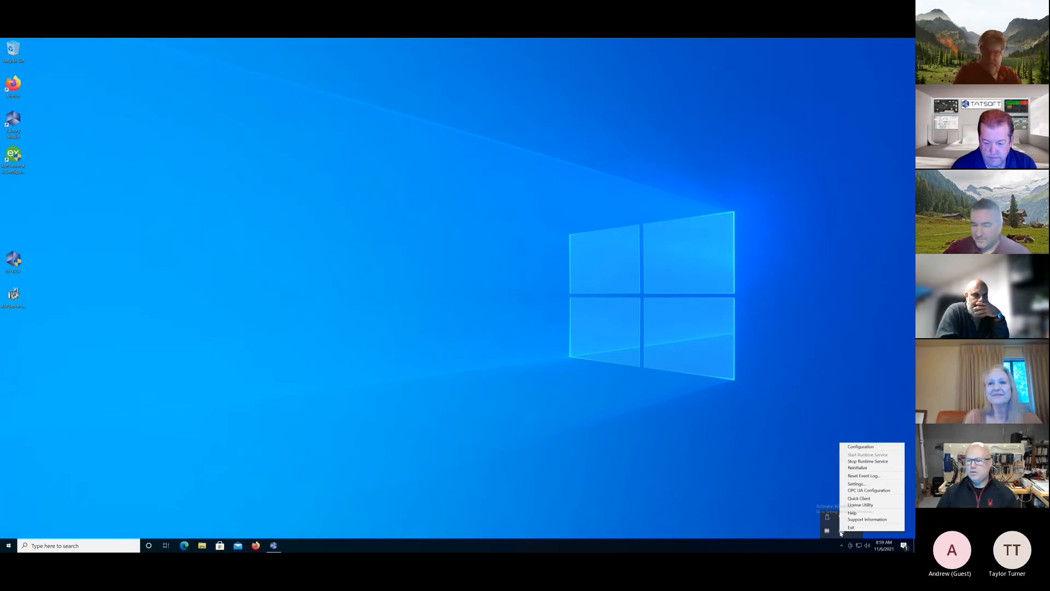
click(858, 447)
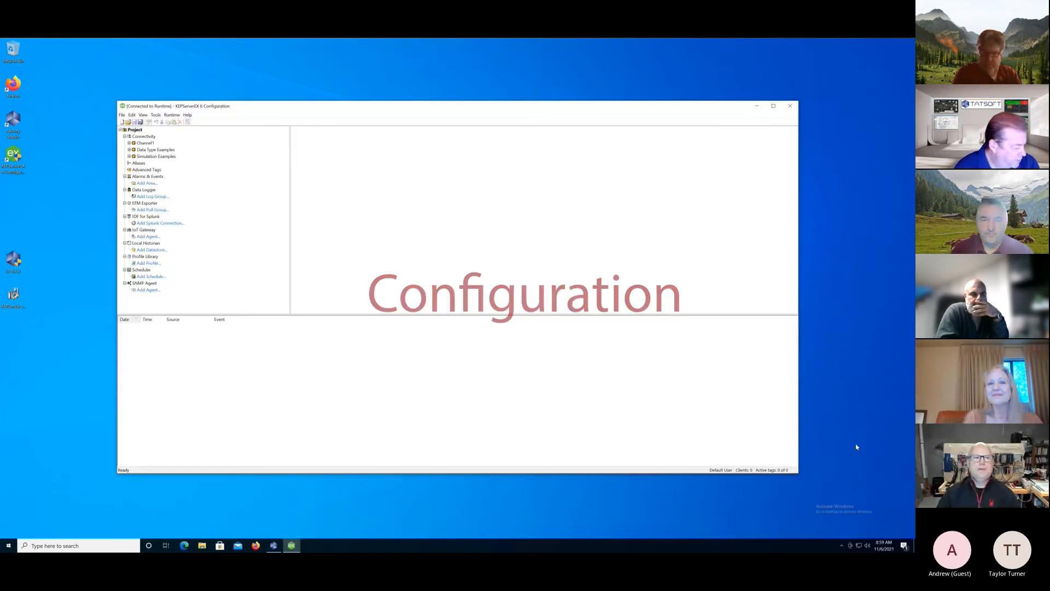
drag(275, 100, 289, 66)
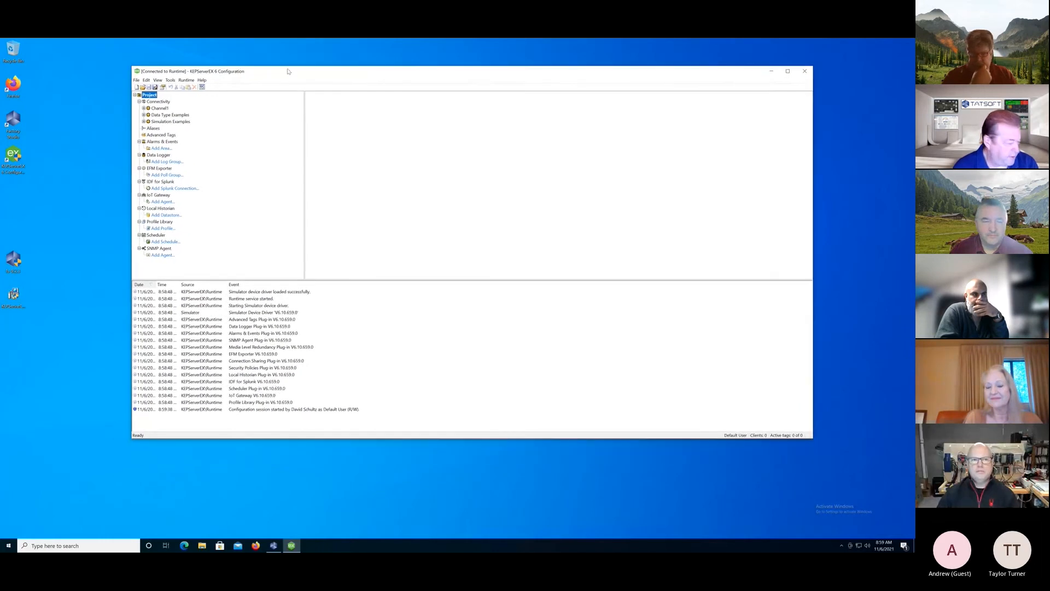
Set Allow anonymous login to Yes in the project's OPC UA properties, then apply and confirm the change.
double_click(151, 95)
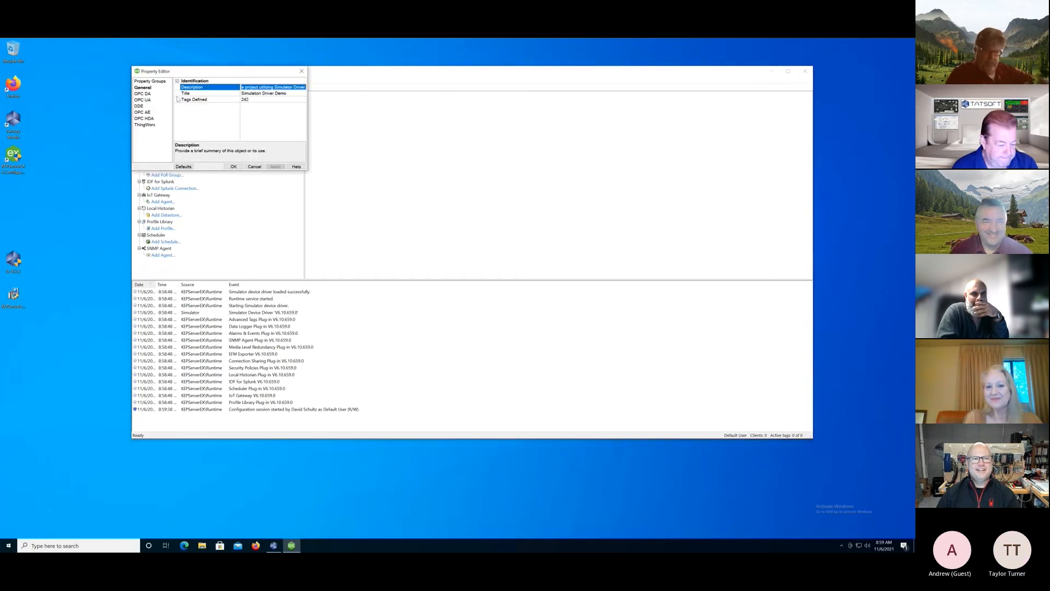
click(258, 167)
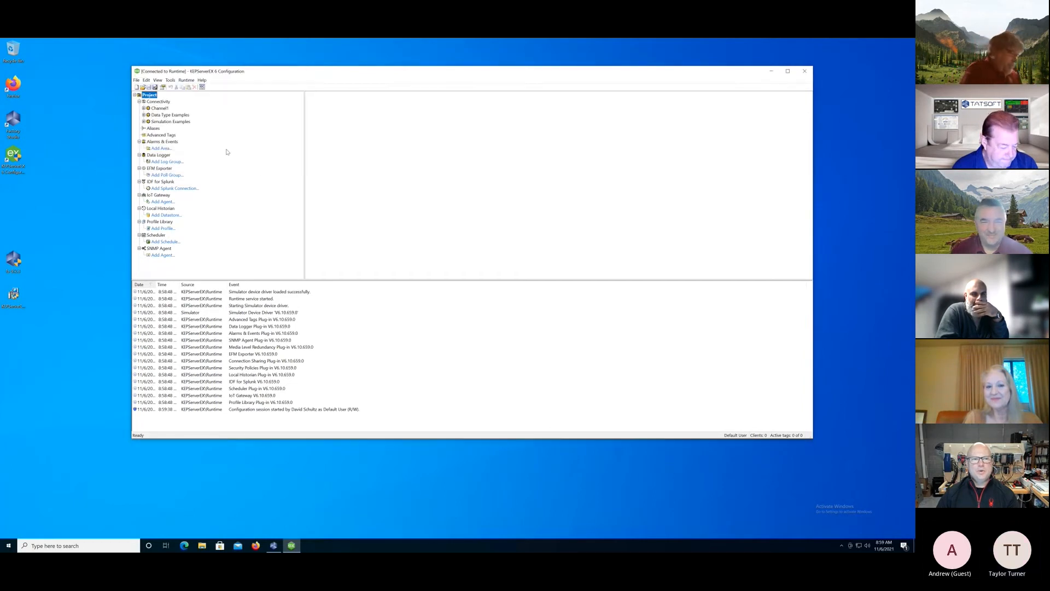
right_click(149, 96)
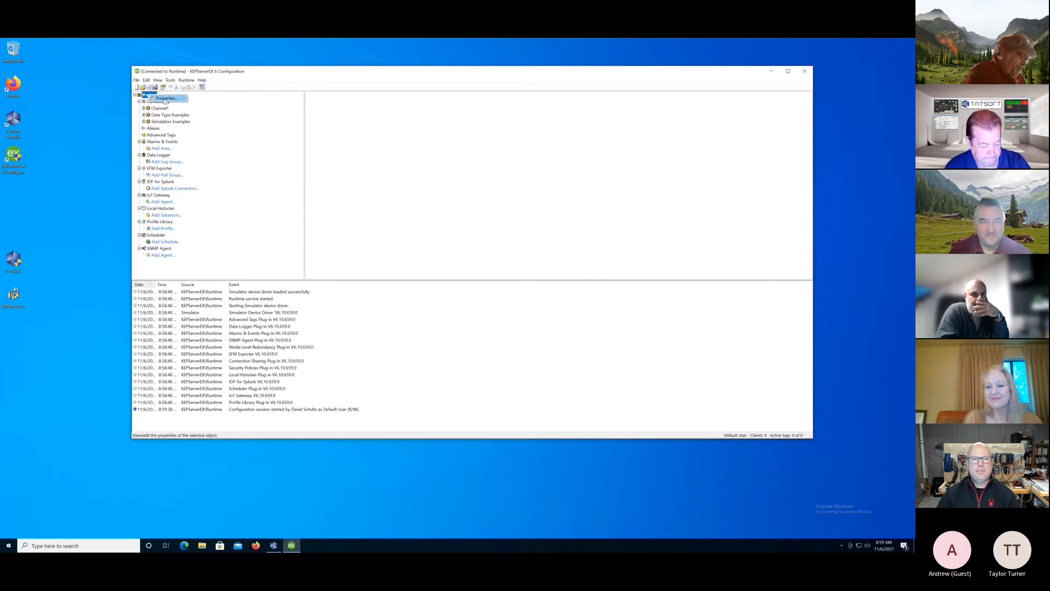
click(166, 99)
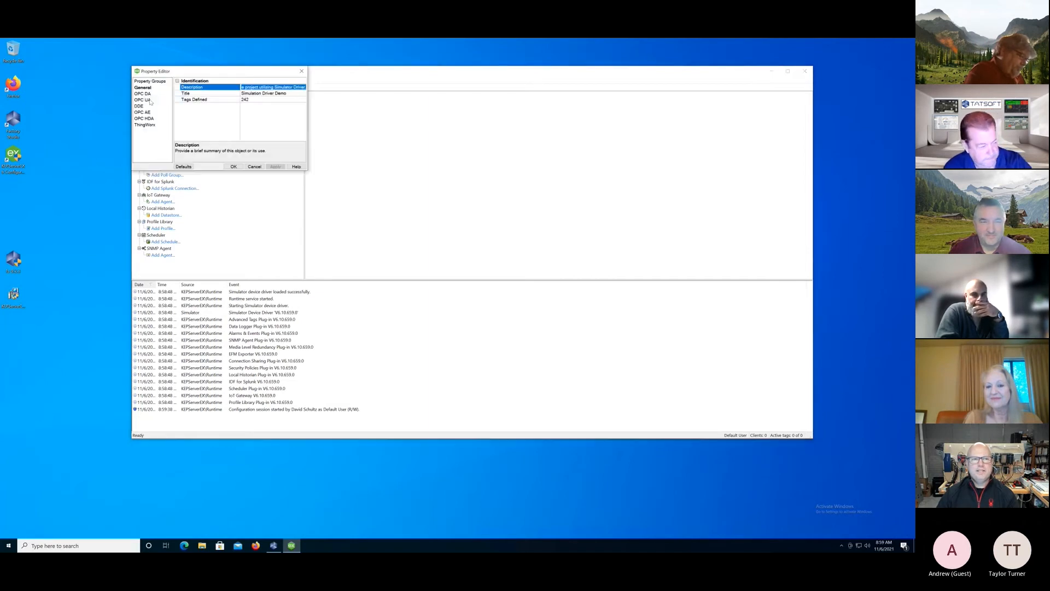
click(143, 100)
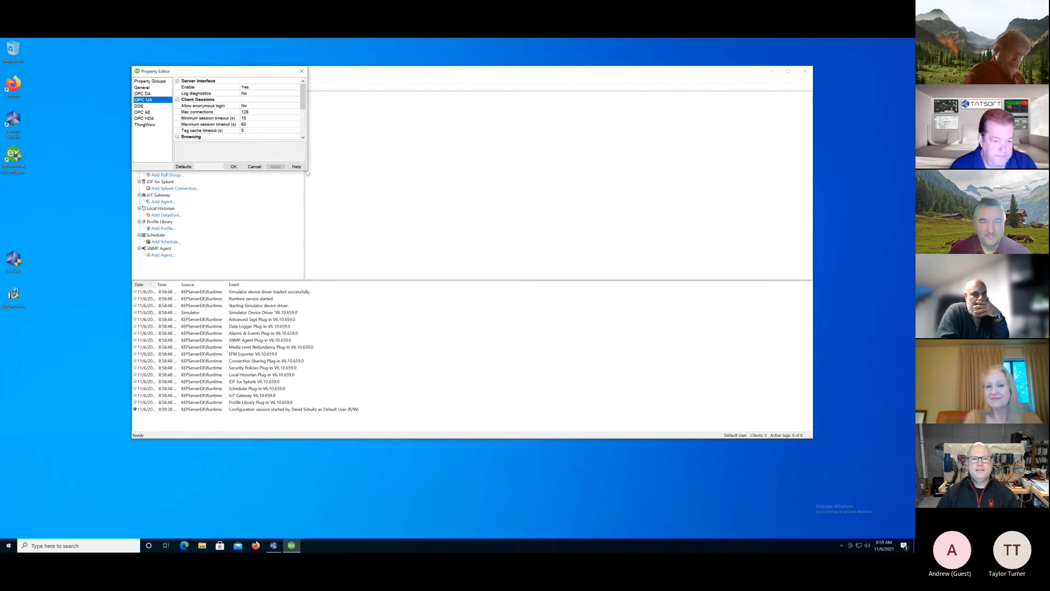
drag(307, 171, 377, 221)
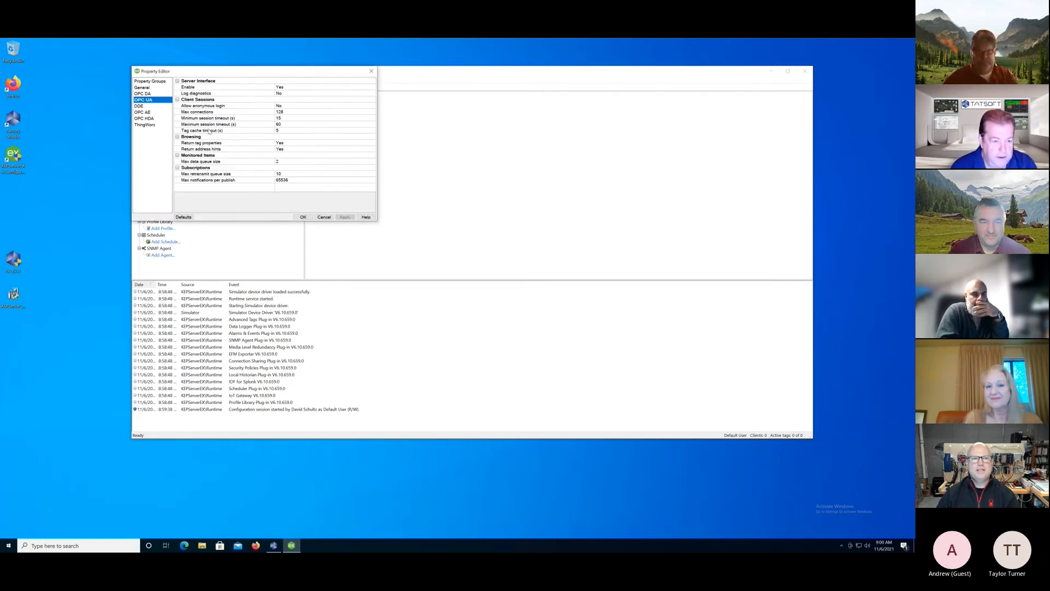
click(279, 106)
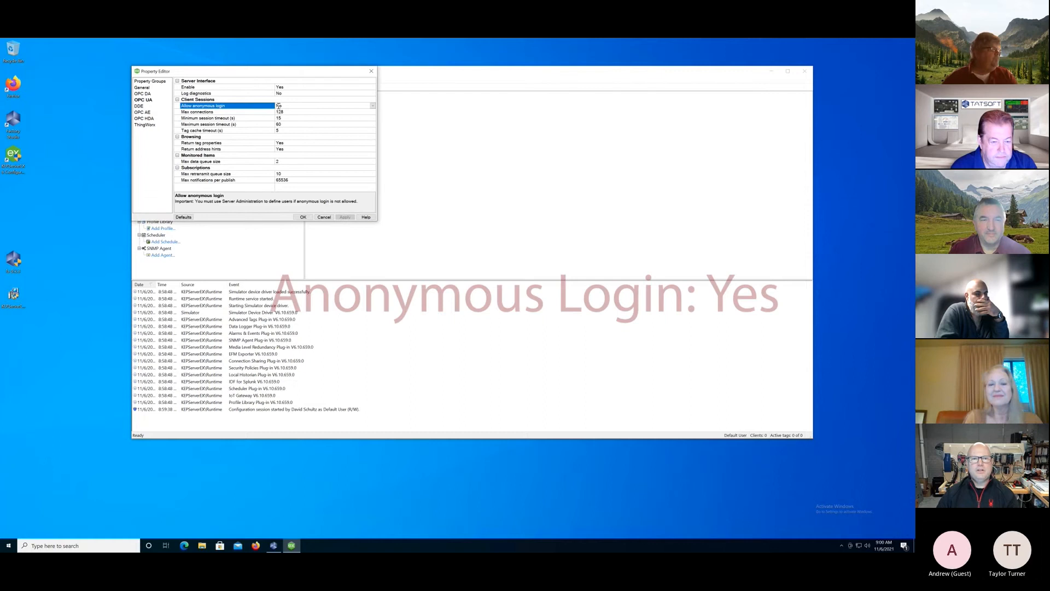
click(370, 105)
click(293, 120)
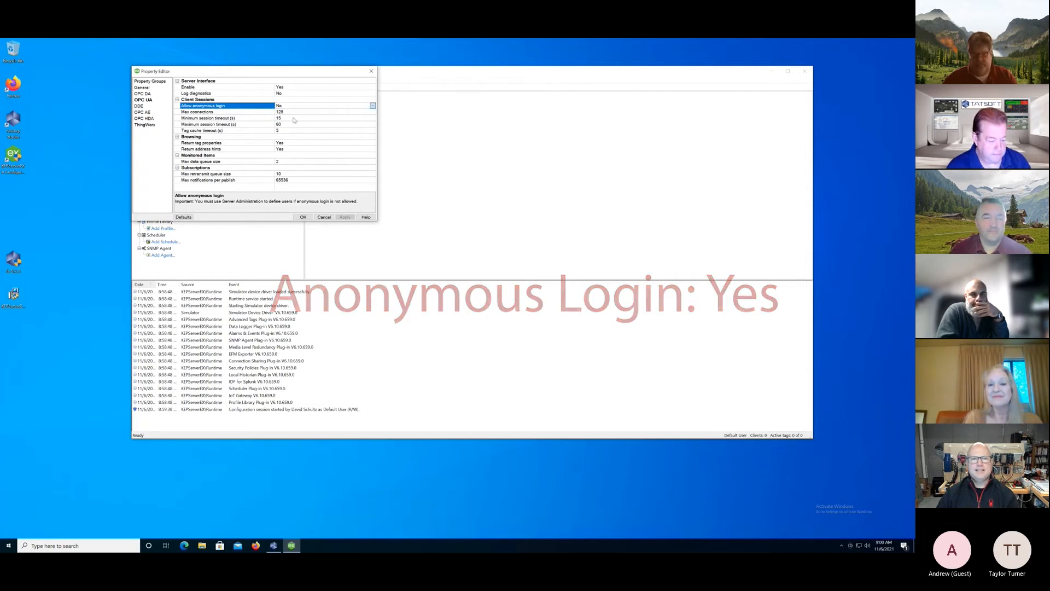
click(348, 217)
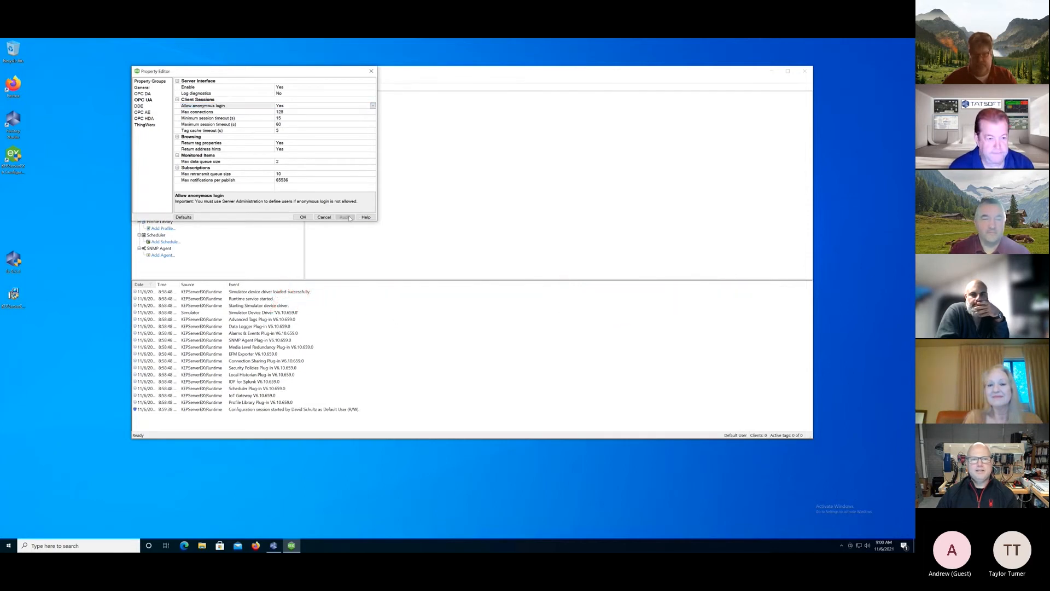
click(303, 218)
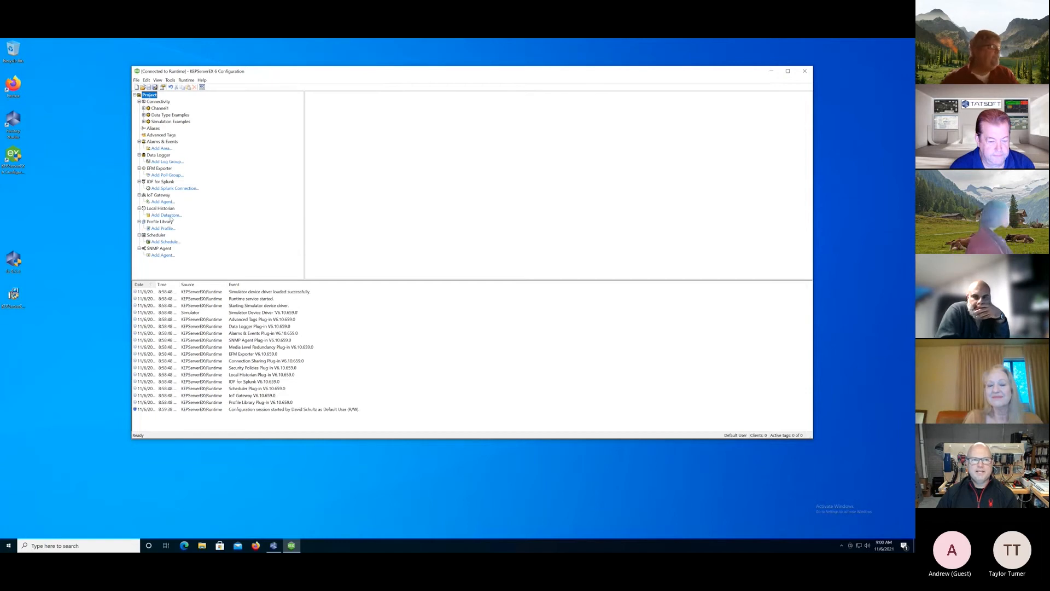
Examine the tags under Functions in the Simulation Examples channel, and minimize the KEPServerEX configuration window.
click(143, 121)
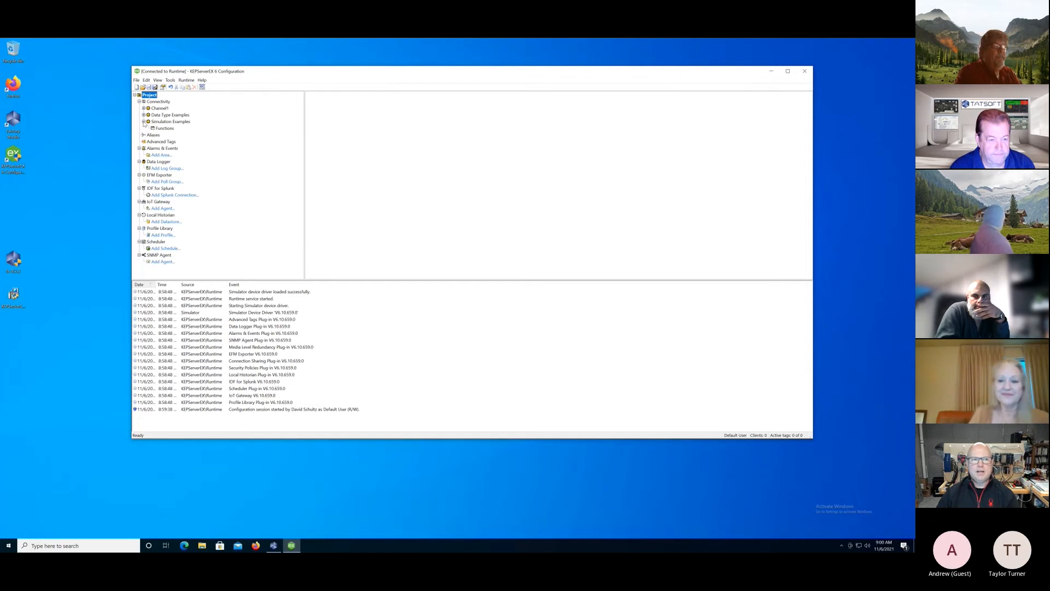
click(159, 128)
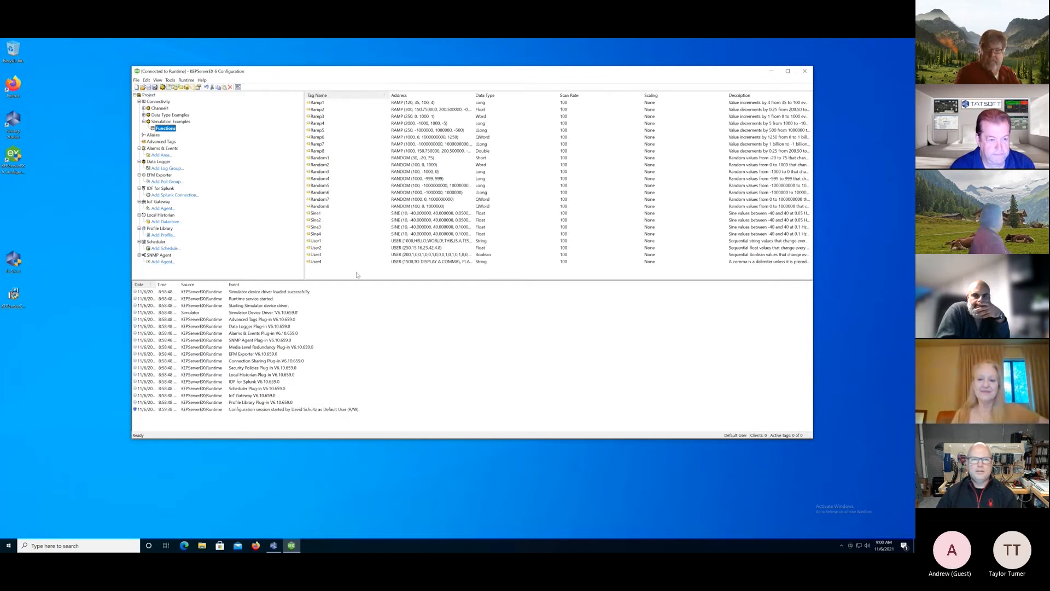
click(770, 73)
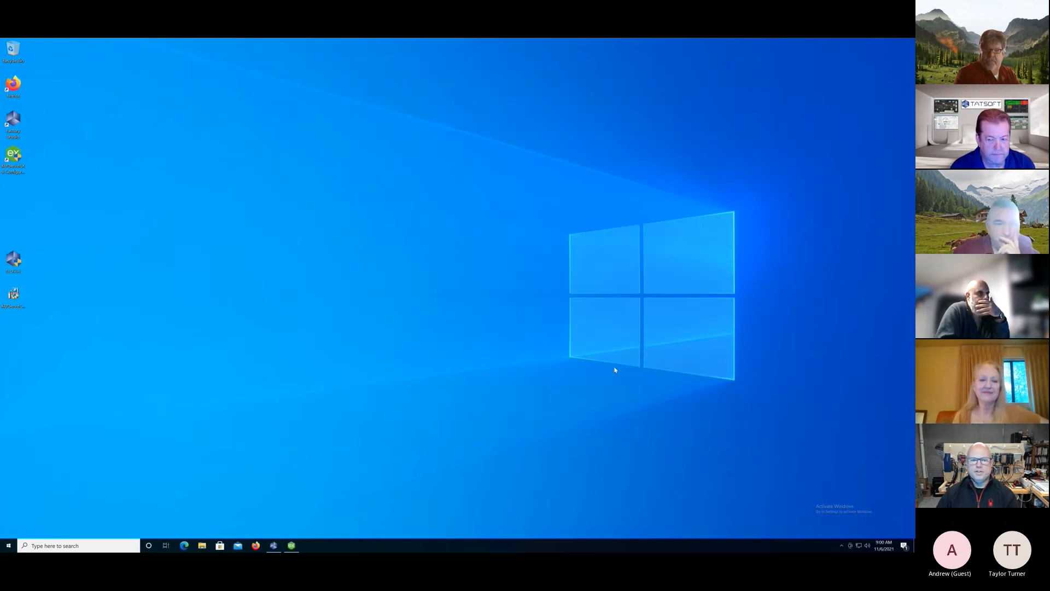
In the server's OPC UA Configuration, enable the Basic256 (Deprecated) security policy for the localhost endpoint.
click(842, 545)
right_click(842, 534)
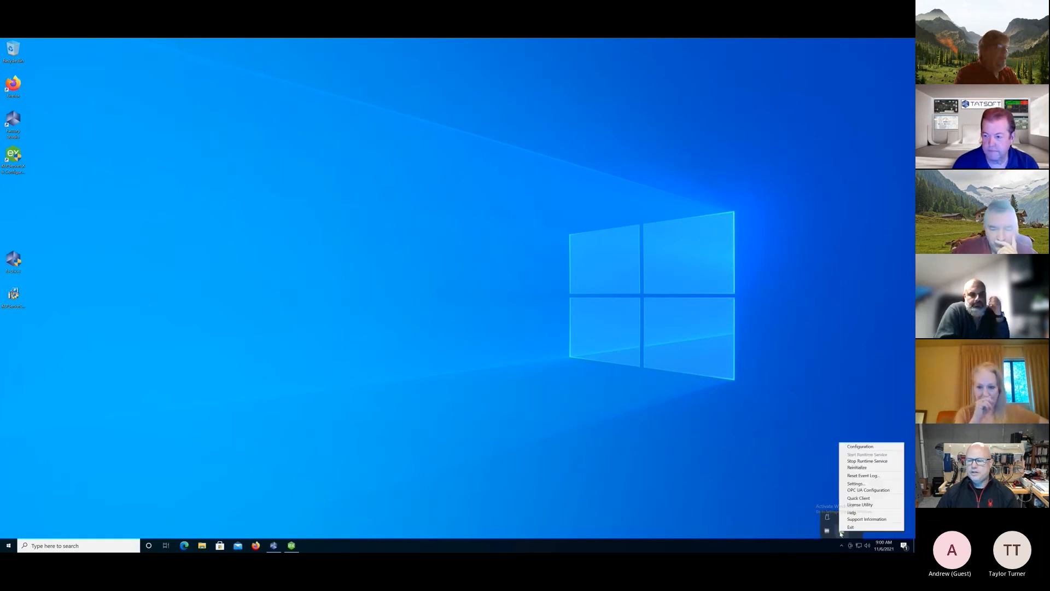
click(863, 490)
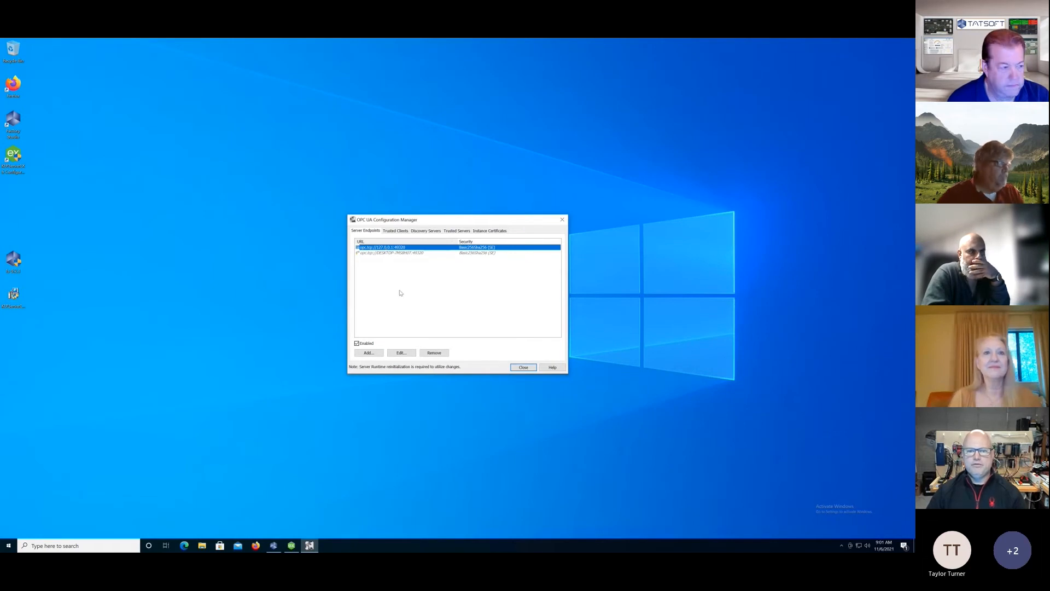
click(407, 355)
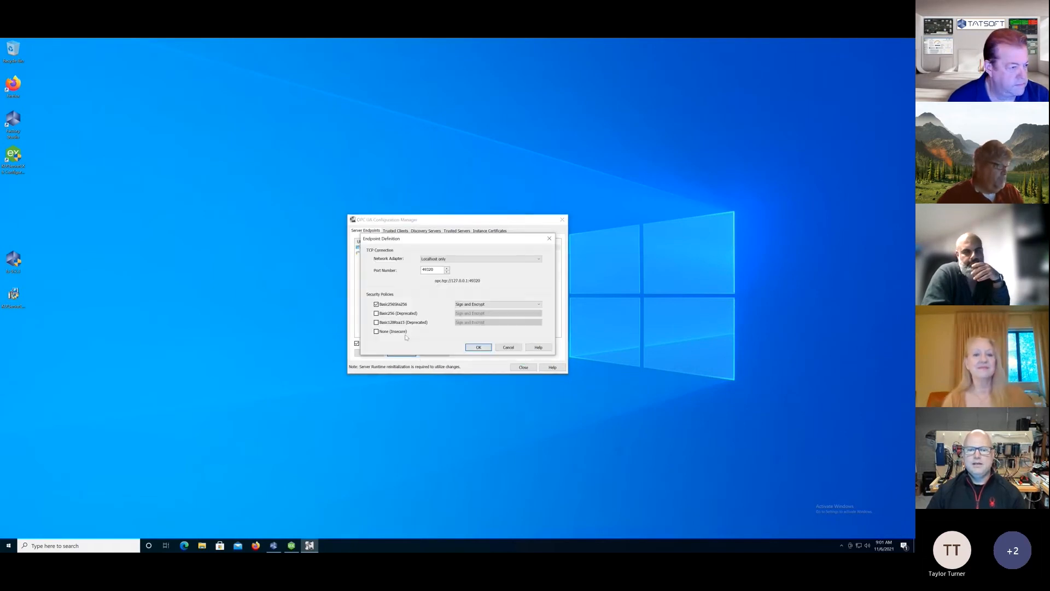
click(377, 313)
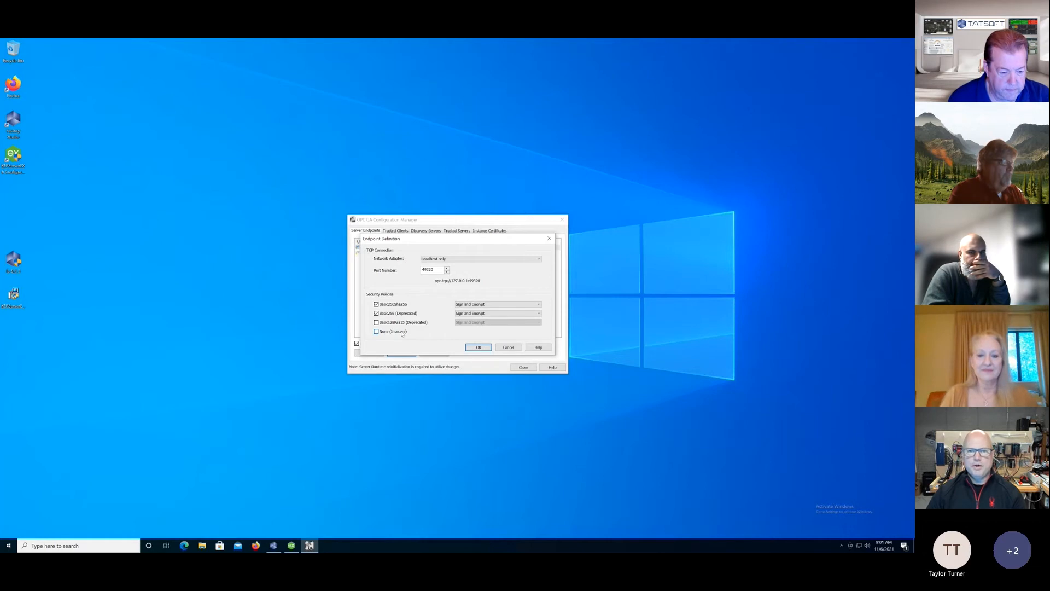
click(479, 348)
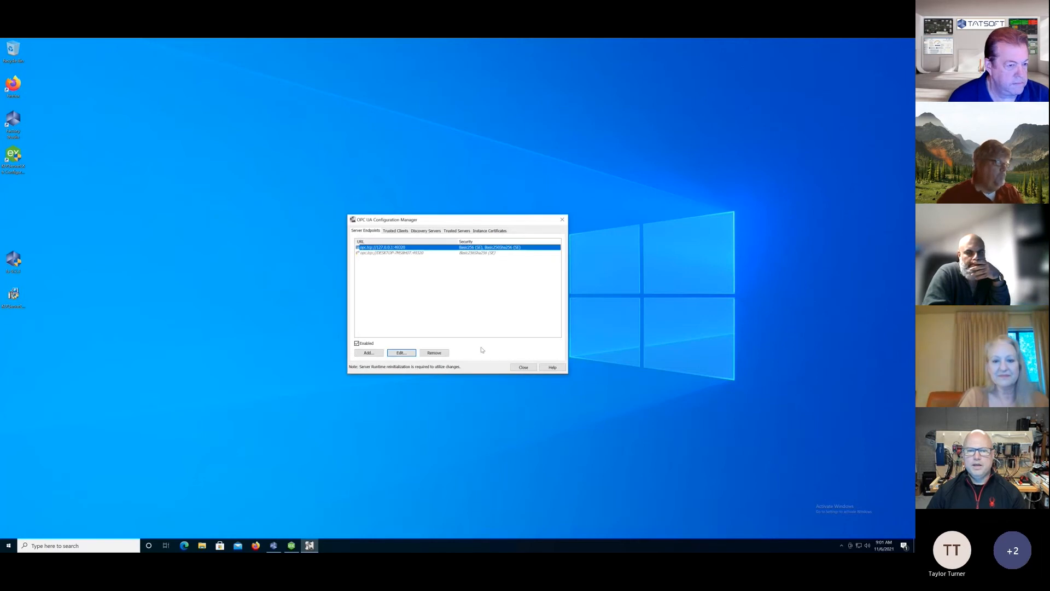
Review the trusted OPC UA clients, close the OPC UA Configuration Manager, and reinitialize the KEPServerEX runtime.
click(400, 231)
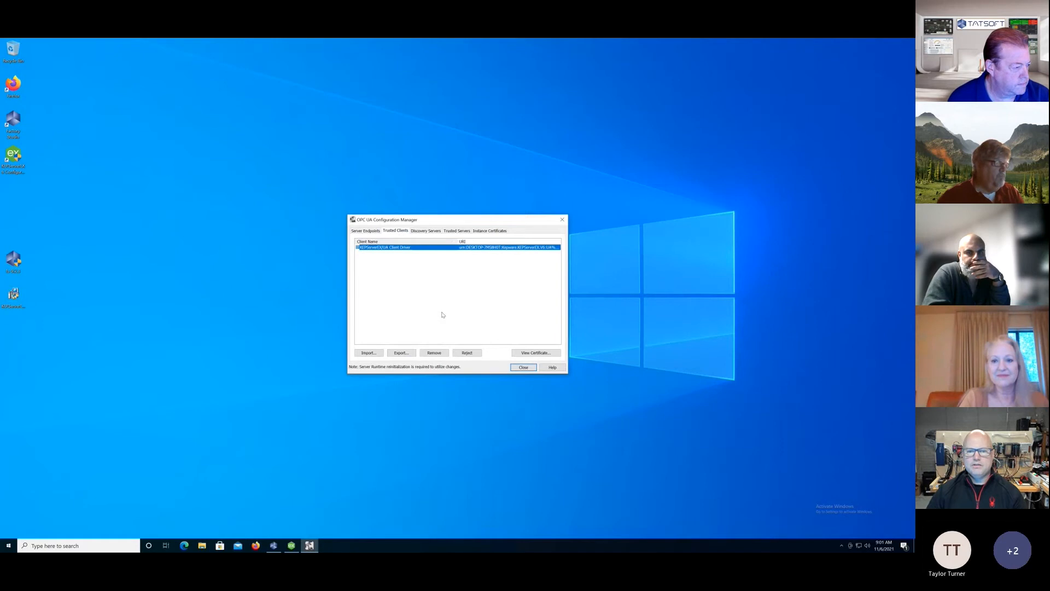
click(523, 368)
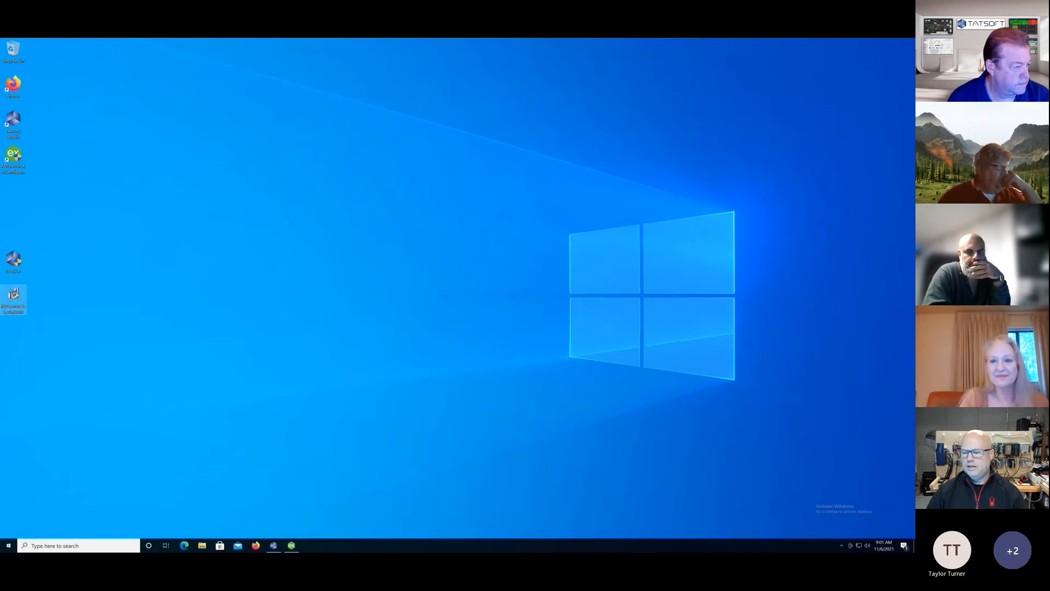
click(842, 545)
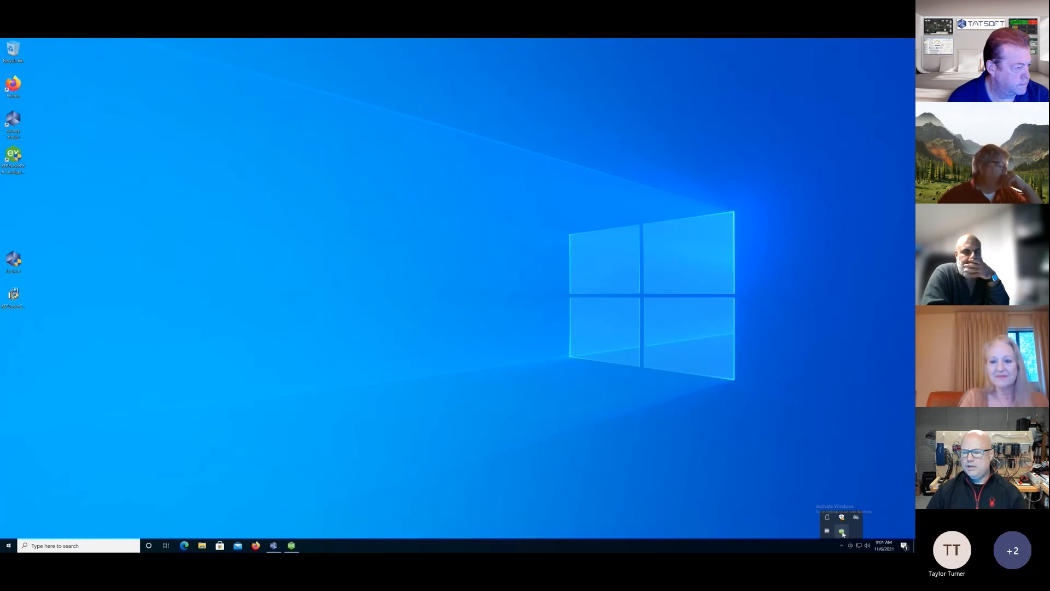
right_click(842, 529)
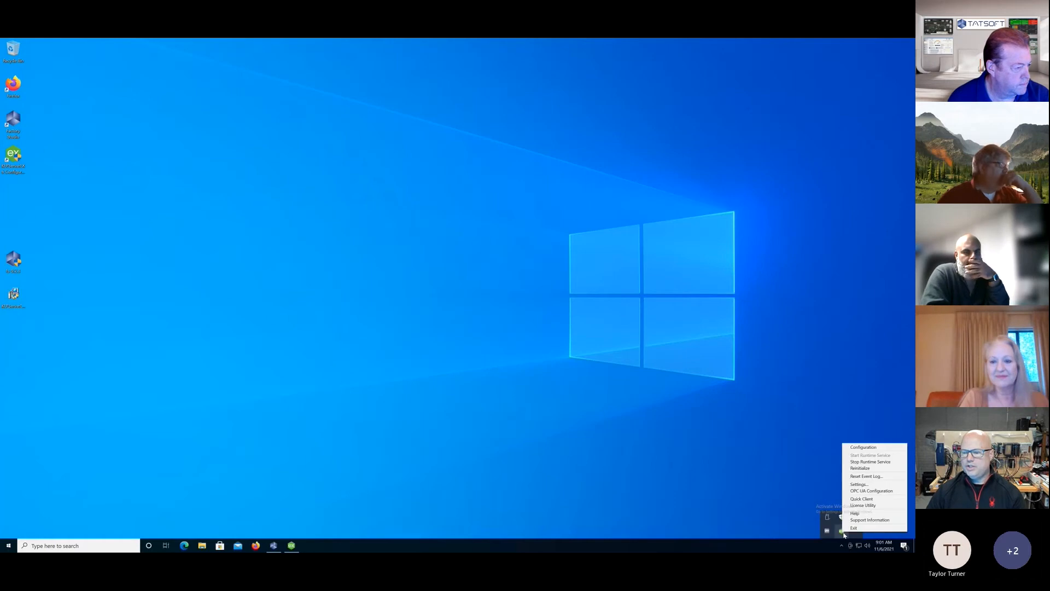
click(857, 469)
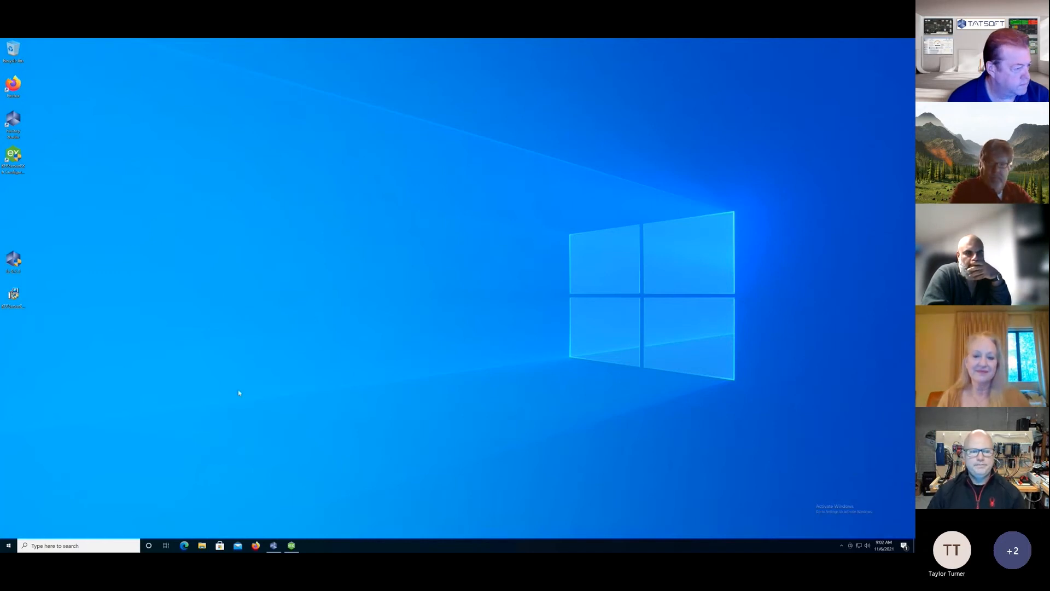
Launch FactoryStudio, create a new project named StudyGroup with the default options, open it, and reposition its window.
double_click(14, 121)
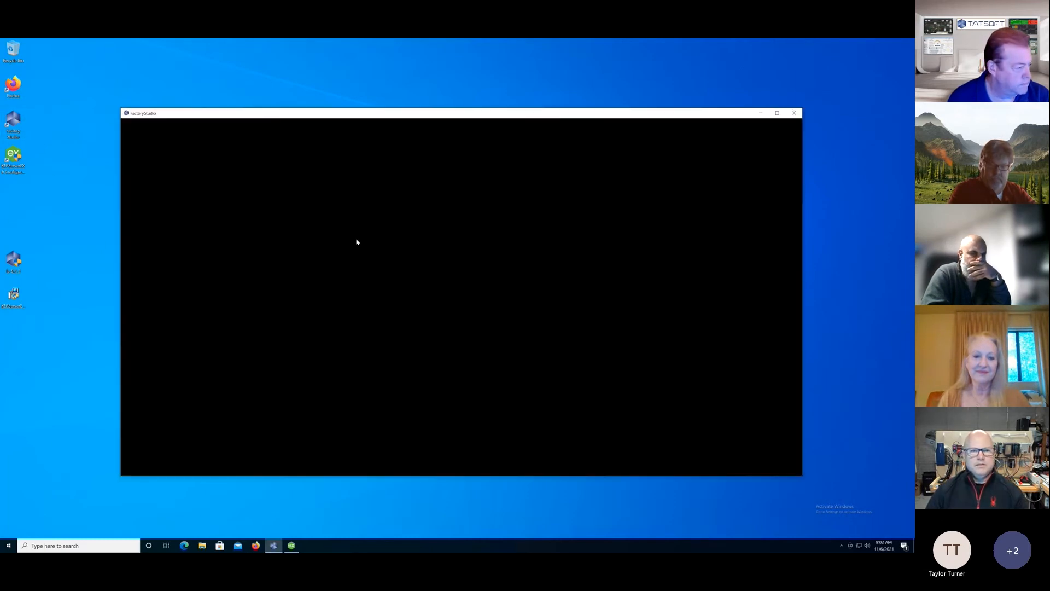
drag(391, 112, 433, 101)
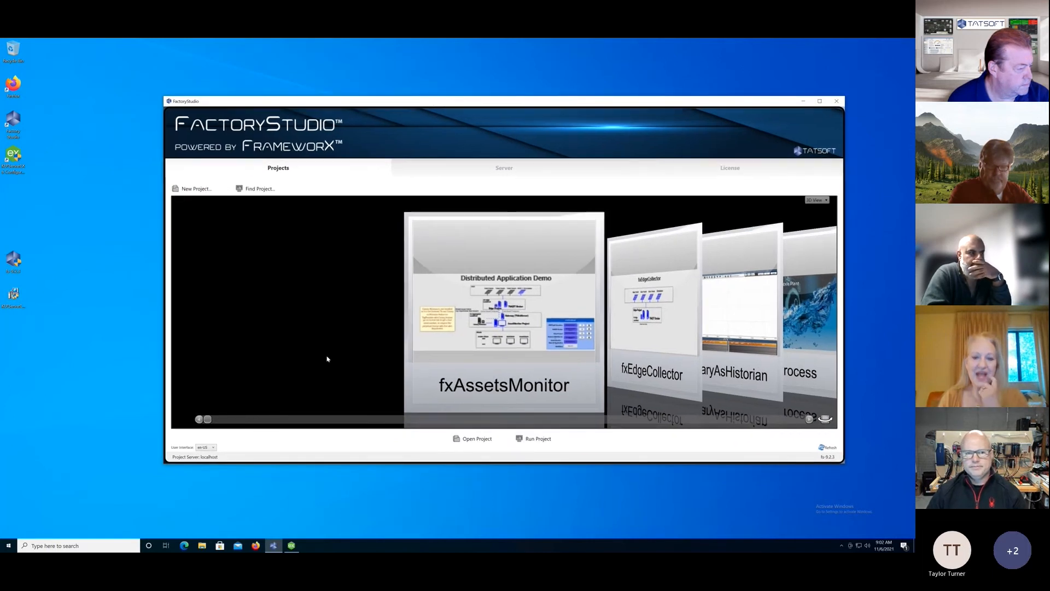
click(194, 189)
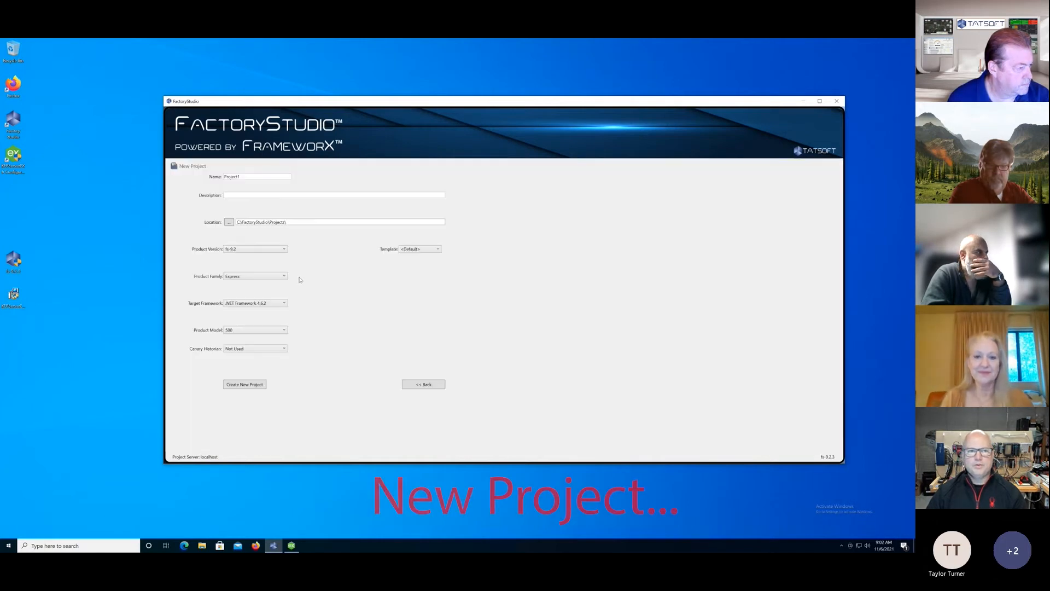
drag(243, 176, 203, 176)
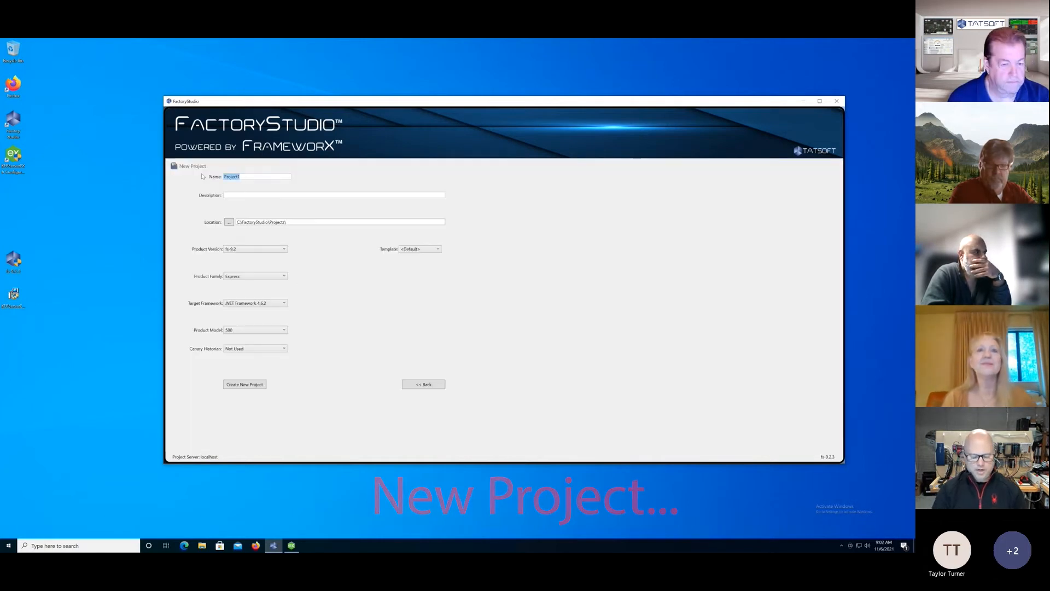
text(StudyGroup)
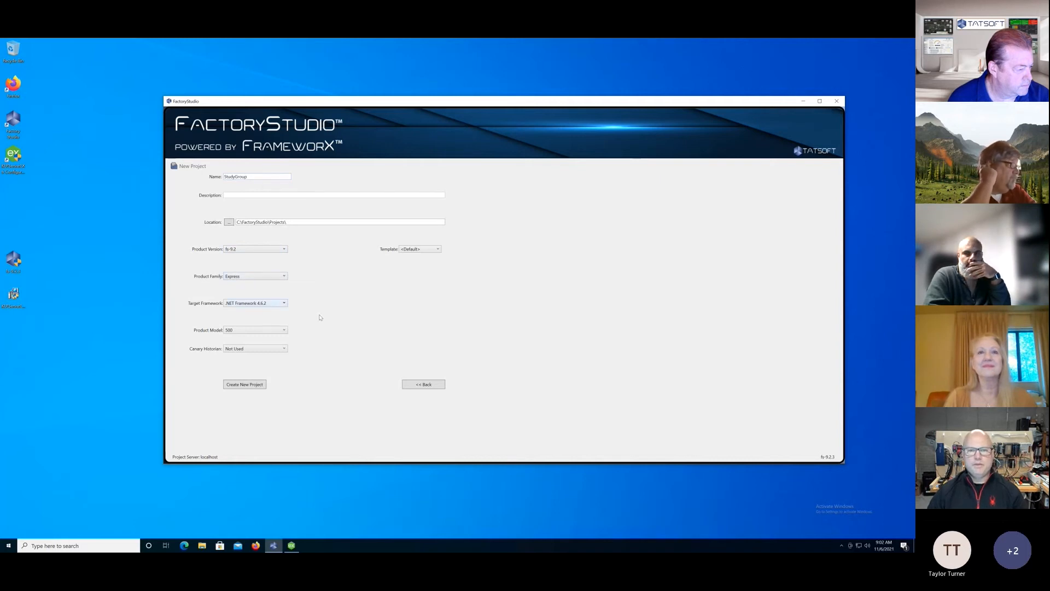
click(254, 385)
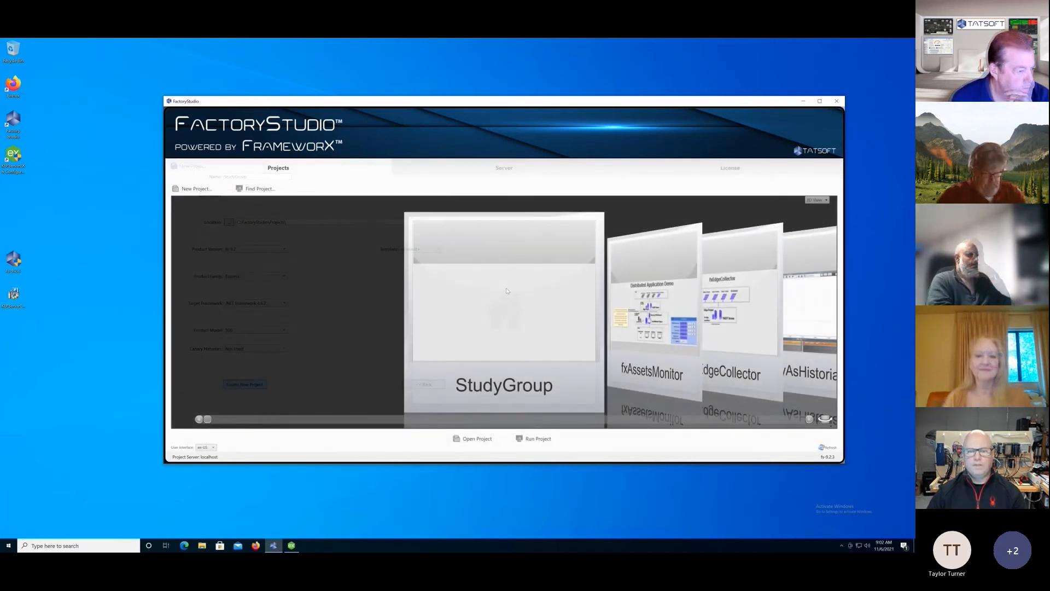
double_click(502, 307)
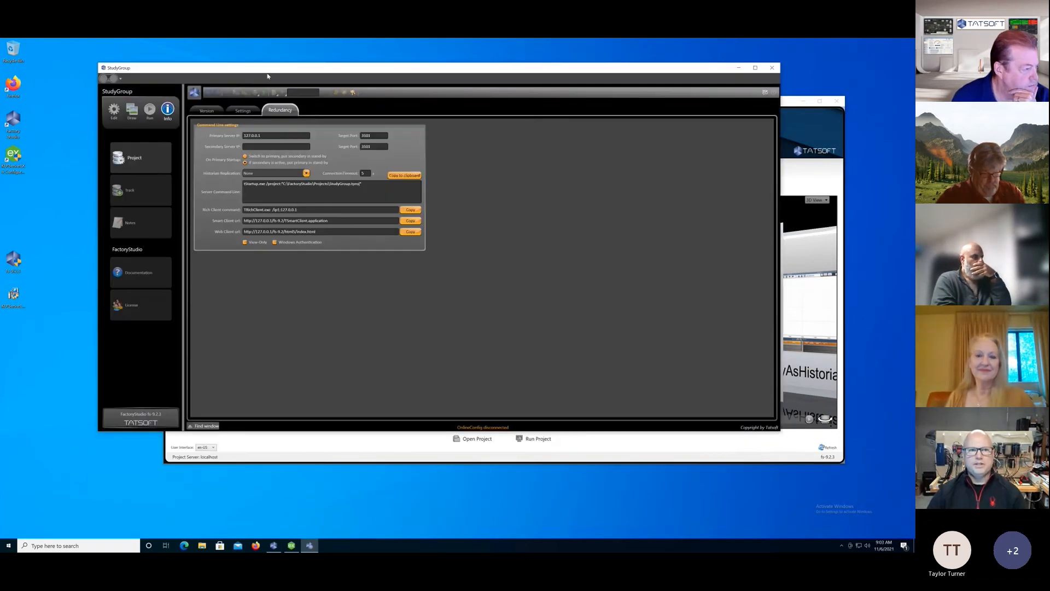
drag(266, 72, 331, 107)
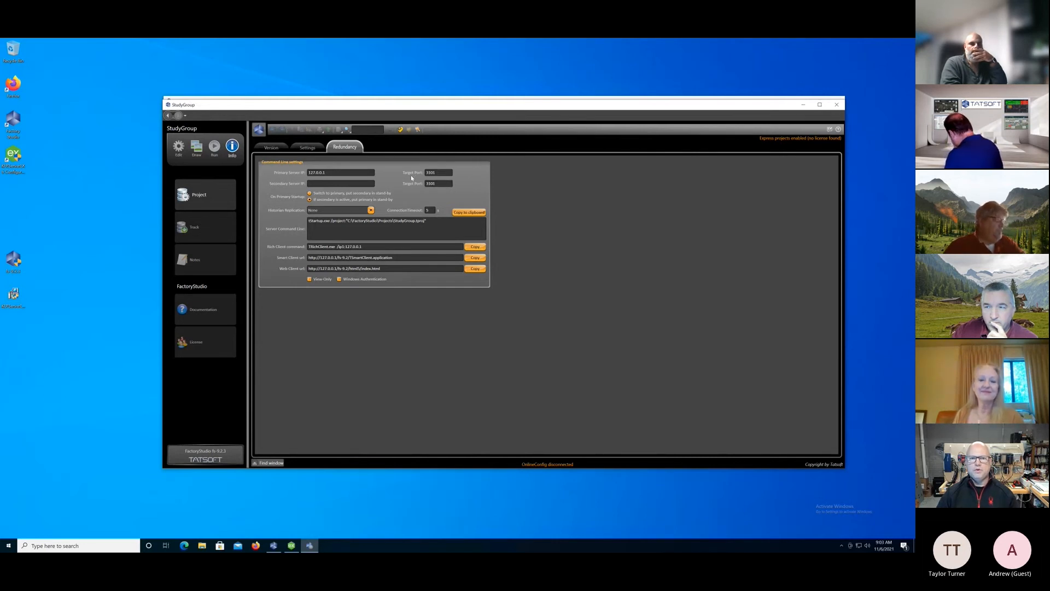
Try 3103 as the primary server's target port in the redundancy settings, and restore the original port.
key(BackSpace)
text(3)
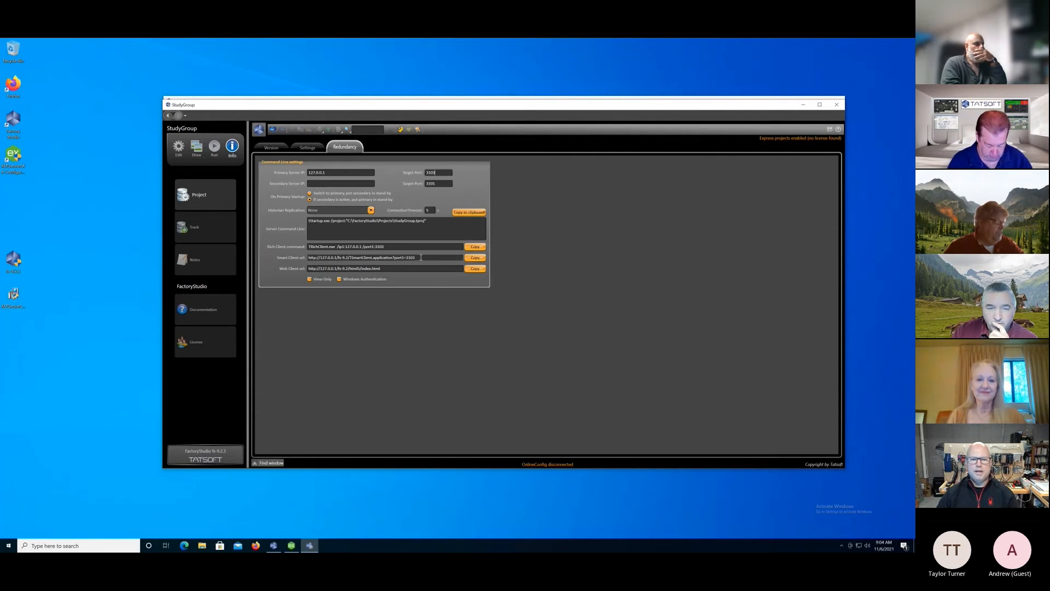
key(BackSpace)
text(1)
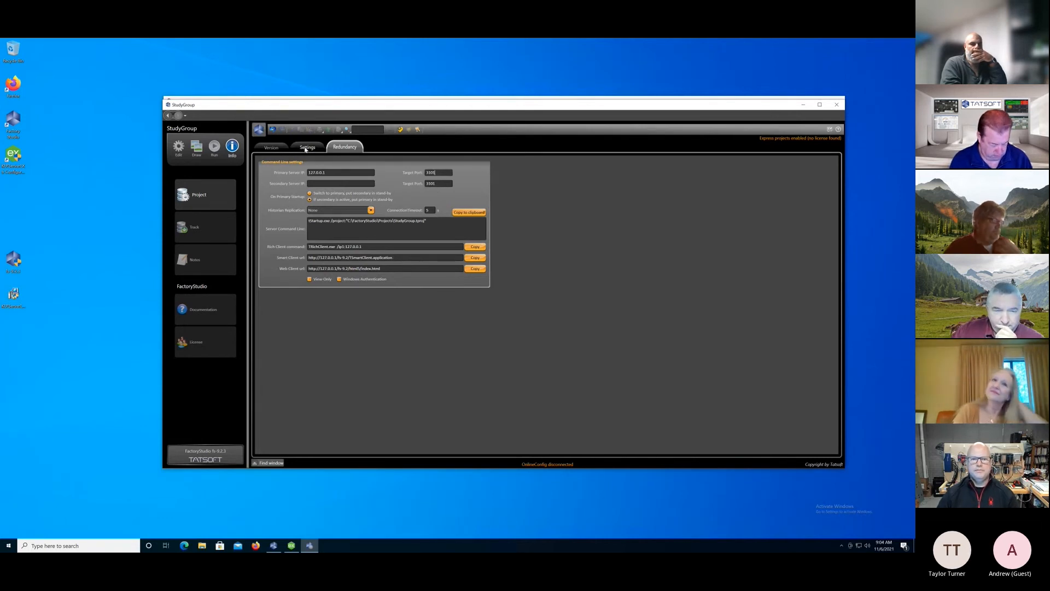
Review the project's general settings and version information.
click(305, 148)
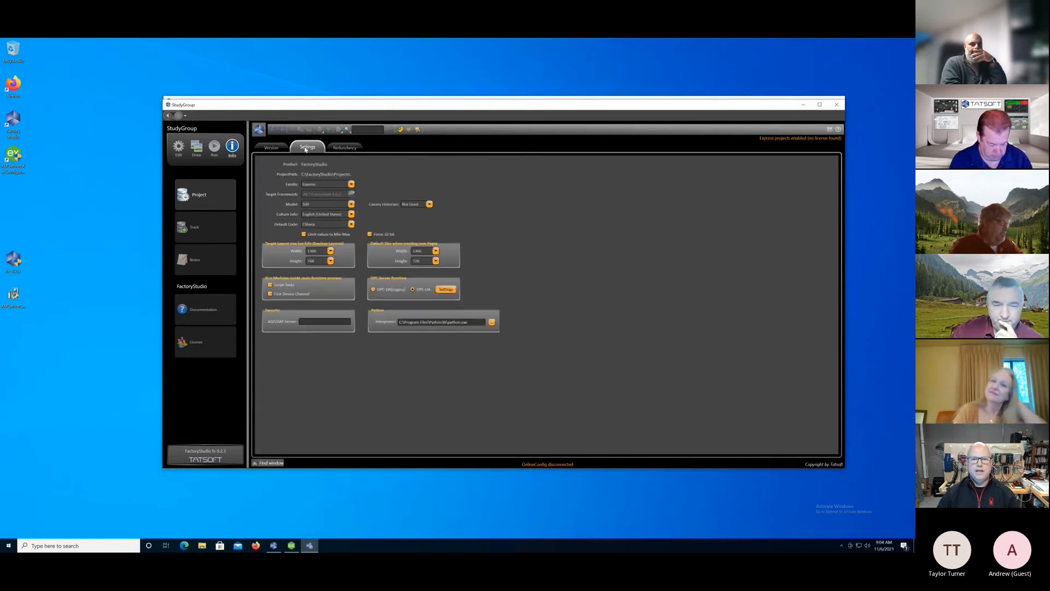
click(276, 149)
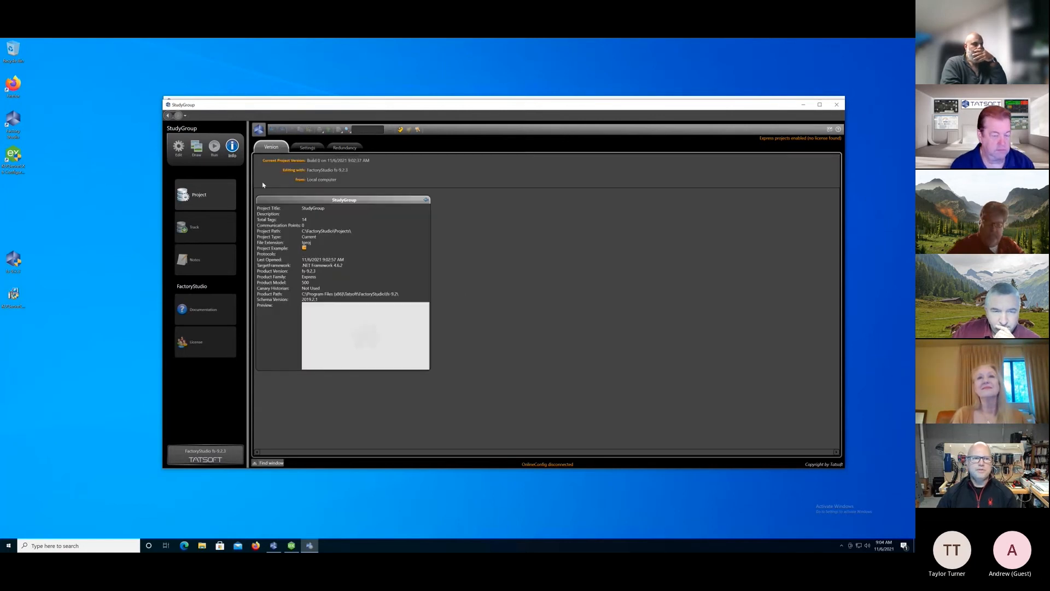
Create a device channel in the project using the OPCUA - OPC UA Client protocol with its default name and Custom interface.
click(178, 146)
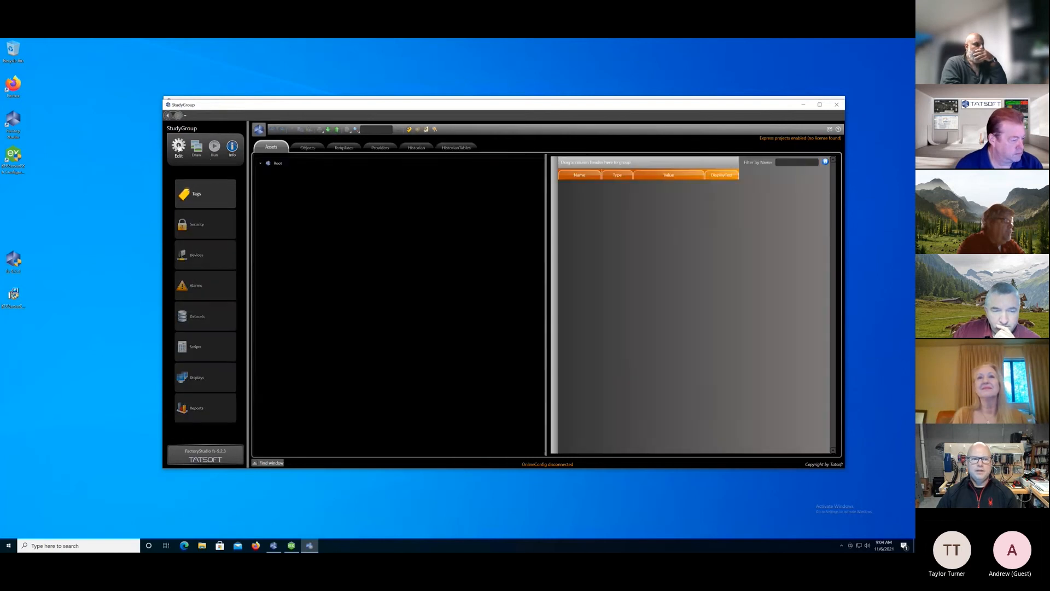
click(189, 254)
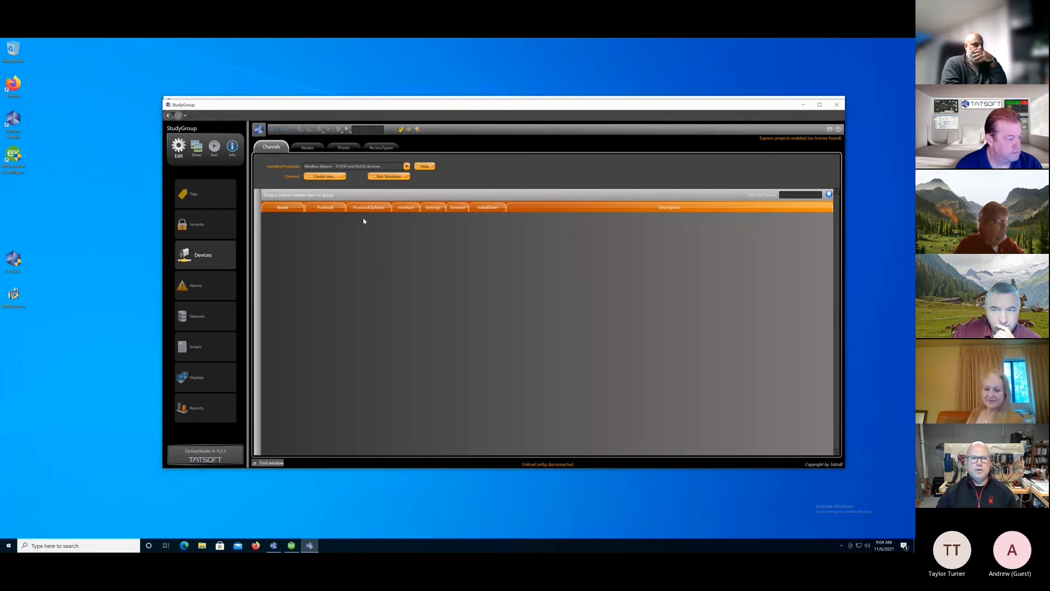
click(407, 166)
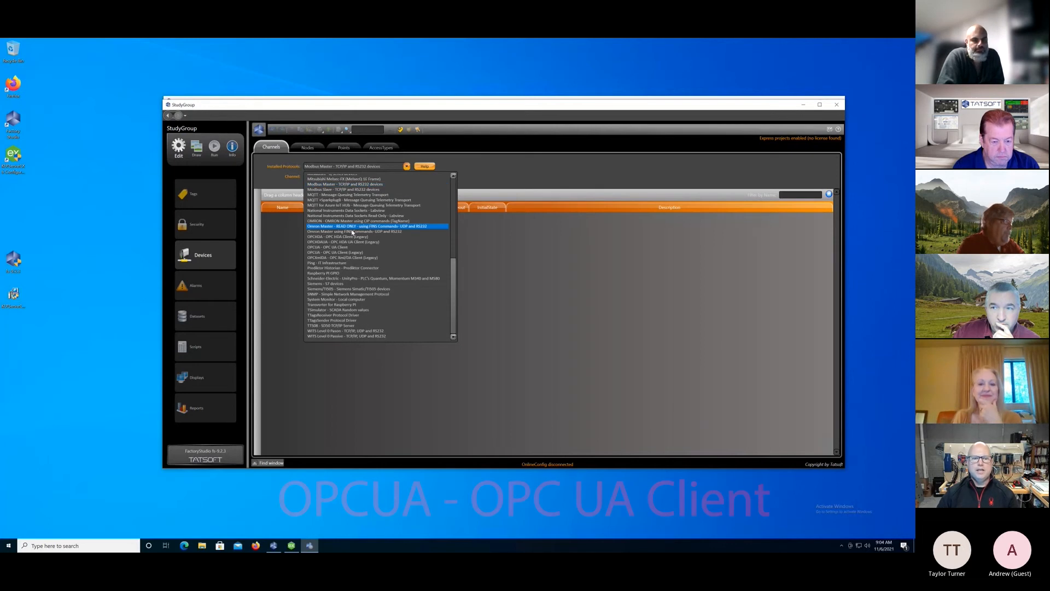
click(340, 247)
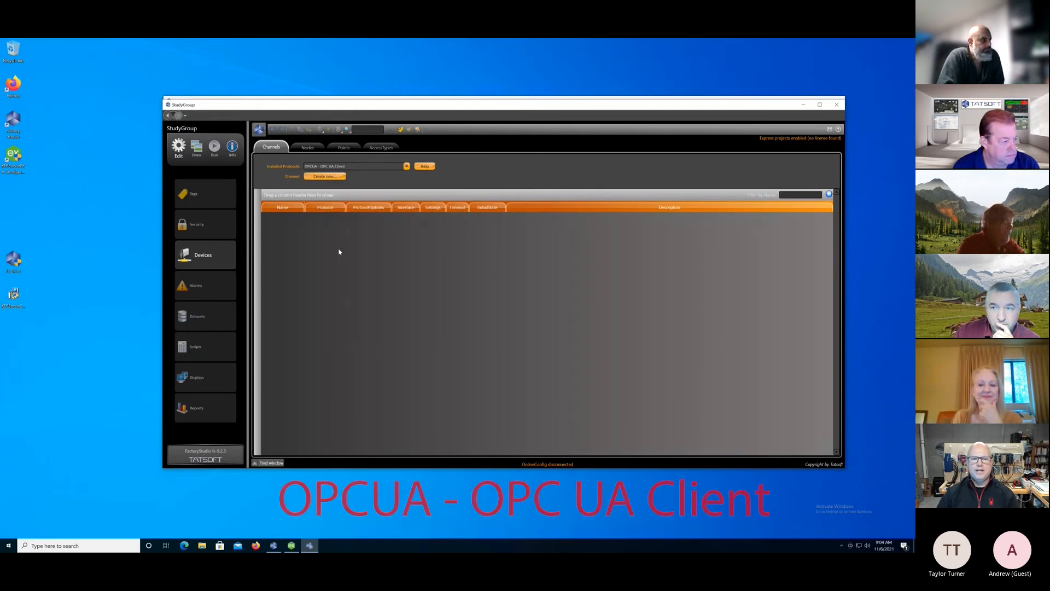
click(323, 177)
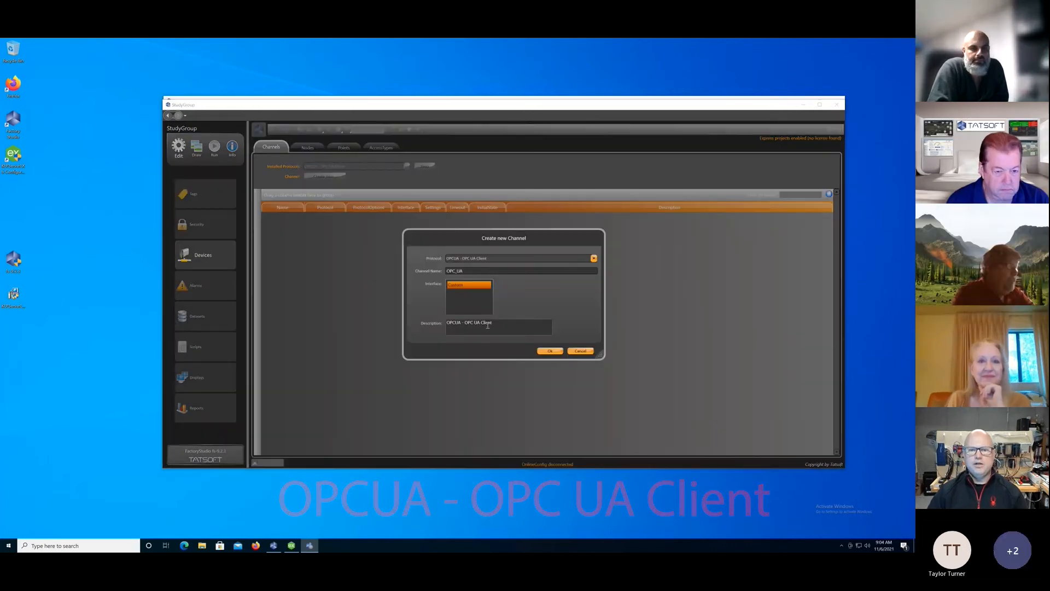
click(550, 350)
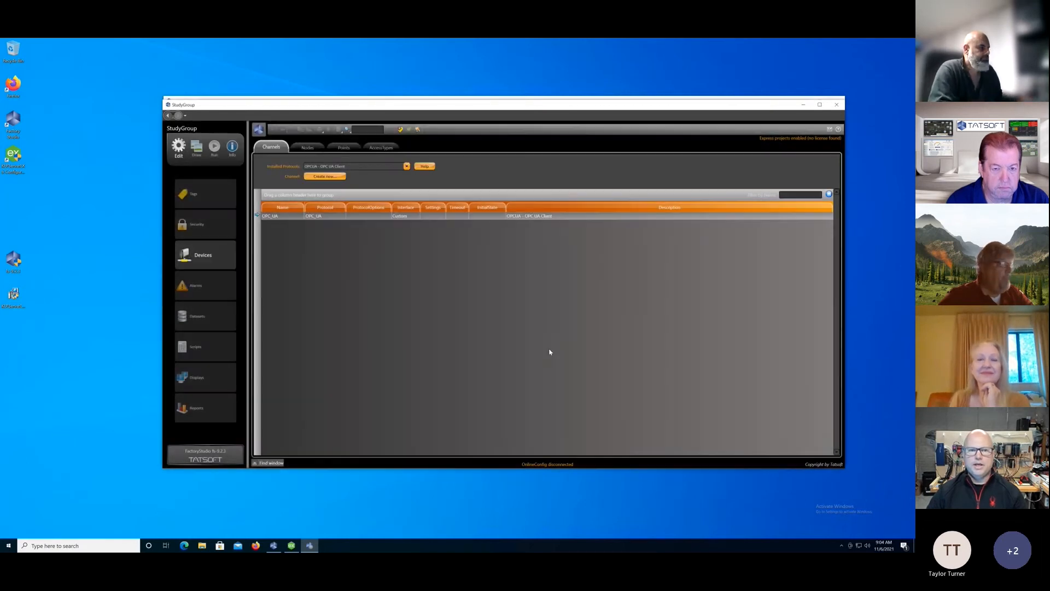
Create a second channel using the MQTT +SparkplugB protocol with its default name and TCPIP interface.
click(325, 177)
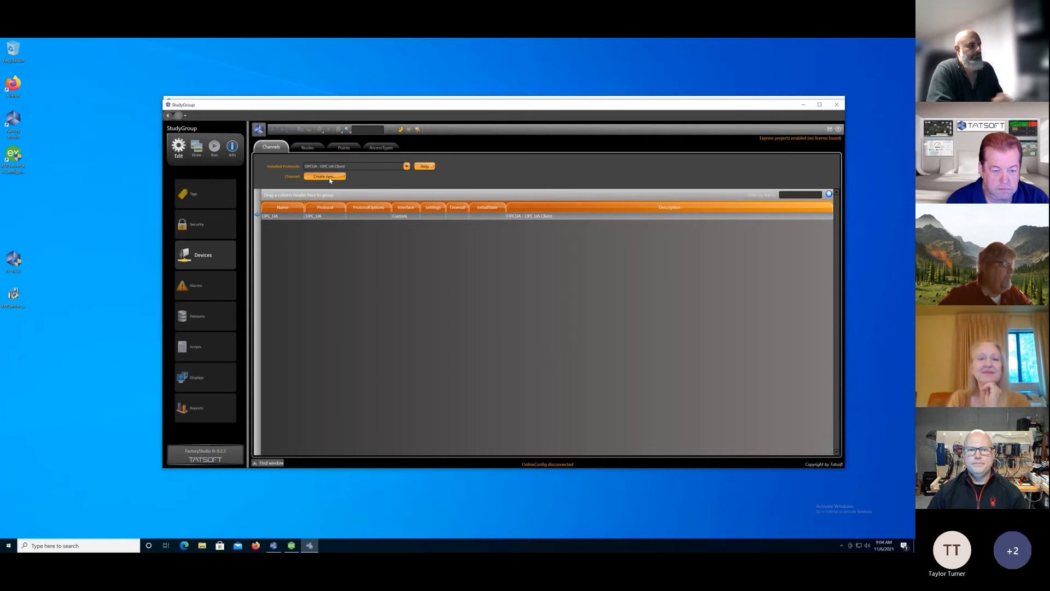
click(594, 258)
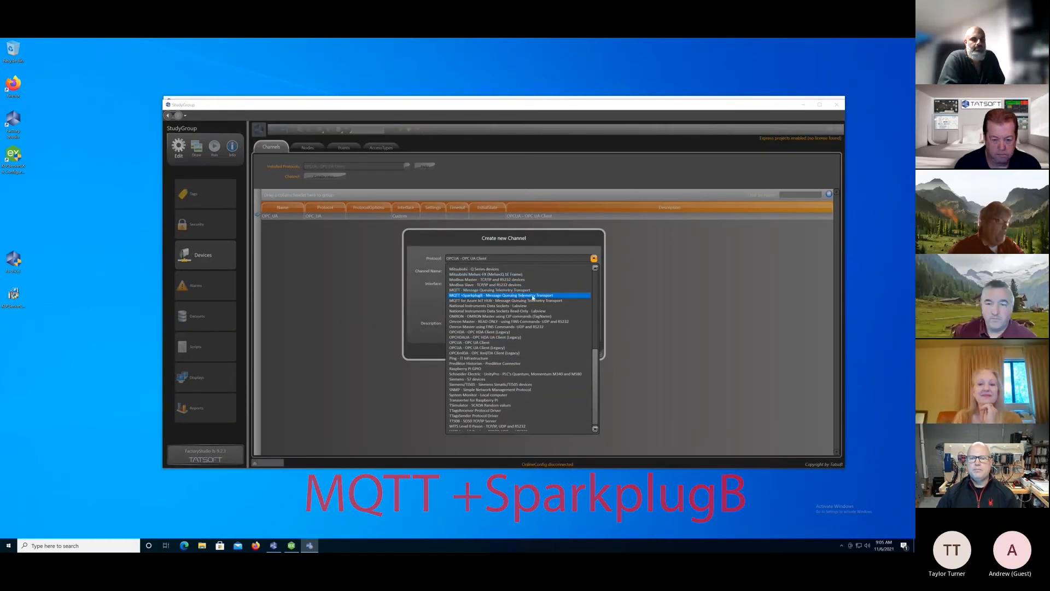
click(556, 296)
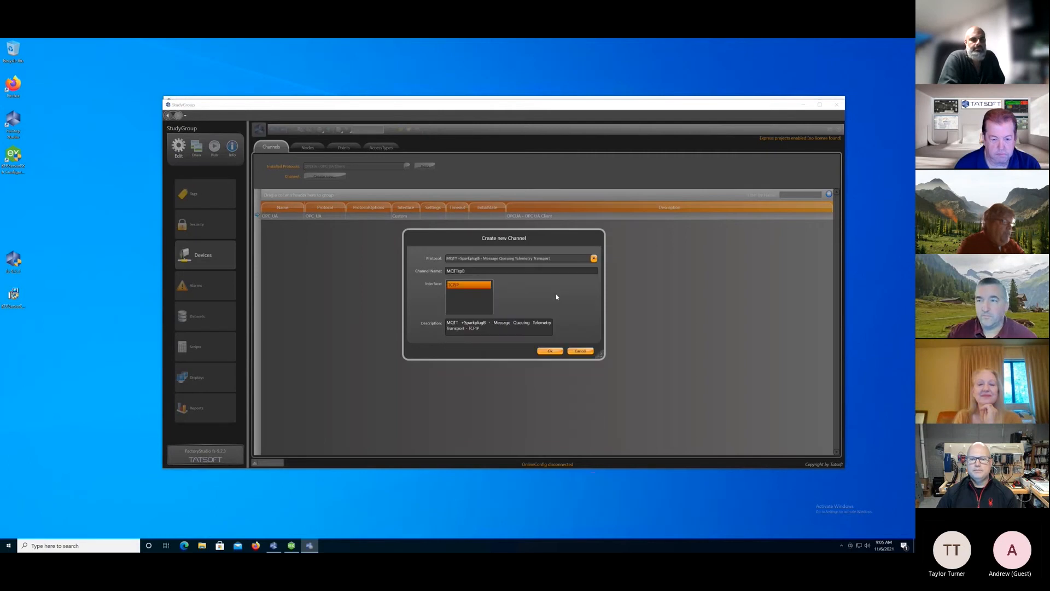
click(556, 352)
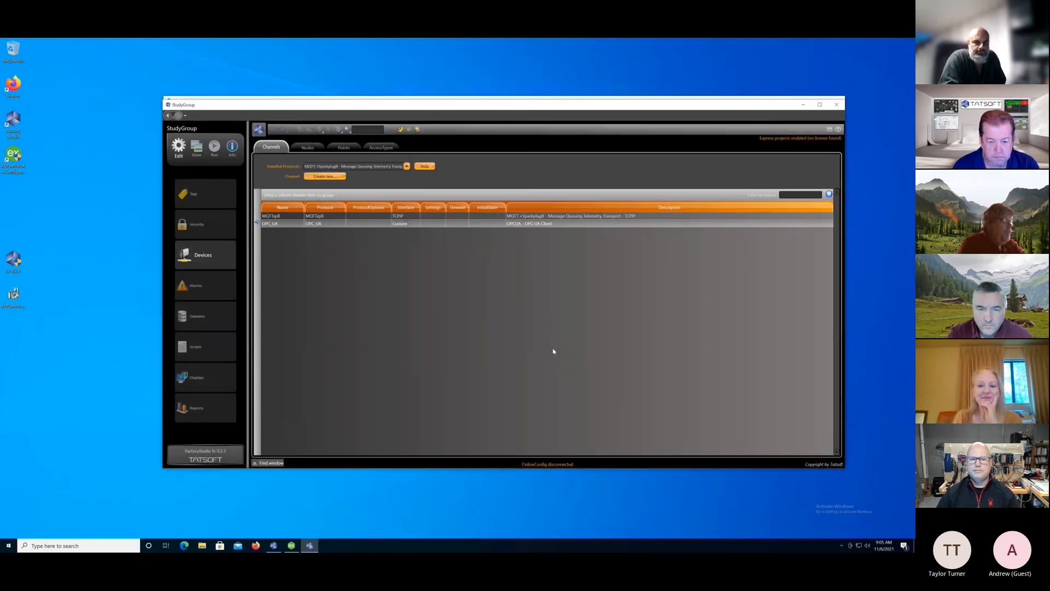
Create a third channel using the TSimulator - SCADA Random values protocol with its default name and TCPIP interface.
click(335, 177)
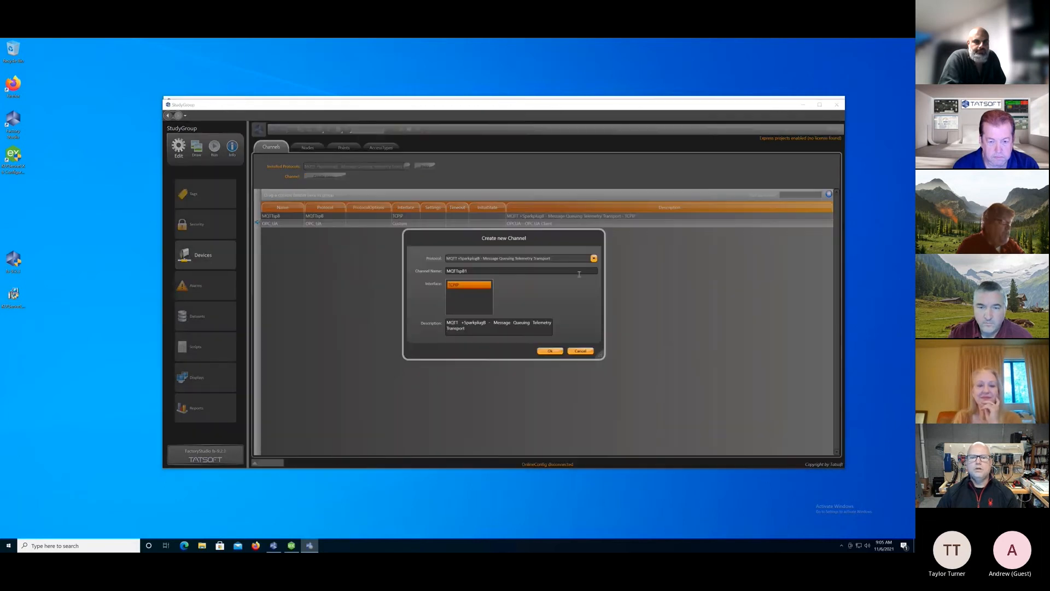
click(594, 258)
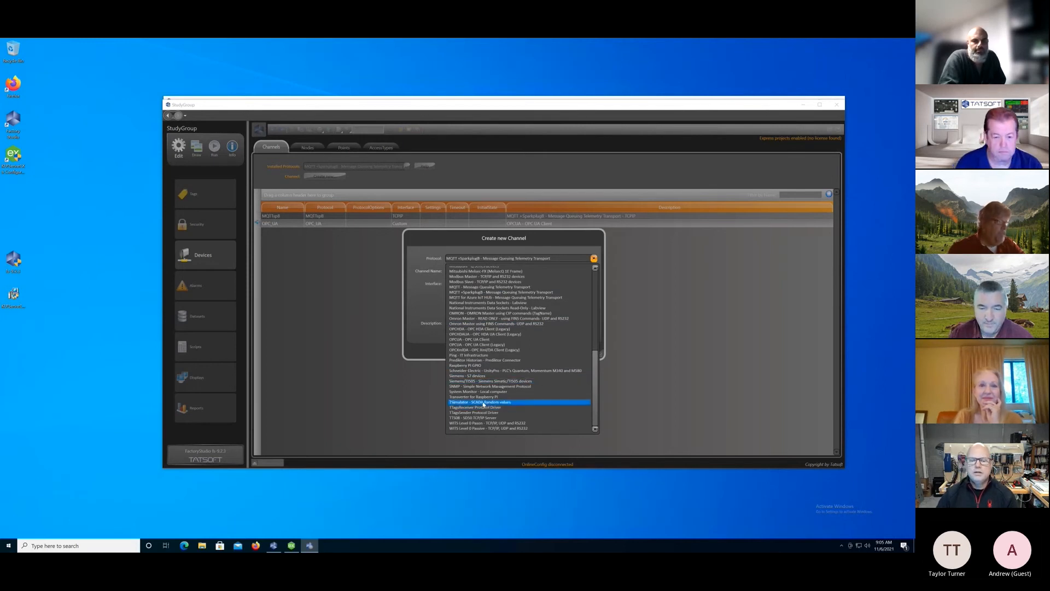
click(483, 403)
click(549, 351)
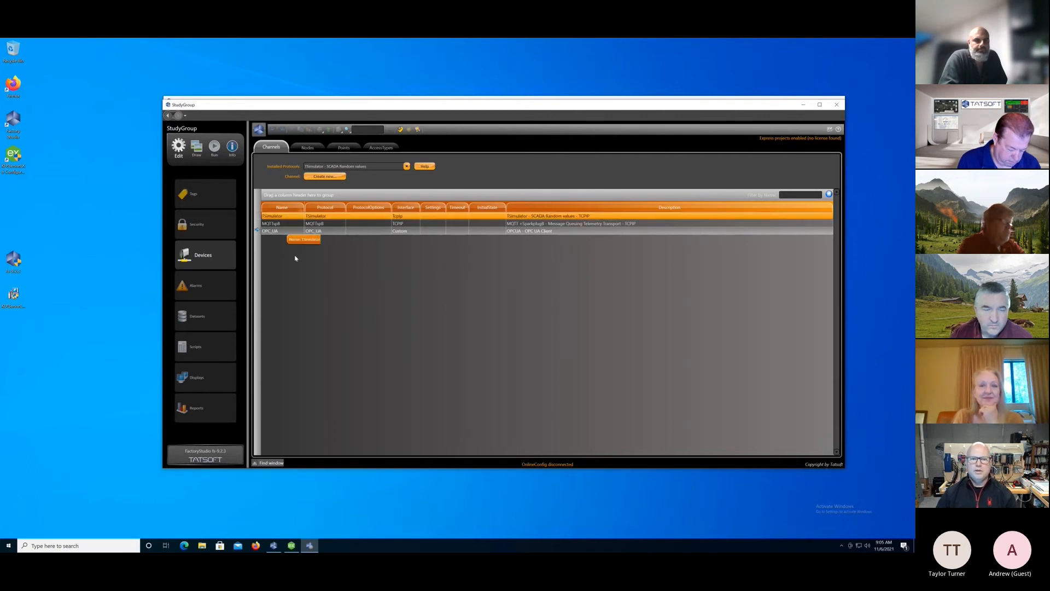
Create a device node on the OPCUA - OPC UA Client channel, keeping the default node name and description OPC_UA.
click(308, 147)
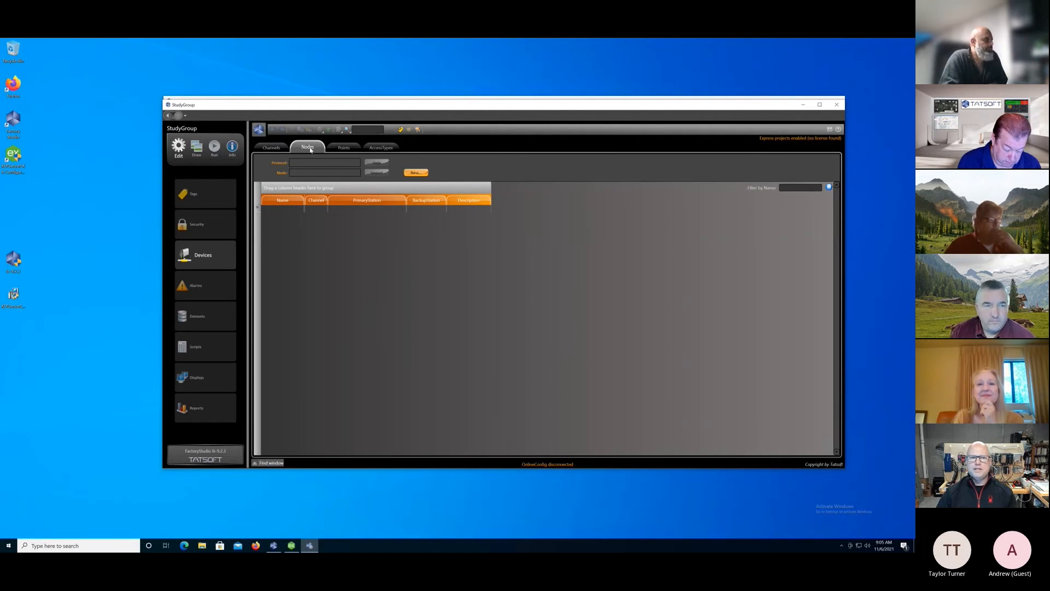
click(272, 148)
click(308, 147)
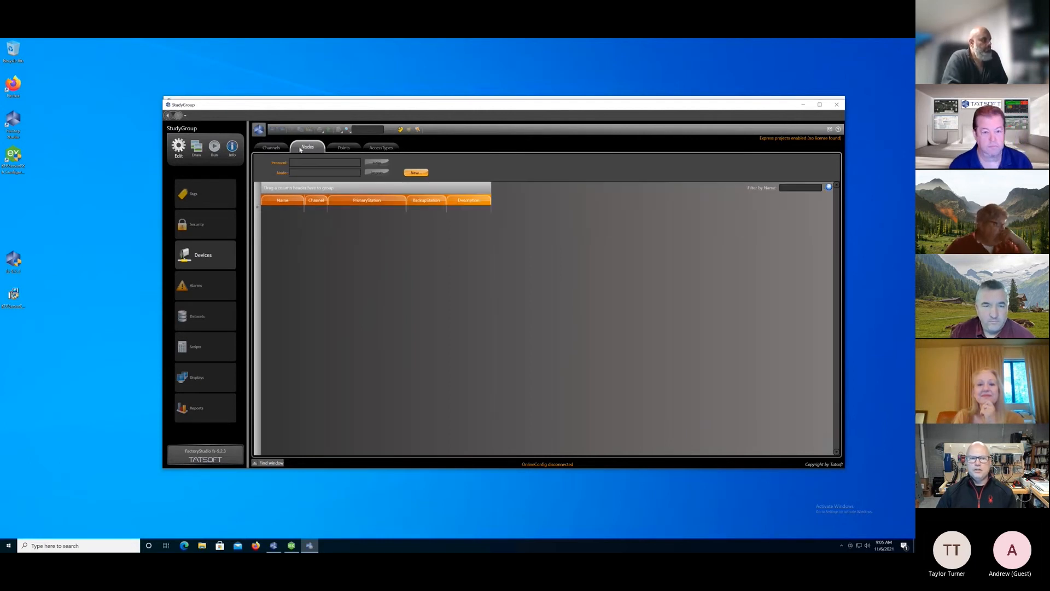
click(416, 173)
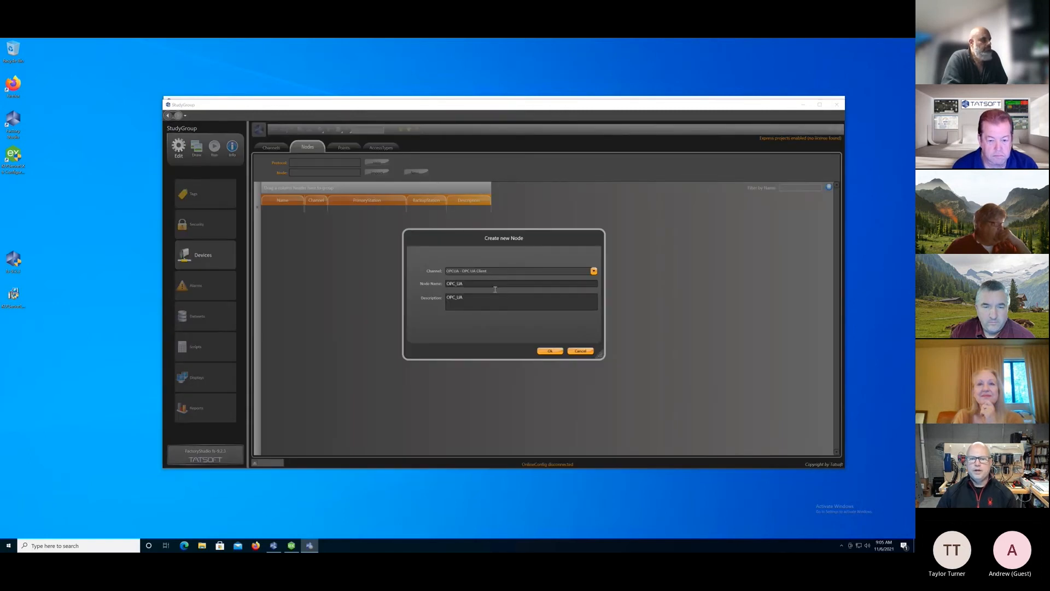
click(550, 351)
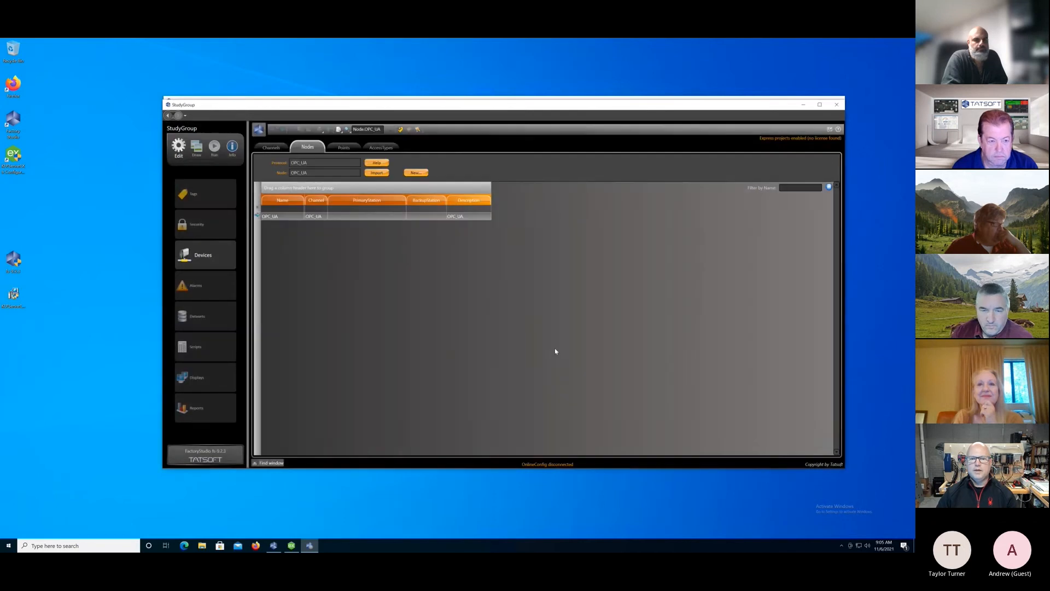
Enter 127.0.0.1 as the URL in the OPC_UA node's primary station settings and start endpoint discovery.
click(395, 217)
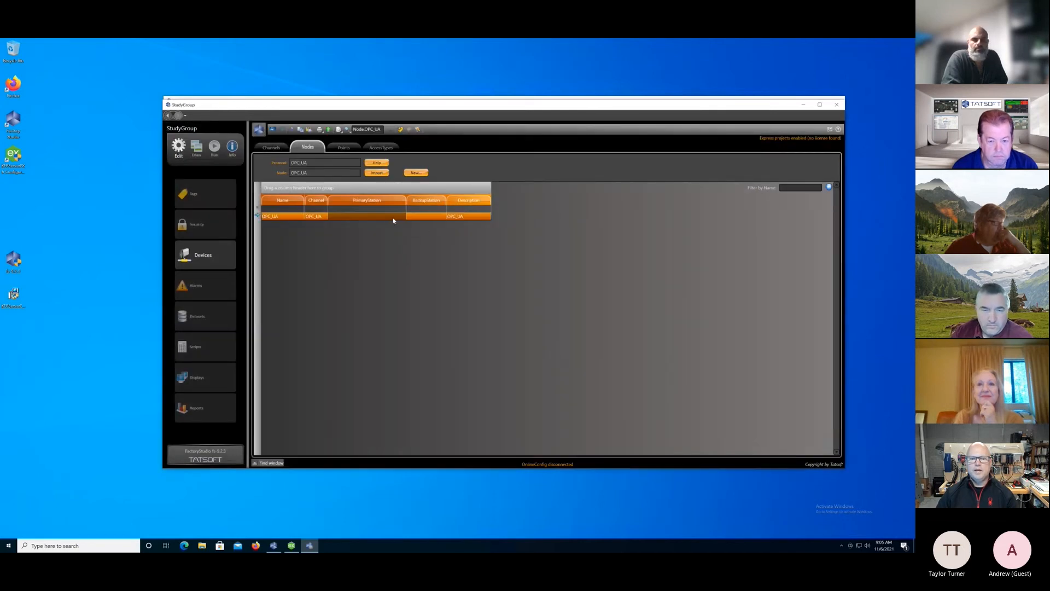
click(402, 217)
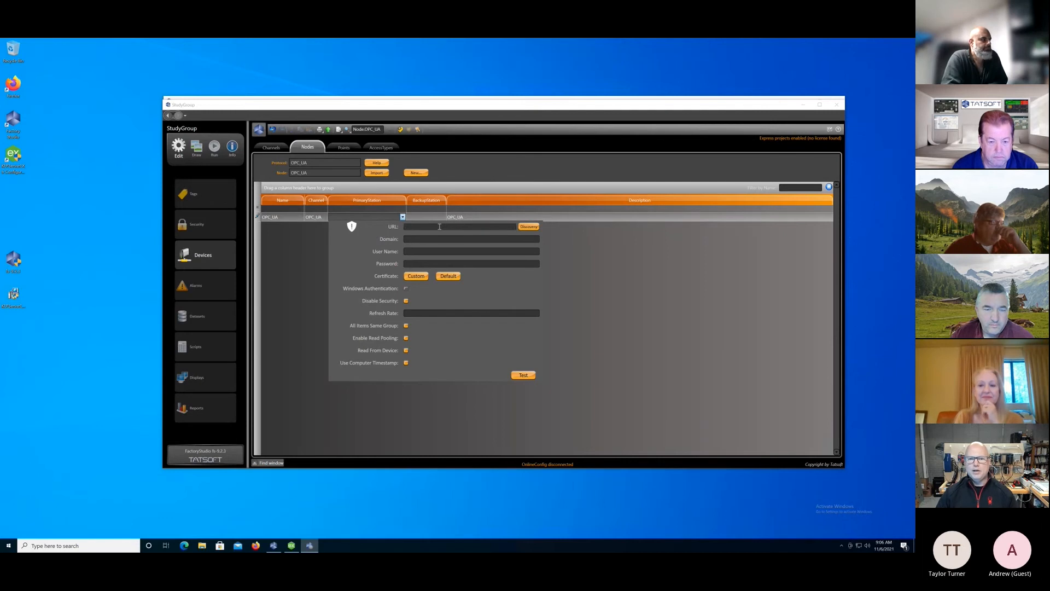
click(440, 226)
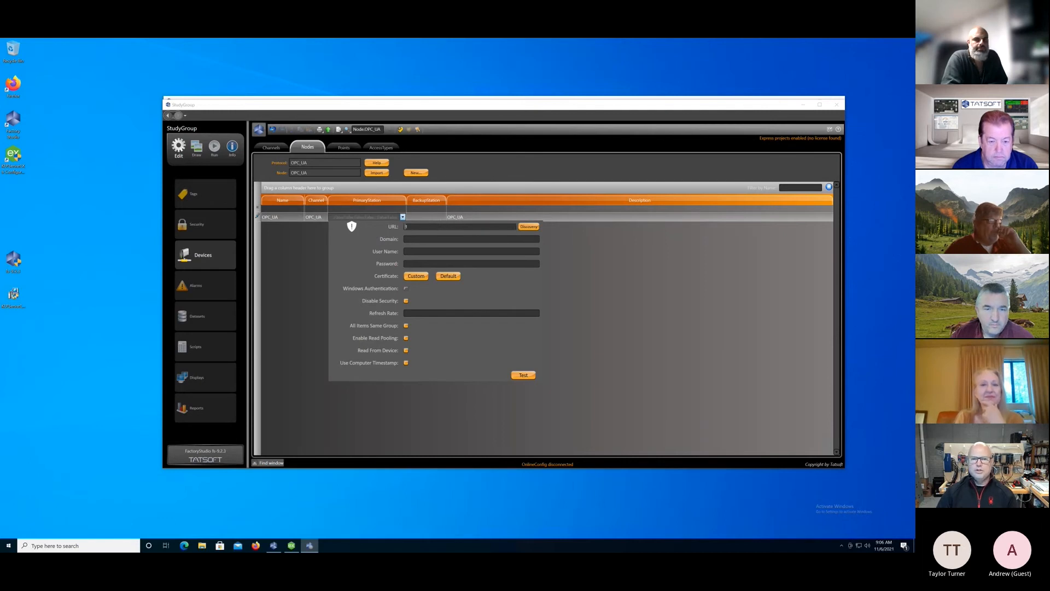
text(127.0.0.1)
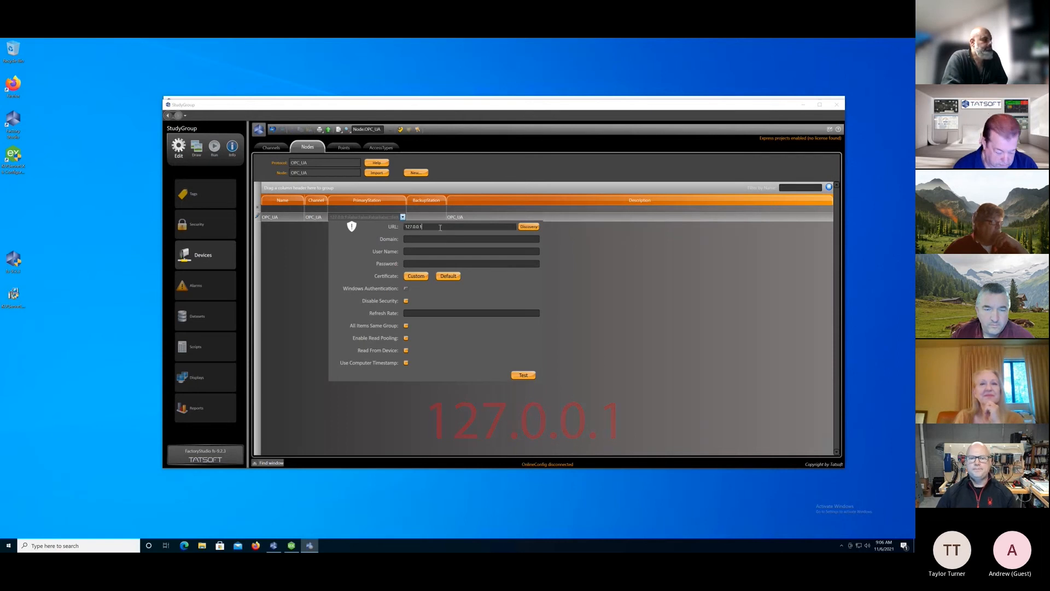
click(535, 227)
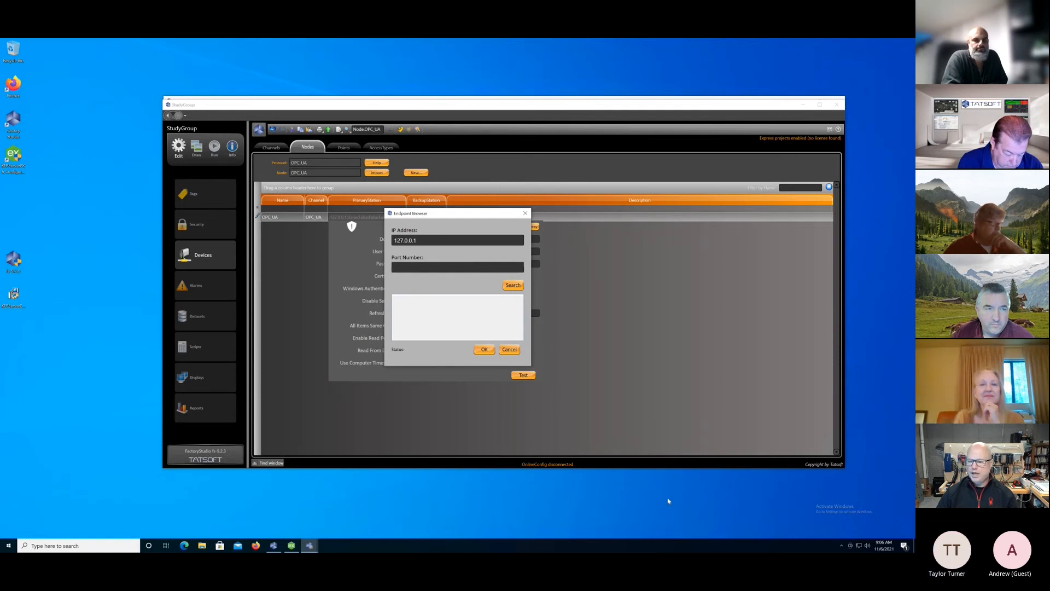
Check the port of the enabled server endpoint in KEPServerEX's OPC UA Configuration Manager, and close the manager.
click(842, 545)
right_click(841, 531)
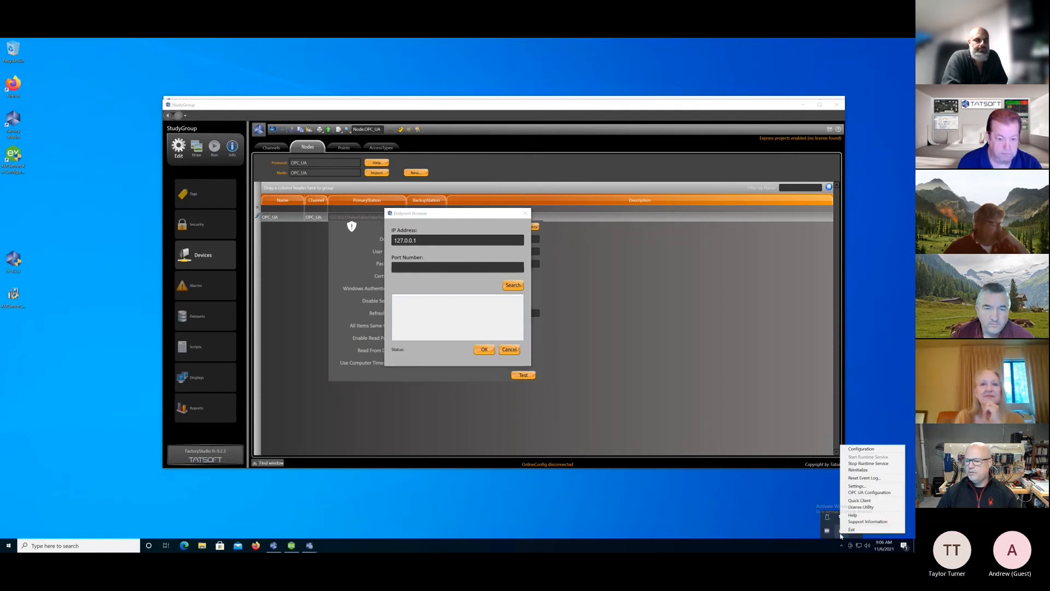
click(864, 492)
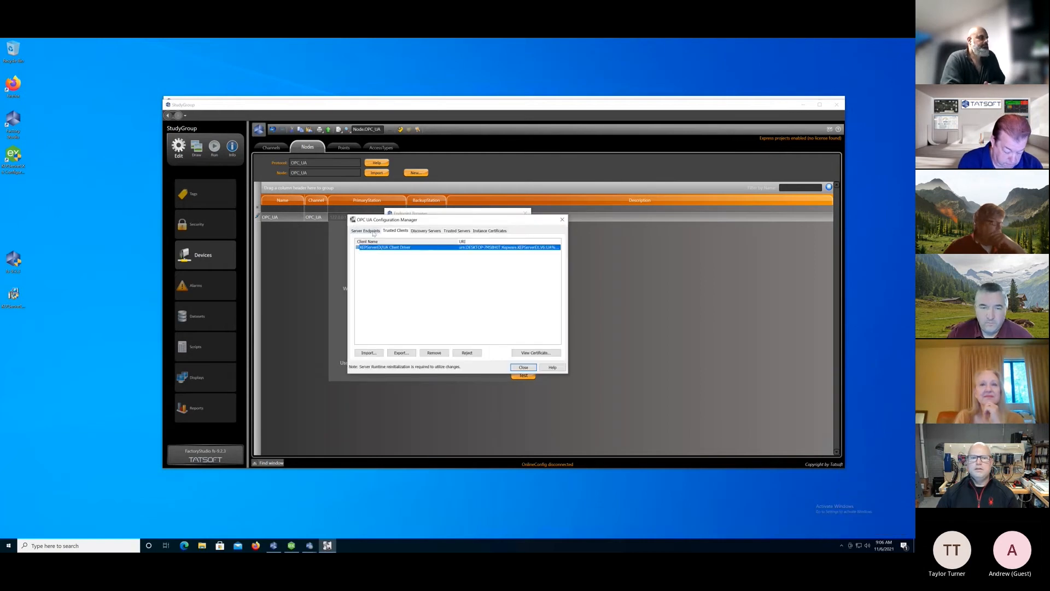
click(365, 230)
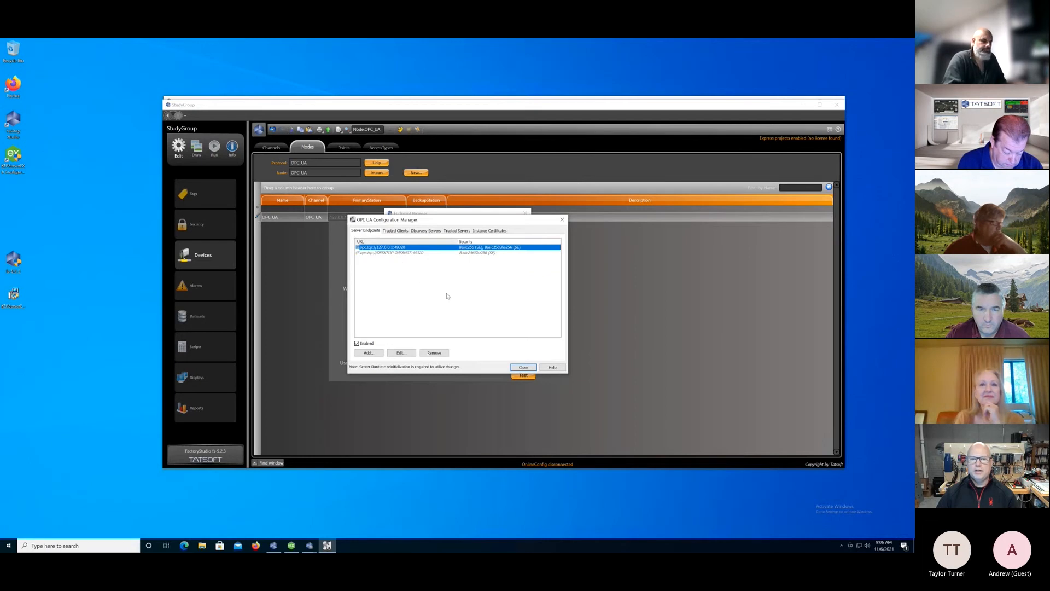
click(523, 368)
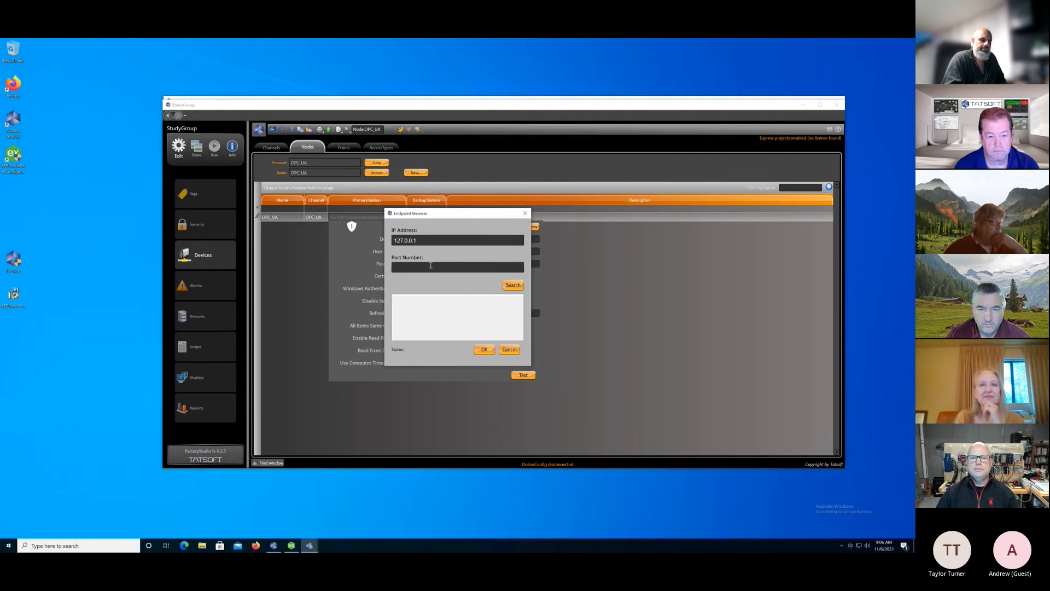
Search for endpoints on port 49320 and use the SignAndEncrypt endpoint with the Basic256 security policy as the station URL.
text(0)
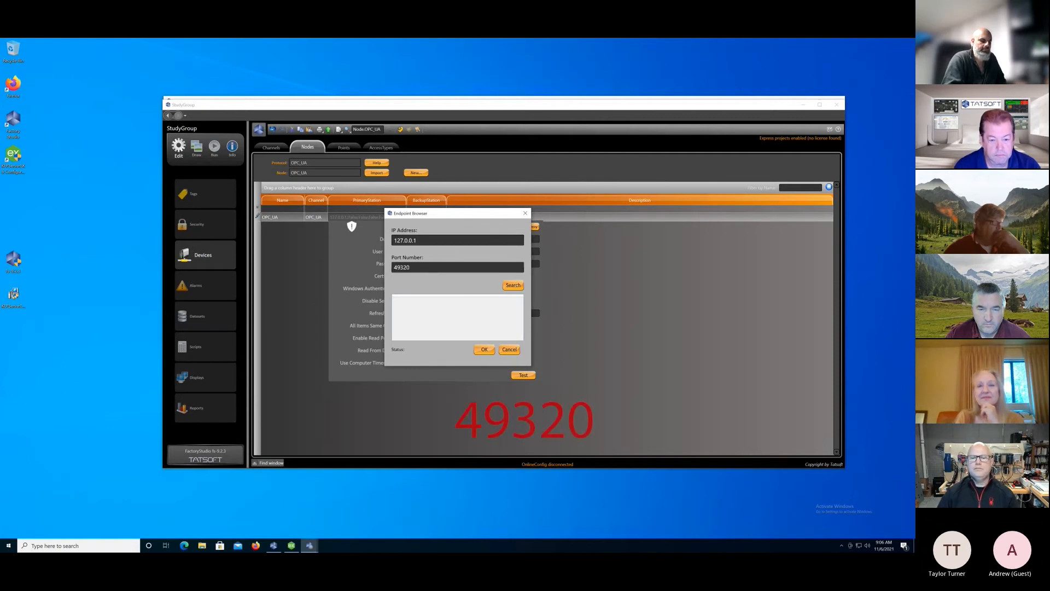
click(510, 285)
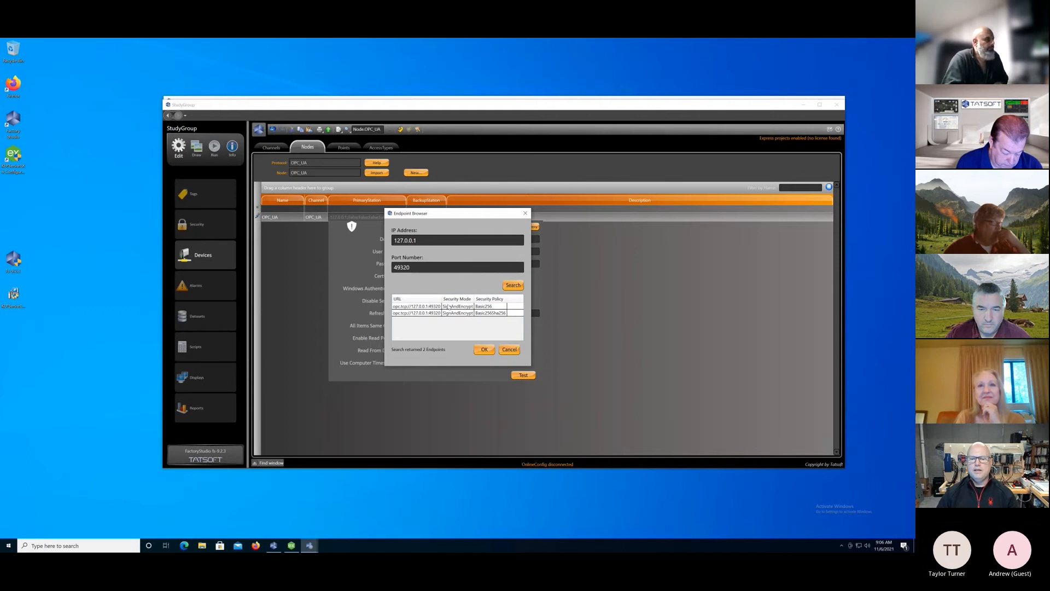
click(452, 307)
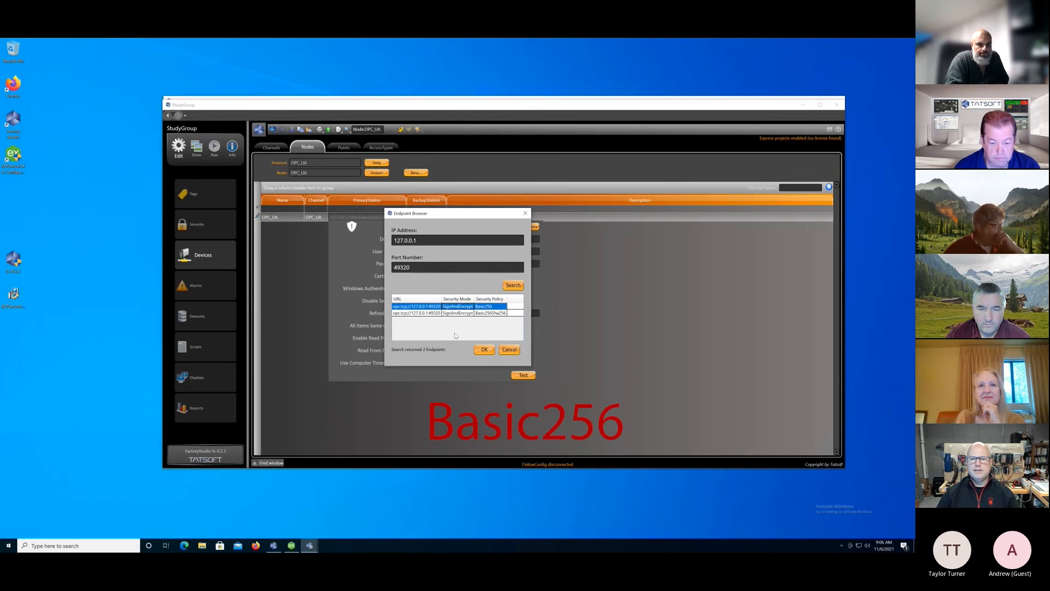
click(485, 351)
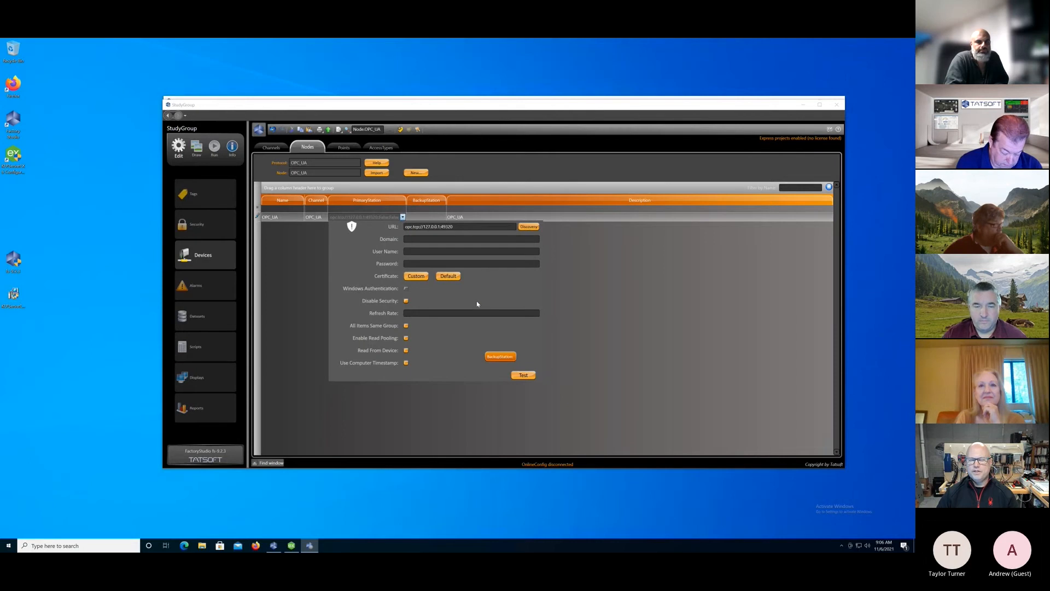
Generate the default client certificate for the primary station, overriding the existing one and allowing FactoryStudio to make changes.
click(448, 276)
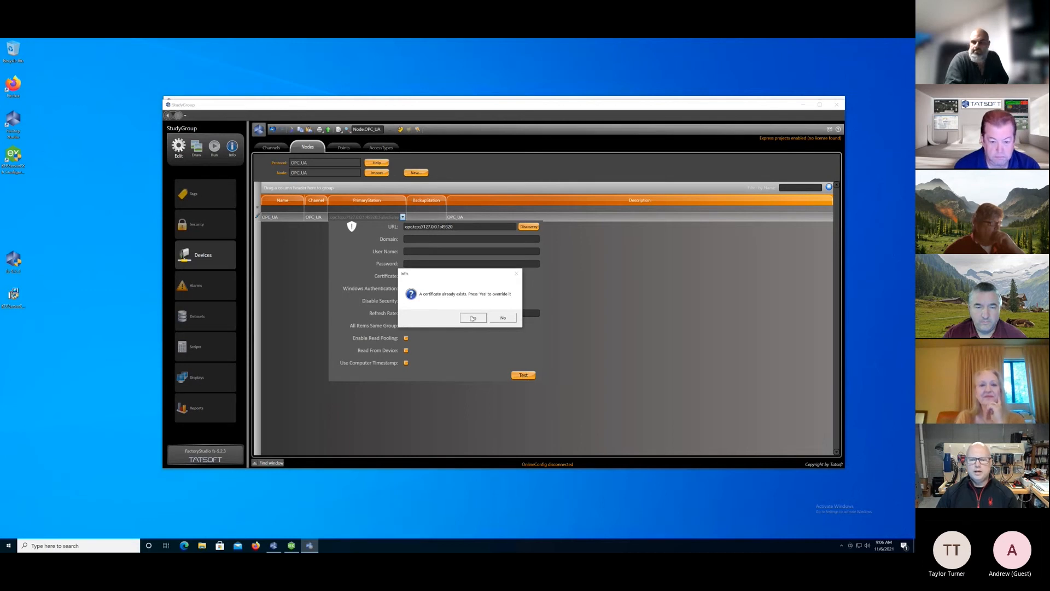
click(473, 318)
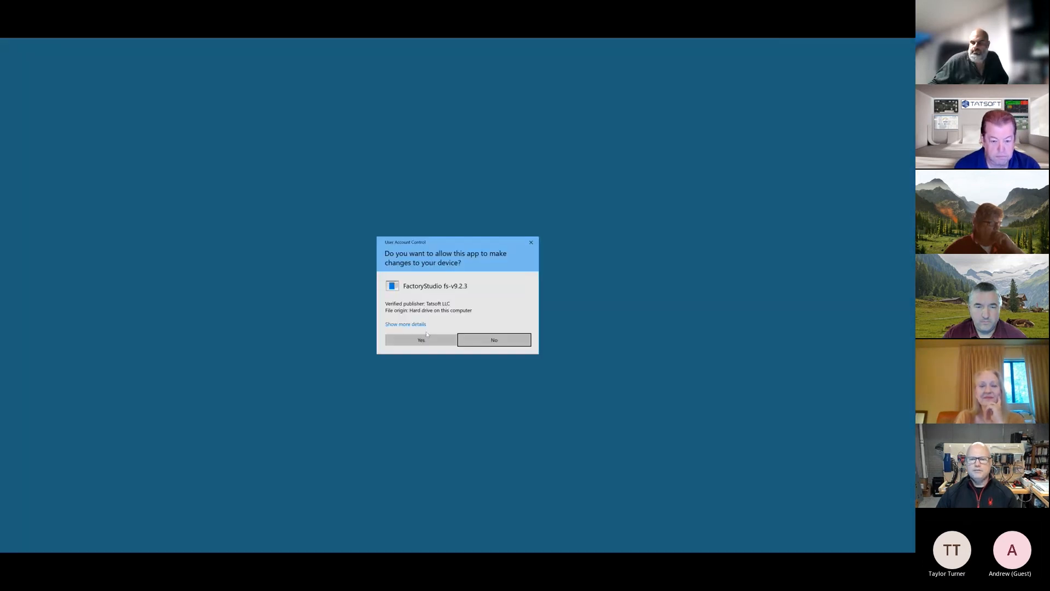
click(426, 341)
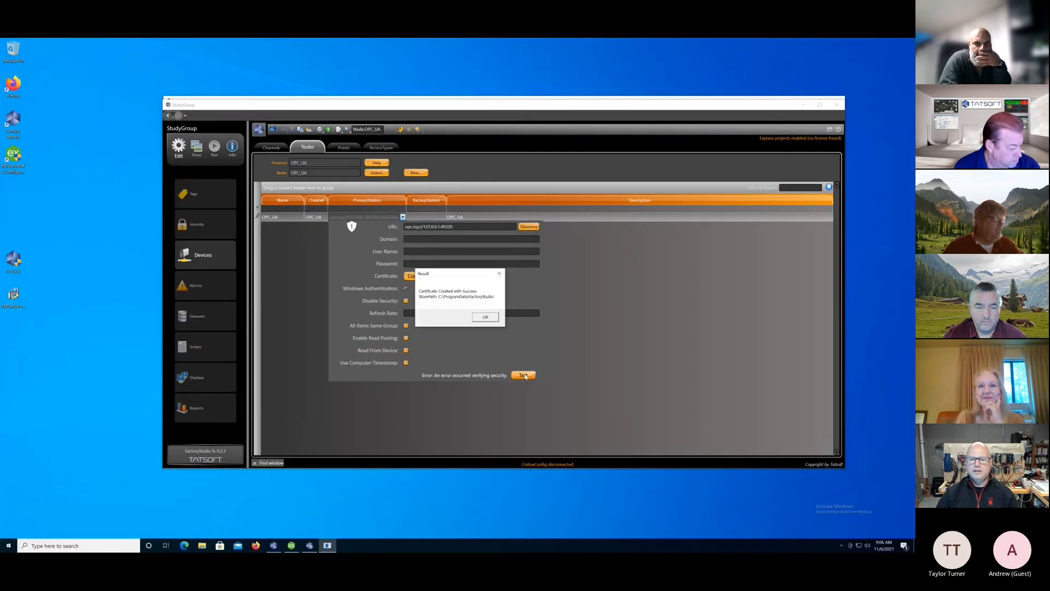
click(485, 317)
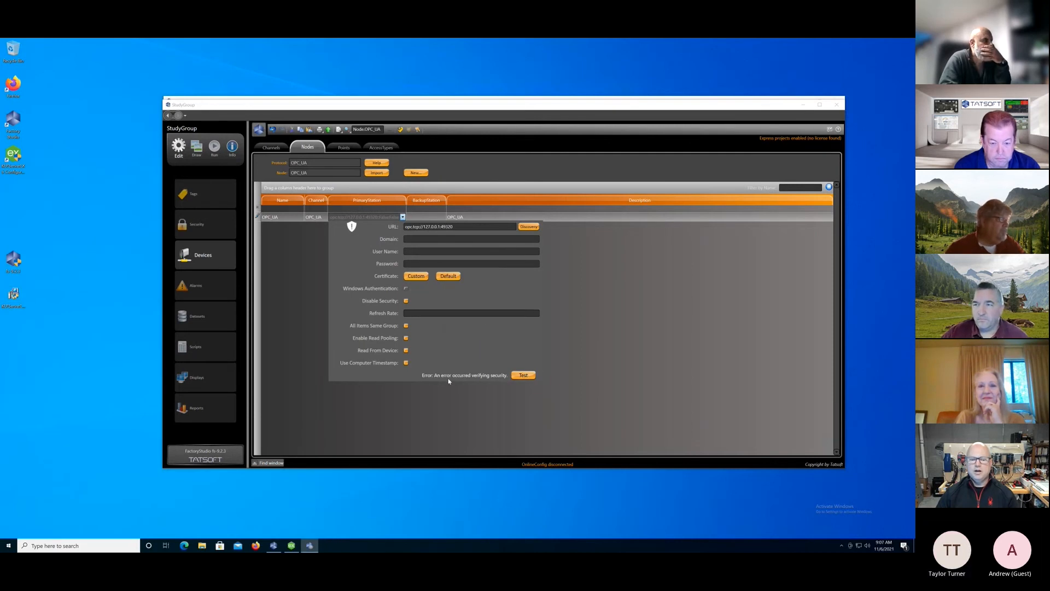
Trust both TRunModule client certificates in KEPServerEX's OPC UA Configuration Manager, accepting the security warnings, and close the manager.
click(841, 546)
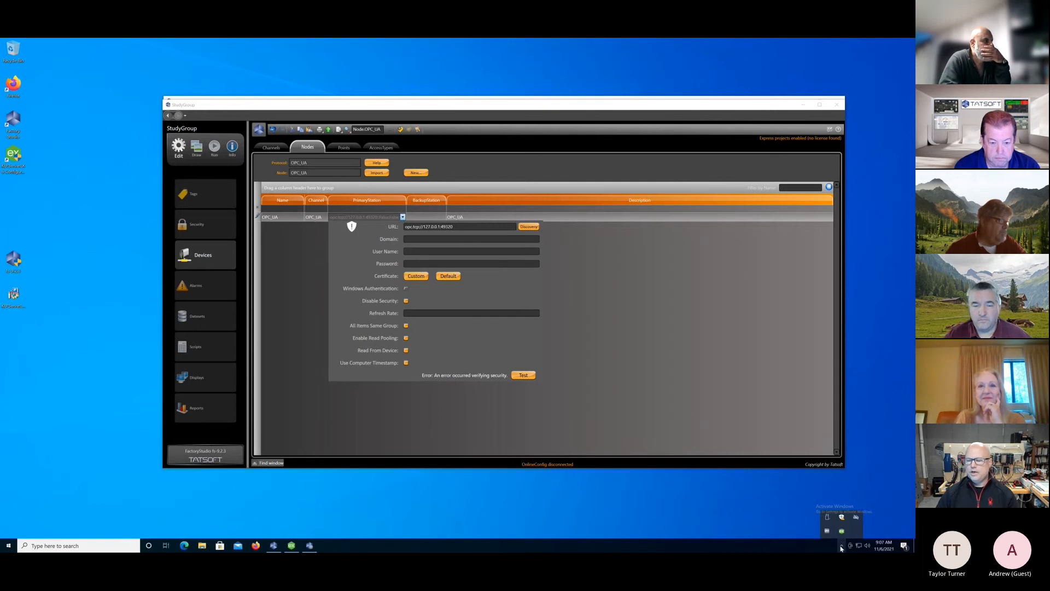
right_click(842, 531)
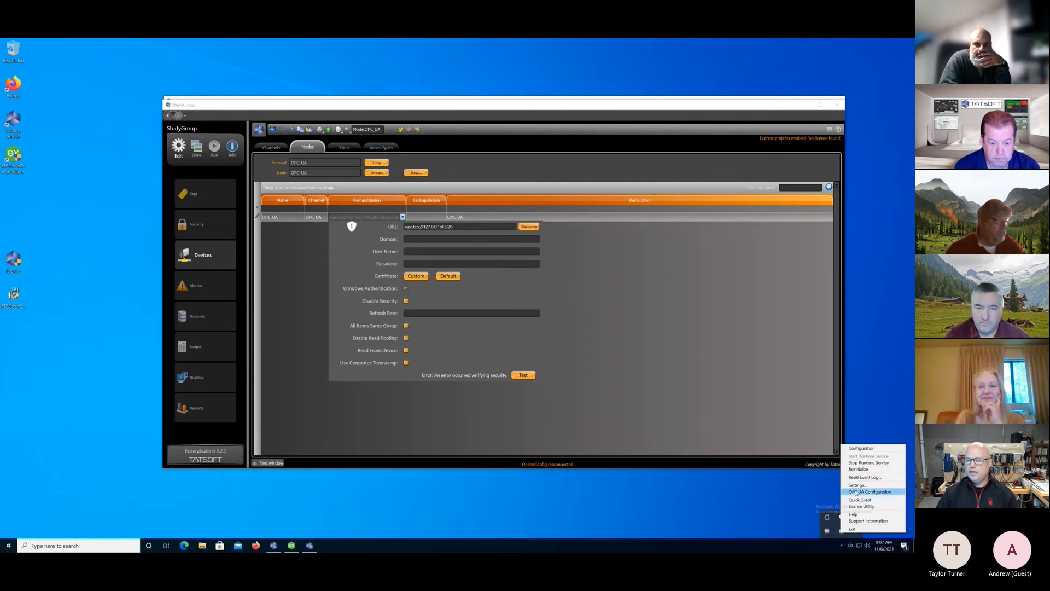
click(856, 492)
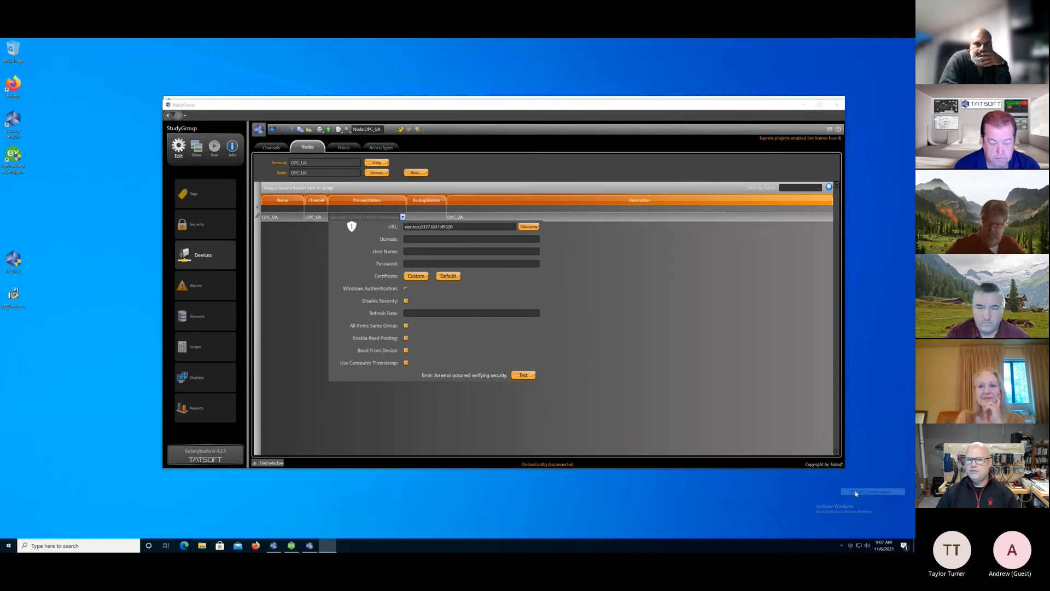
click(395, 231)
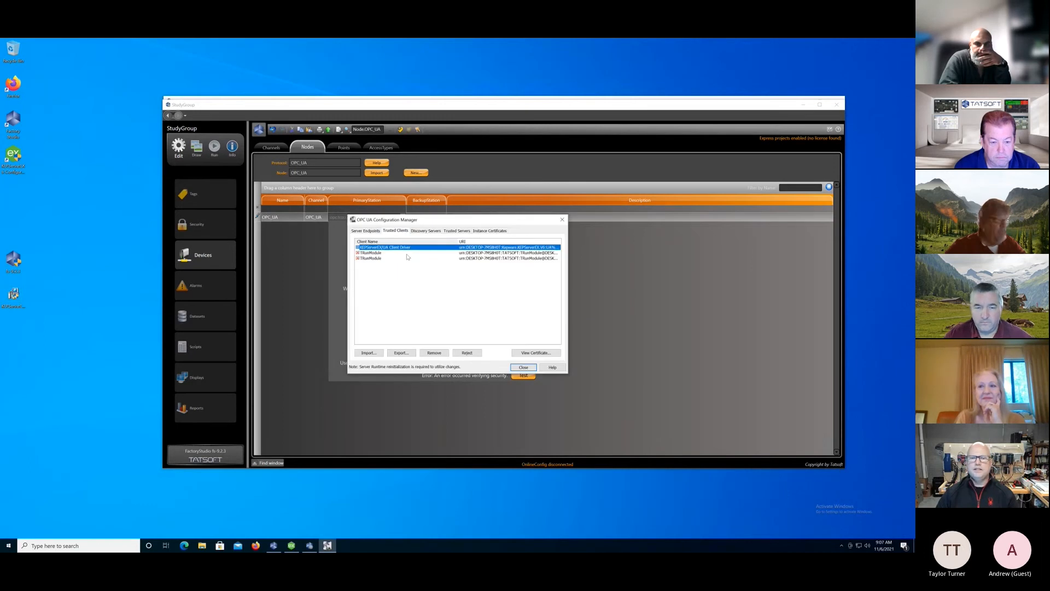
click(376, 253)
click(467, 353)
click(483, 324)
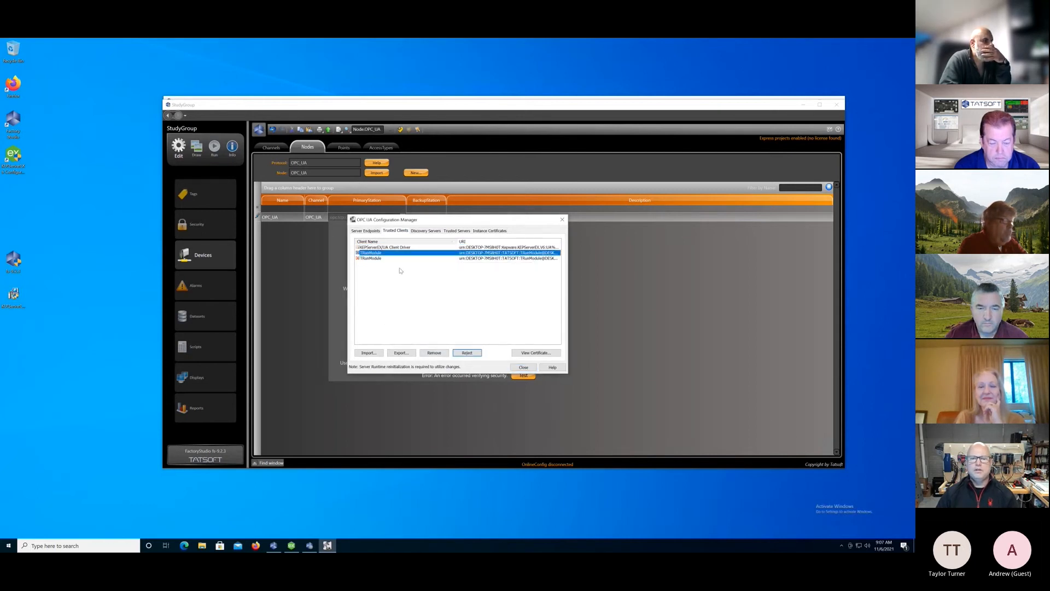
click(377, 258)
click(461, 353)
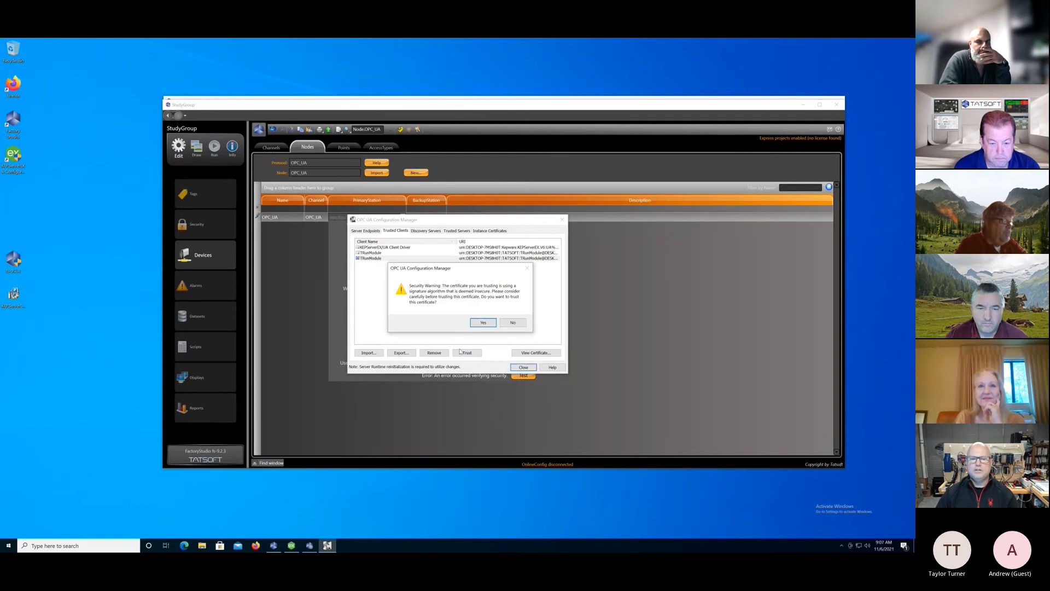
click(482, 323)
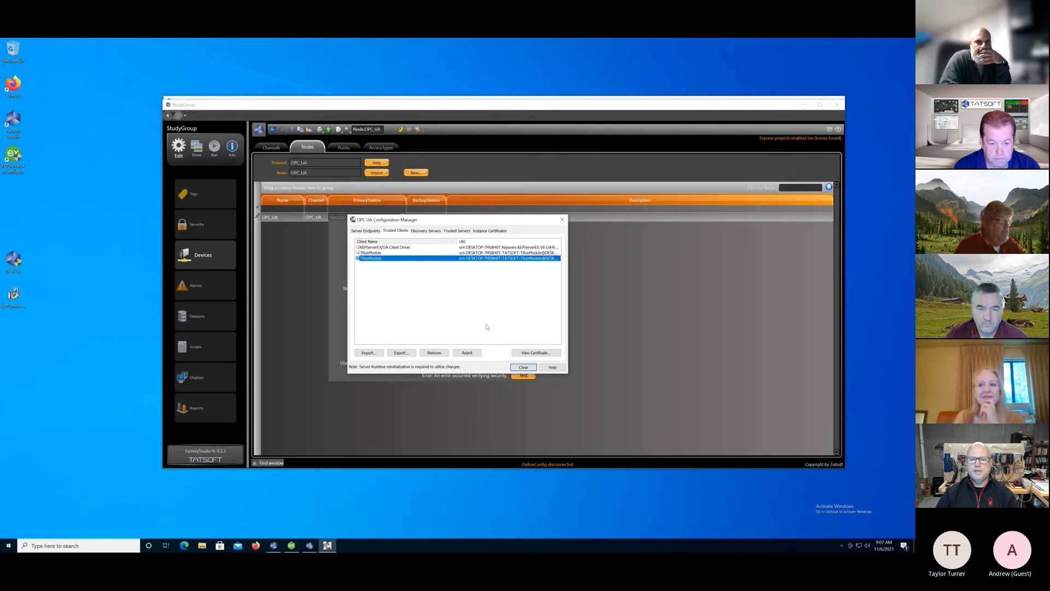
click(520, 368)
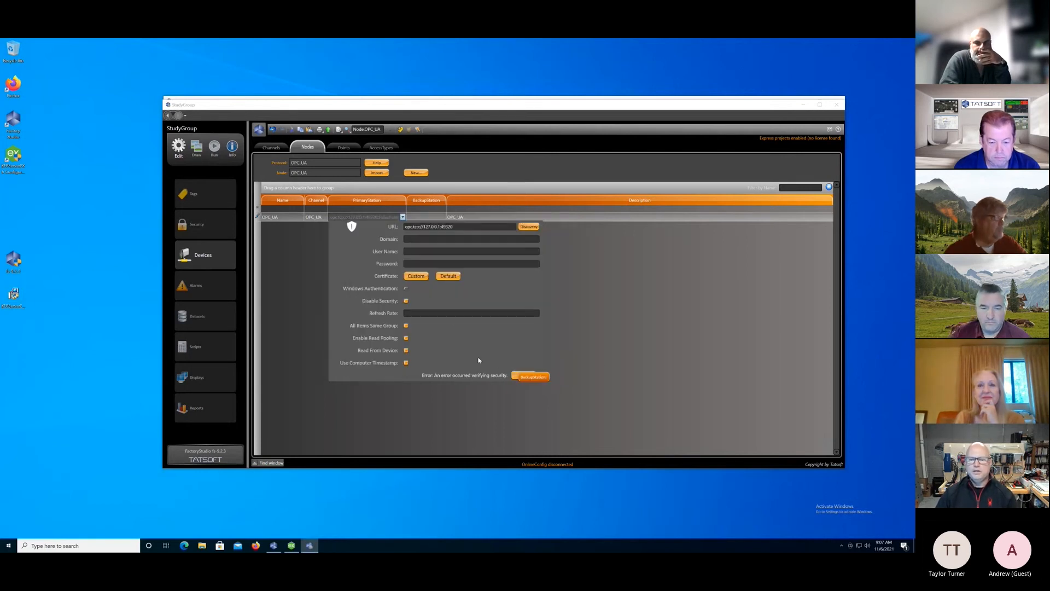
Test the OPC_UA node's primary station connection, apply the station settings to the node, and reopen them.
click(529, 376)
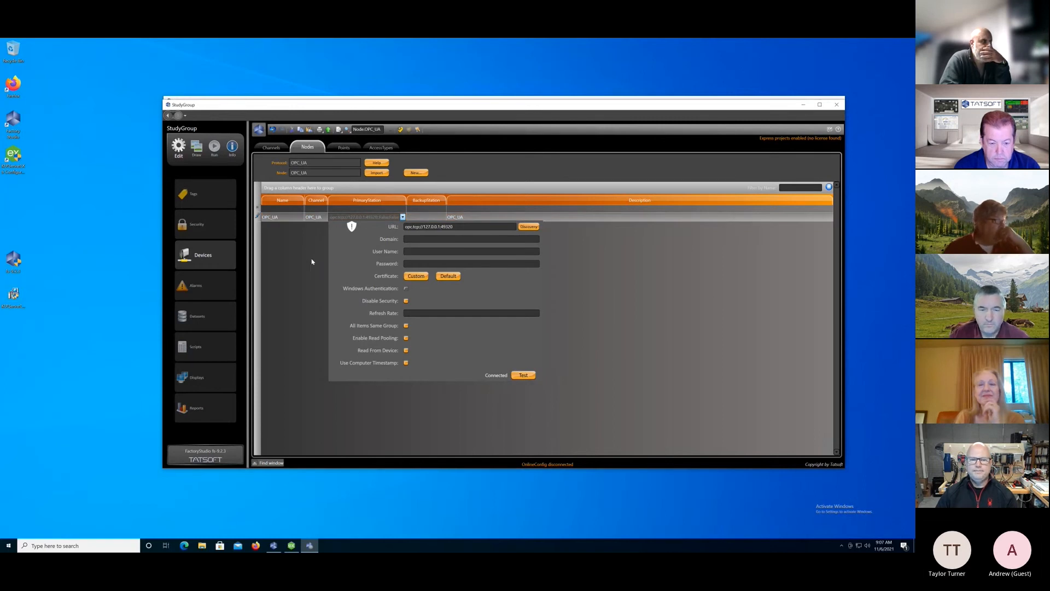
click(309, 218)
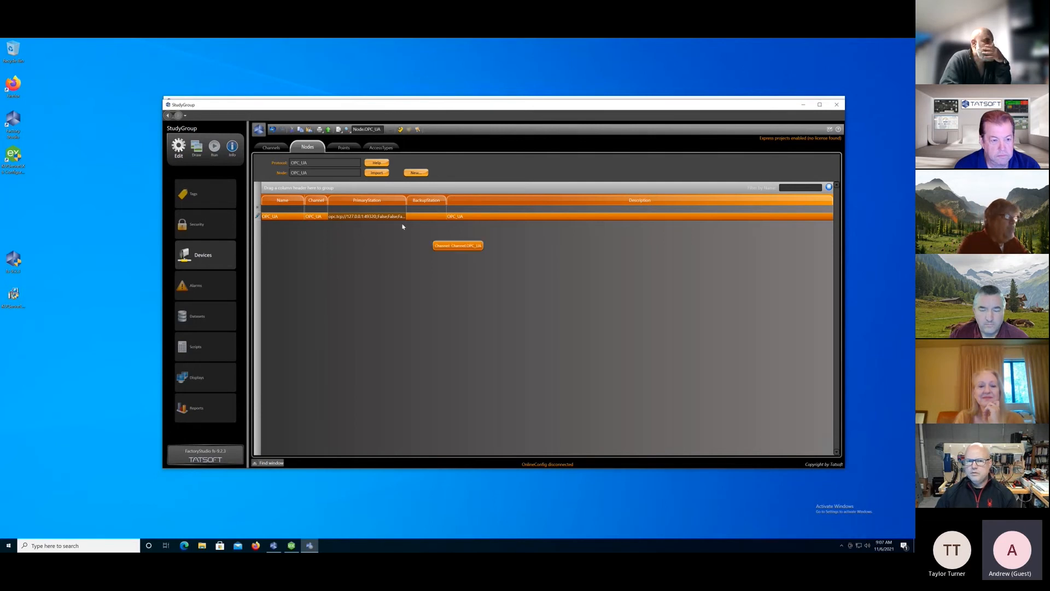
click(395, 218)
click(403, 217)
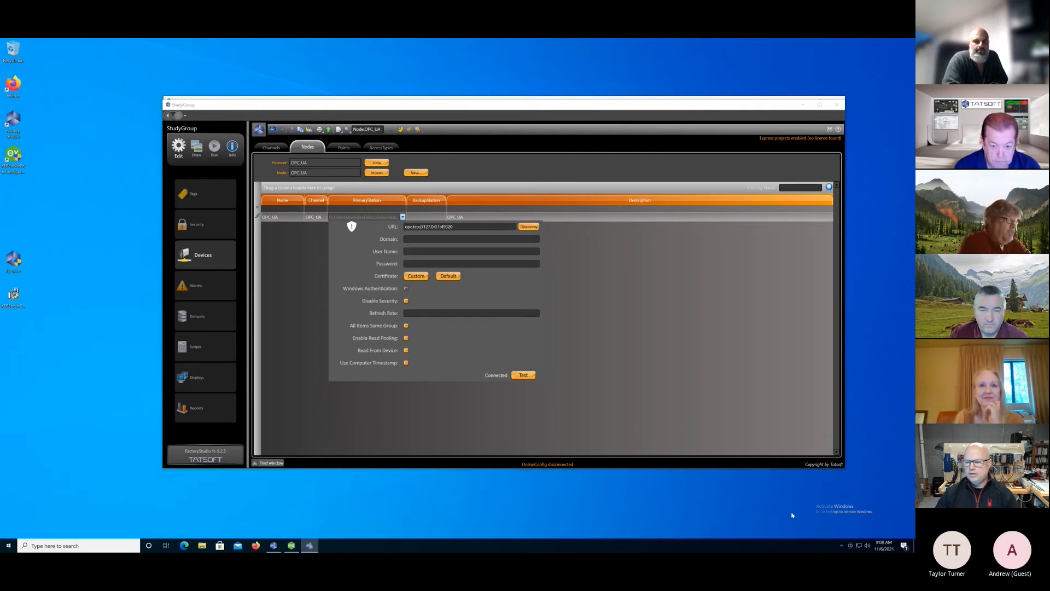
Remove both TRunModule client certificates from the trusted clients in KEPServerEX's OPC UA Configuration Manager, close it, and retest the OPC_UA station connection.
click(841, 546)
right_click(843, 530)
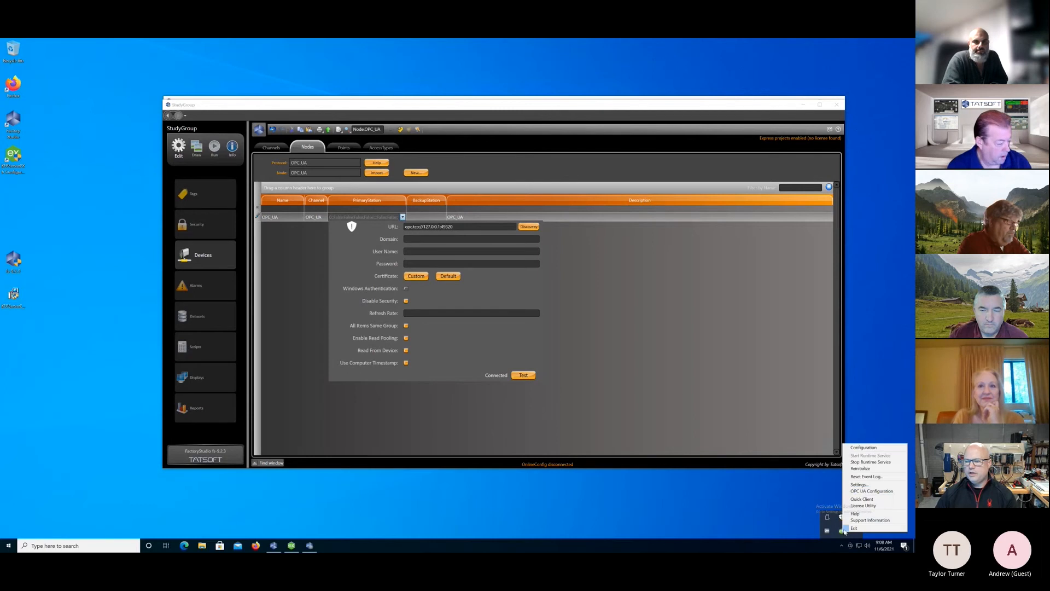
click(861, 491)
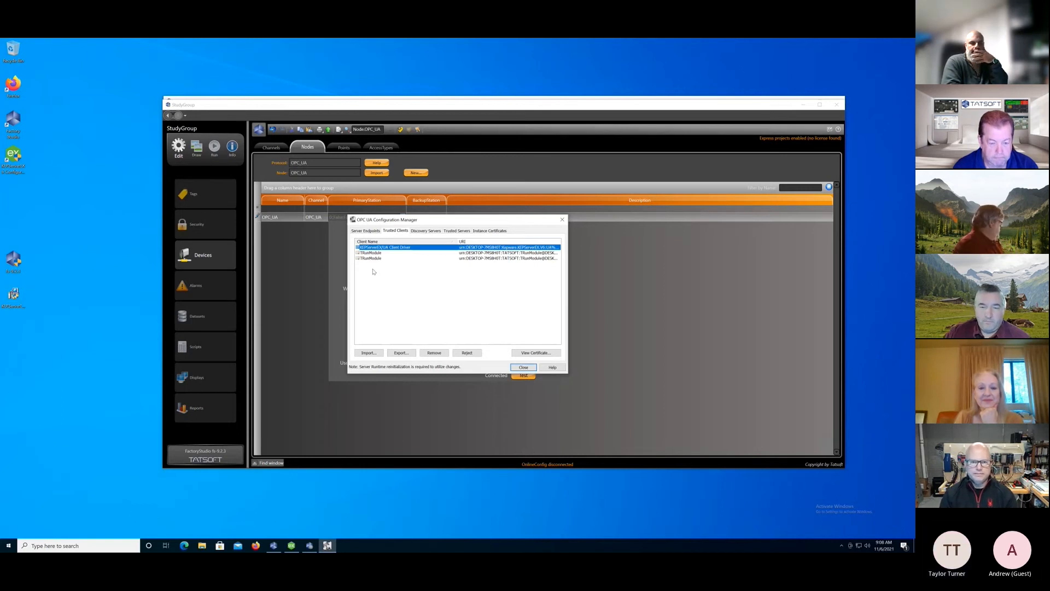
click(374, 253)
click(433, 354)
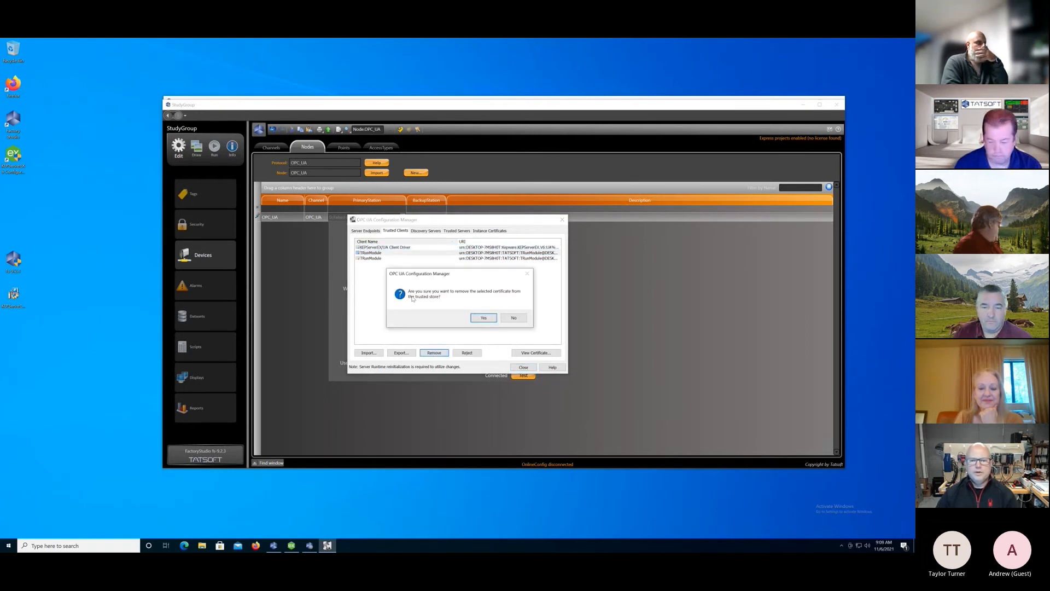
click(485, 318)
click(434, 353)
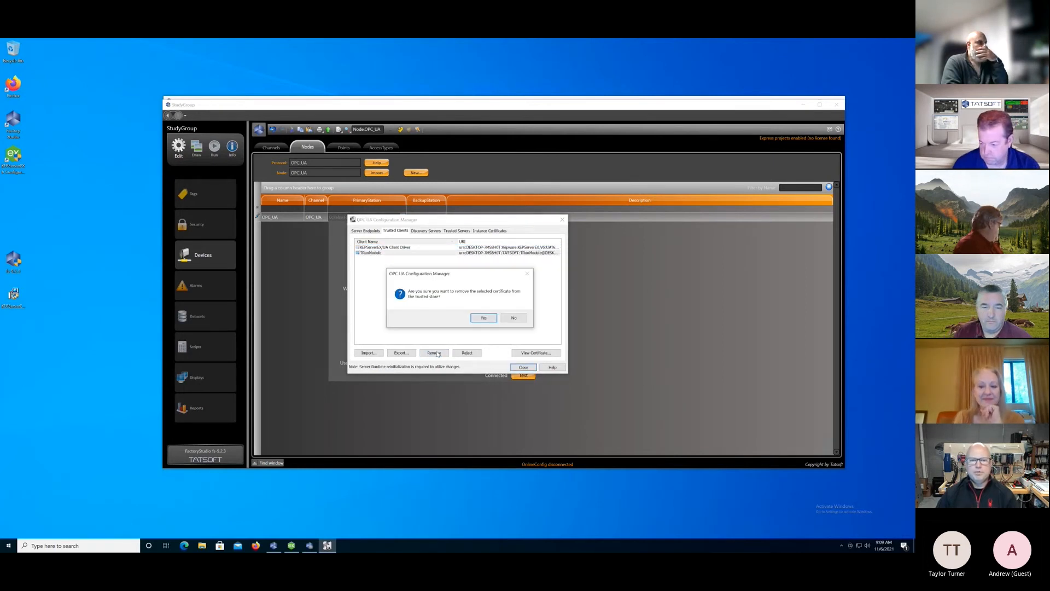
click(484, 318)
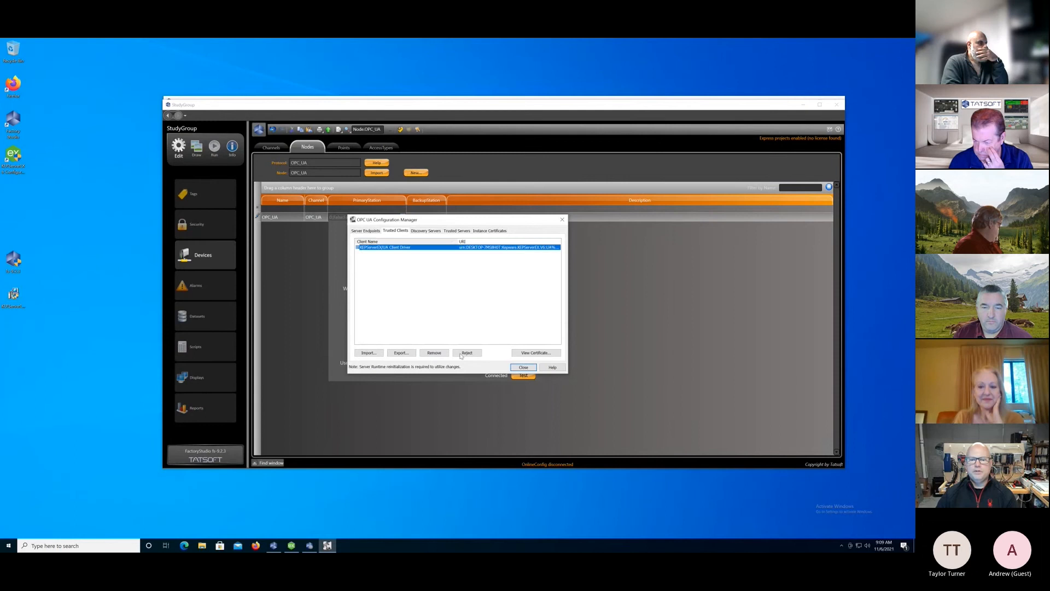
click(523, 367)
click(521, 375)
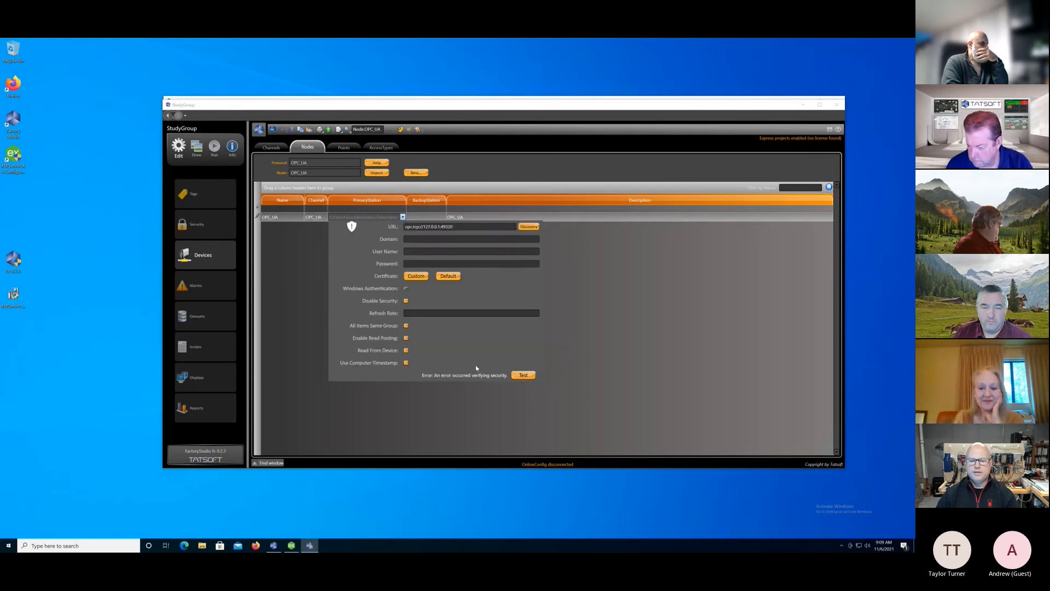
Trust the TRunModule client certificate in the OPC UA Configuration Manager, accept the security warning, close the manager, and test the OPC_UA station connection again.
click(841, 545)
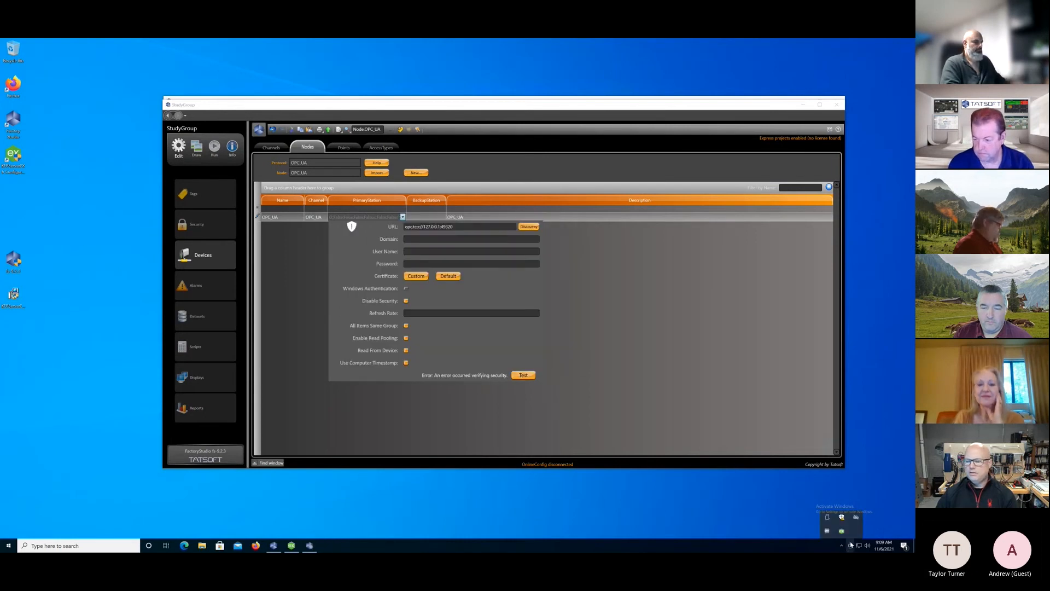
right_click(840, 534)
click(870, 494)
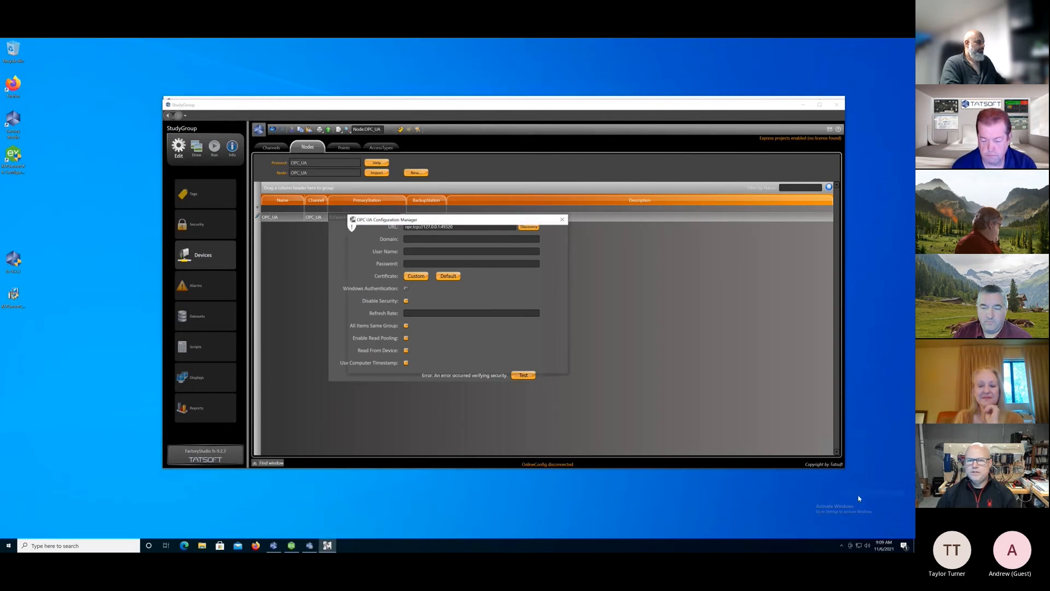
click(378, 252)
click(467, 353)
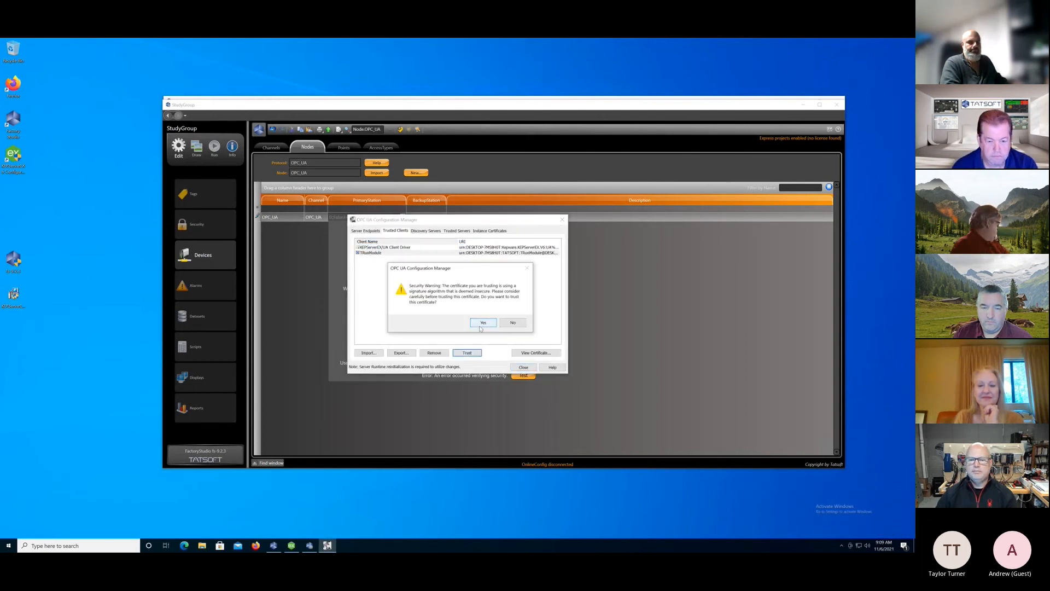
click(483, 323)
click(521, 367)
click(521, 375)
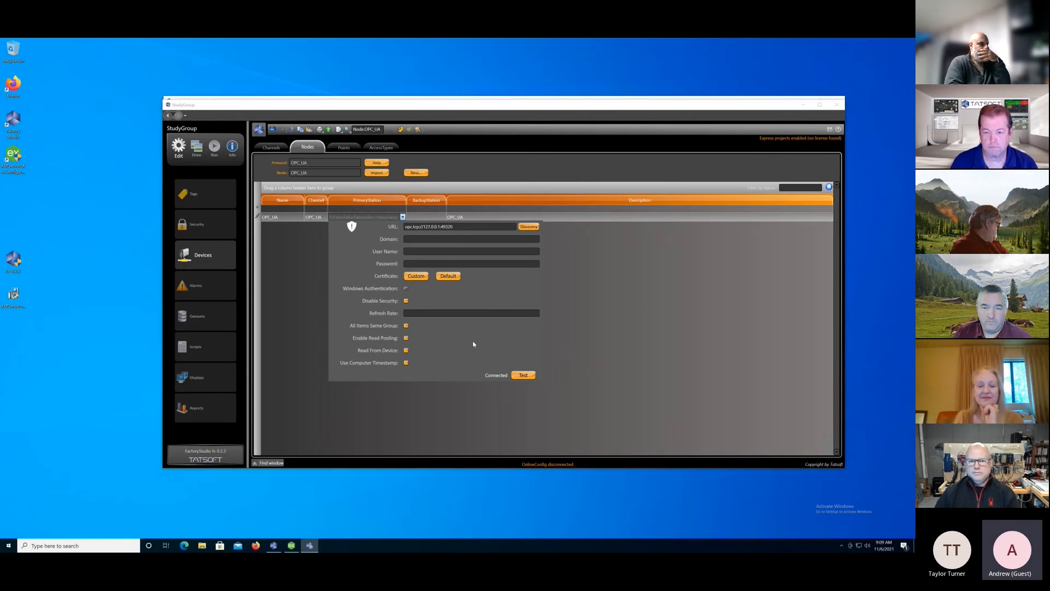
Review the security policies of the 127.0.0.1 server endpoint on port 49320 in the OPC UA Configuration Manager, leaving them as they are.
click(841, 546)
right_click(842, 532)
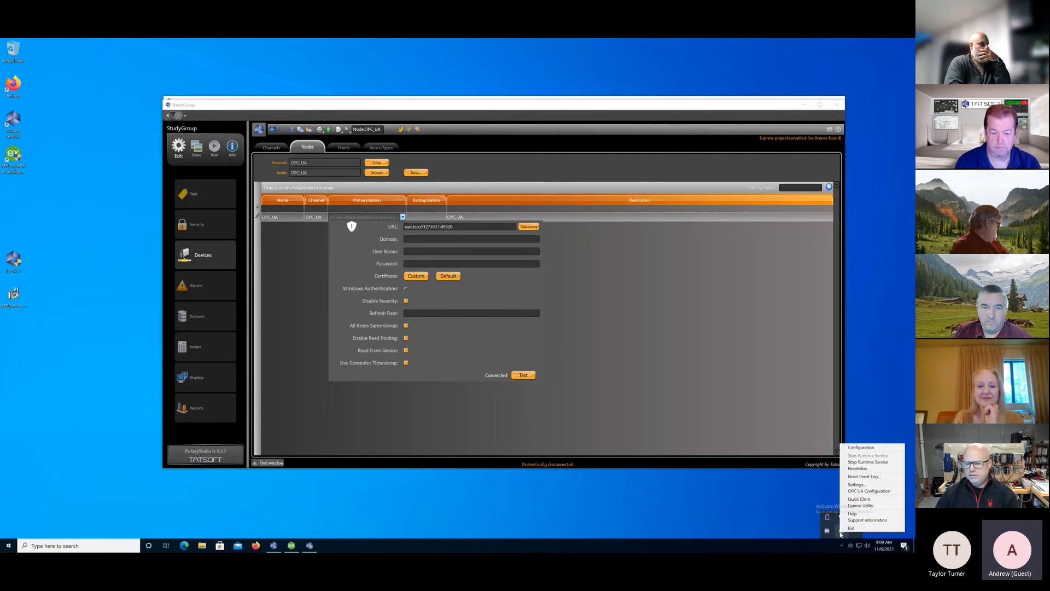
click(861, 491)
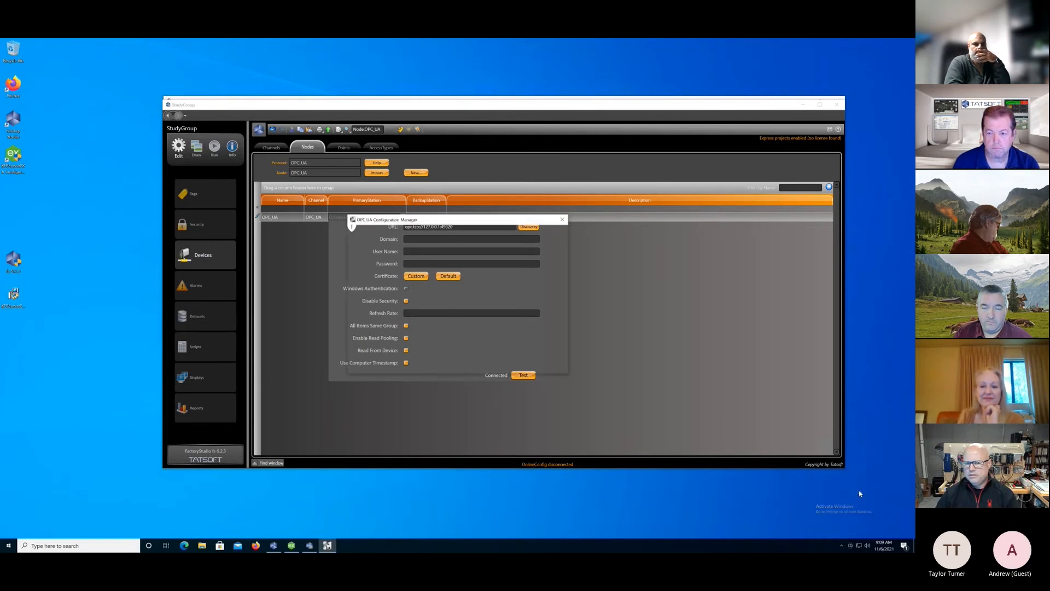
click(372, 232)
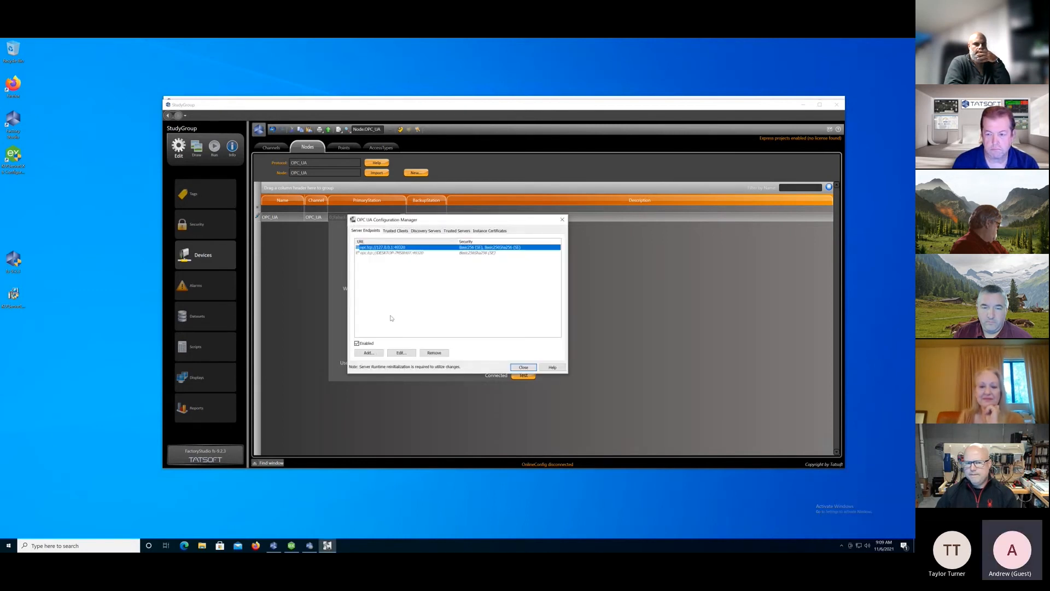
click(401, 353)
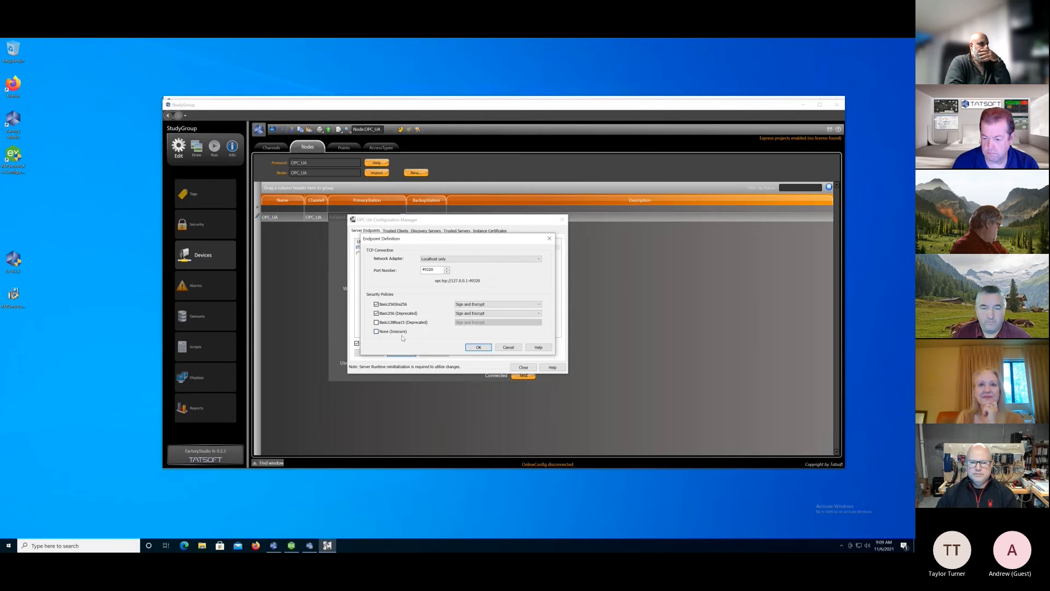
click(480, 347)
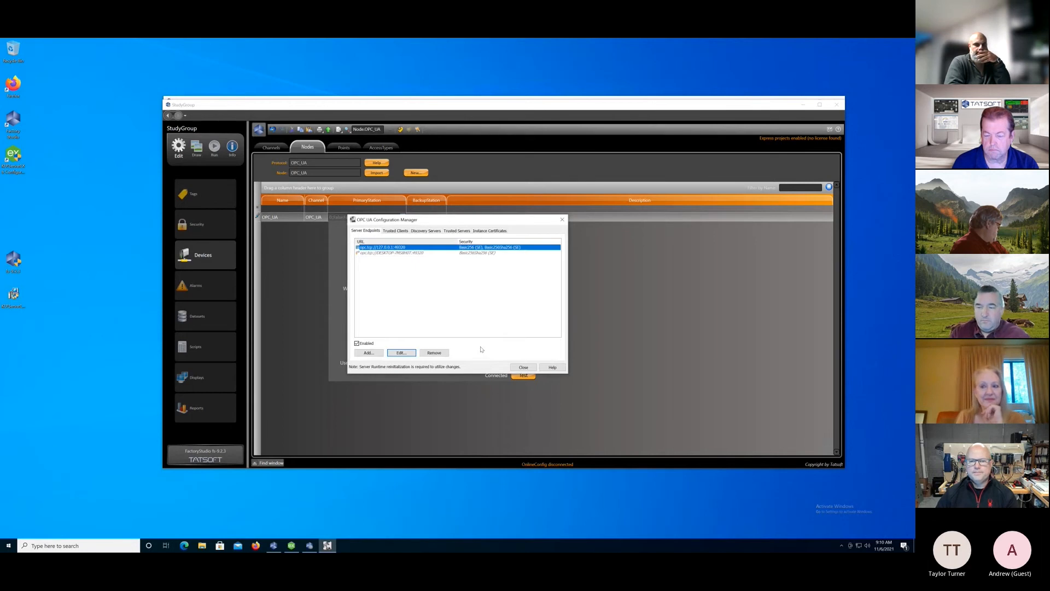
click(522, 368)
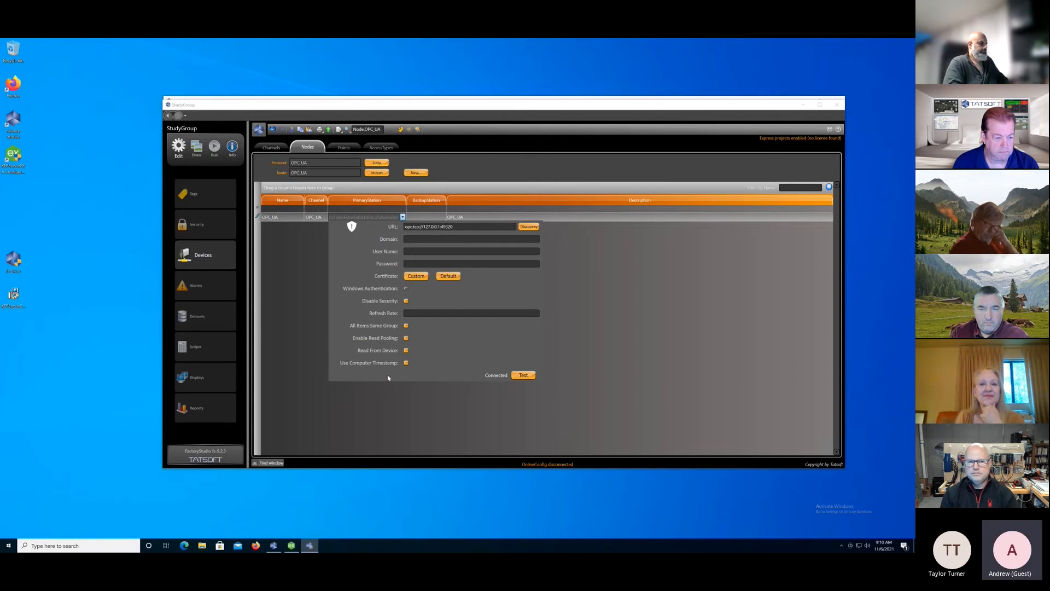
Close the OPC_UA station settings and create a new node on the MQTT SparkplugB channel.
click(388, 410)
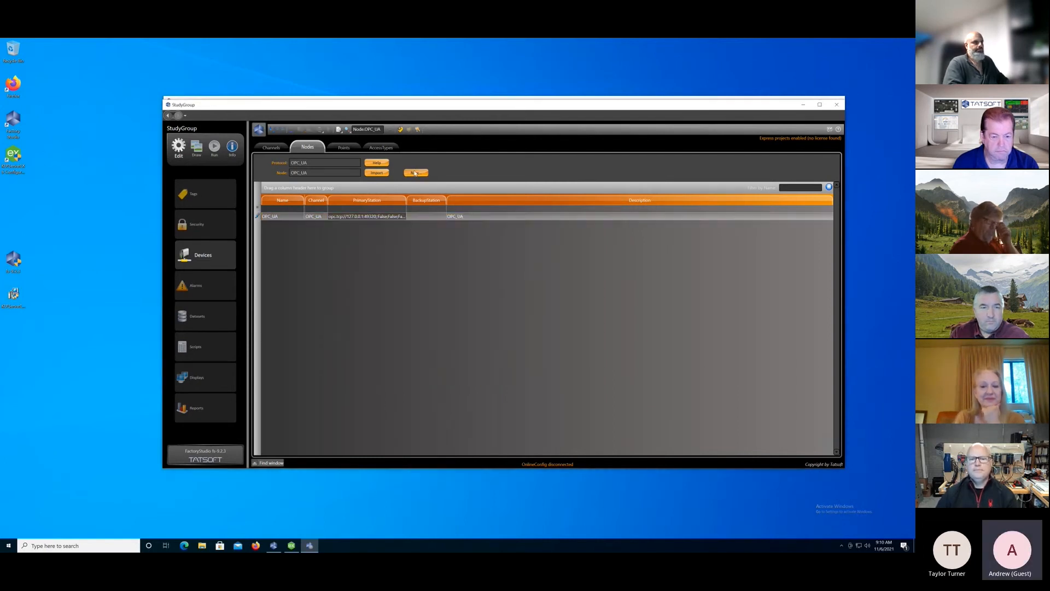
click(415, 173)
click(594, 272)
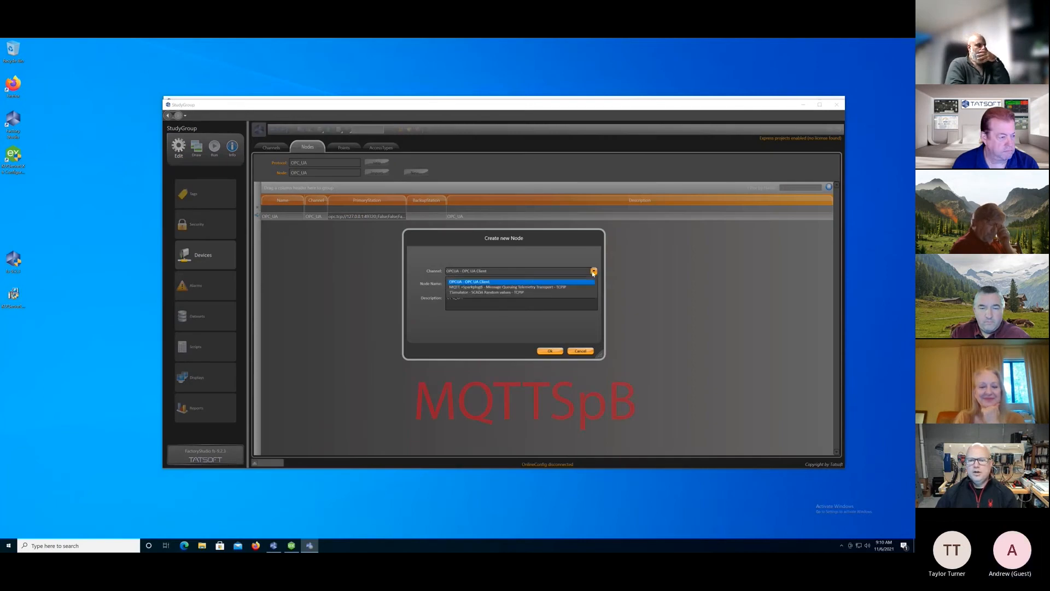
click(500, 277)
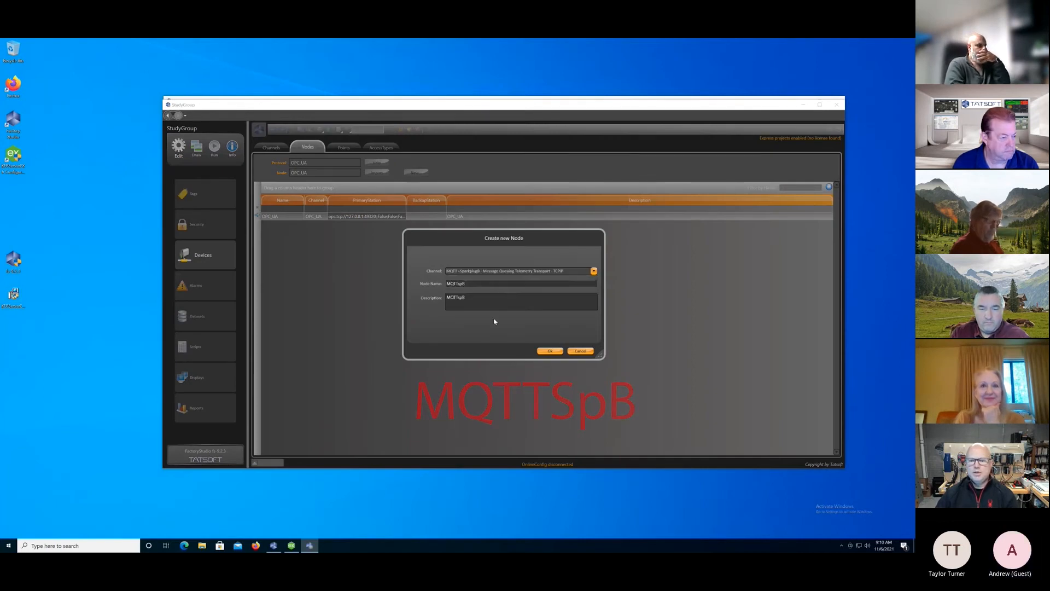
click(550, 352)
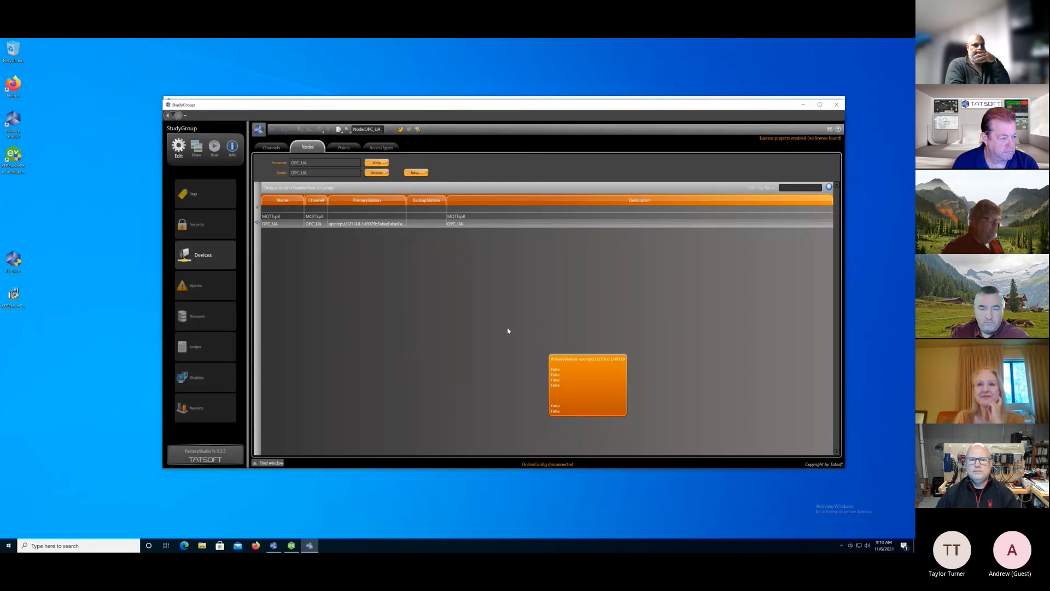
Set the MQTTspB node's primary station broker URL to broker.g5ces.com and its port to 8883.
click(359, 217)
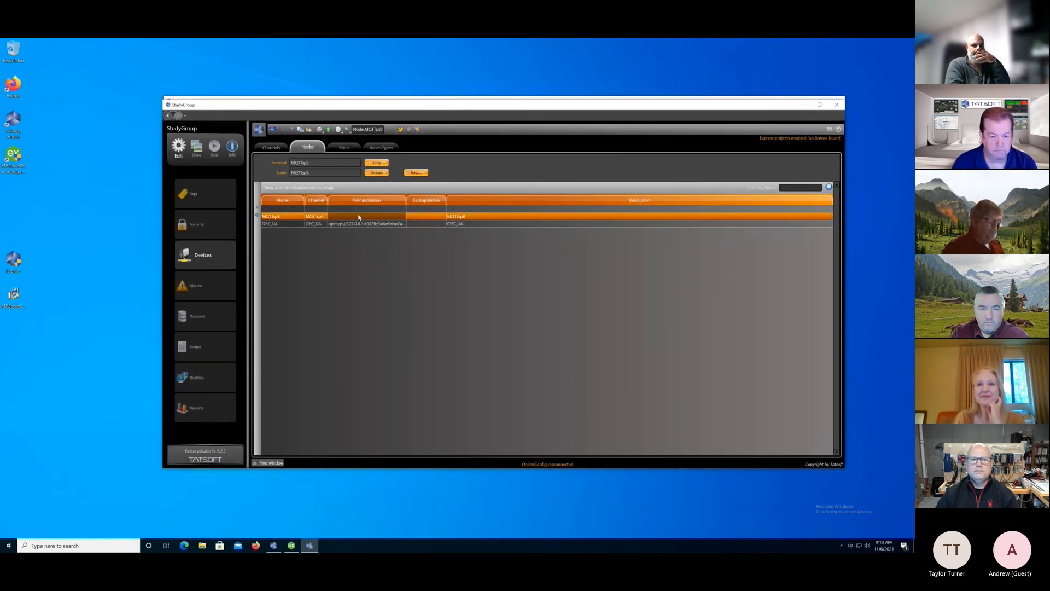
click(360, 217)
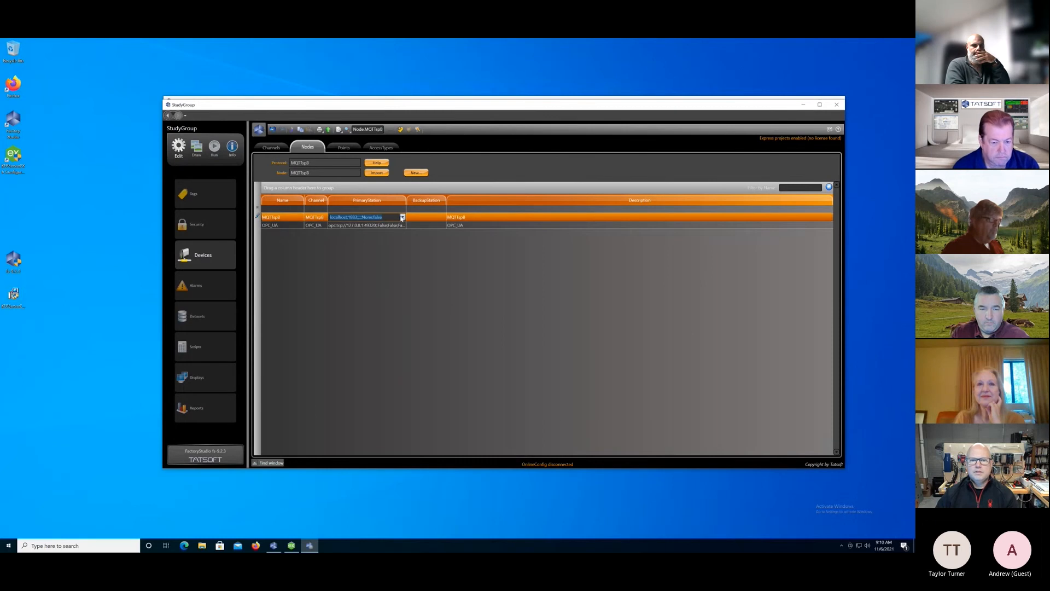
click(402, 218)
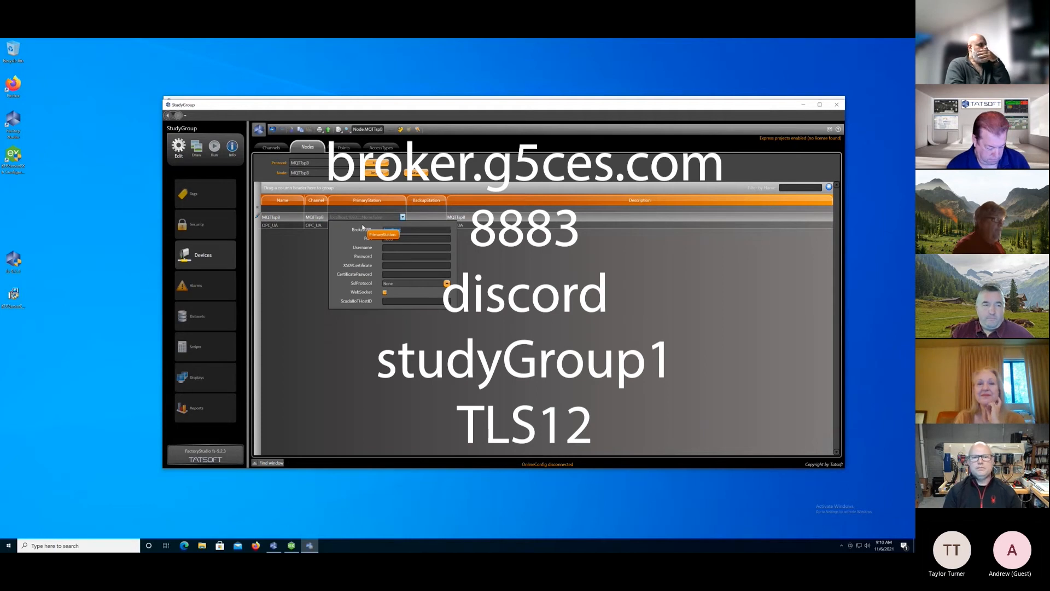
text(broker.g5ces.com)
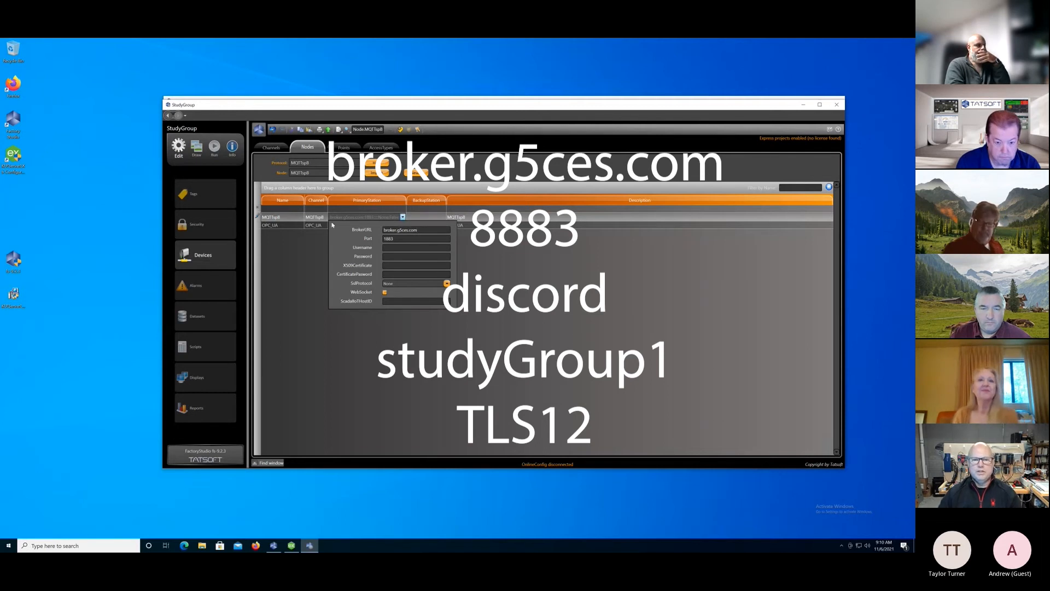
double_click(390, 239)
text(8883)
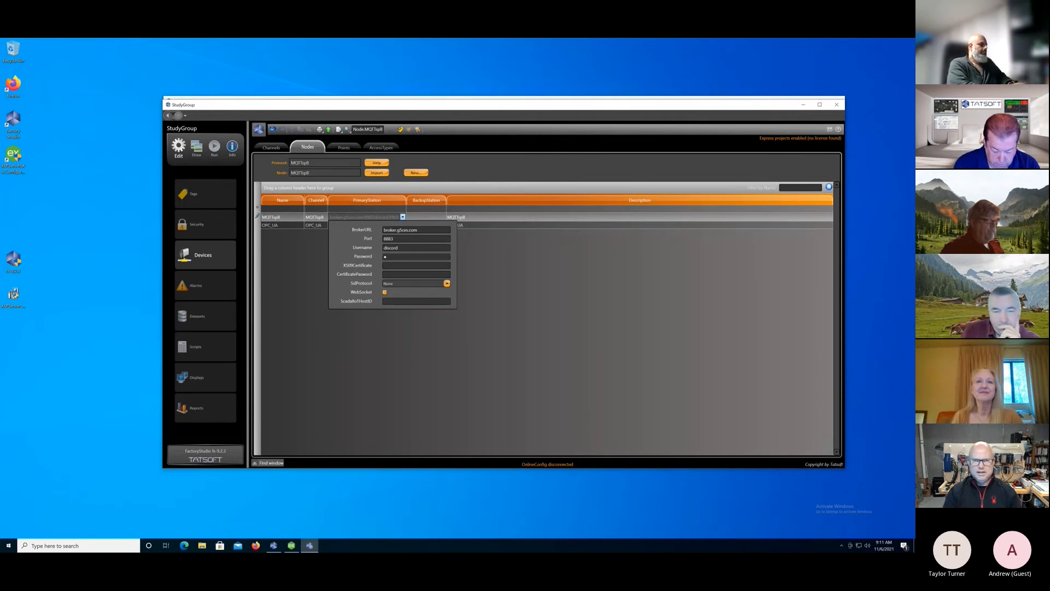
Enter the username discord and the account password for the MQTTspB station, set the SSL protocol to Tls12, and apply the station settings.
text(•••••)
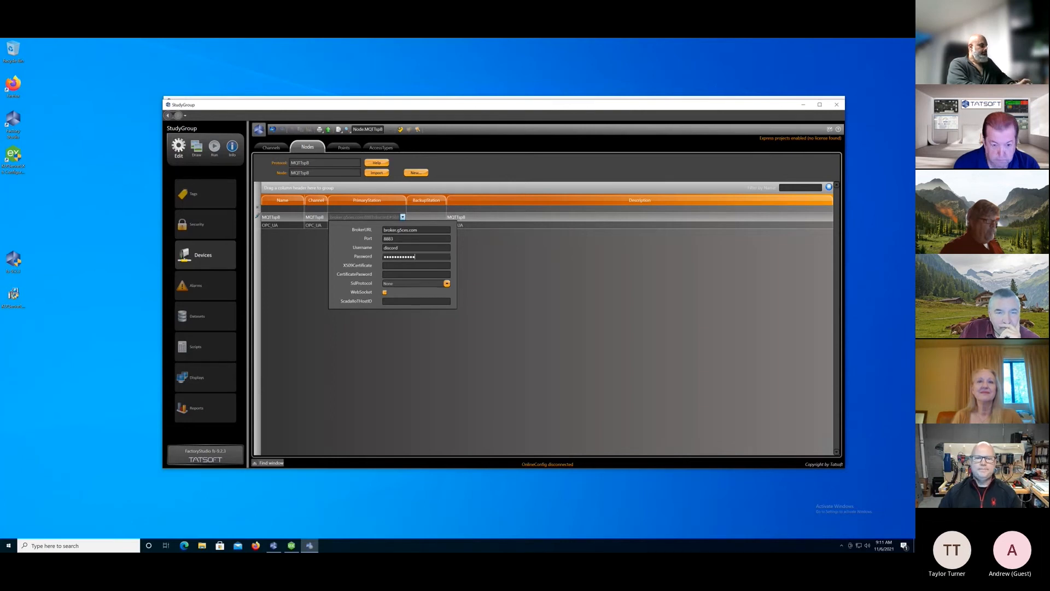
click(416, 283)
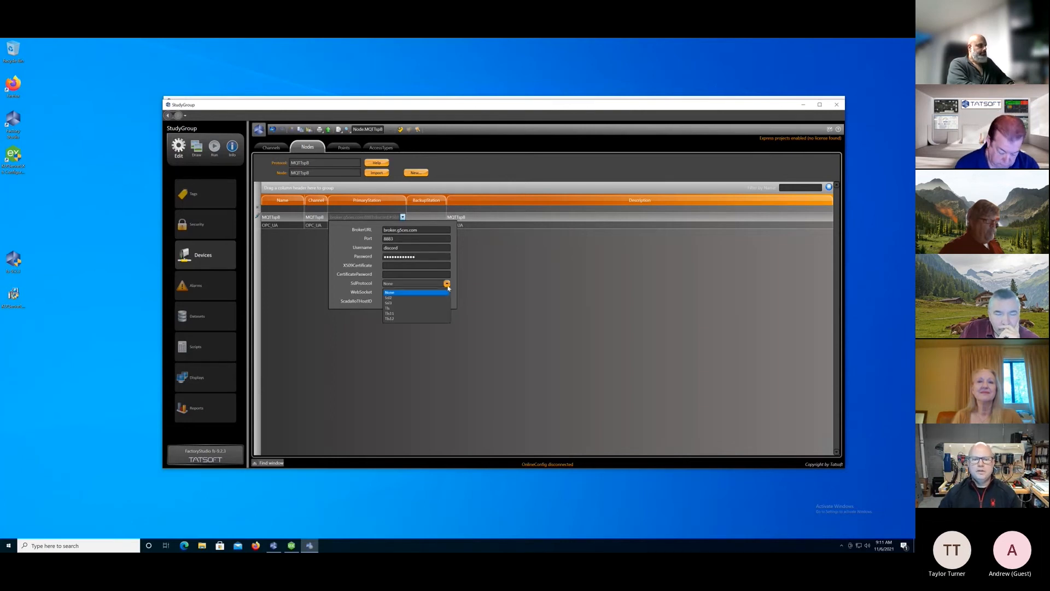
click(399, 319)
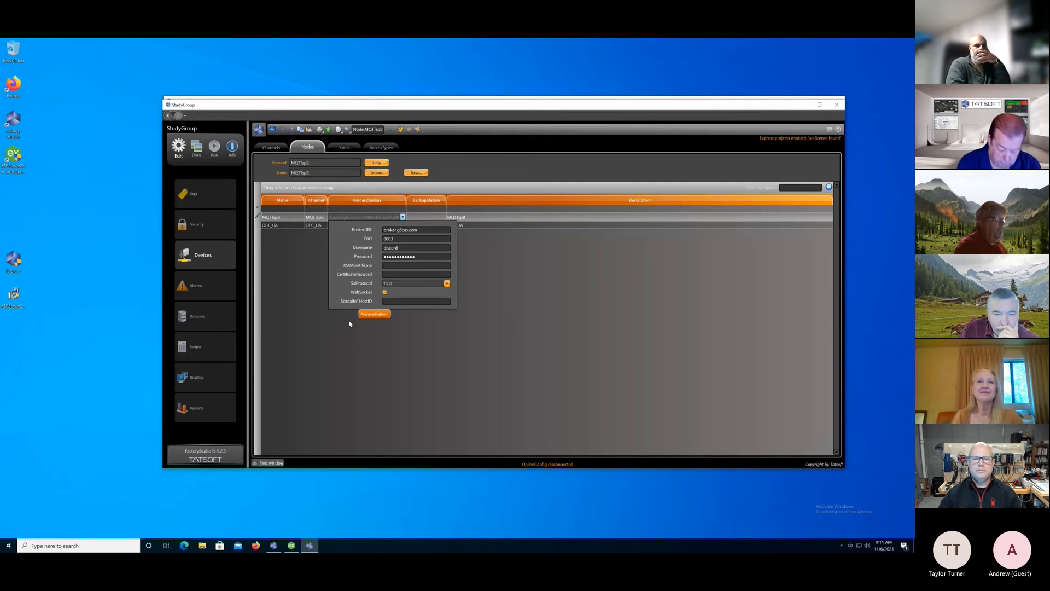
click(349, 323)
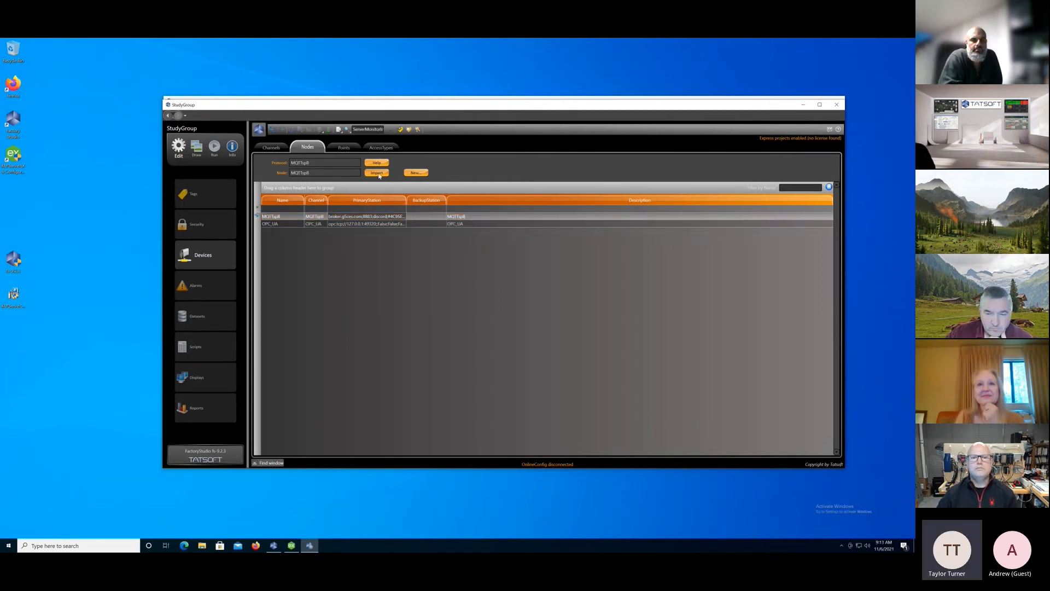
Browse the tags available for import from the MQTTspB node's broker, and cancel without importing.
click(378, 173)
click(388, 246)
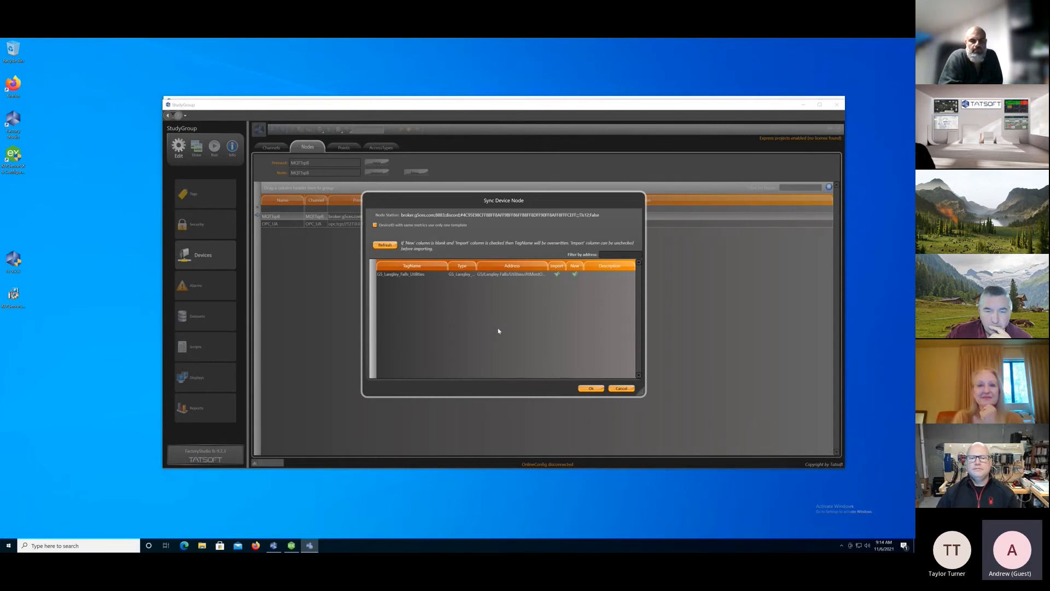
click(622, 389)
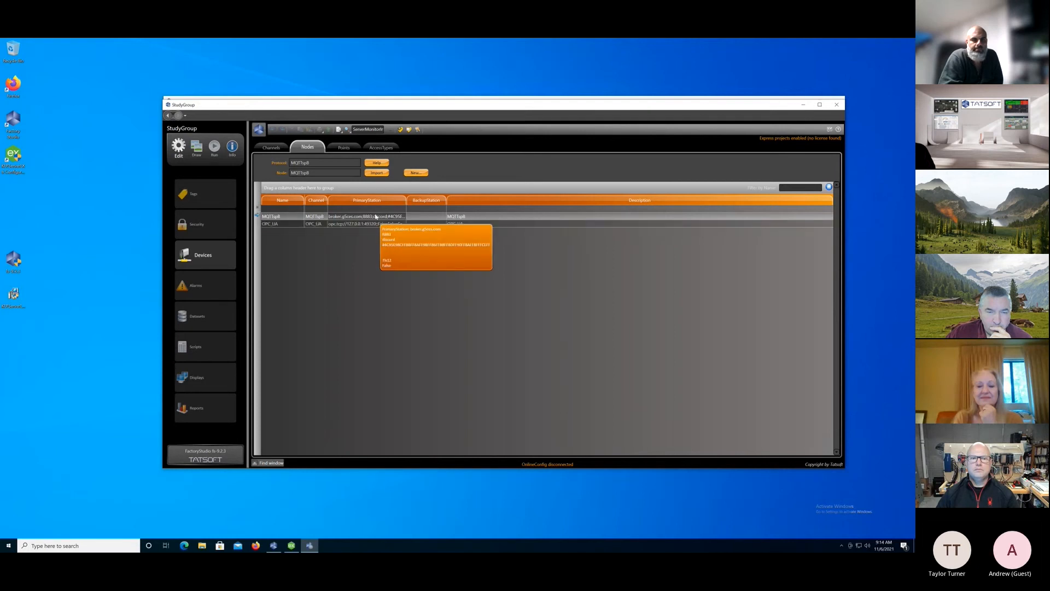
Set the type in the MQTTspB channel's protocol options to EoN Node.
click(314, 216)
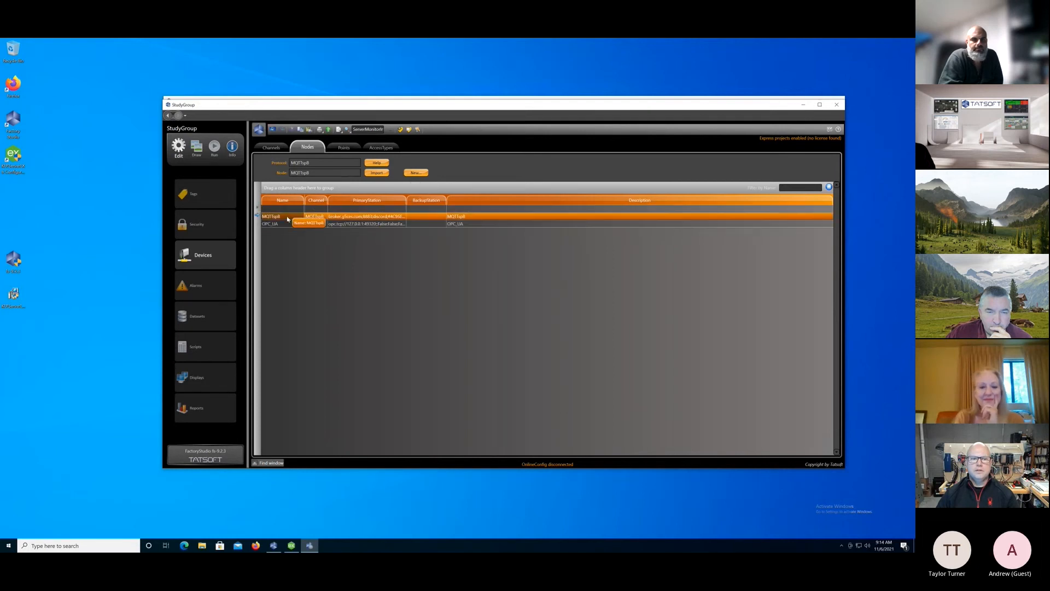
click(271, 147)
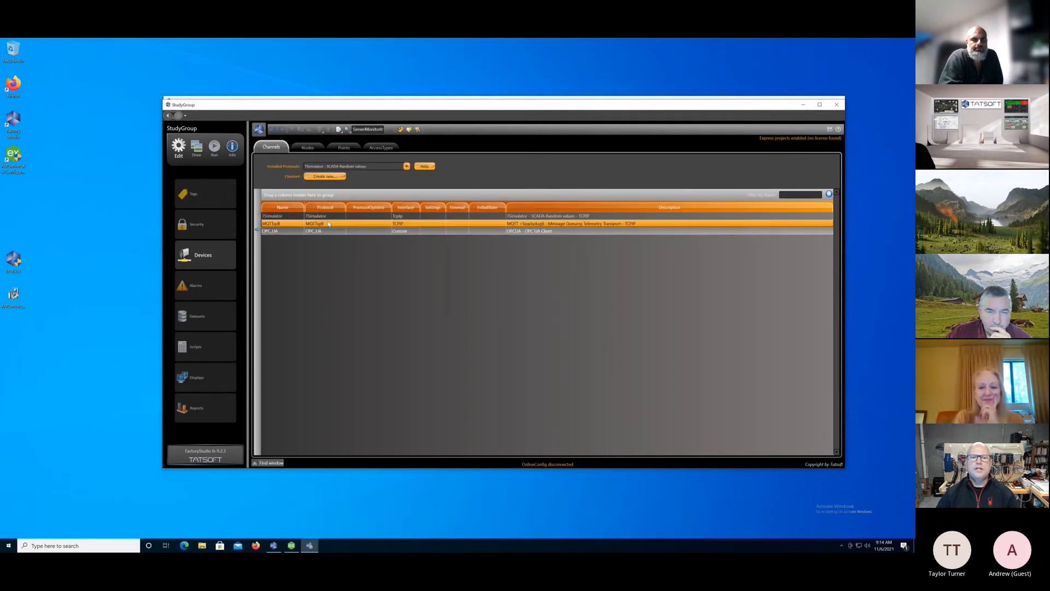
click(370, 224)
click(369, 225)
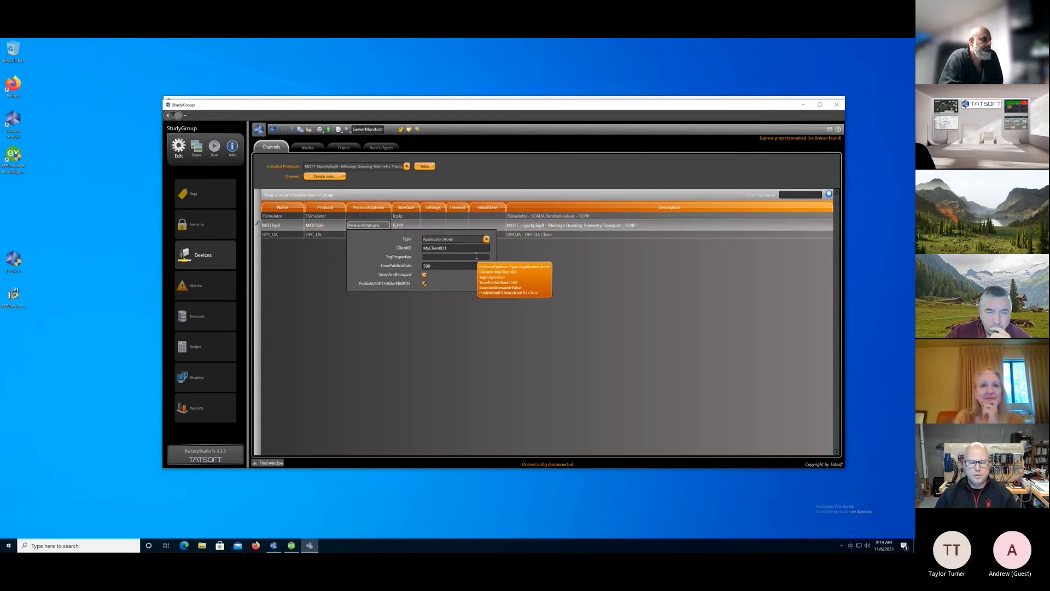
click(486, 240)
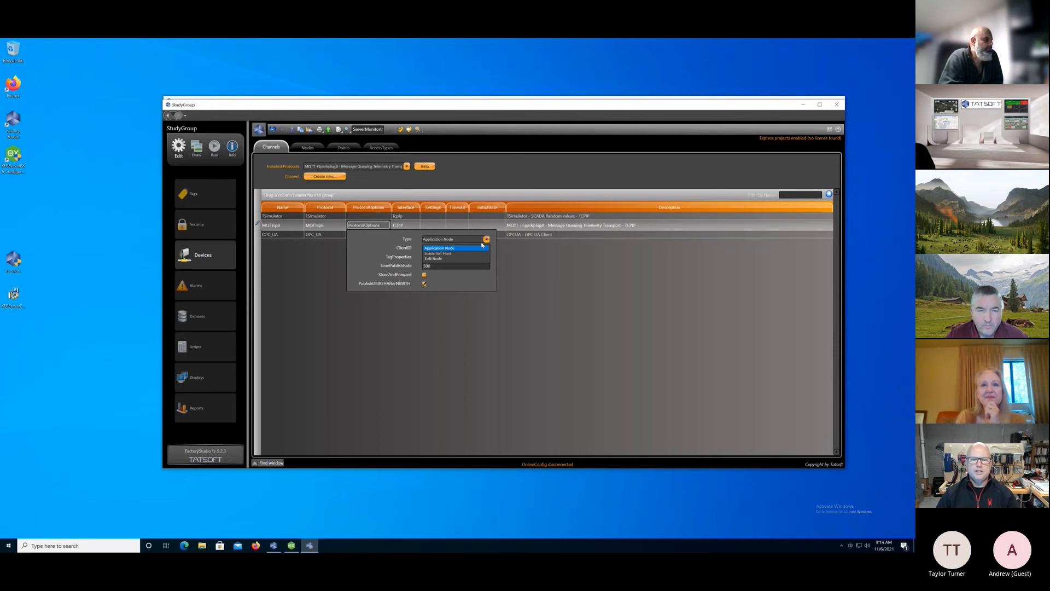
click(443, 260)
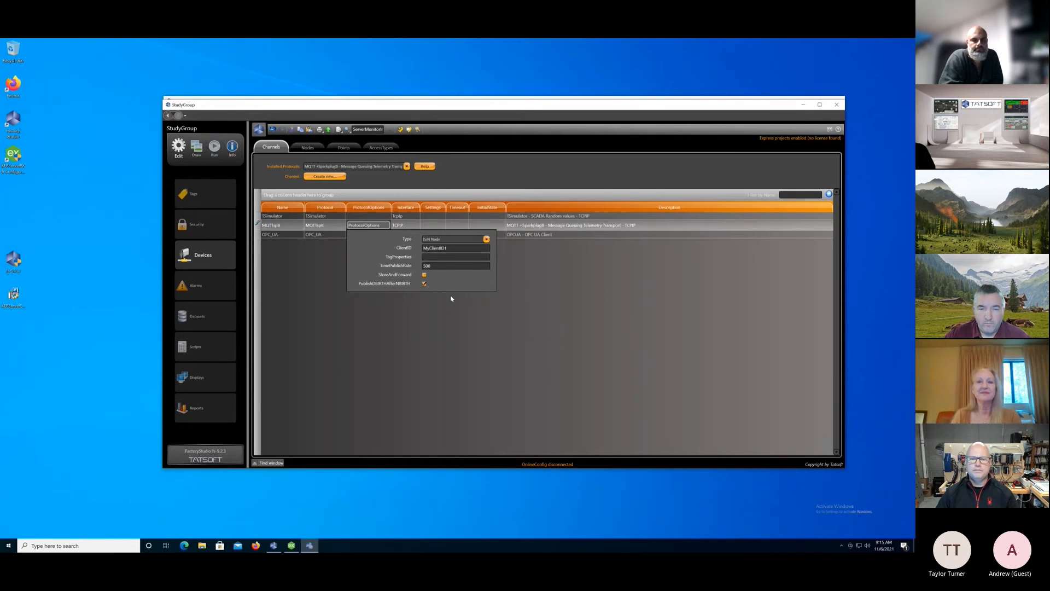
Replace the MQTTspB channel's client ID with studyGroup followed by the presenter's first name, and apply the protocol options.
click(440, 247)
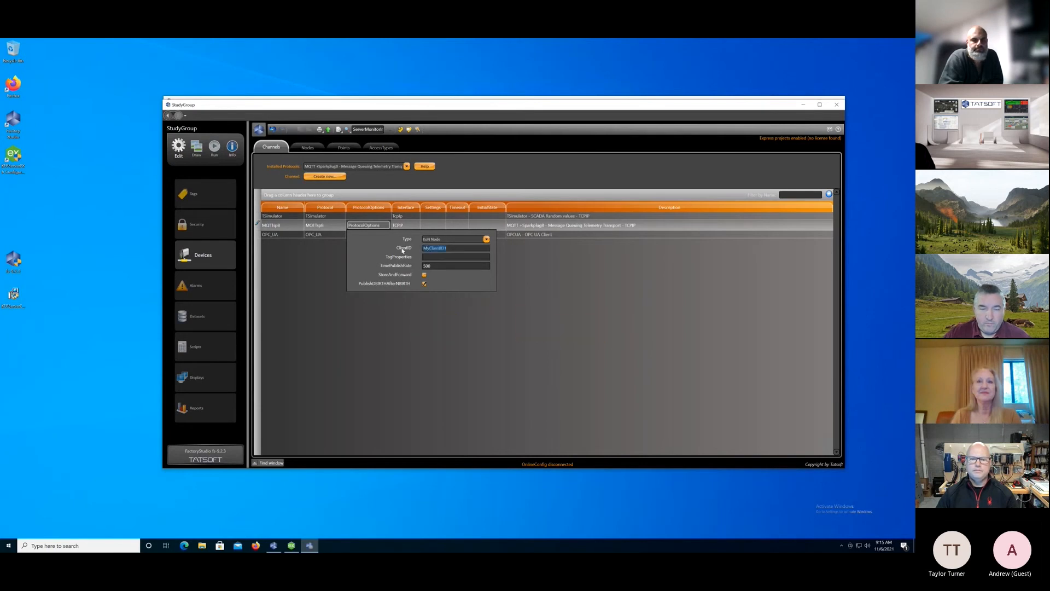
text(studyGroupDavid)
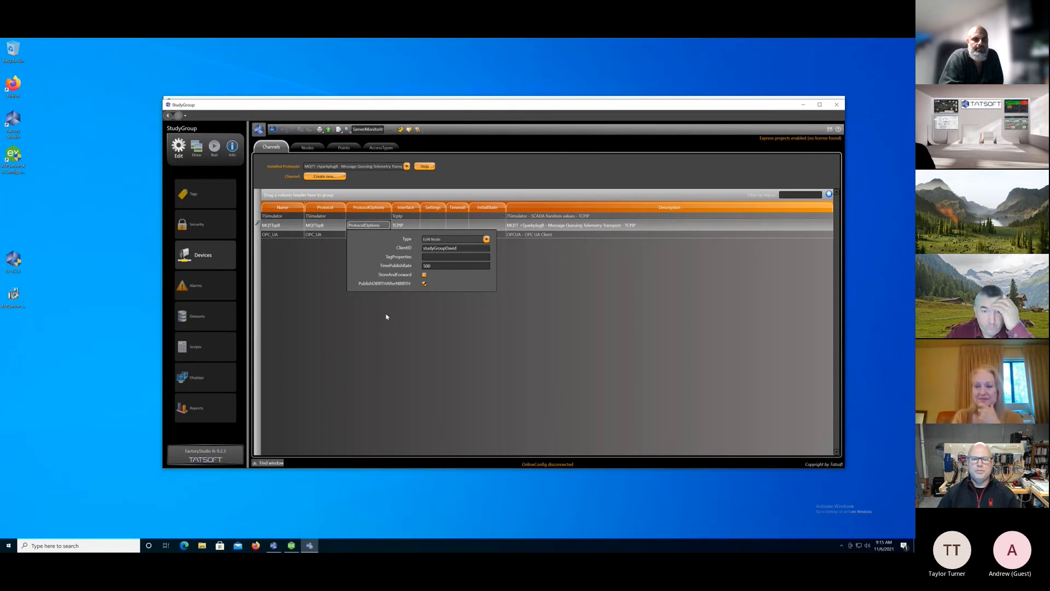
click(387, 316)
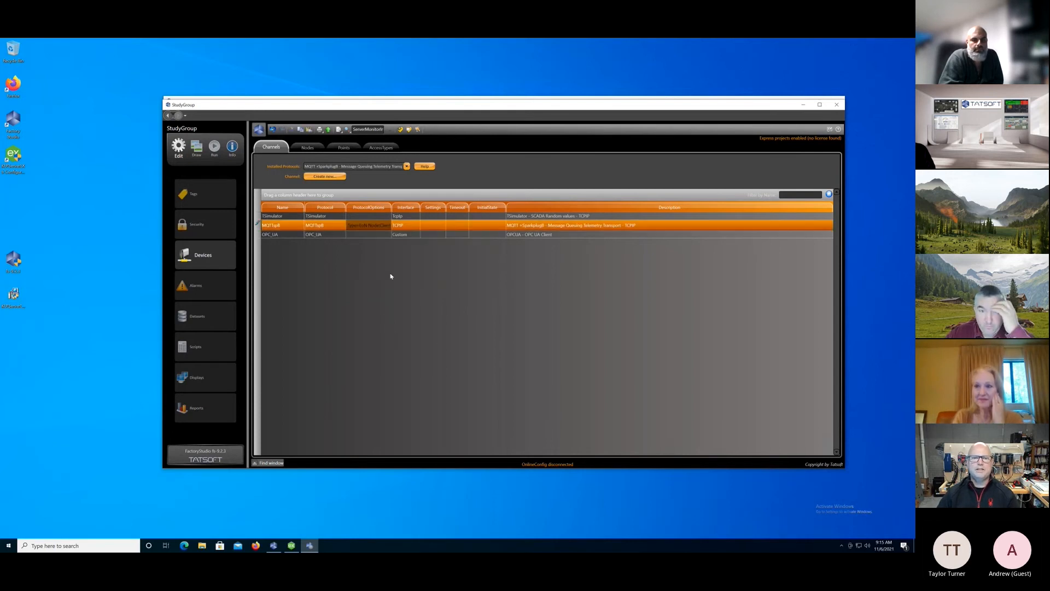
Review the MQTTspB channel's protocol options, checking its type and client ID.
click(308, 148)
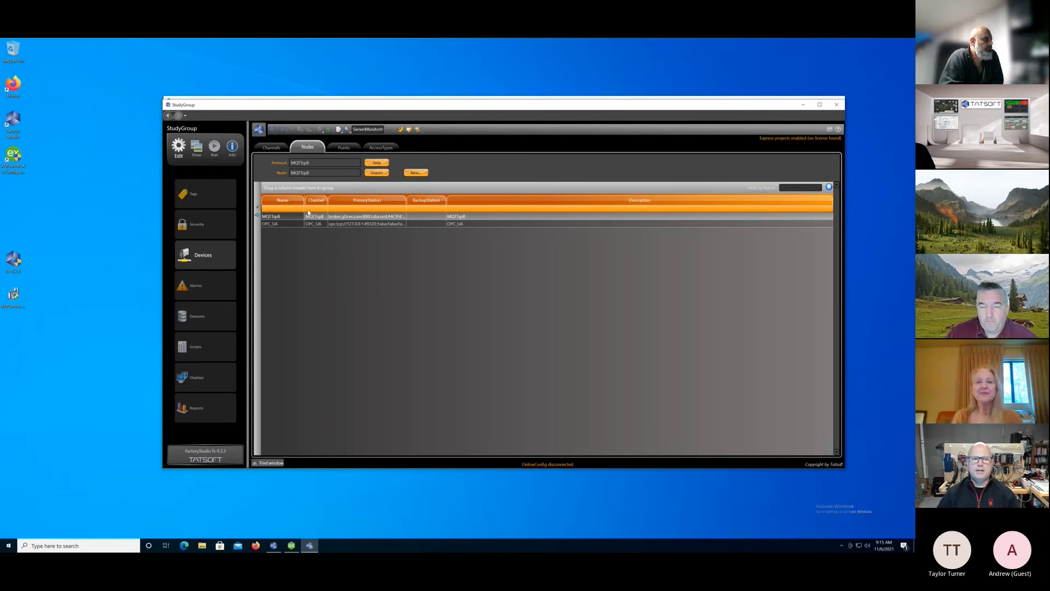
click(271, 148)
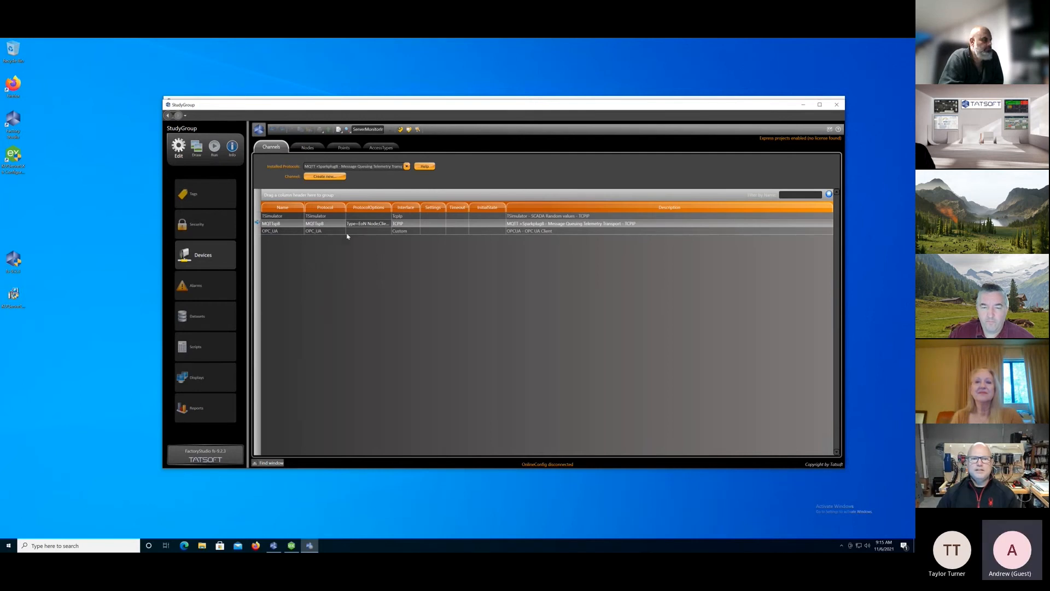
click(387, 225)
click(386, 225)
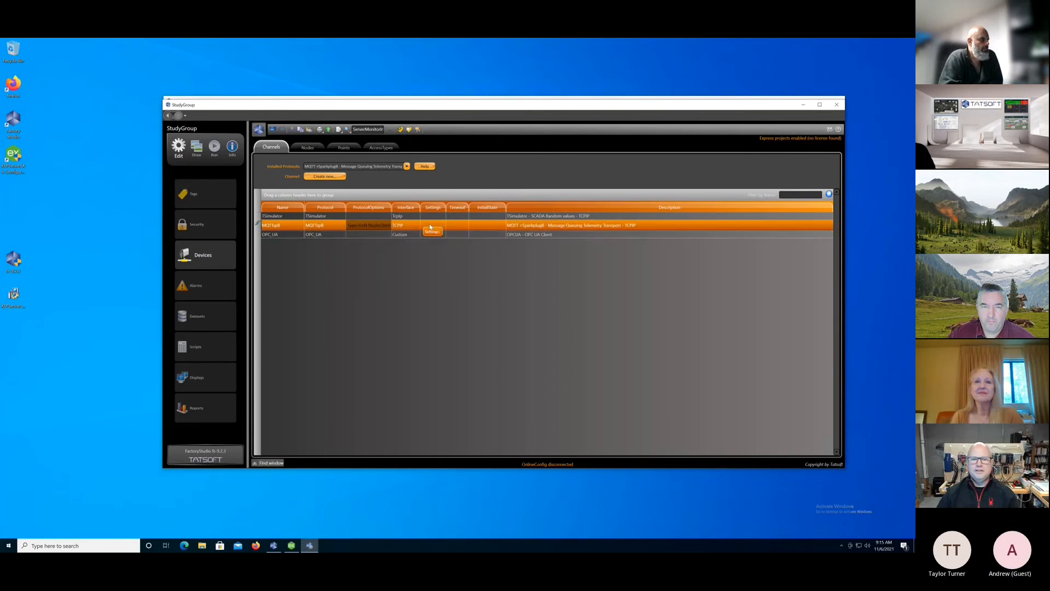
click(375, 224)
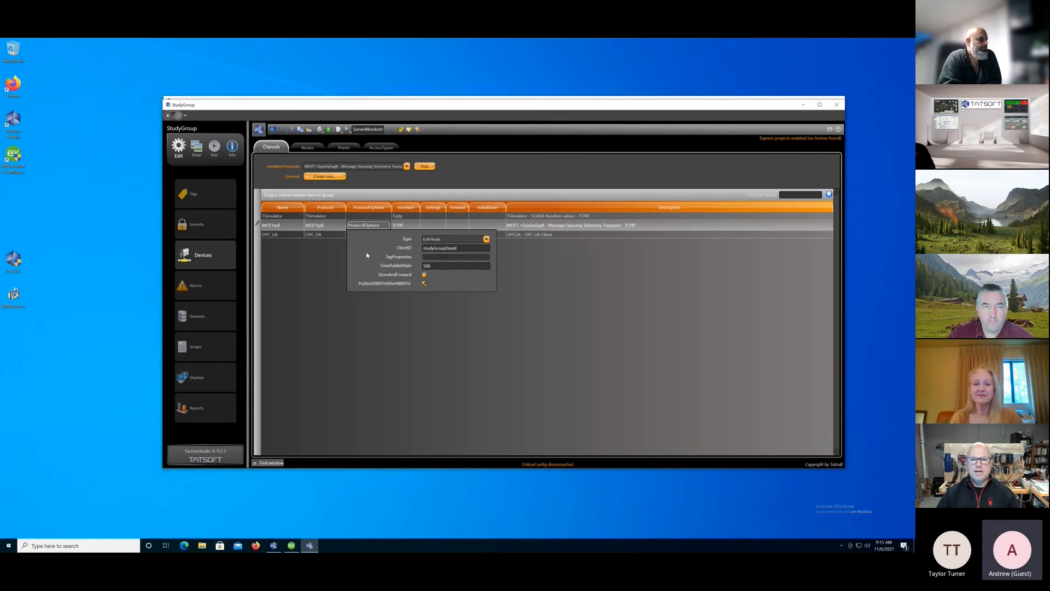
click(336, 255)
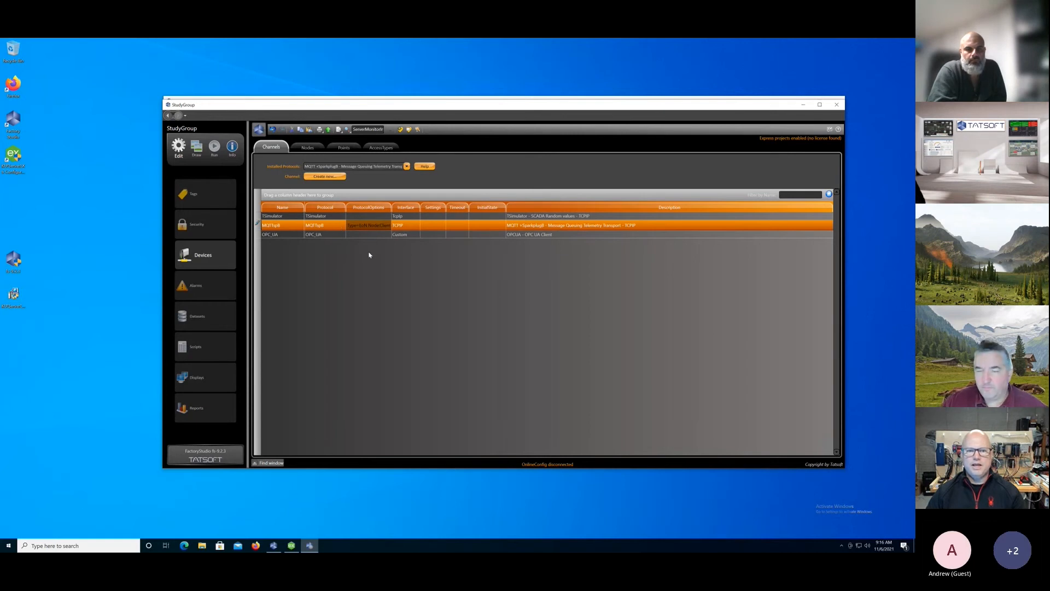
Create a new node named TSimulator on the TSimulator channel.
click(332, 216)
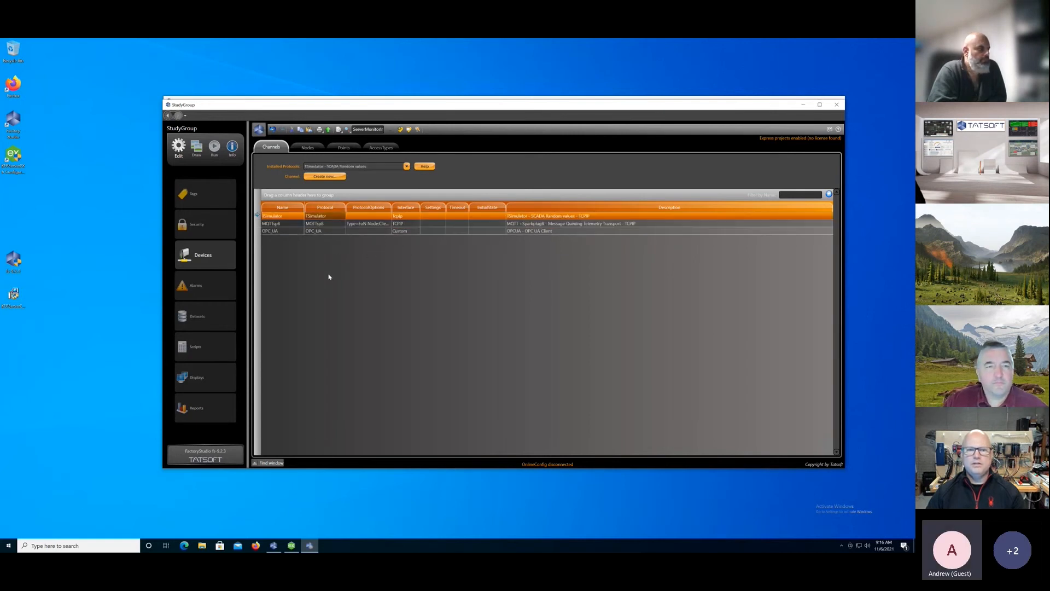
click(308, 148)
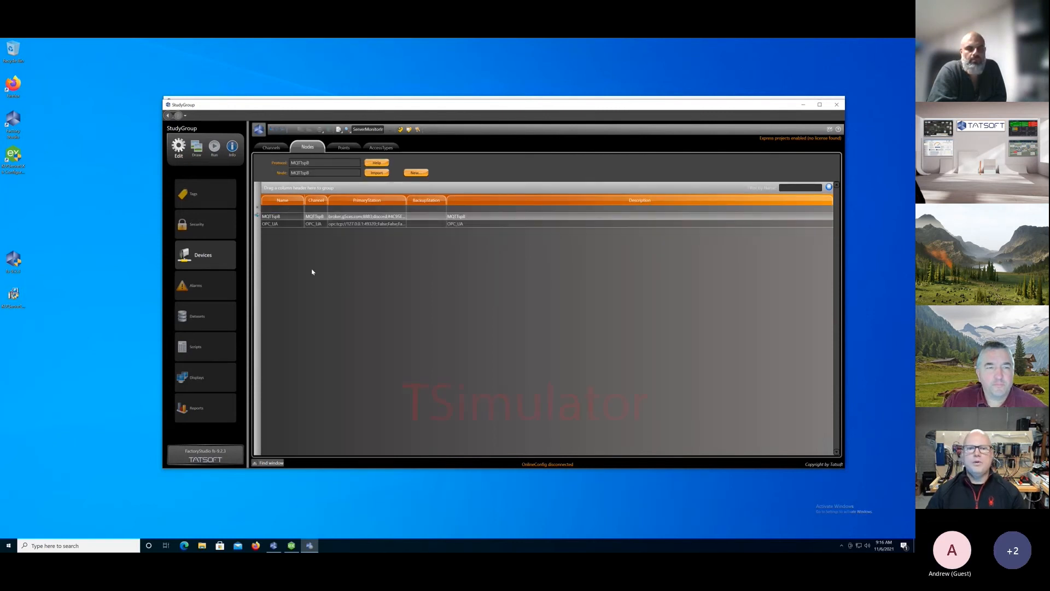
click(409, 173)
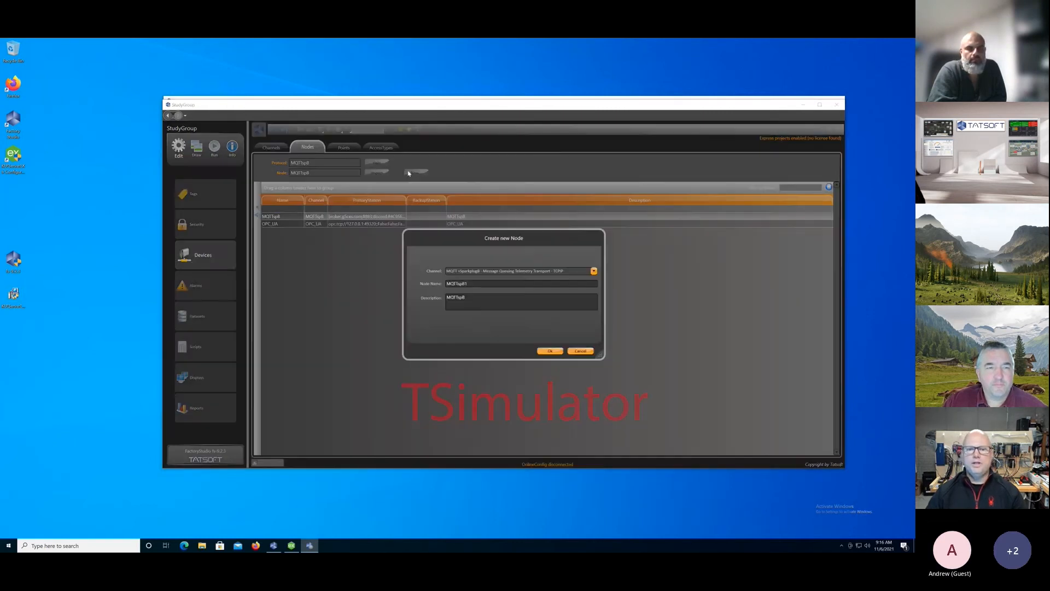
click(594, 272)
click(490, 292)
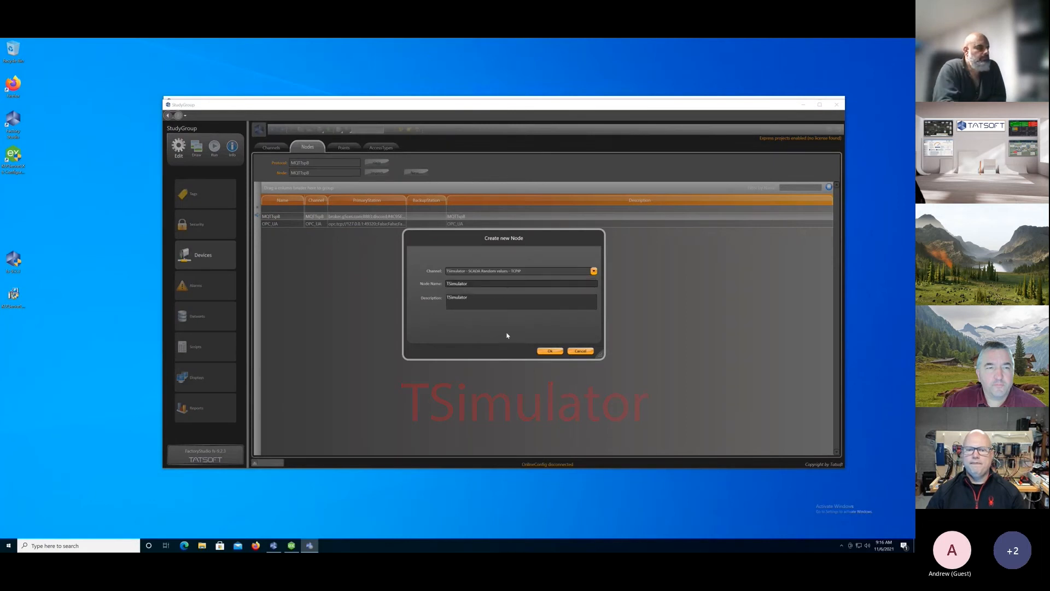
click(539, 350)
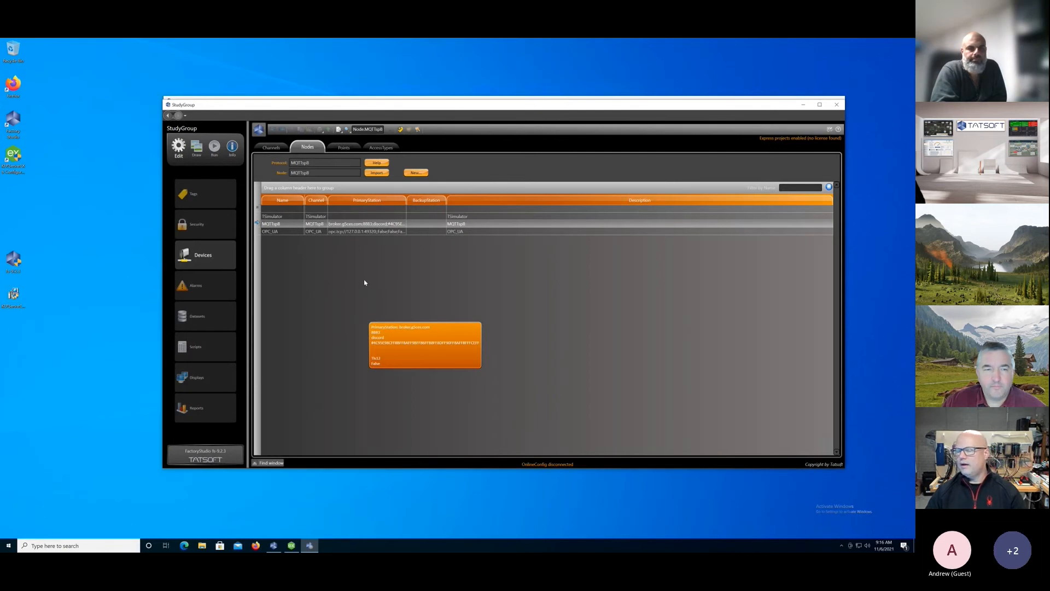
click(364, 262)
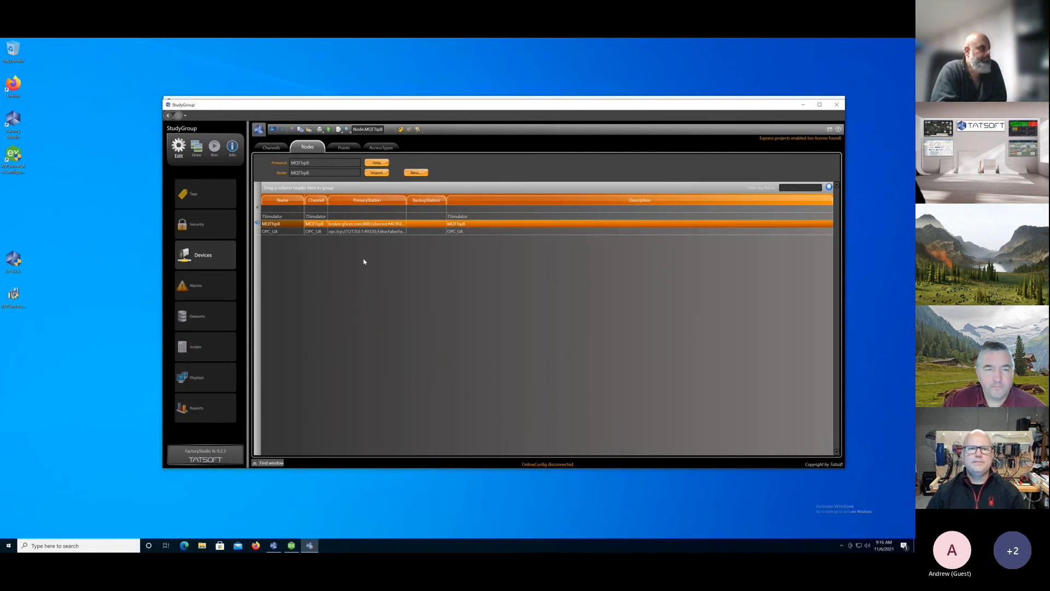
Create a new tag provider named MQTTspB using the MQTT SparkplugB protocol over TCP/IP with Read access.
click(343, 148)
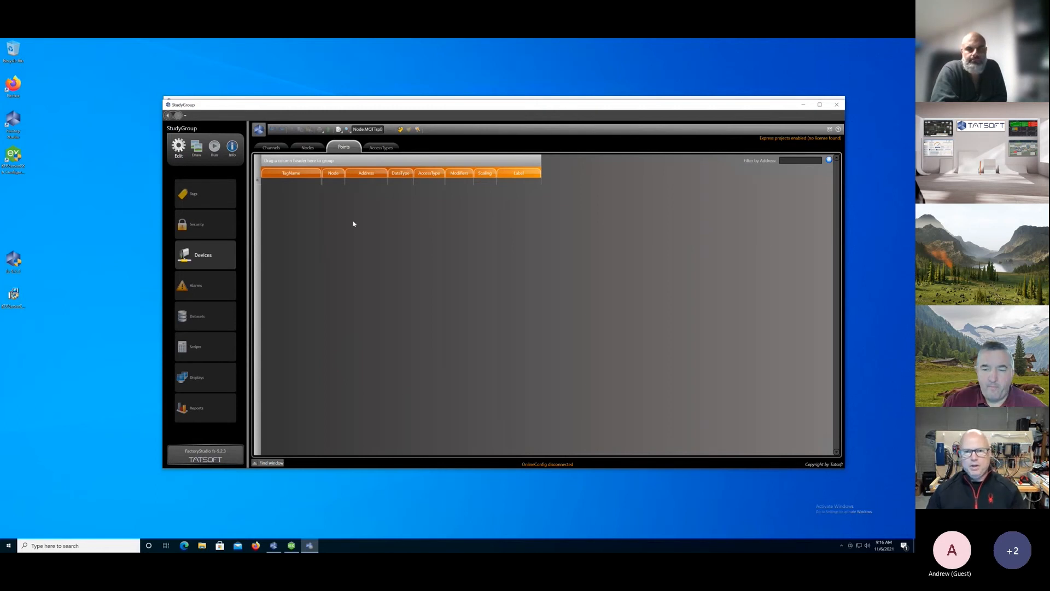
click(197, 195)
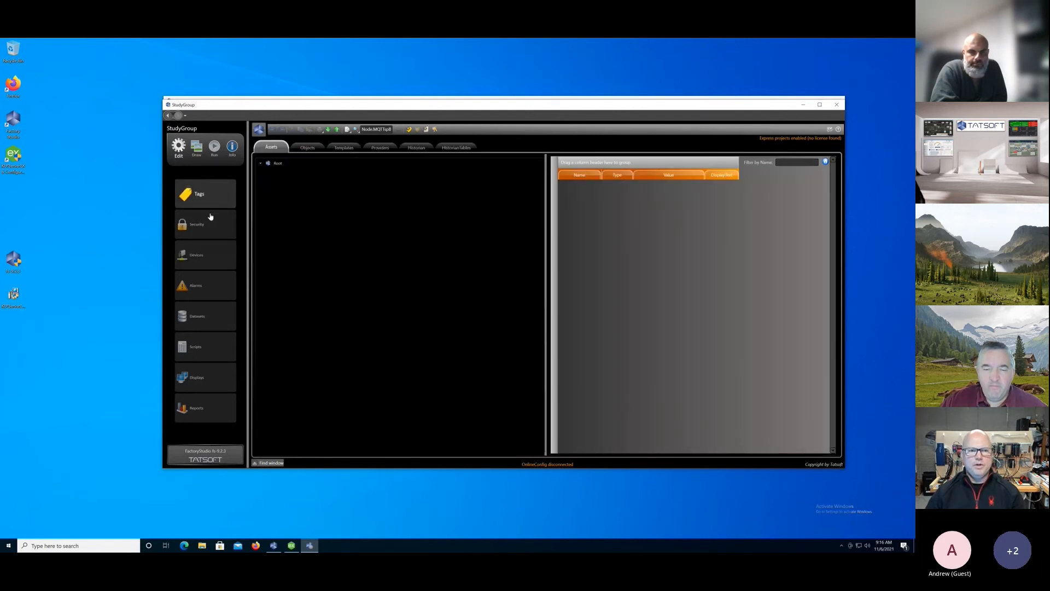
click(380, 148)
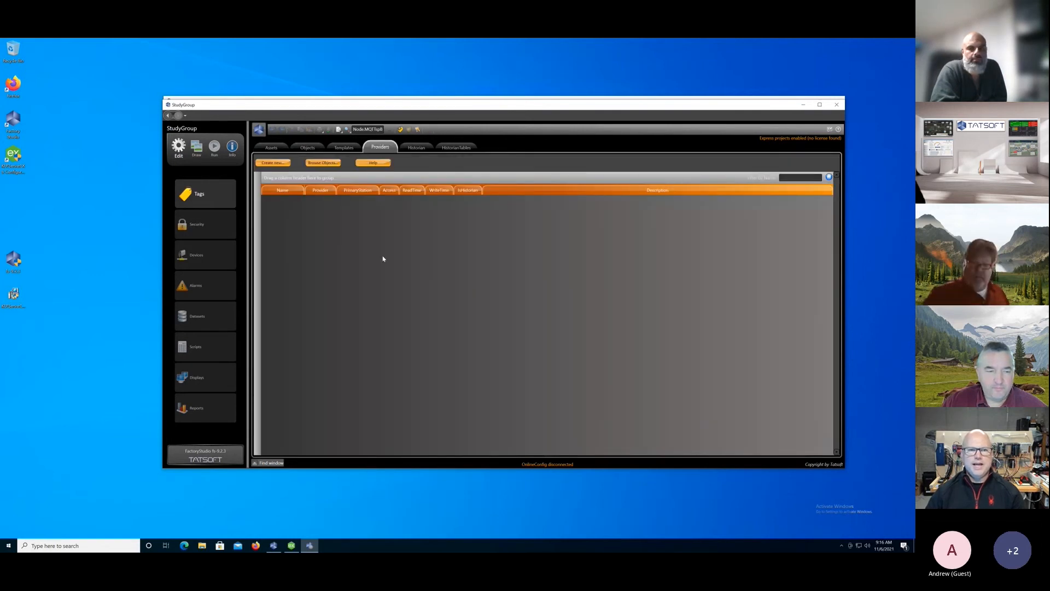
click(275, 163)
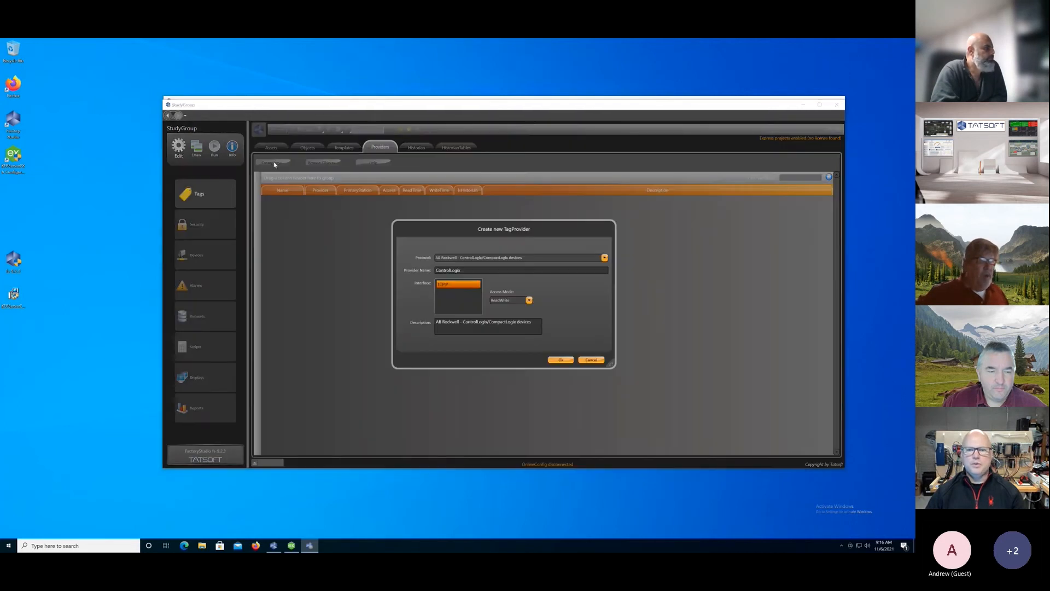
click(604, 257)
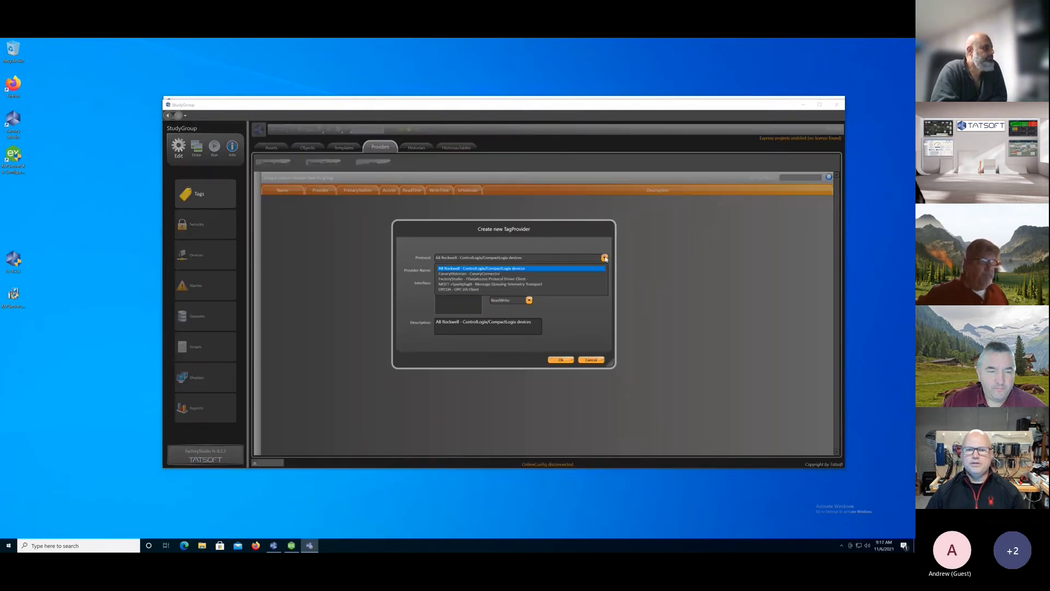
click(520, 285)
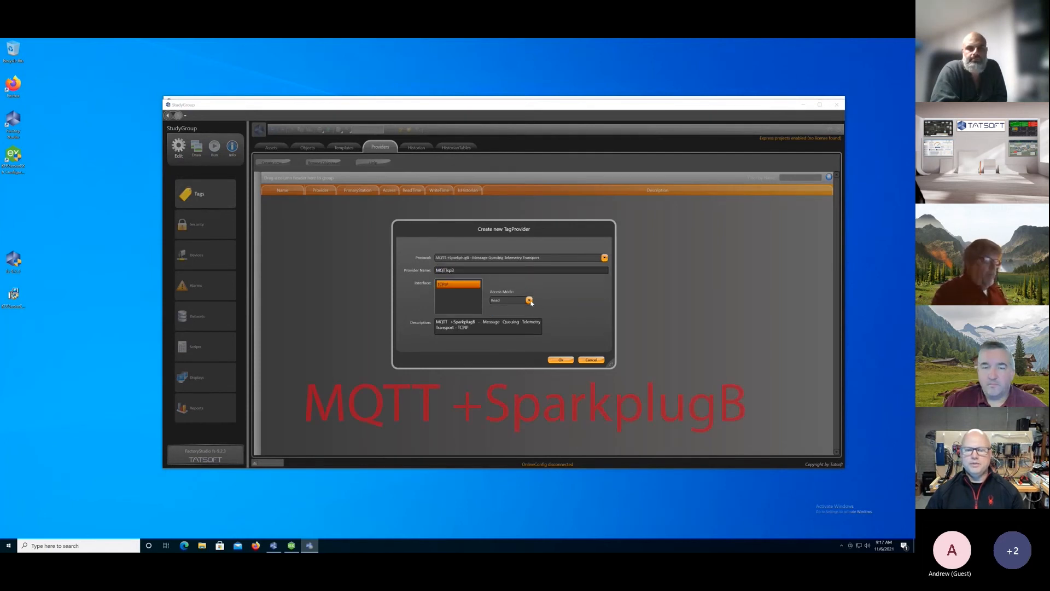
click(560, 360)
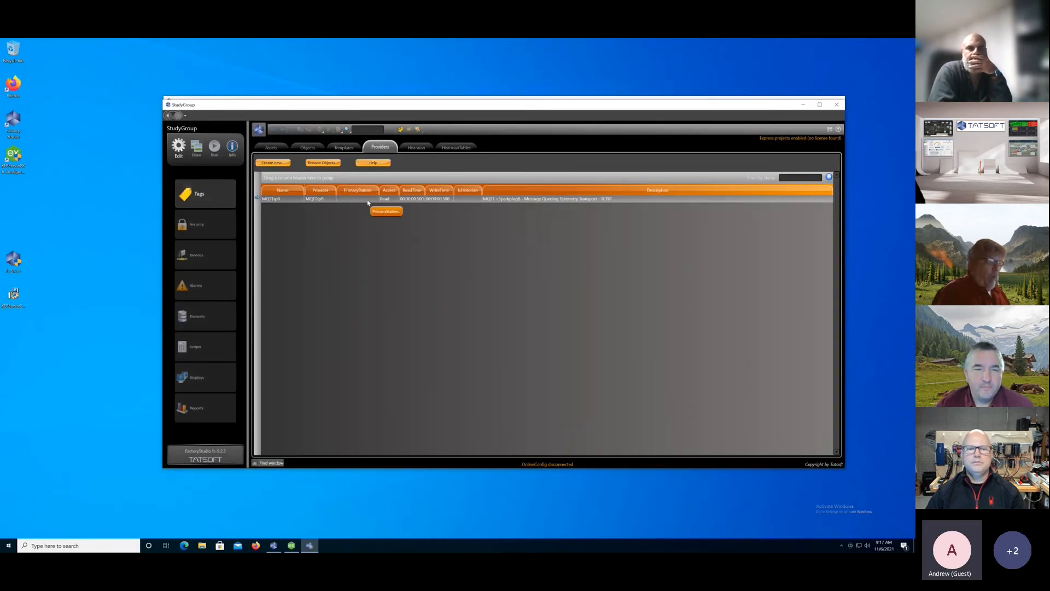
Set the MQTTspB tag provider's primary station broker URL to broker.g5ces.com and its port to 8883.
click(367, 200)
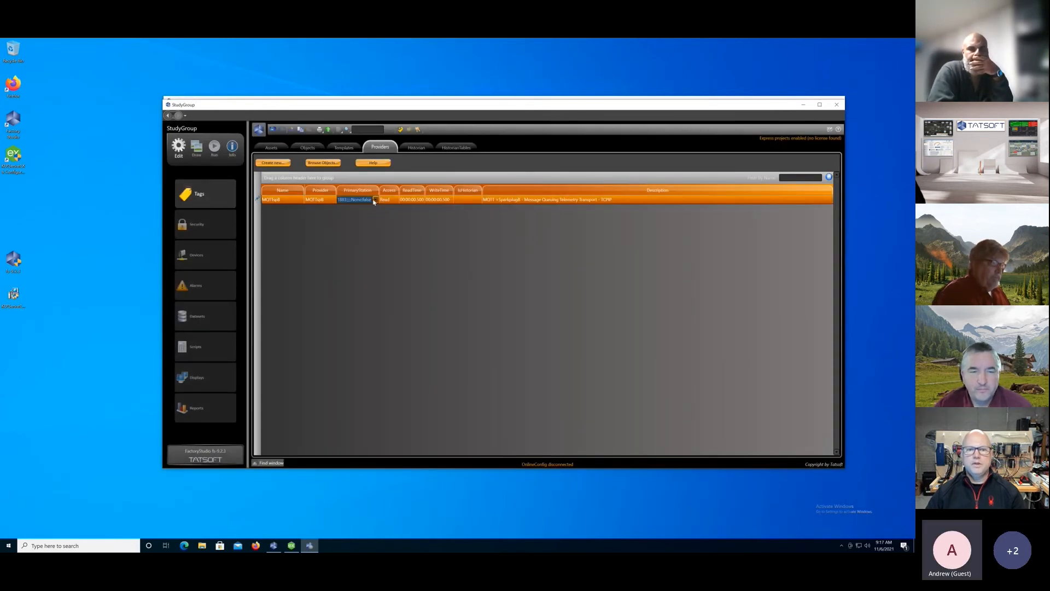
click(375, 200)
double_click(396, 212)
text(broker.g)
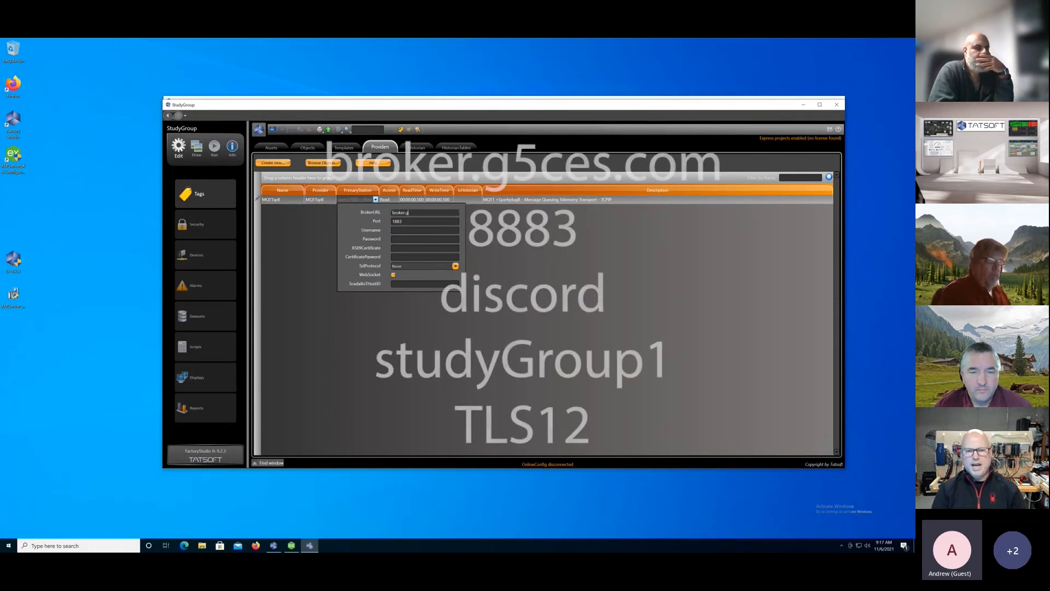
text(5ces.com)
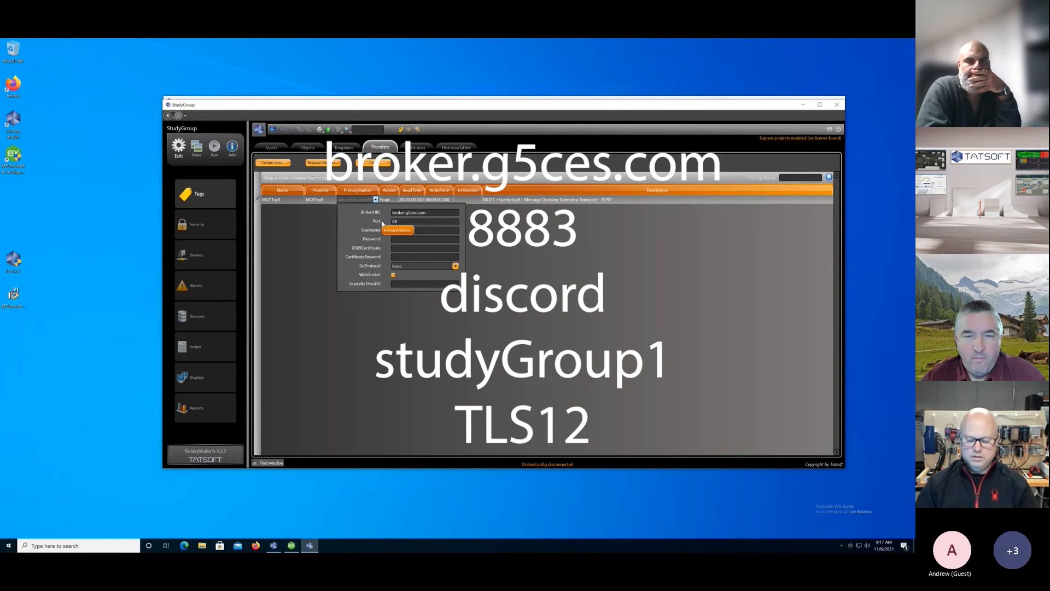
Enter the username discord and the account password for the provider's station, set the SSL protocol to Tls12, and apply the settings.
click(438, 229)
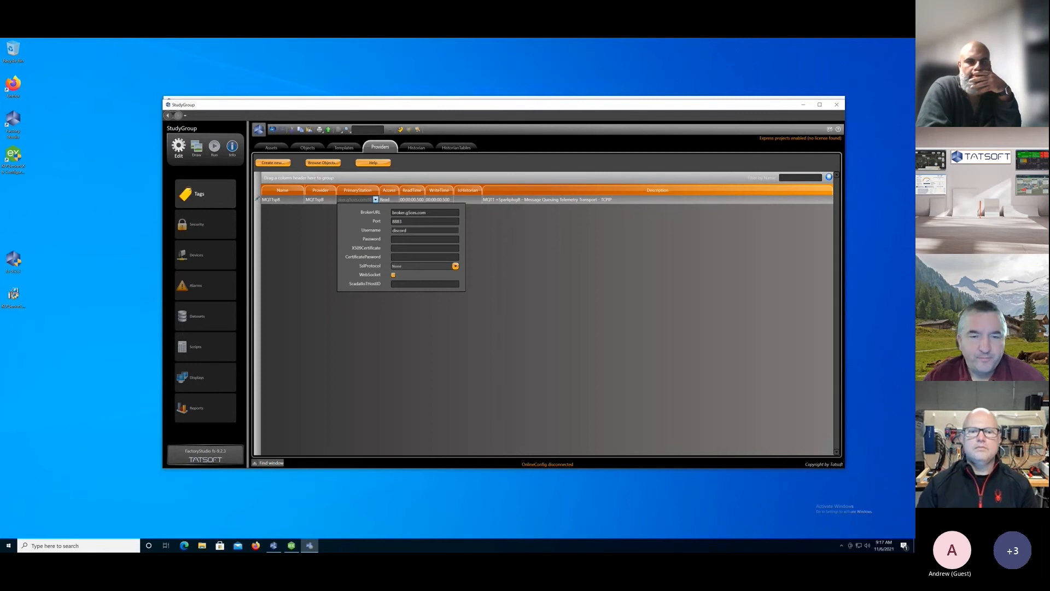
click(412, 238)
text(s••••••••••)
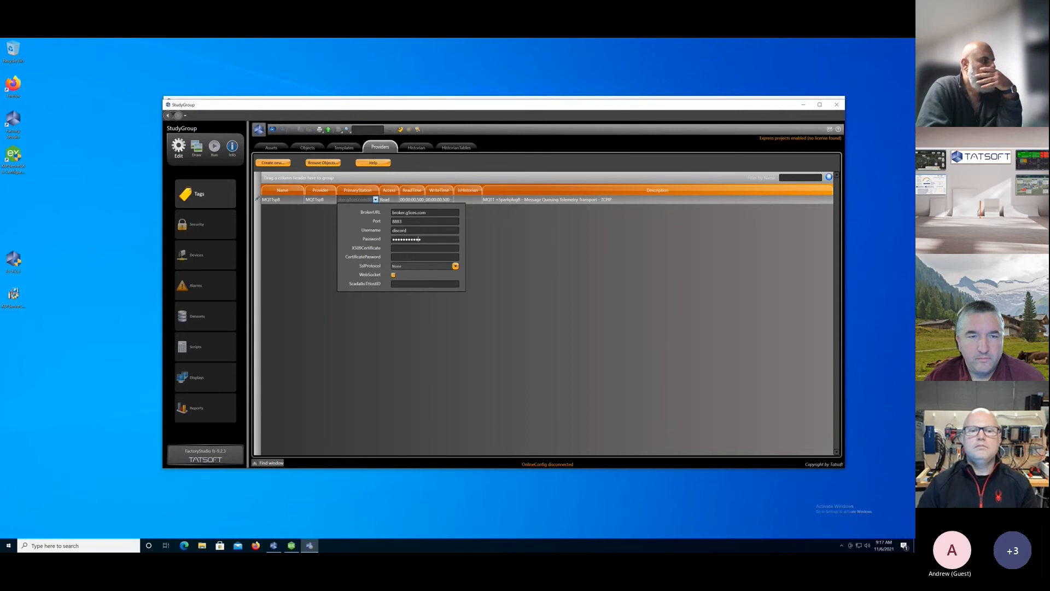
click(455, 266)
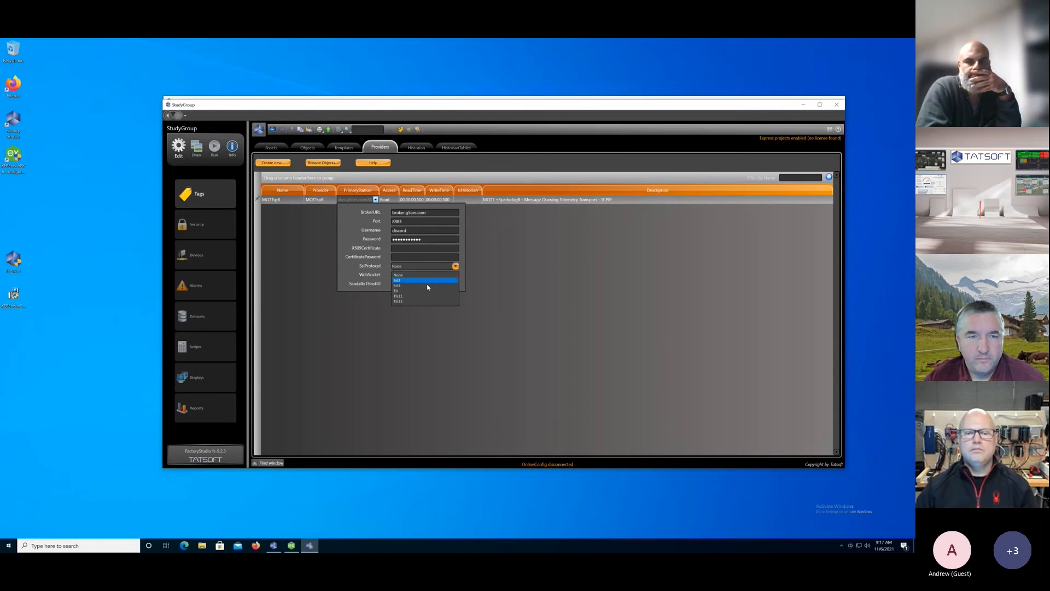
click(408, 296)
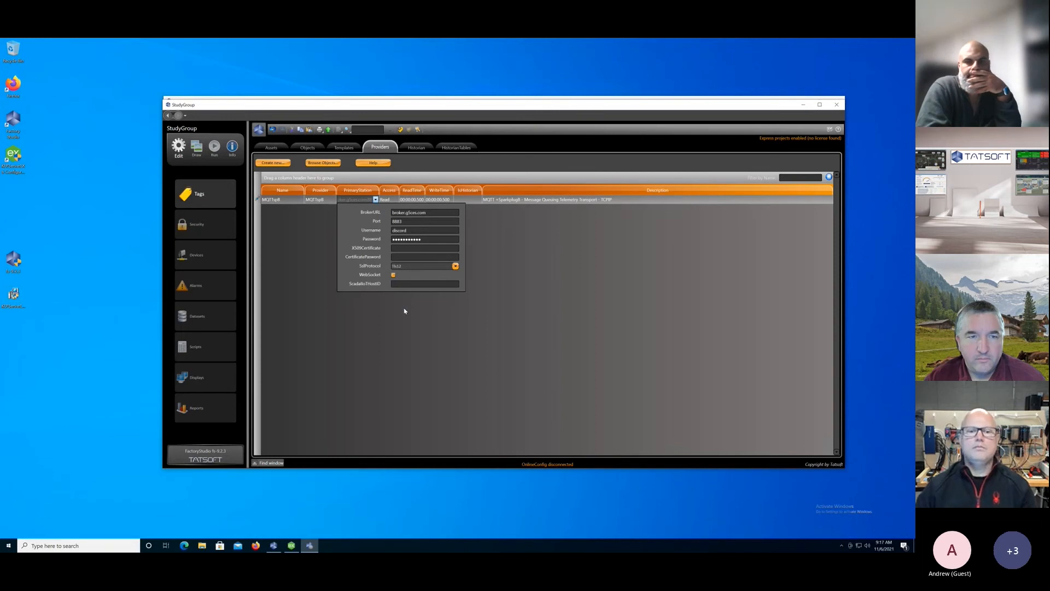
click(305, 249)
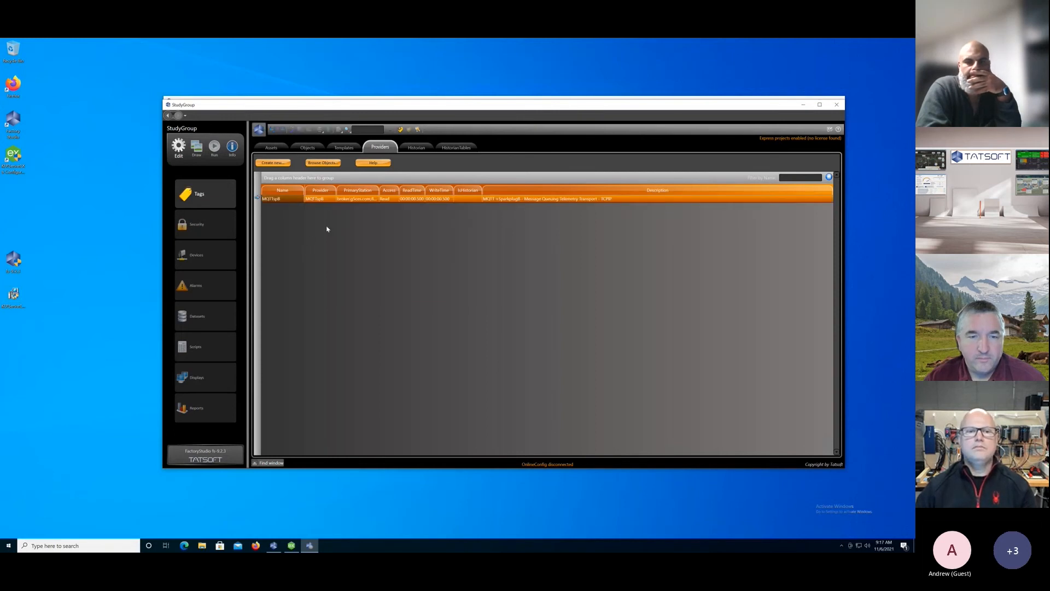
Browse the objects available from the MQTTspB tag provider and close the browser.
click(320, 163)
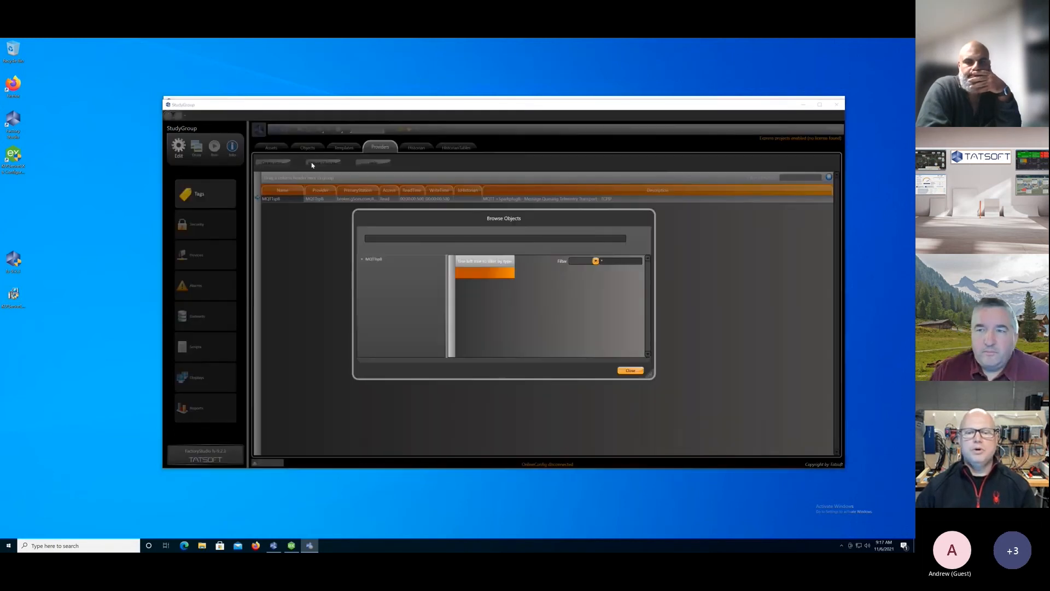
click(366, 260)
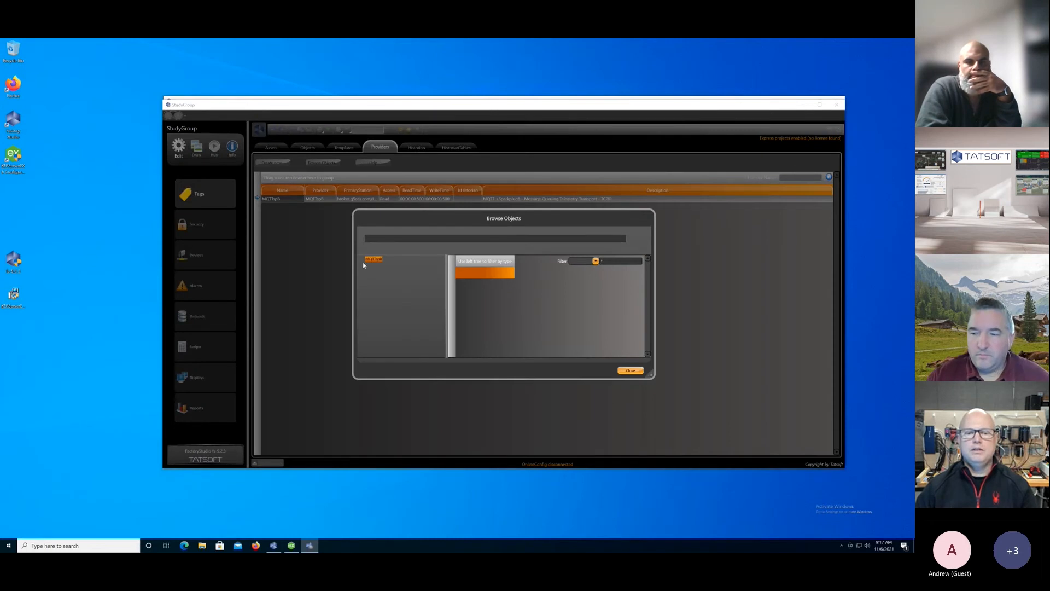
click(631, 370)
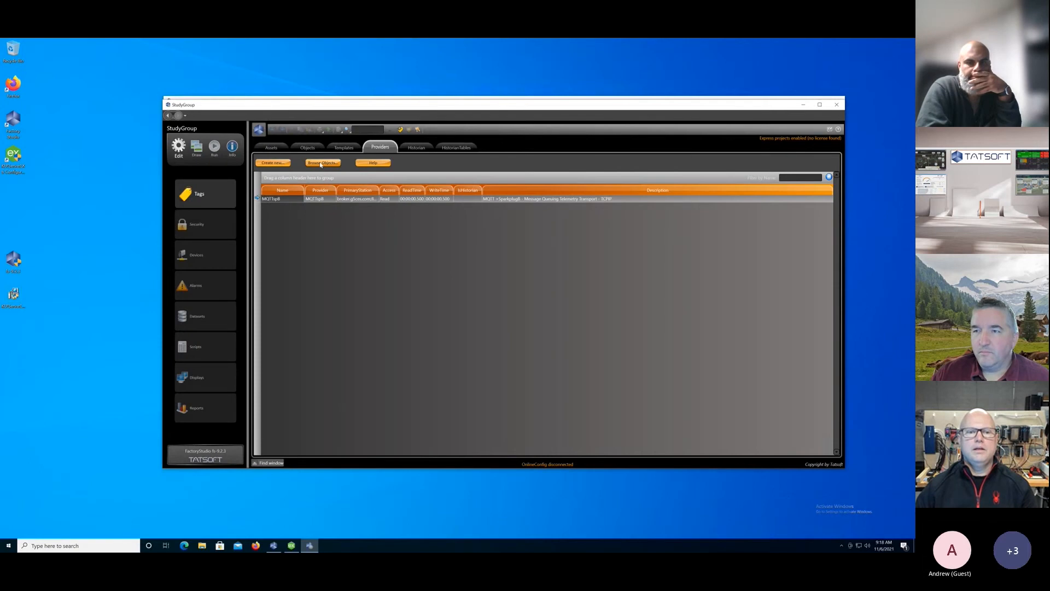
Create a new tag provider named OPC_UA using the OPCUA - OPC UA Client protocol with the Custom interface and Read access.
click(273, 163)
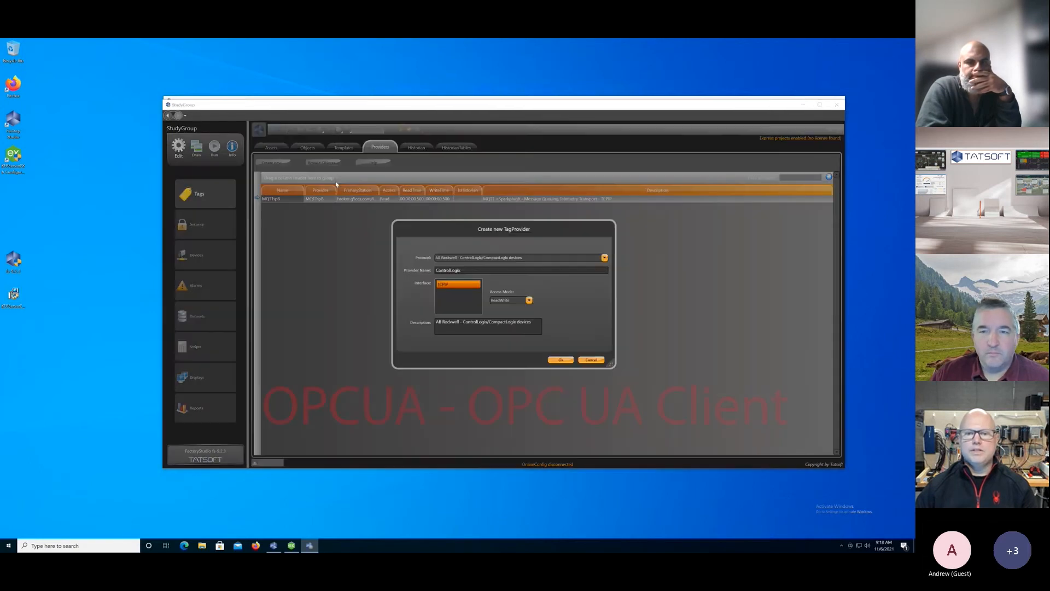
click(604, 258)
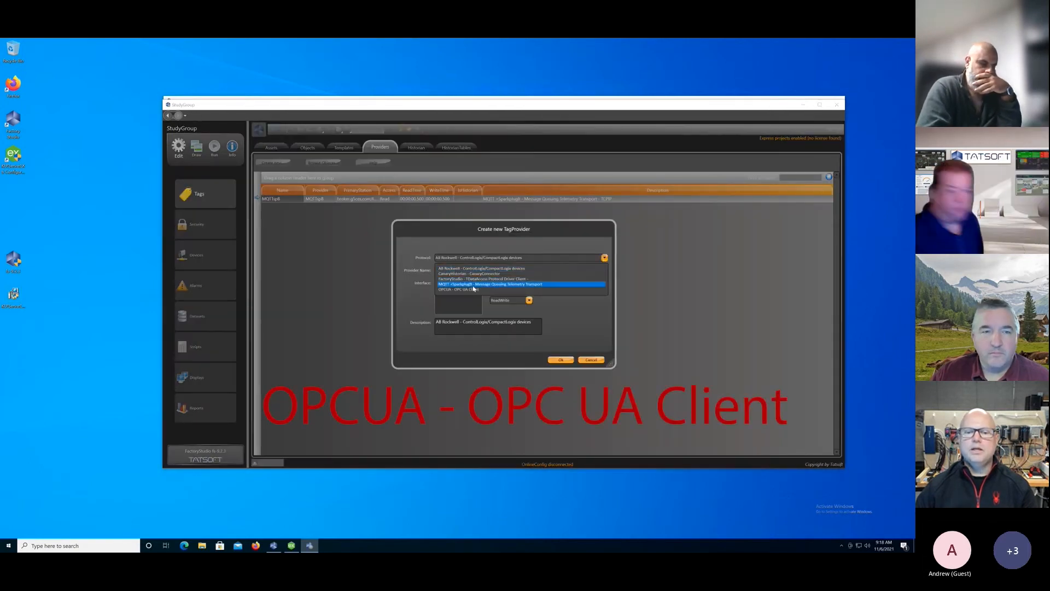
click(473, 290)
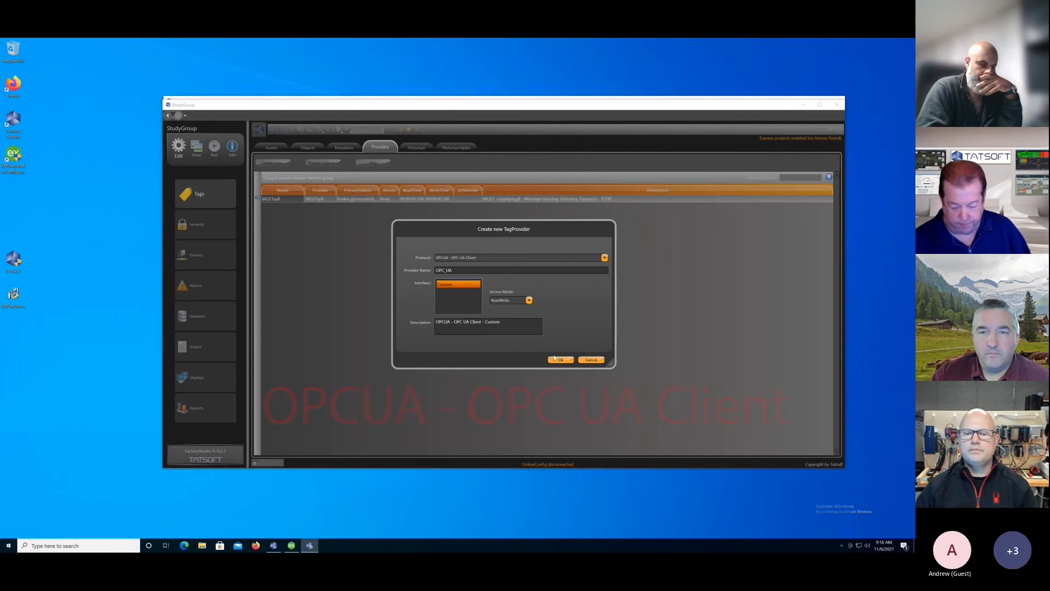
click(529, 300)
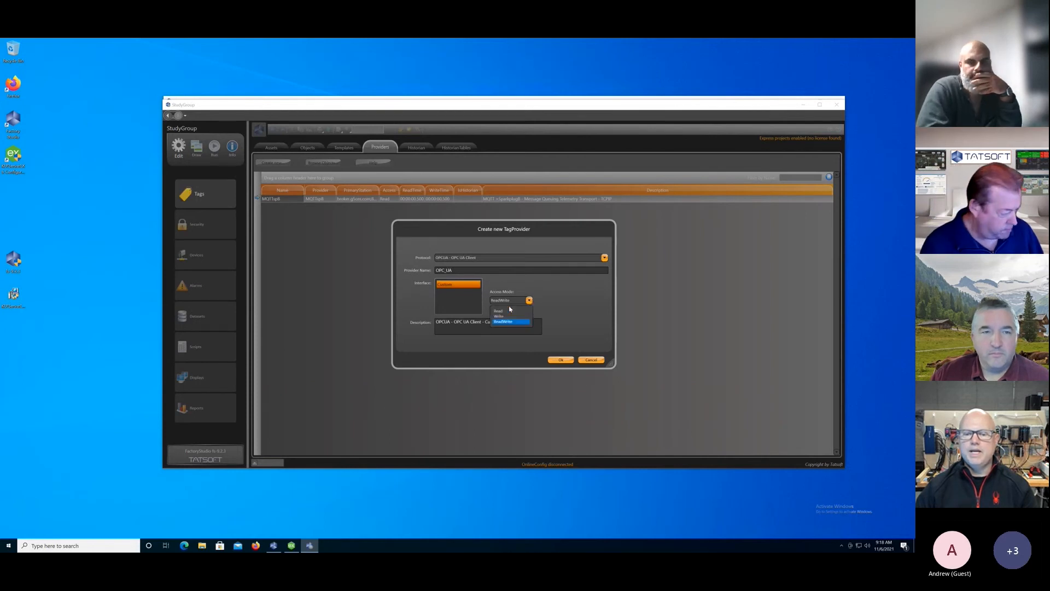
click(508, 313)
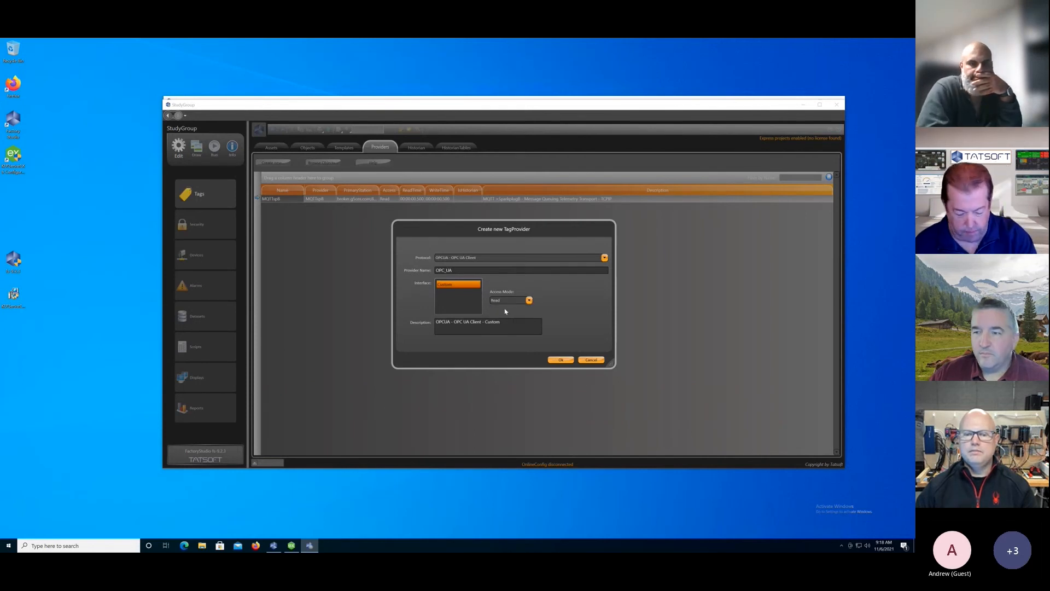
click(559, 360)
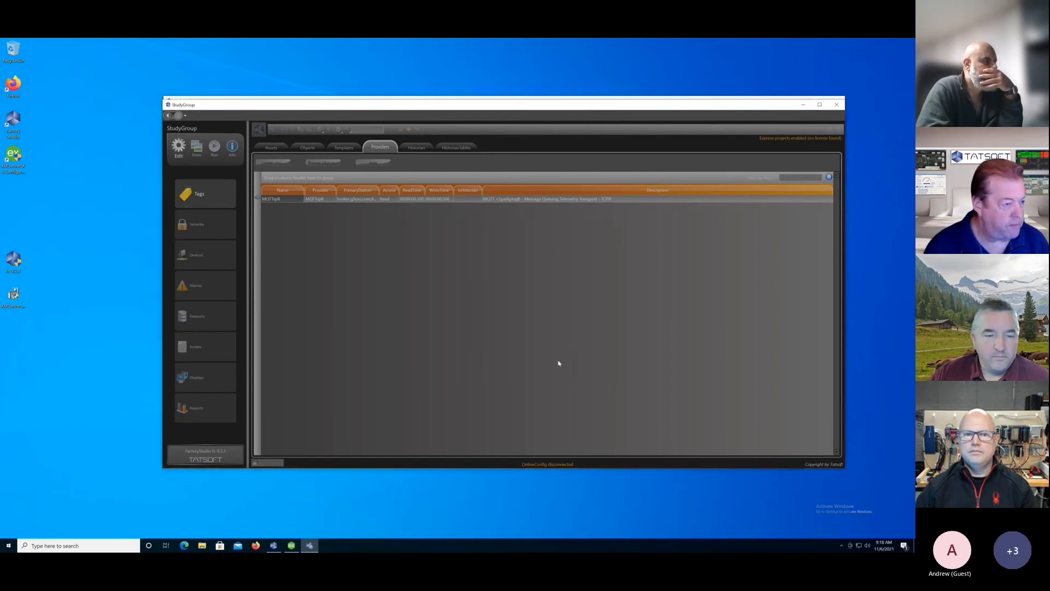
Set the OPC_UA provider's primary station to the Basic256 SignAndEncrypt endpoint discovered at 127.0.0.1, and test the connection.
click(372, 199)
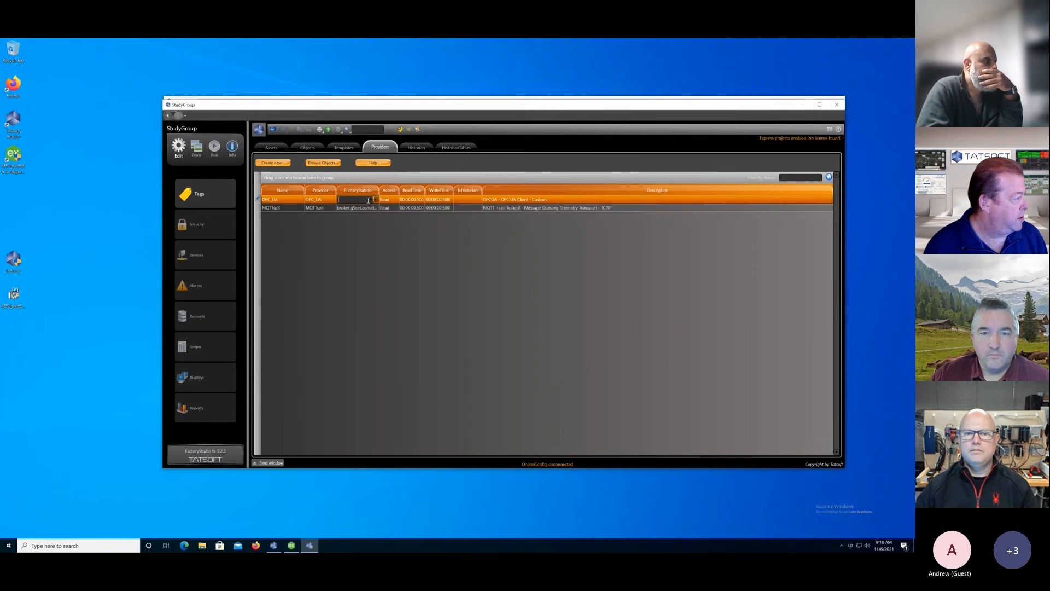
click(376, 200)
click(506, 210)
text(127.0.0.1)
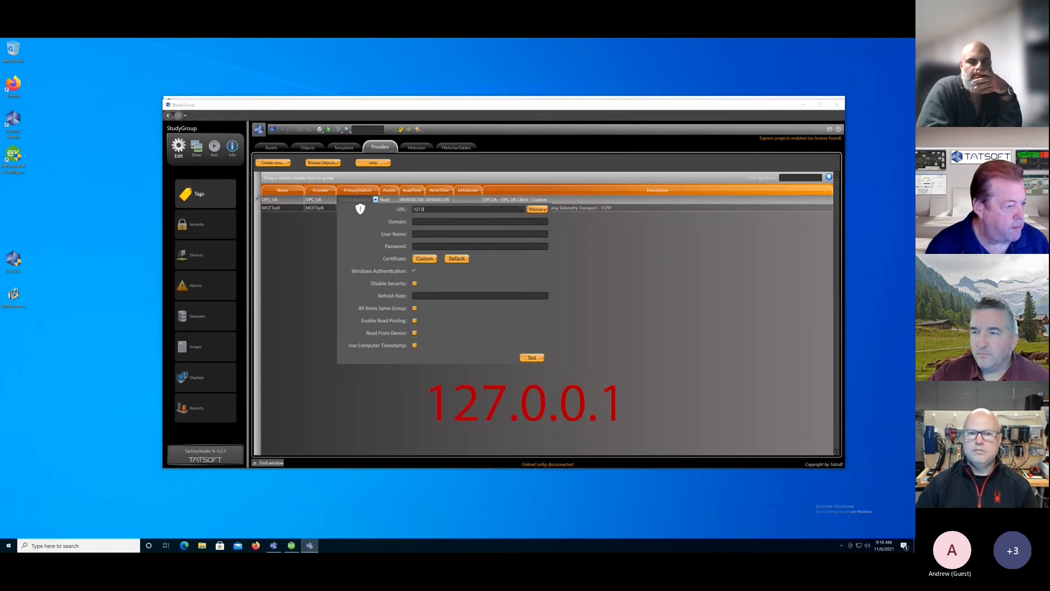
click(538, 209)
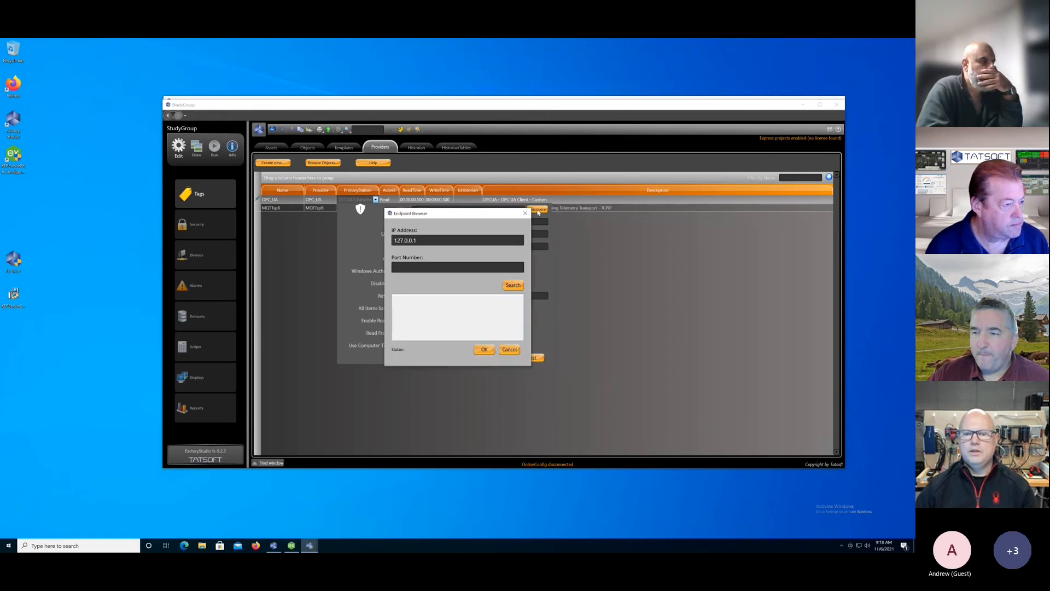
click(513, 285)
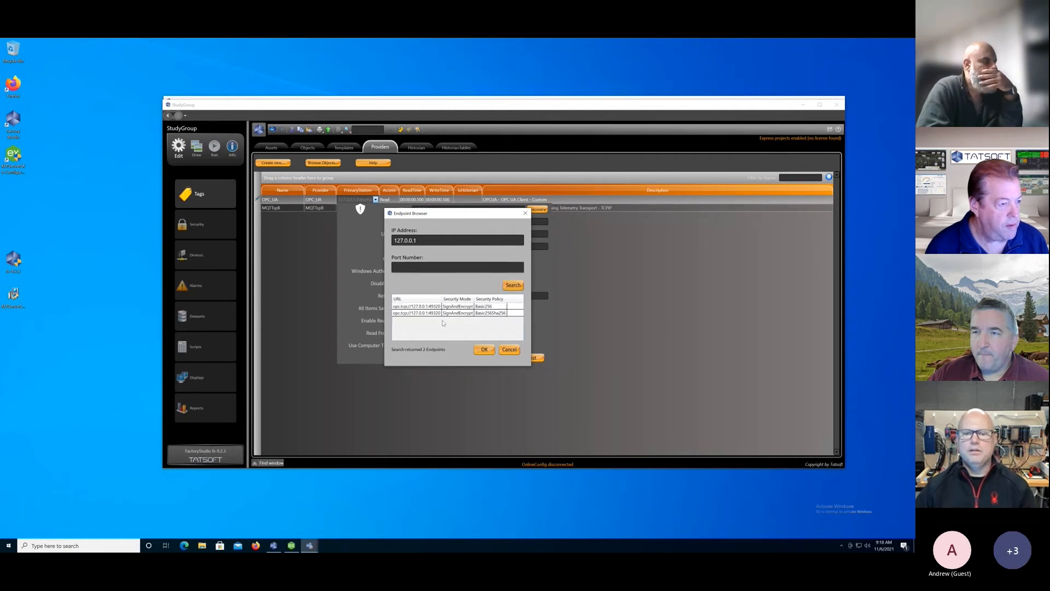
click(438, 313)
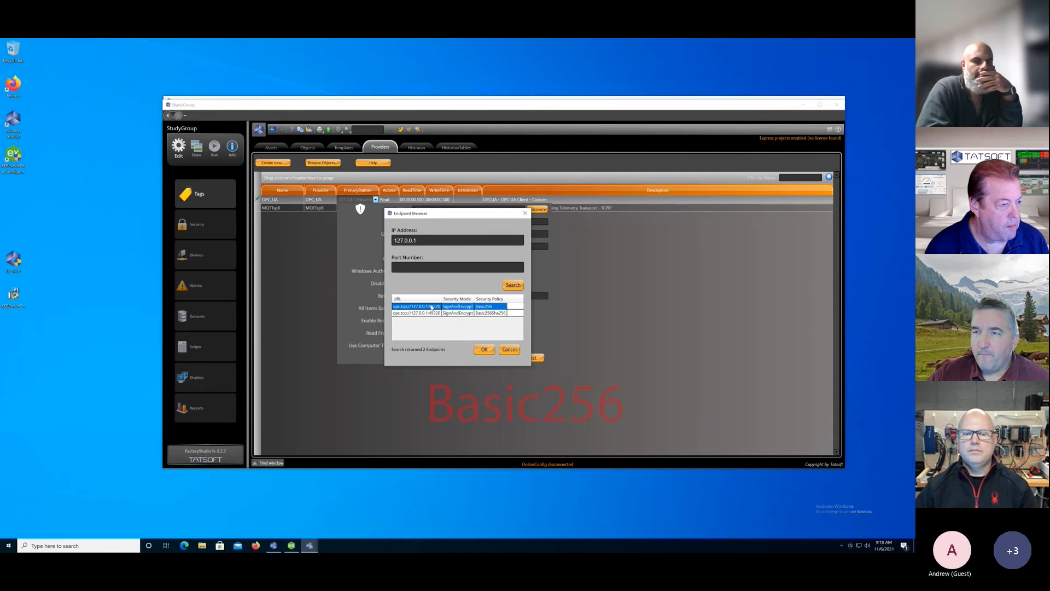
click(485, 349)
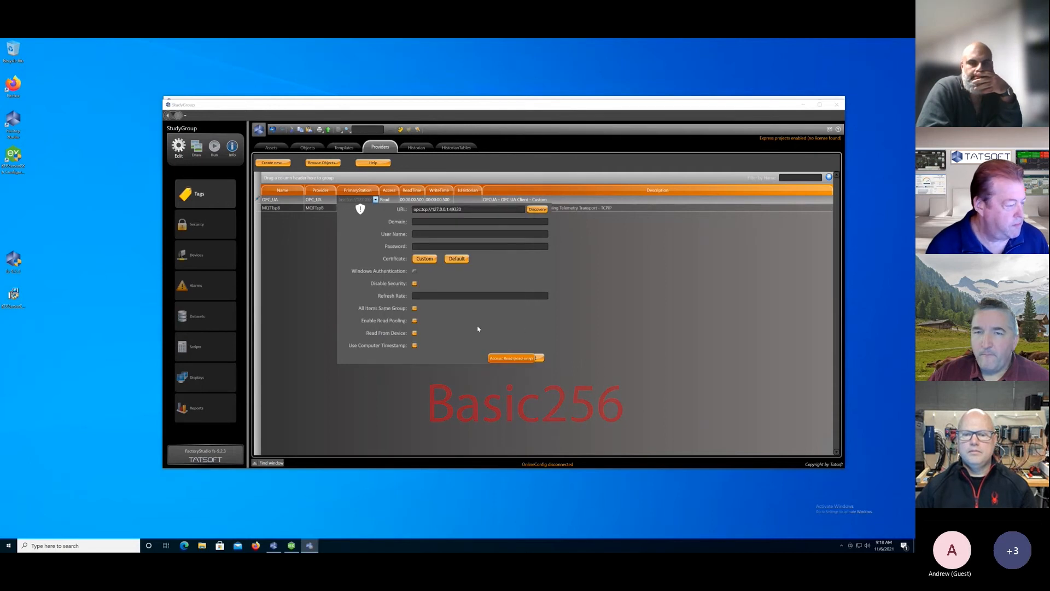
click(478, 329)
click(531, 358)
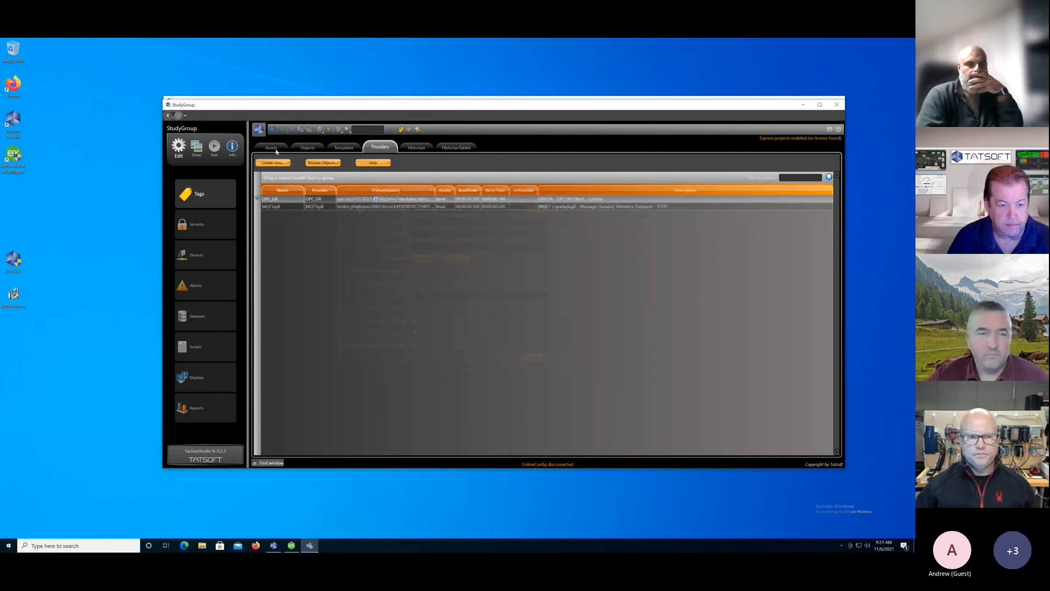
Add a new level named HiveMQ under the StudyGroup root of the asset tree.
click(273, 148)
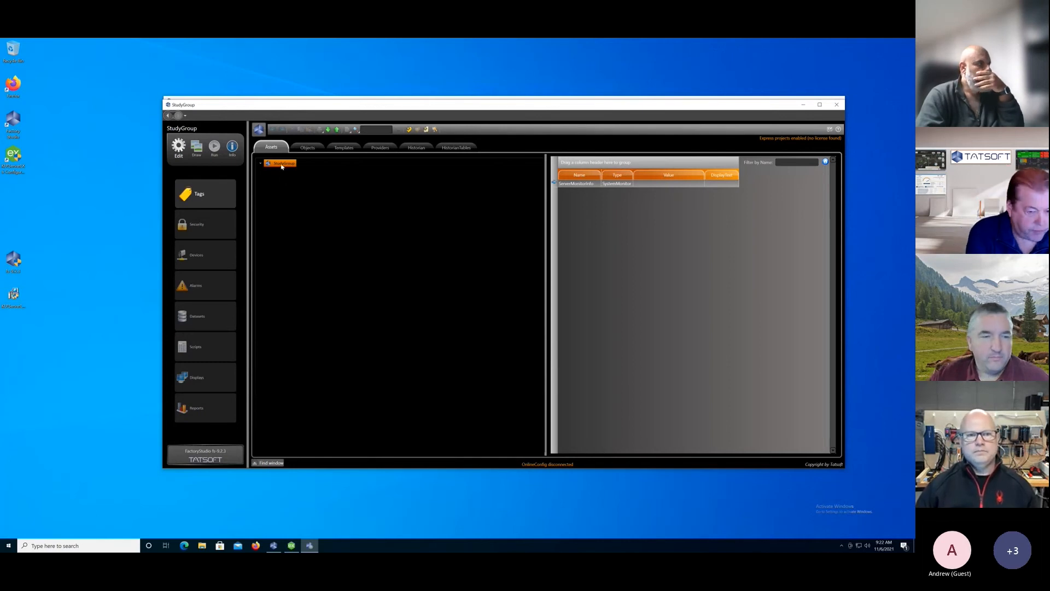
right_click(282, 166)
click(278, 165)
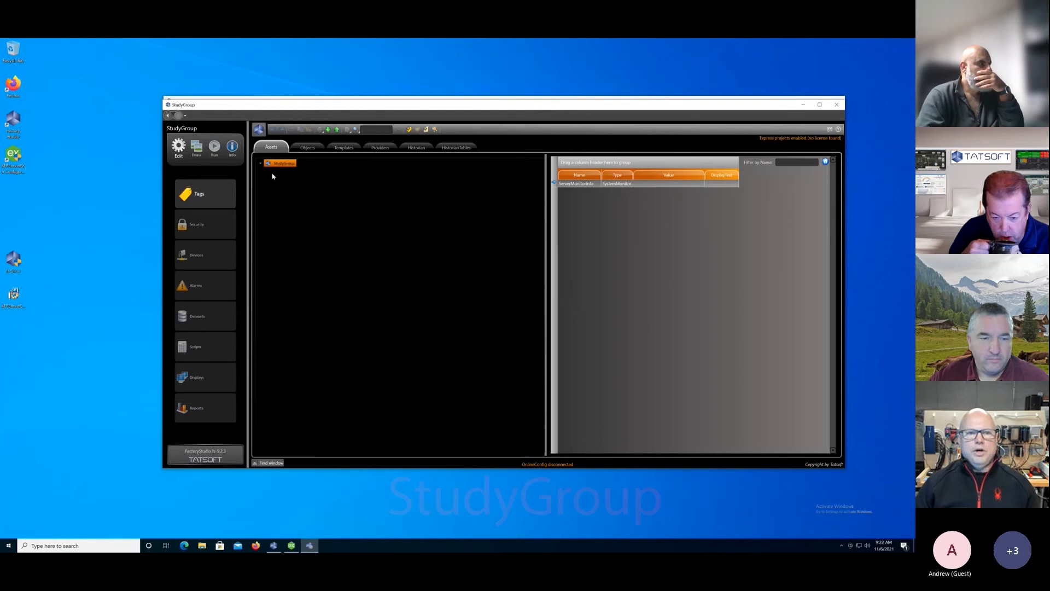
right_click(278, 165)
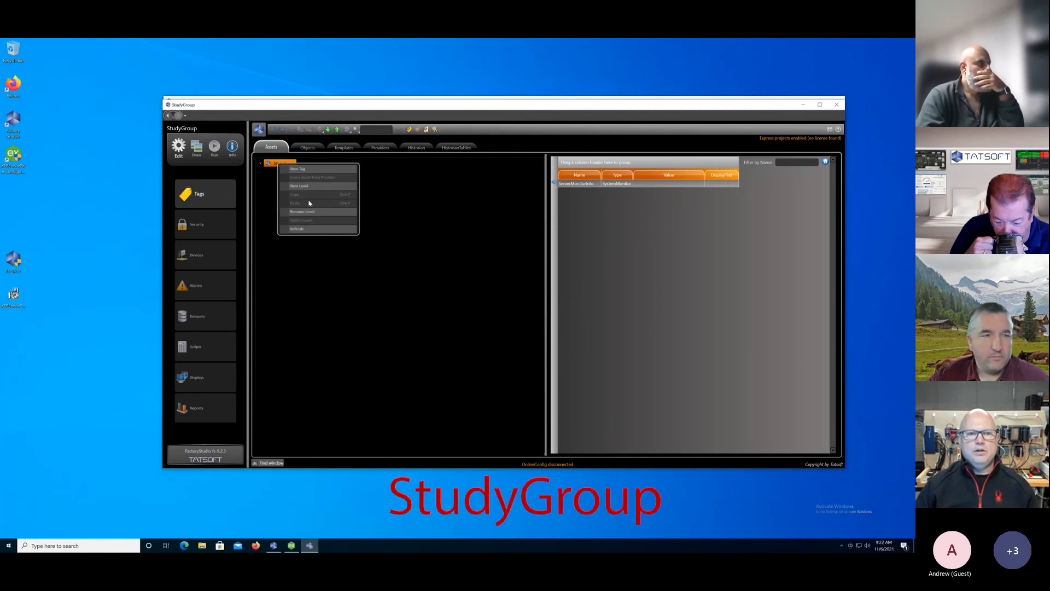
click(273, 183)
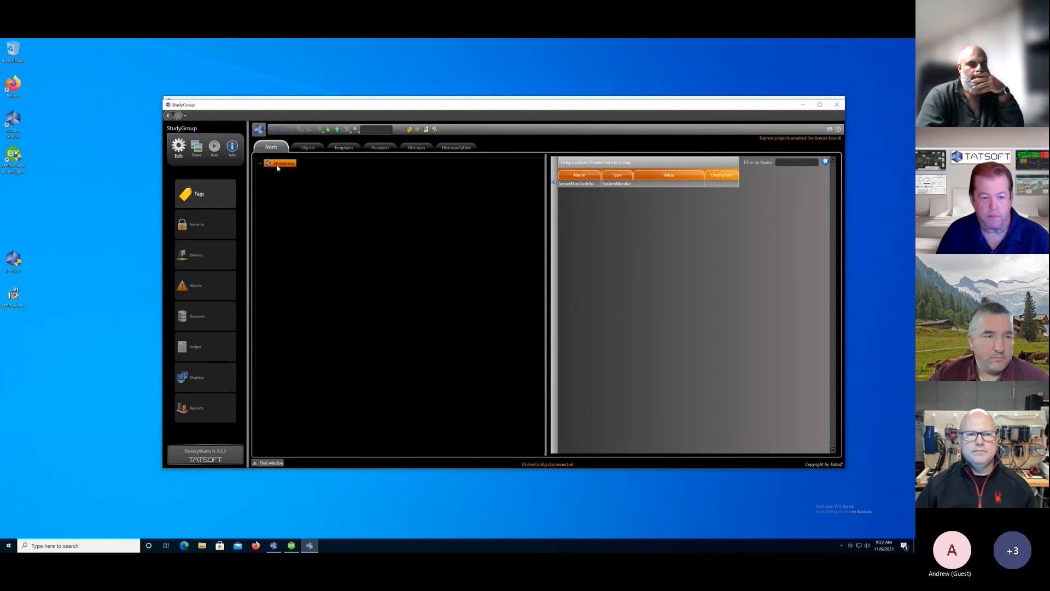
right_click(277, 165)
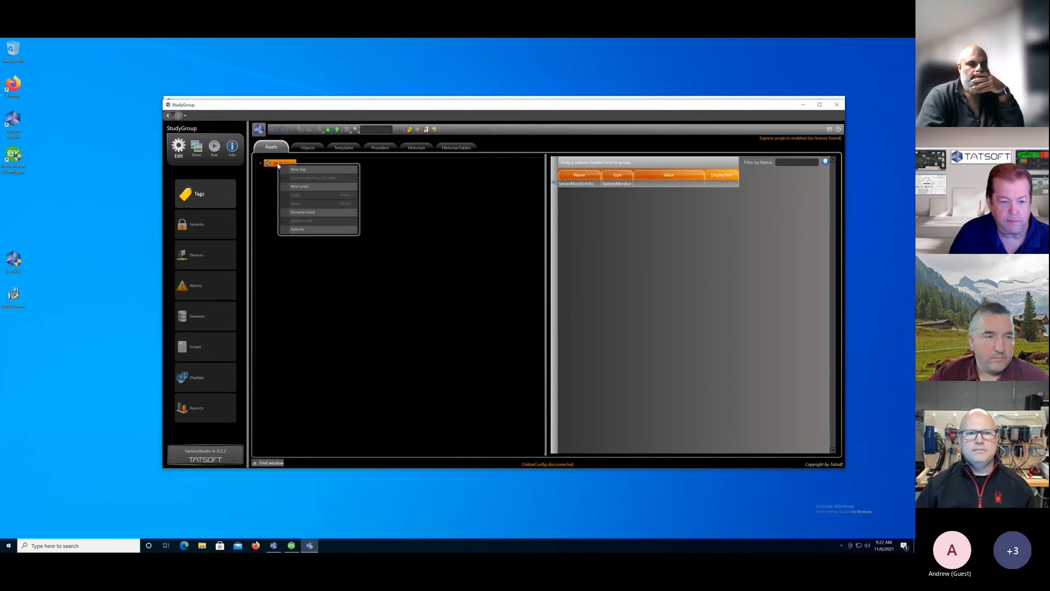
click(303, 188)
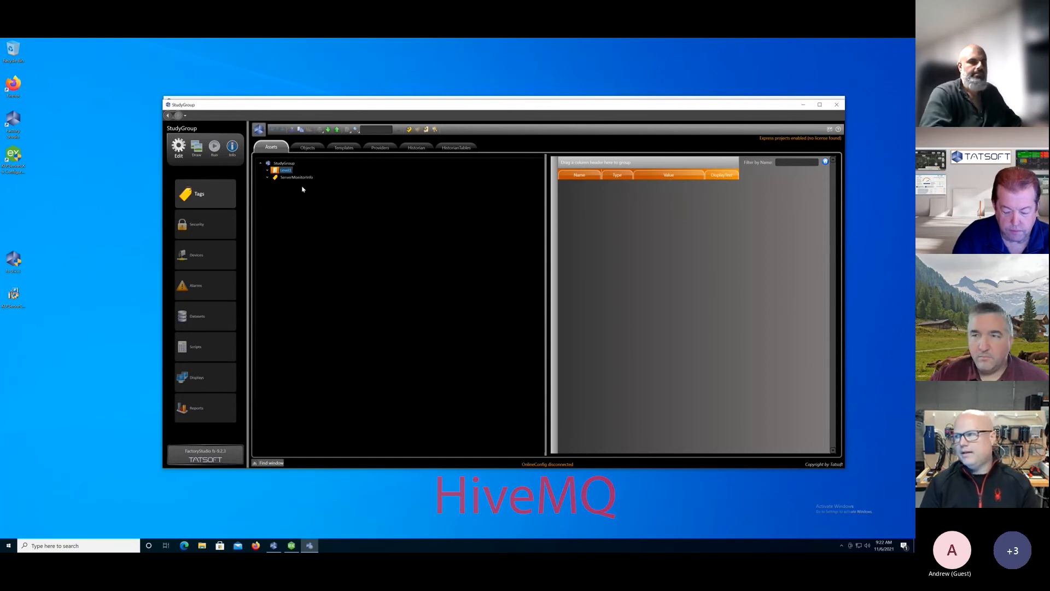
text(HiveMQ)
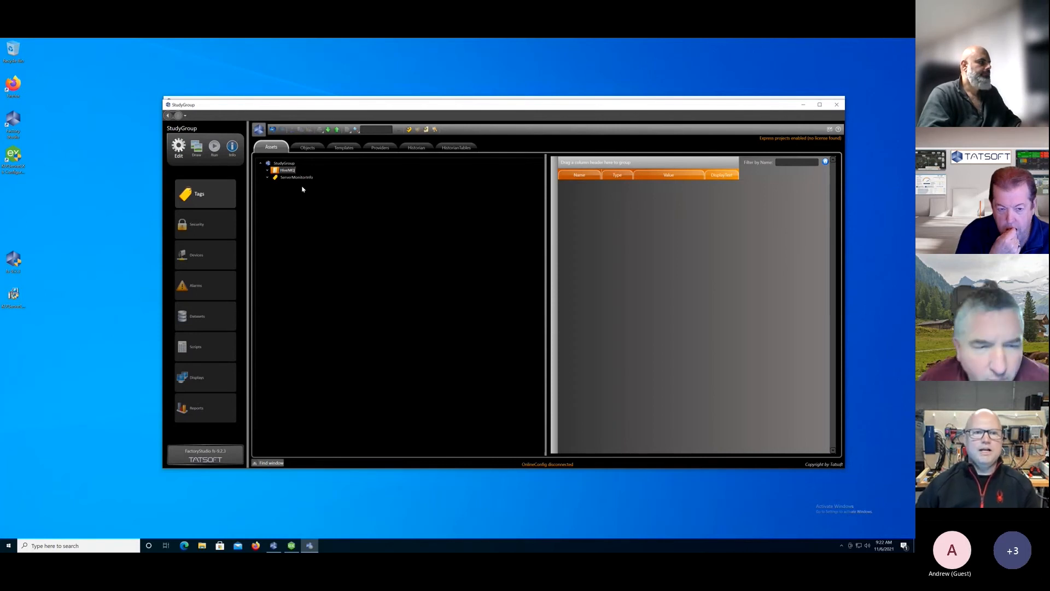
key(Return)
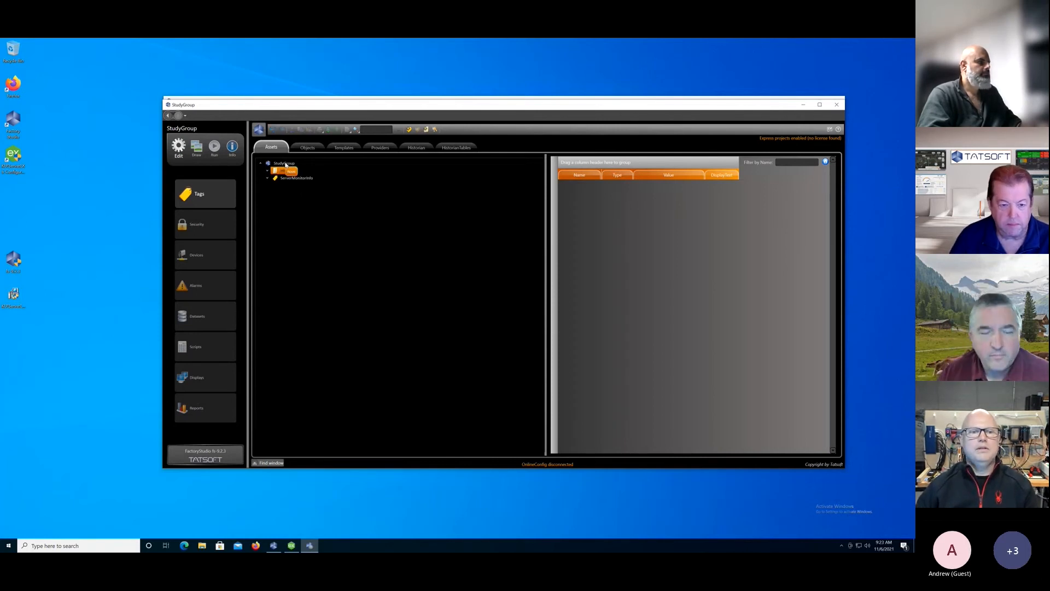
Add a second level named Kepware under the StudyGroup root of the asset tree.
right_click(285, 165)
click(302, 185)
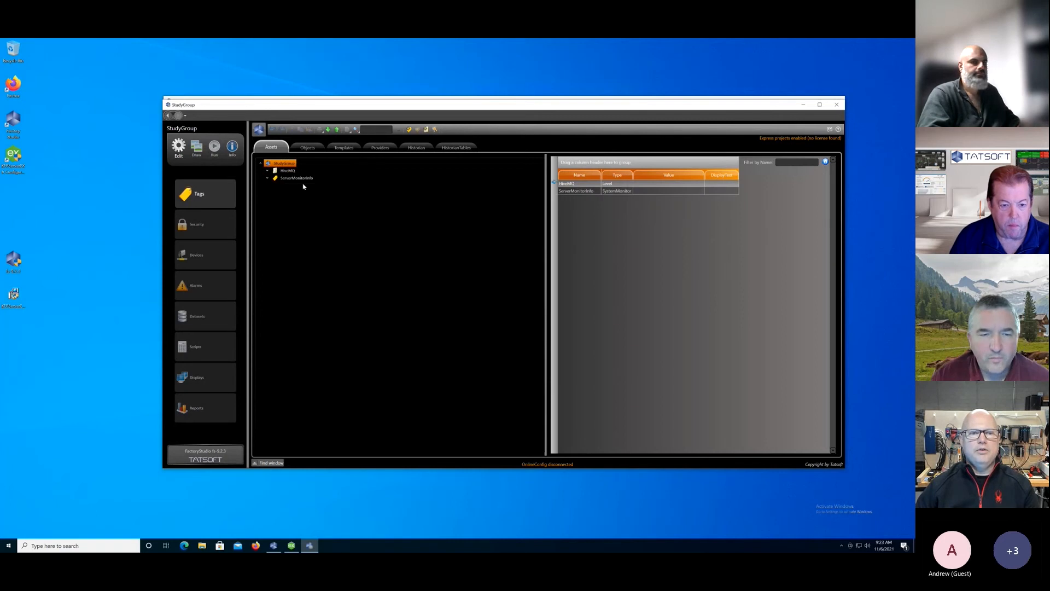
text(Ke)
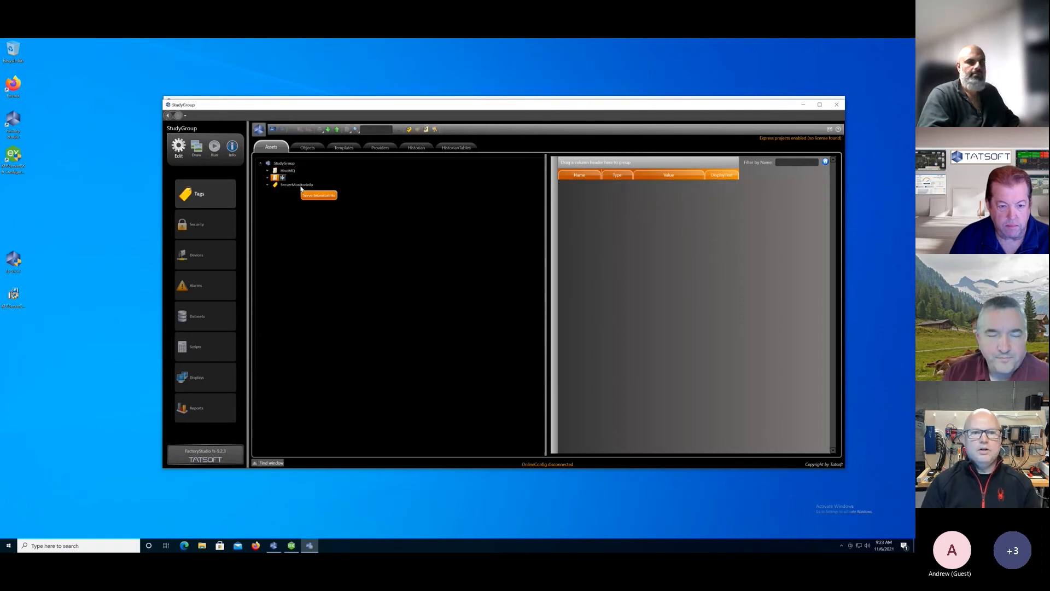
text(pwa)
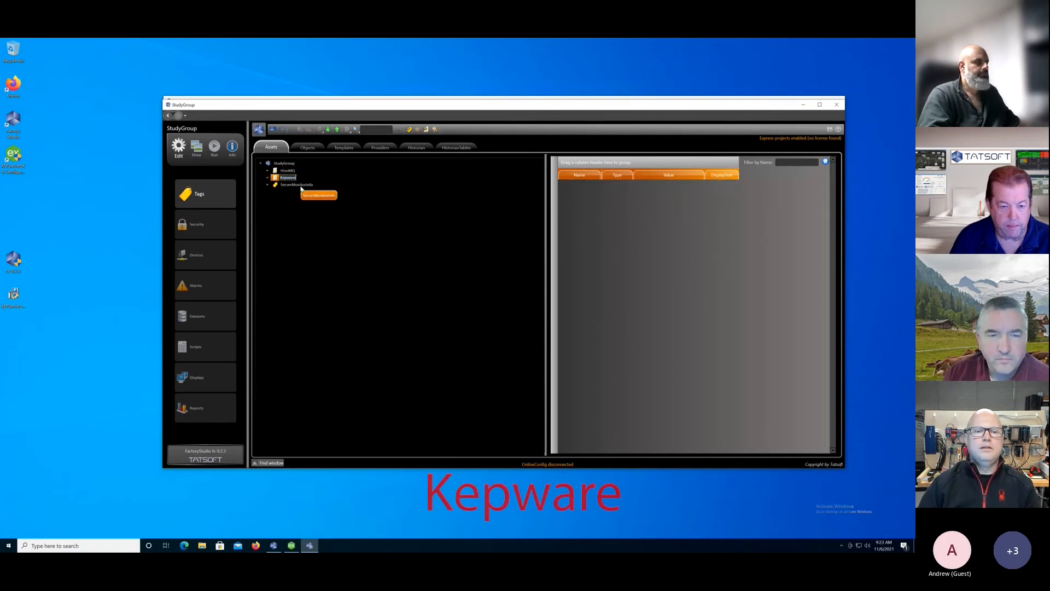
text(re)
key(Return)
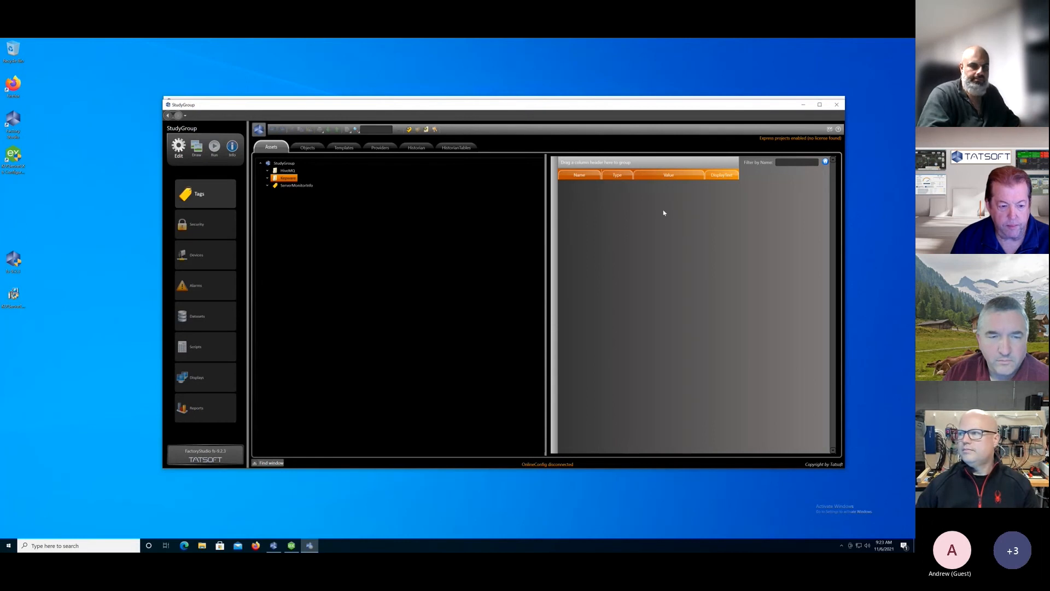
Insert the G5 object from the MQTTspB provider as an asset under the Kepware level.
right_click(291, 179)
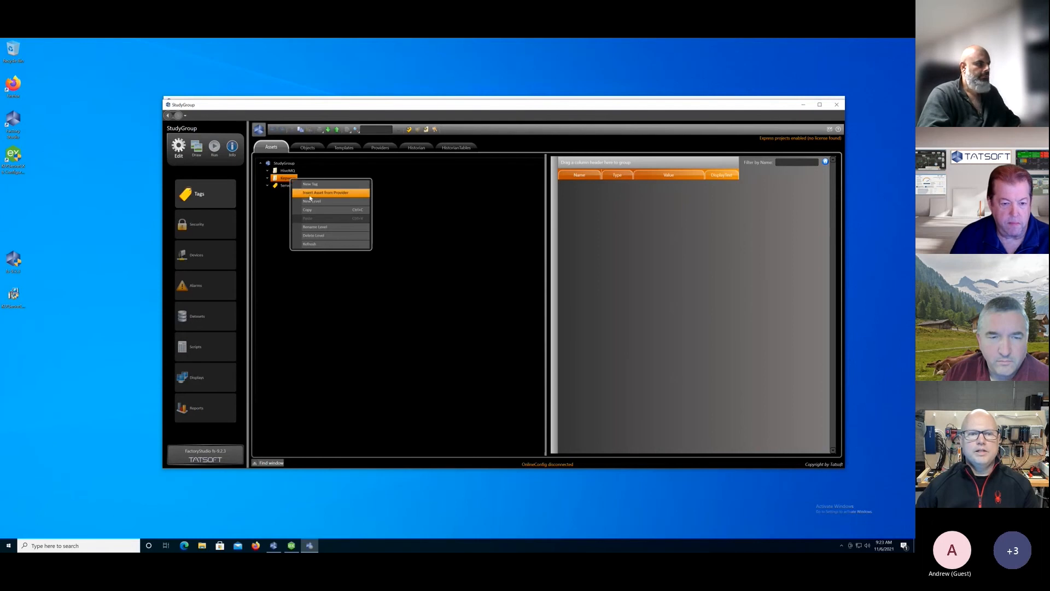
click(310, 193)
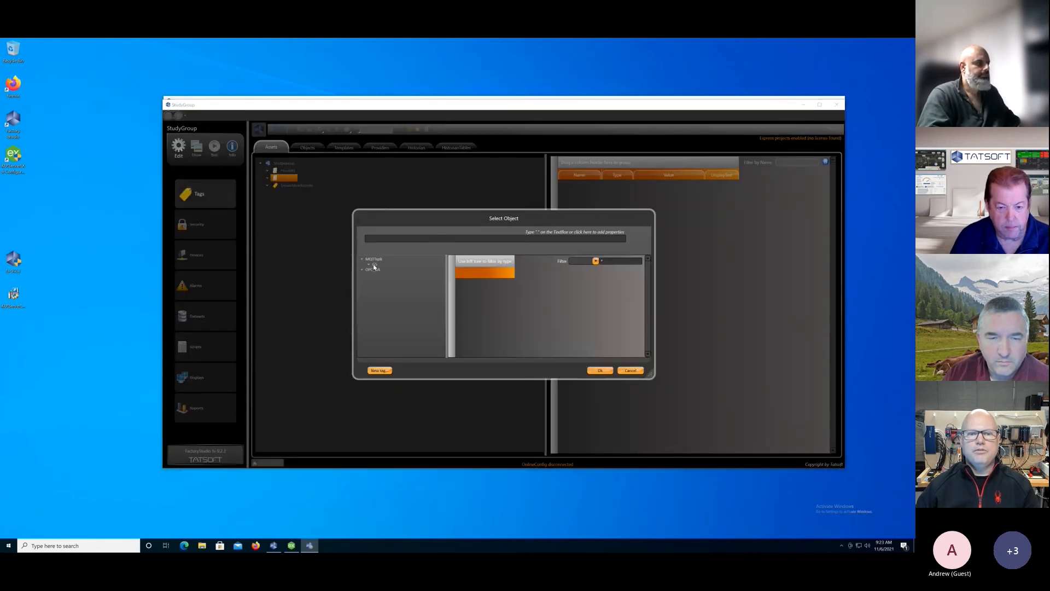
click(374, 264)
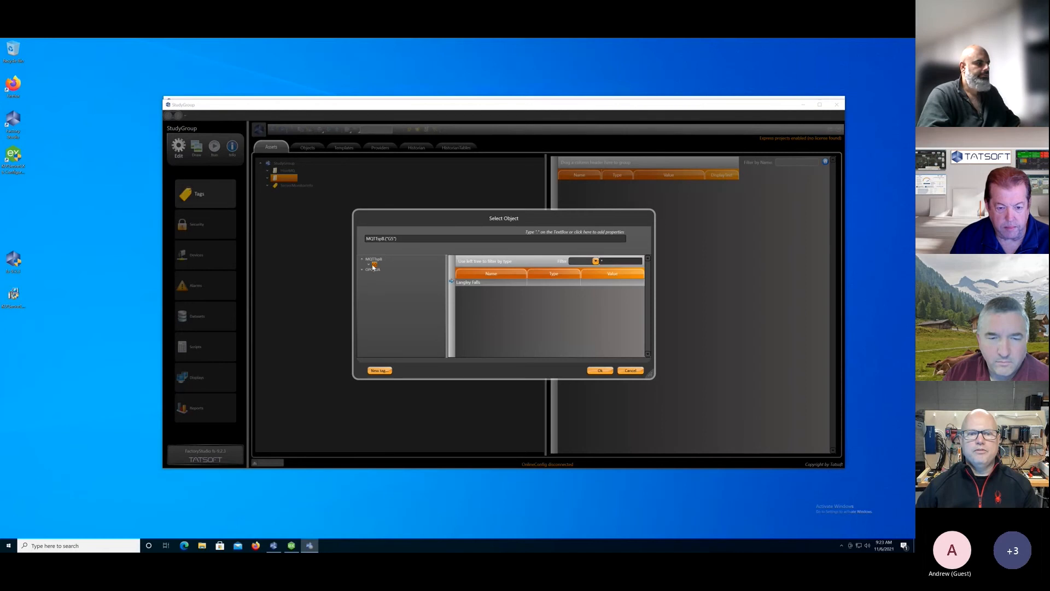
click(599, 372)
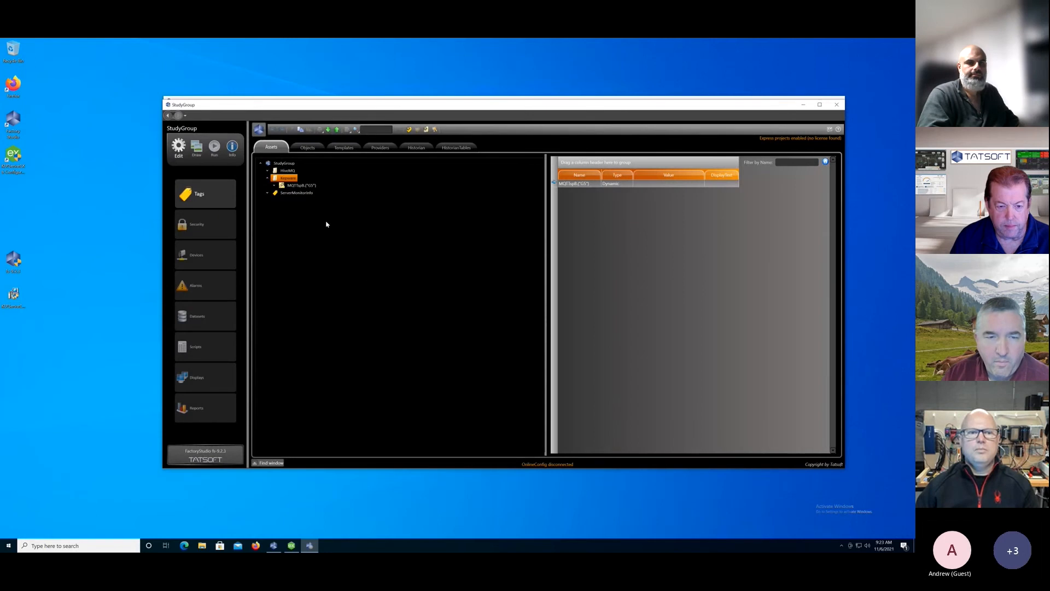
Insert the Simulation Examples object from the OPC_UA provider as an asset under the HiveMQ level.
right_click(285, 171)
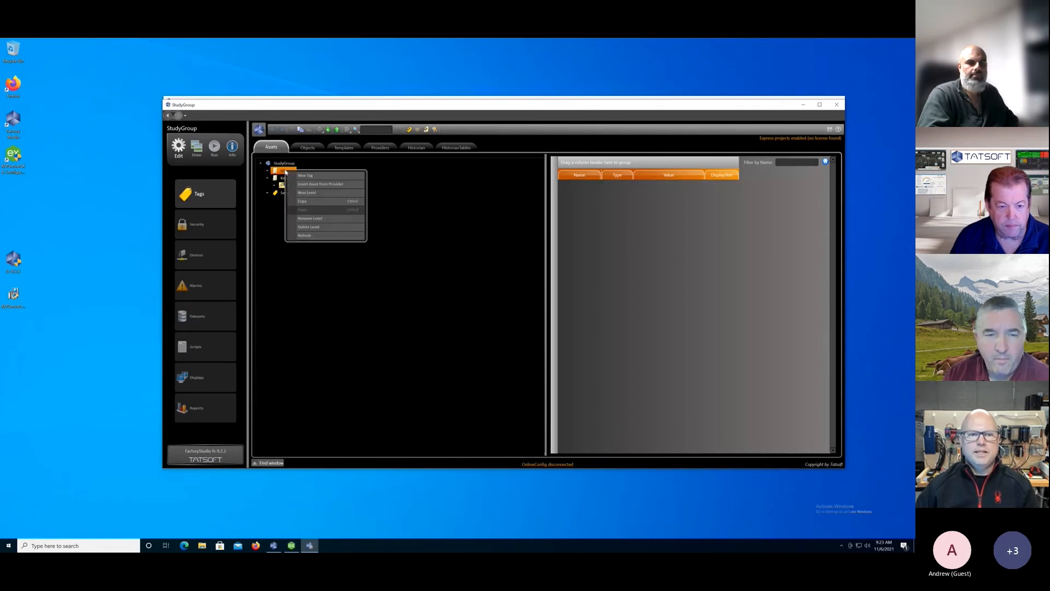
click(320, 183)
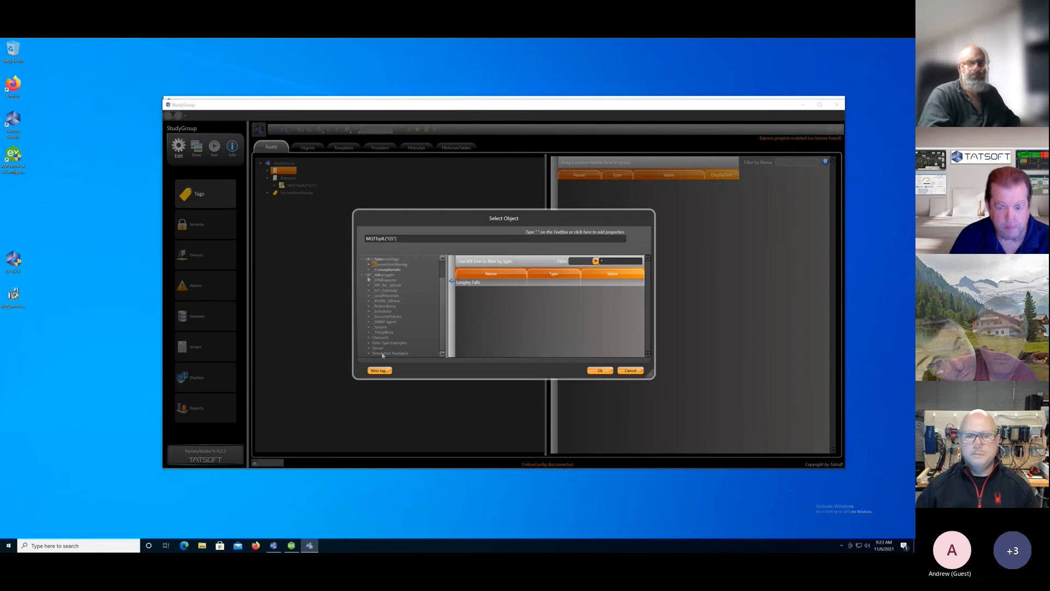
click(382, 354)
click(468, 298)
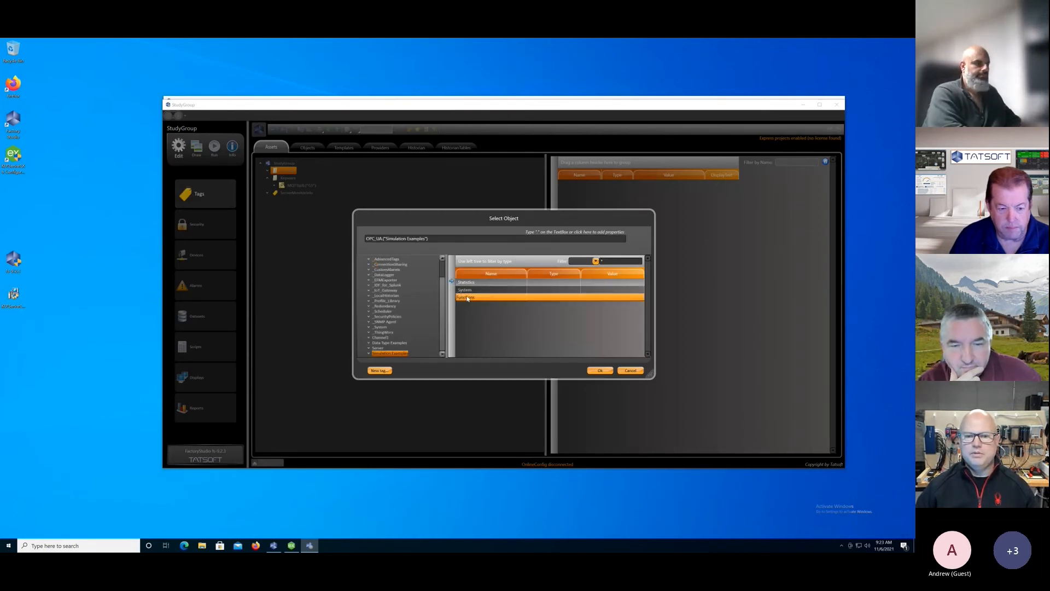
click(598, 371)
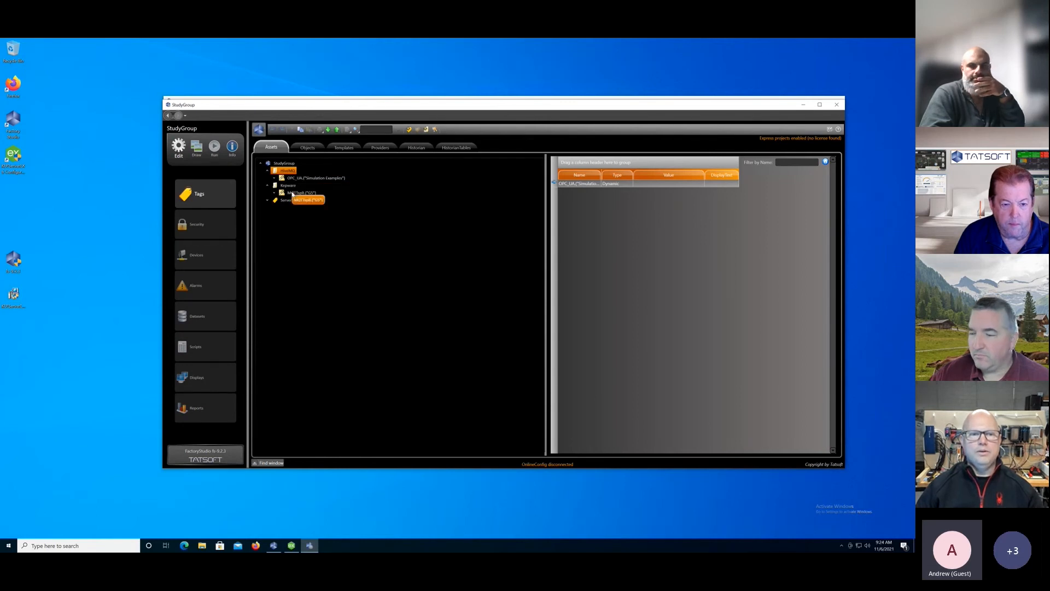
Delete the MQTTspB G5 asset from the Kepware level.
right_click(292, 194)
click(318, 219)
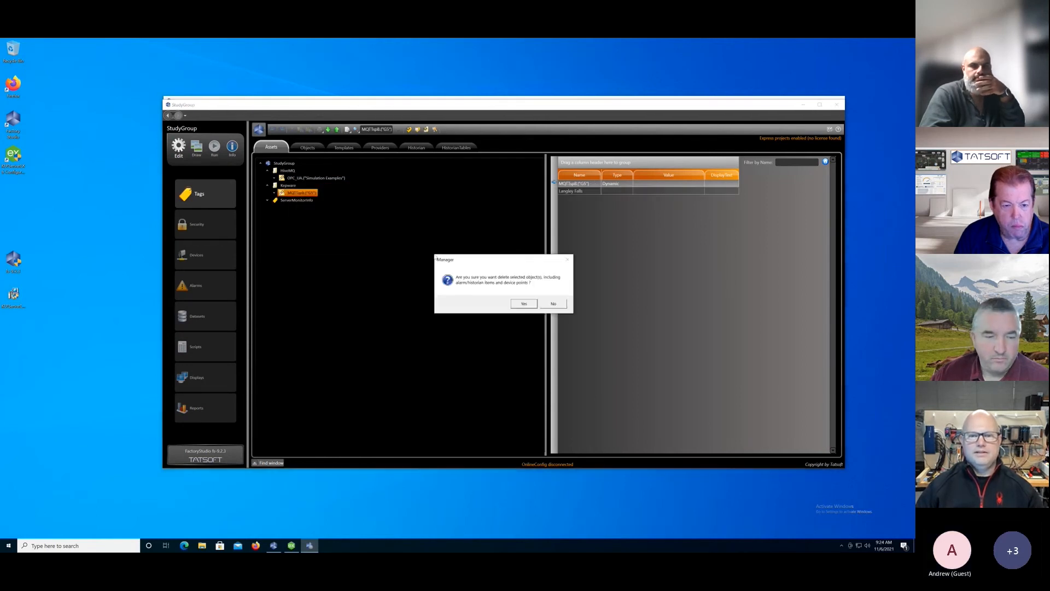
click(522, 302)
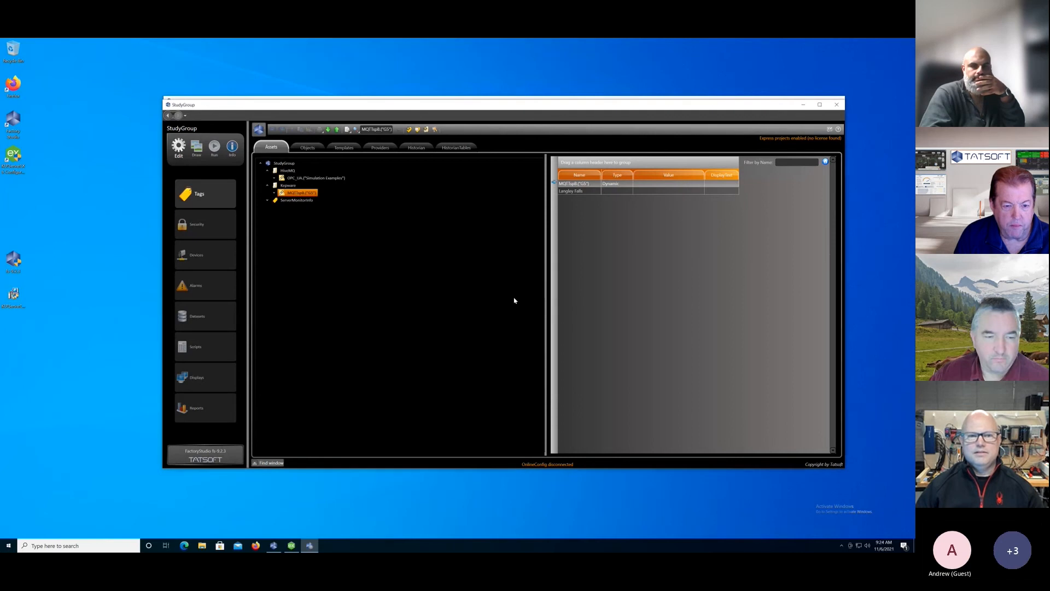
Delete the OPC_UA Simulation Examples asset from the HiveMQ level.
right_click(298, 178)
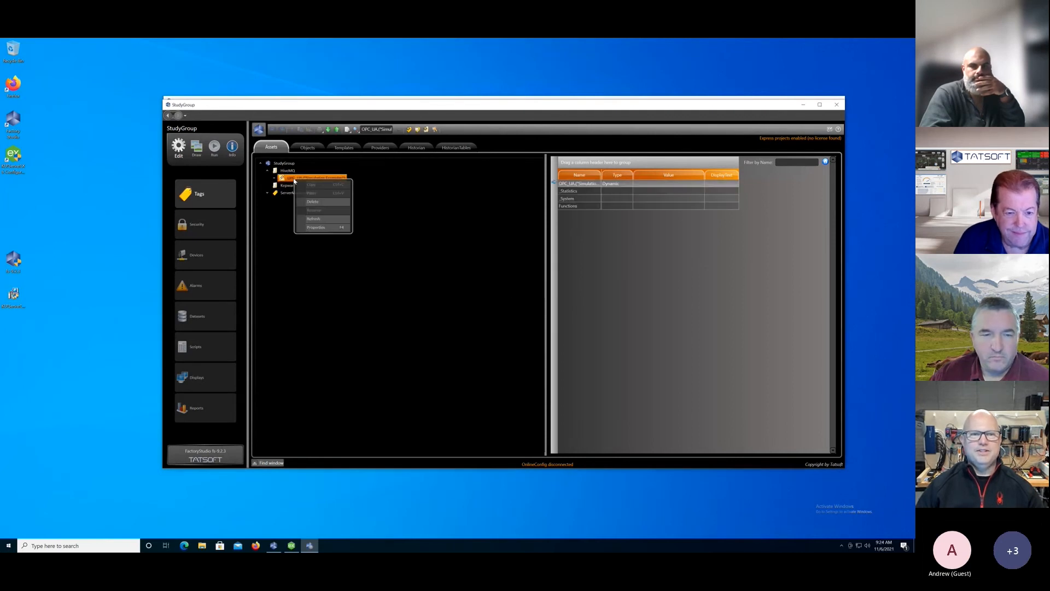
click(314, 203)
click(523, 302)
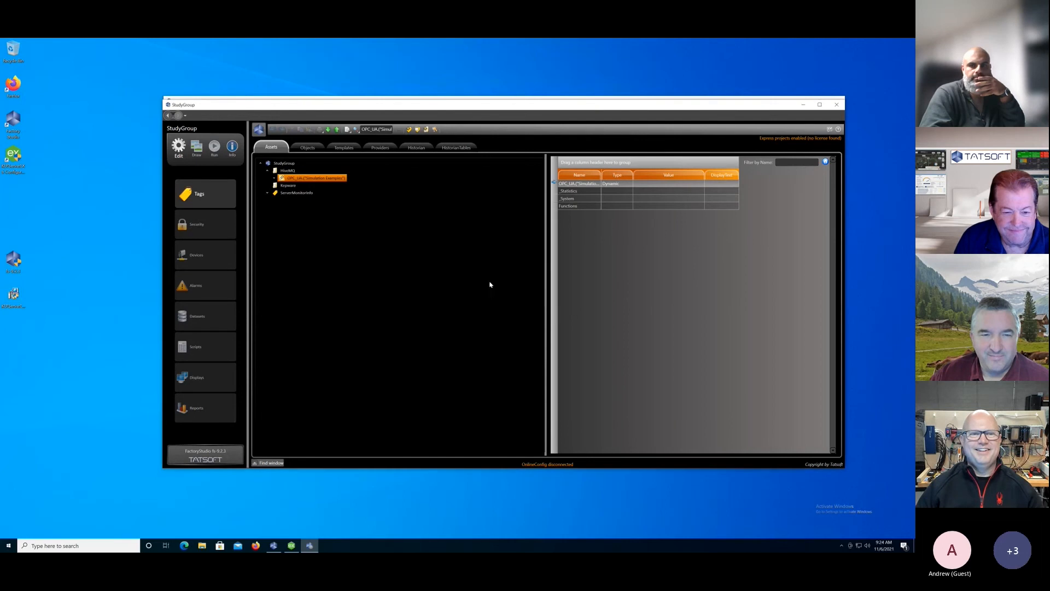
Insert the G5 object from the MQTTspB provider as an asset under the HiveMQ level.
right_click(288, 174)
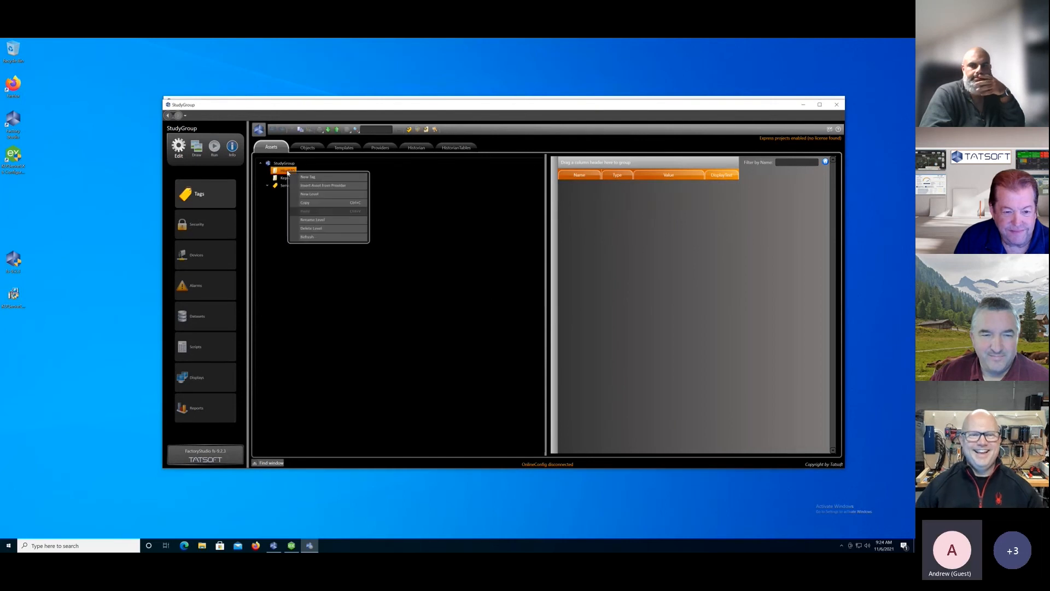
click(304, 190)
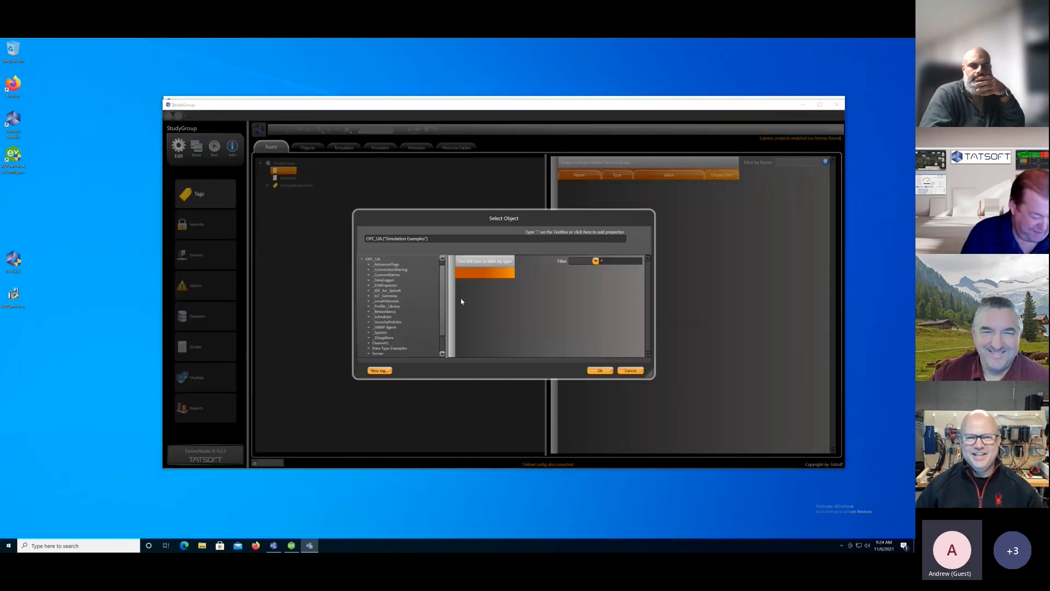
click(362, 260)
click(361, 260)
click(373, 265)
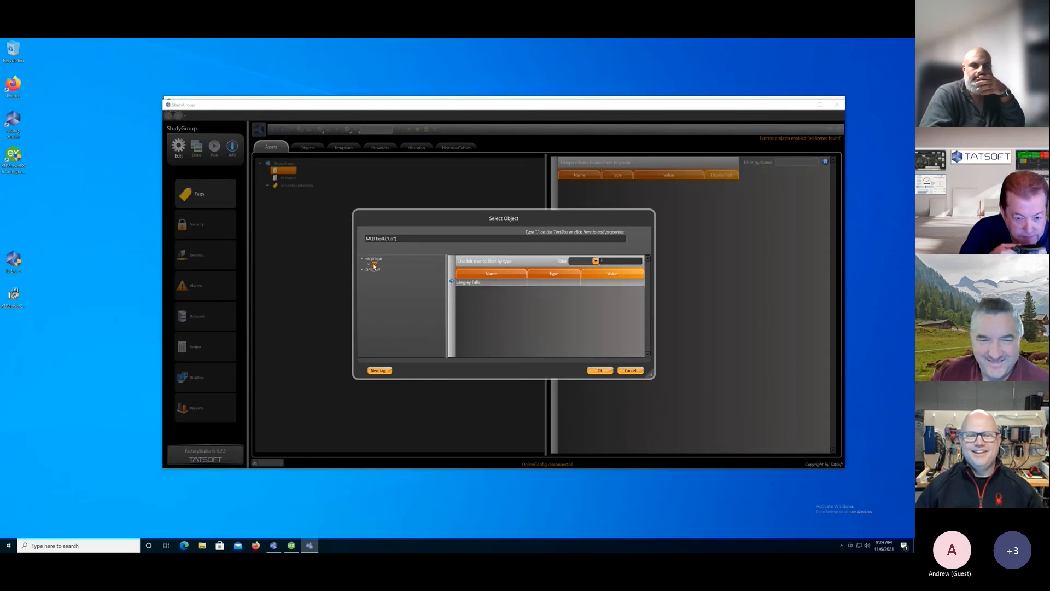
click(595, 370)
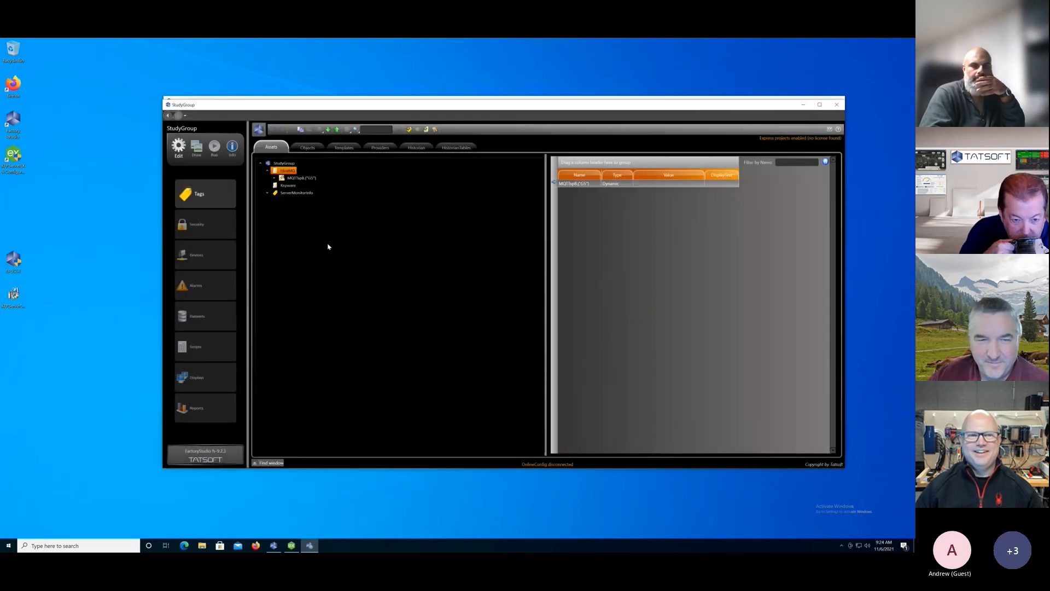
Insert the Simulation Examples object from the OPC_UA provider as an asset under the Kepware level.
right_click(276, 185)
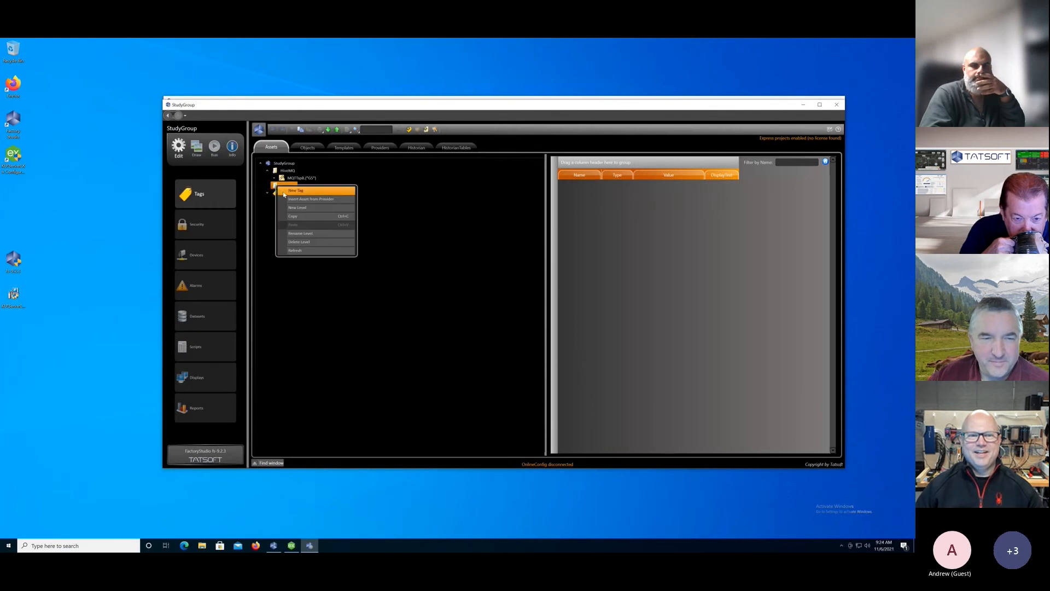
click(307, 200)
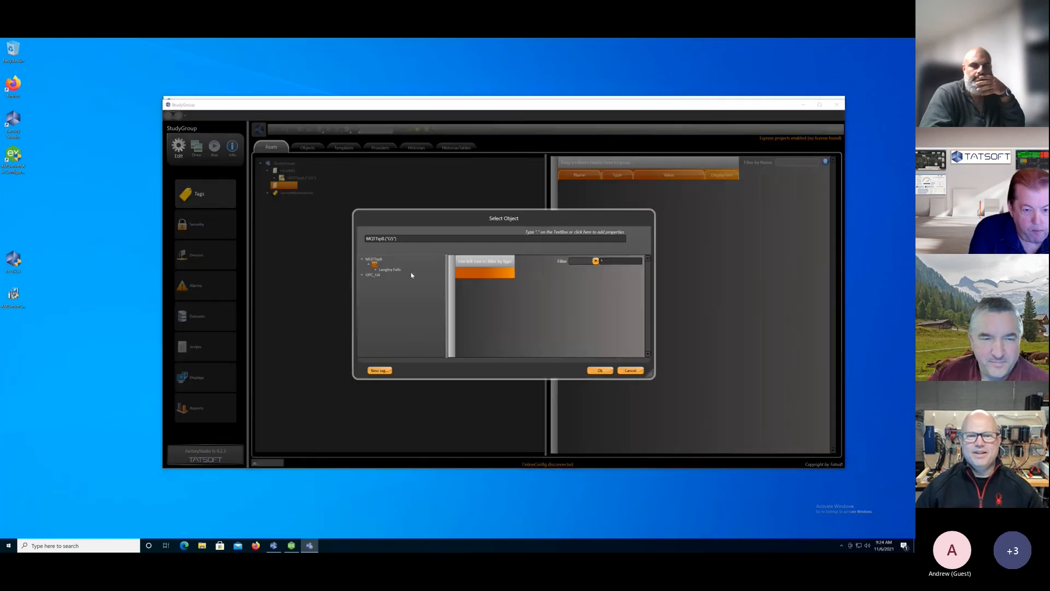
click(365, 276)
scroll(382, 340, down, 1)
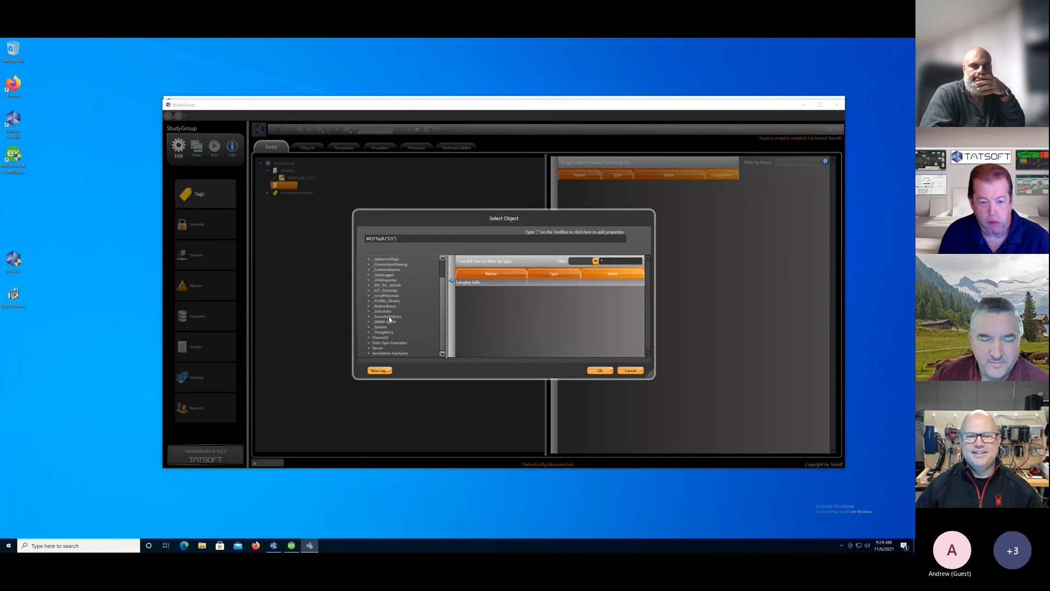
click(382, 354)
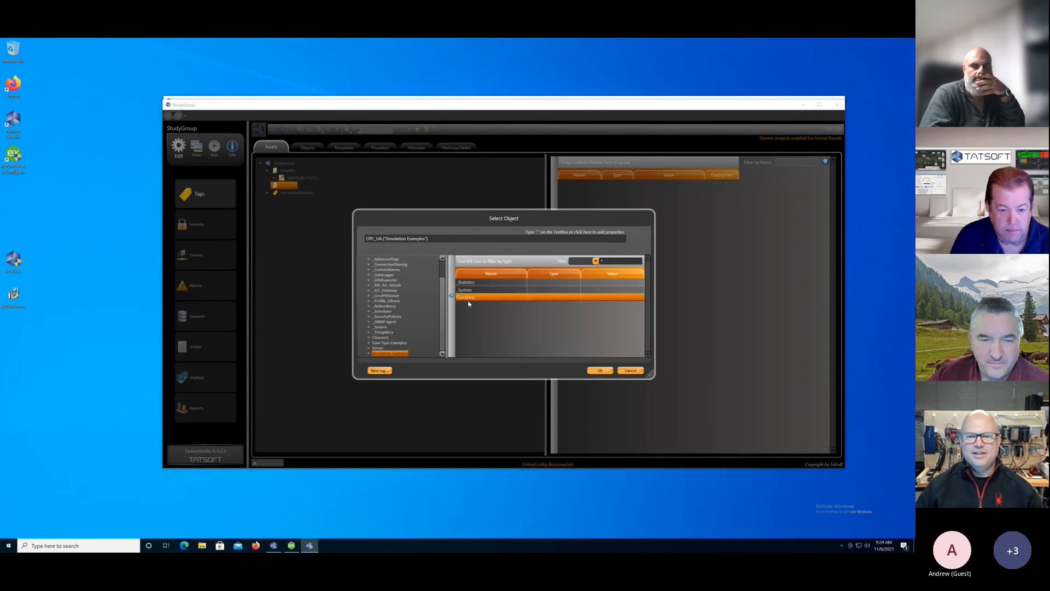
click(600, 370)
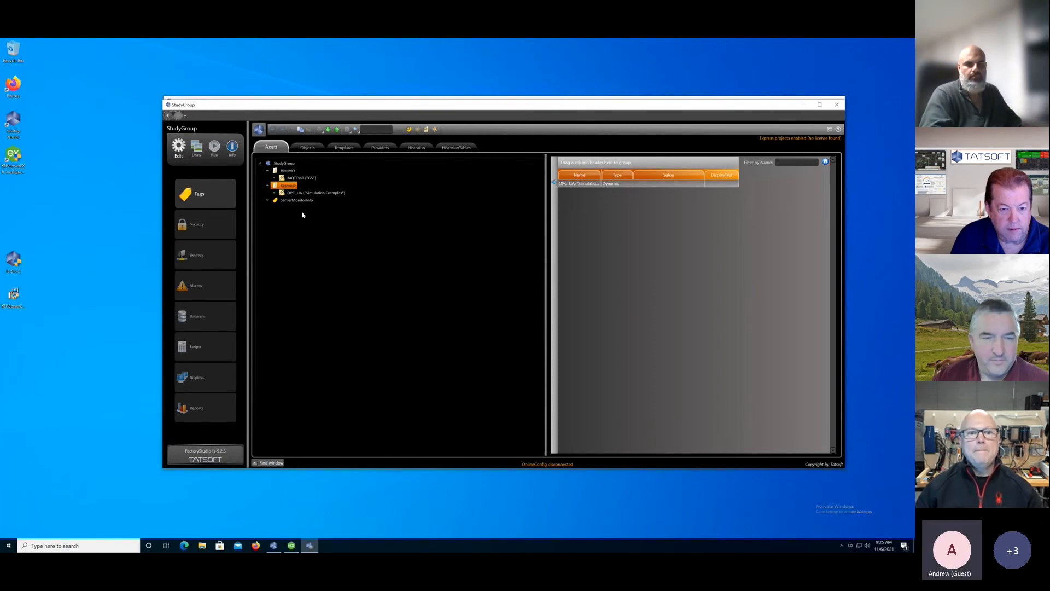
right_click(290, 188)
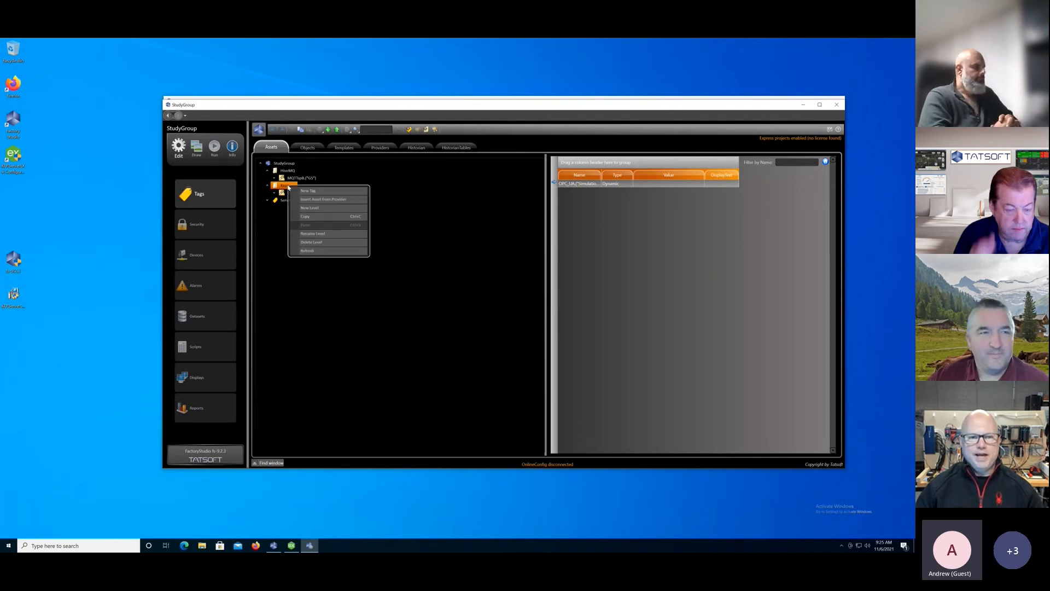
click(340, 200)
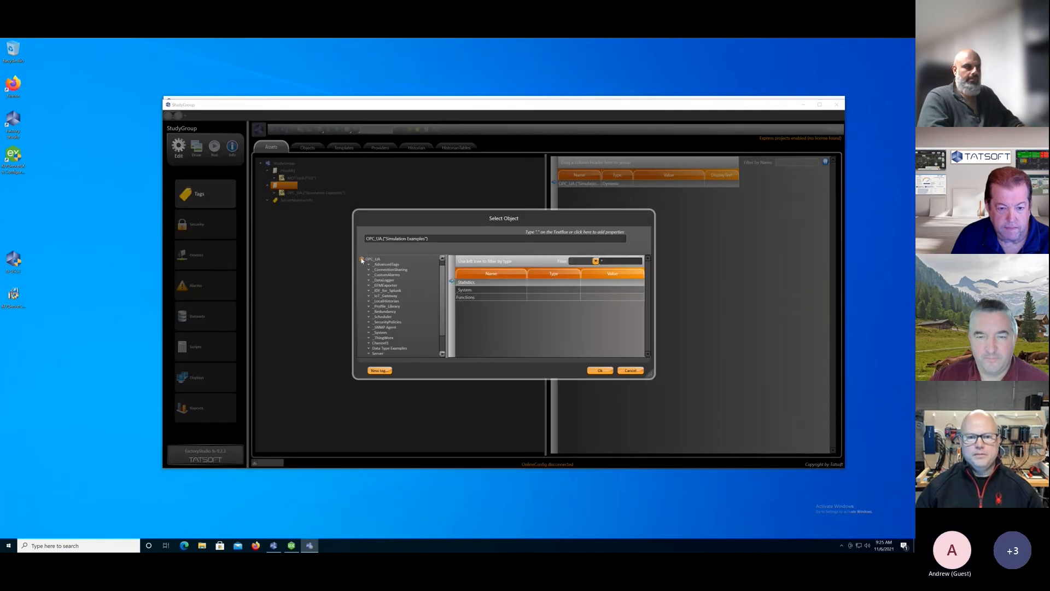
click(362, 260)
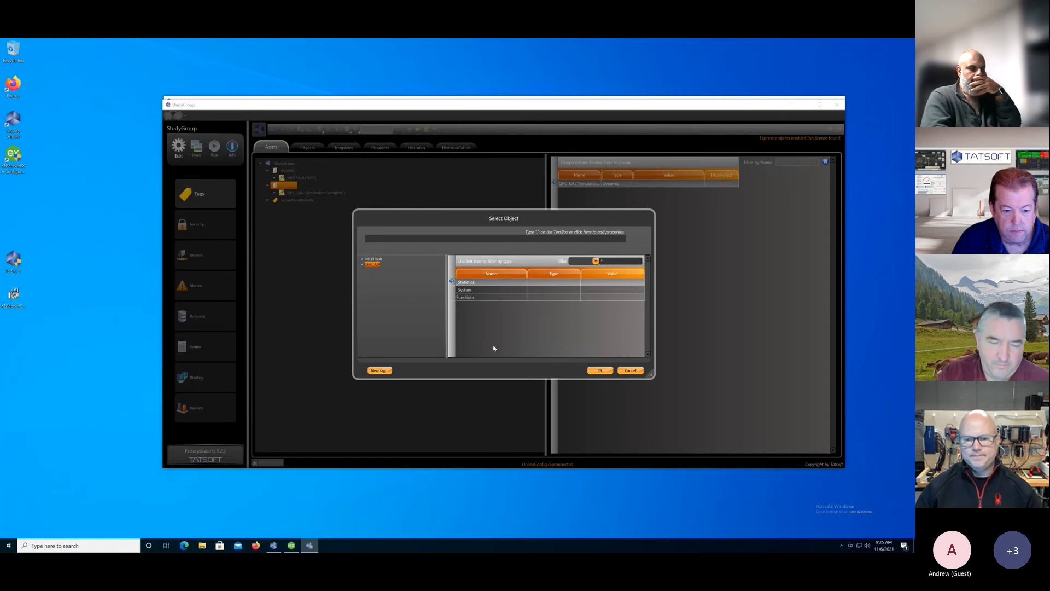
click(631, 370)
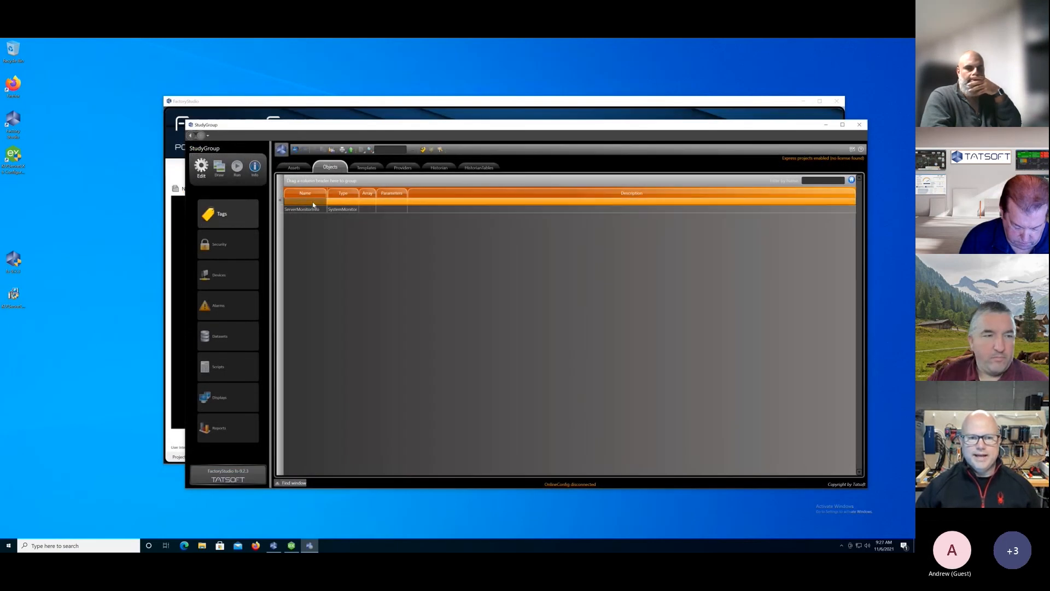
Add a new tag object named text_tag with the type Text.
click(313, 202)
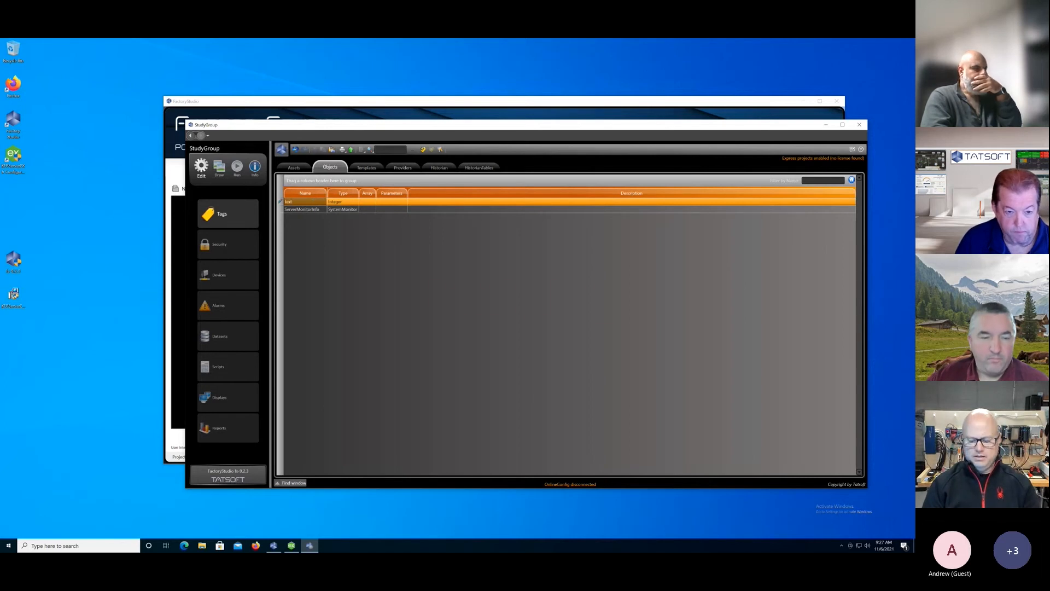
text(g)
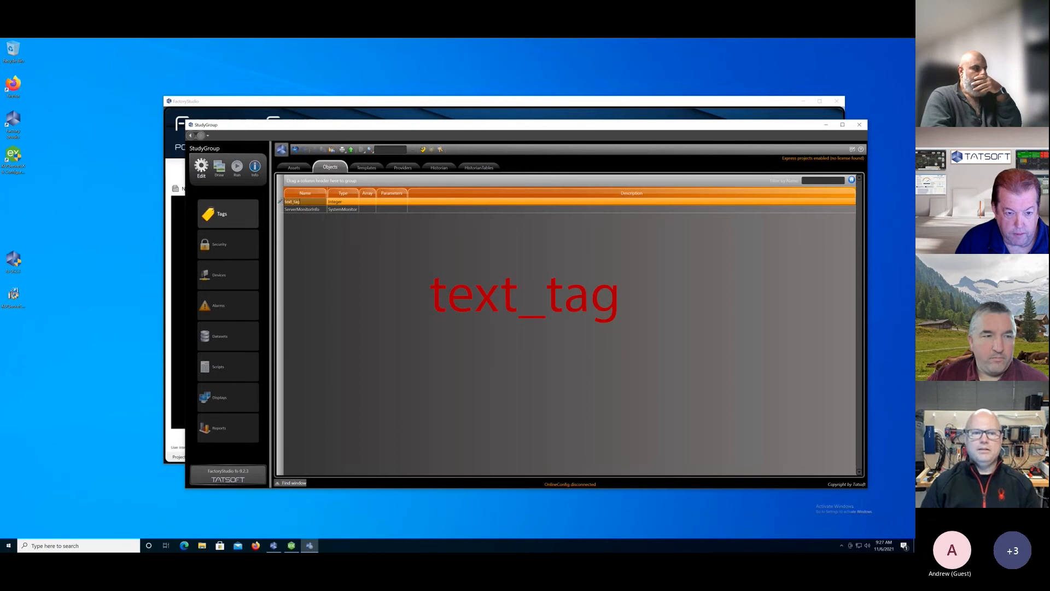
click(344, 204)
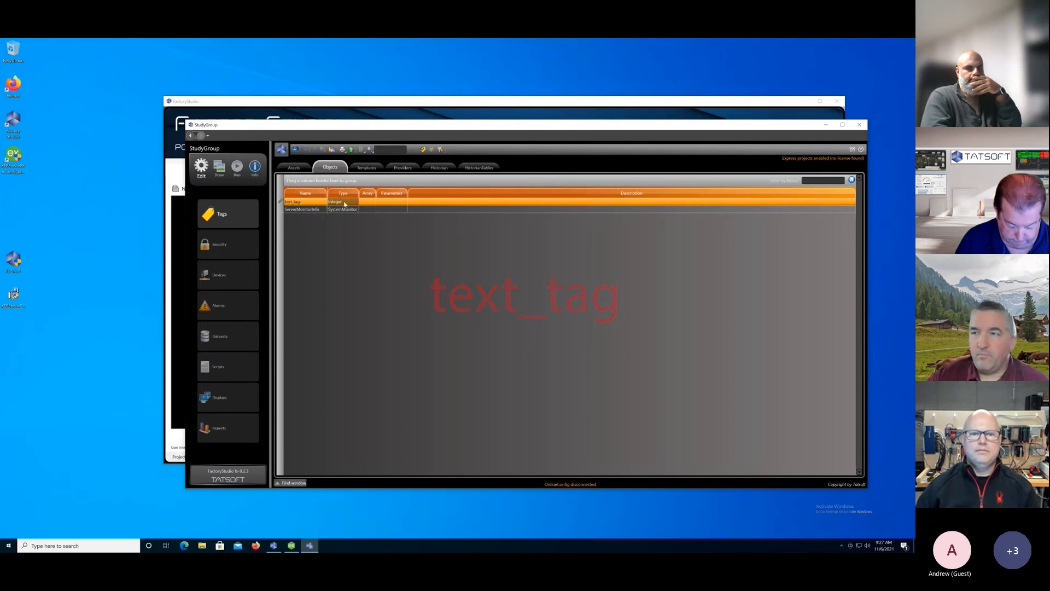
click(346, 204)
click(354, 203)
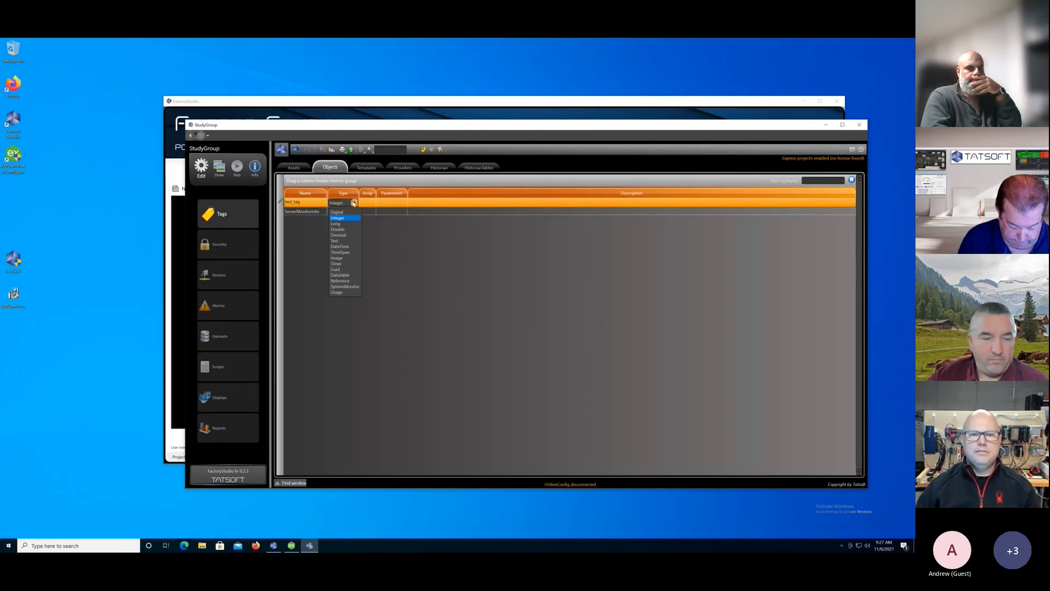
click(339, 240)
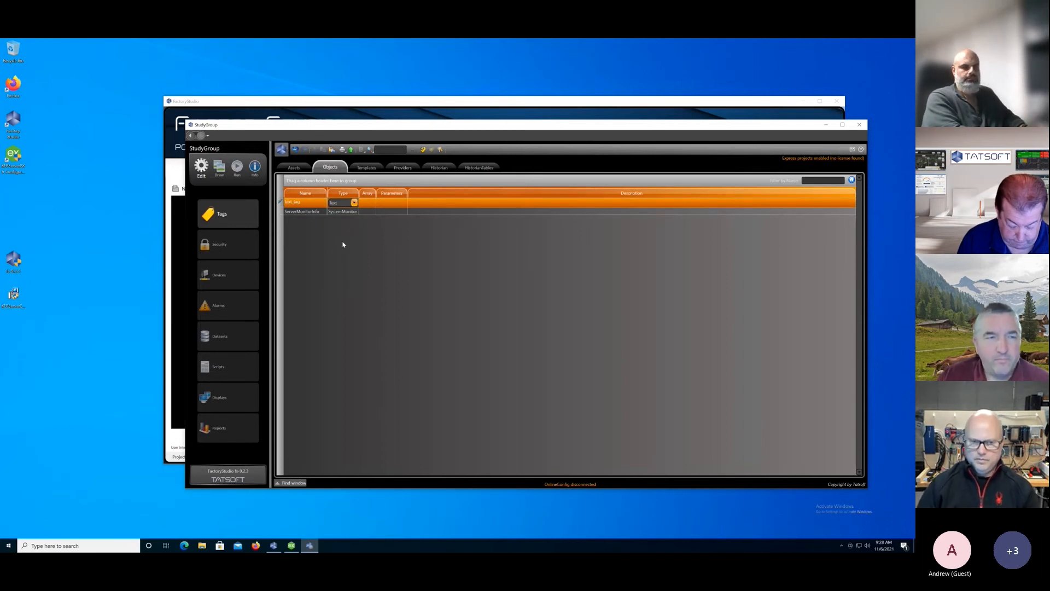
key(Return)
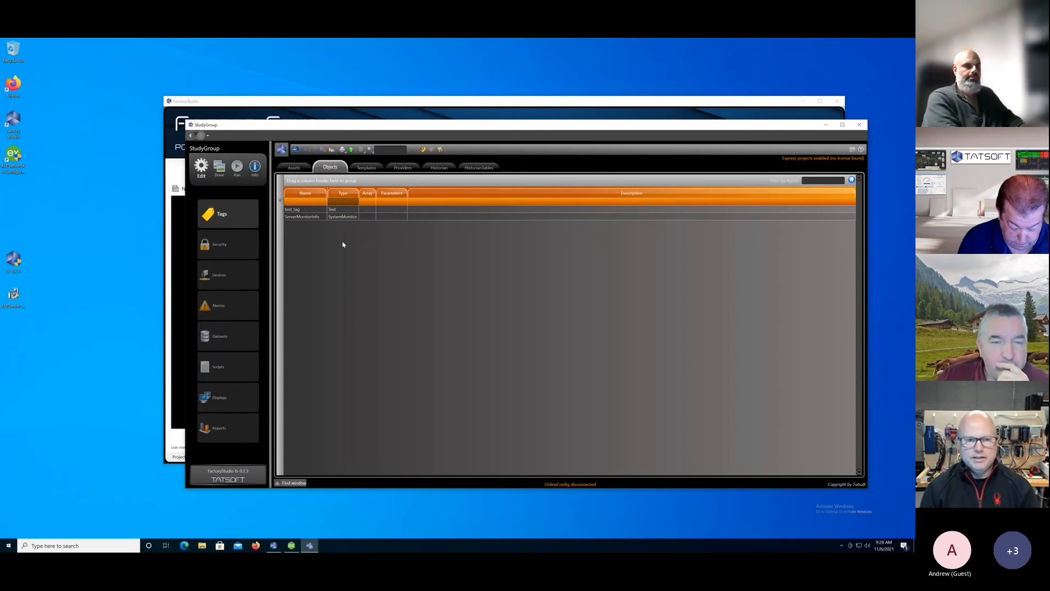
Create a new custom tag template type named OPC.
click(370, 168)
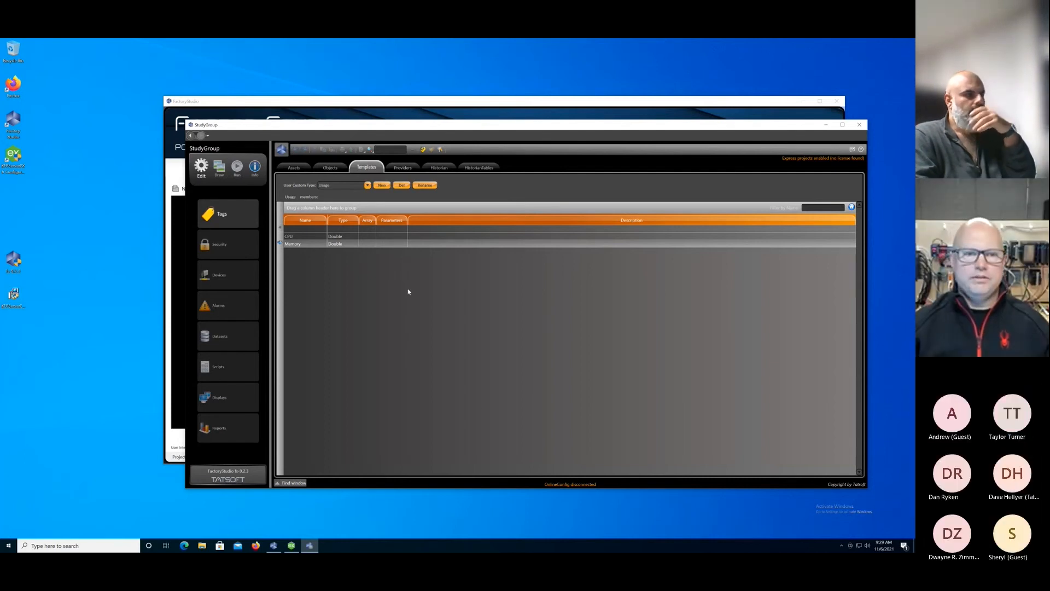
click(383, 186)
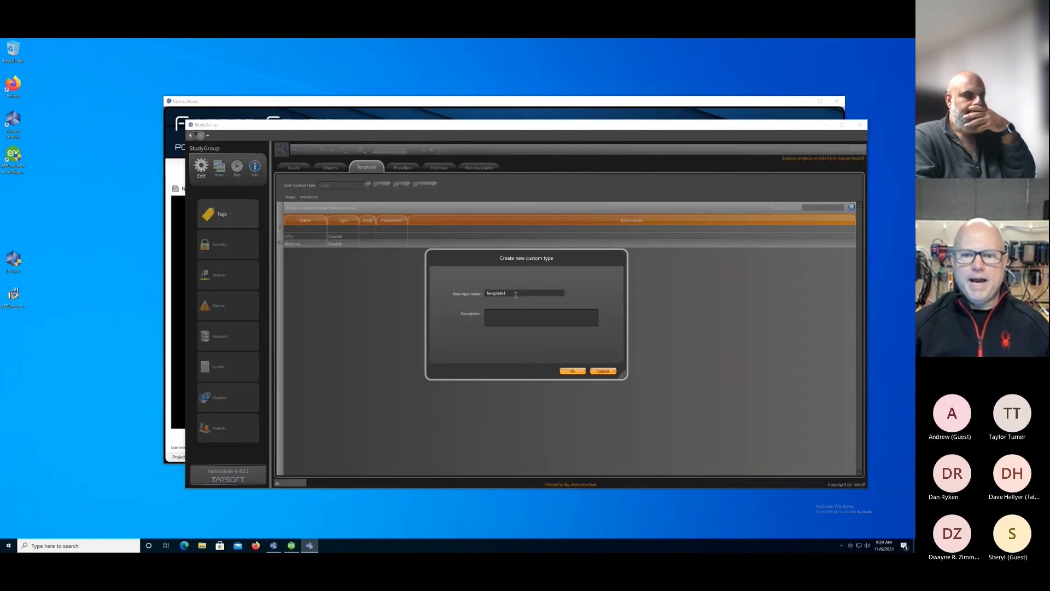
text(OPC)
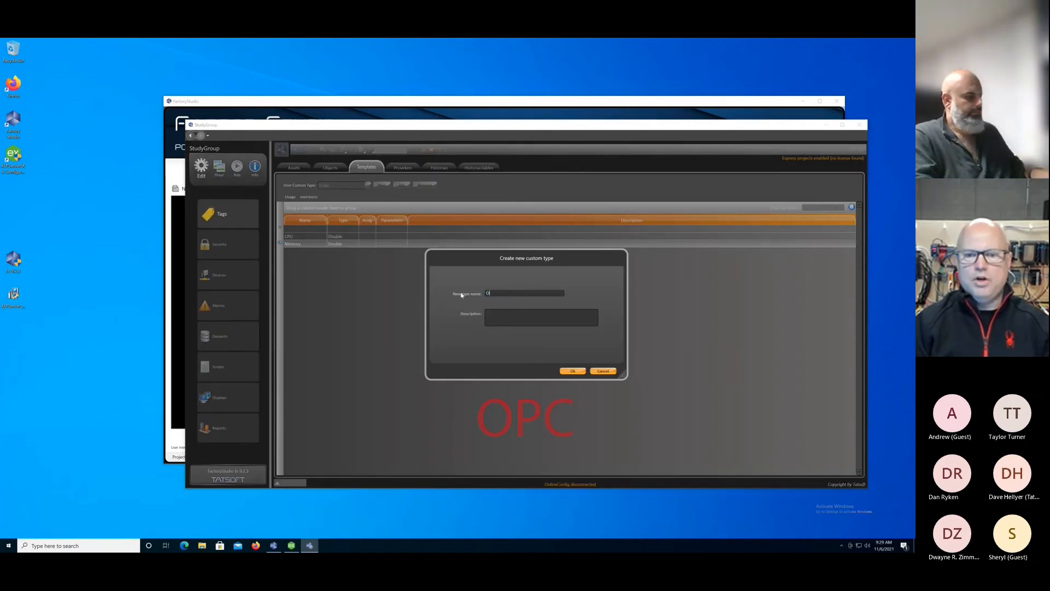
click(573, 372)
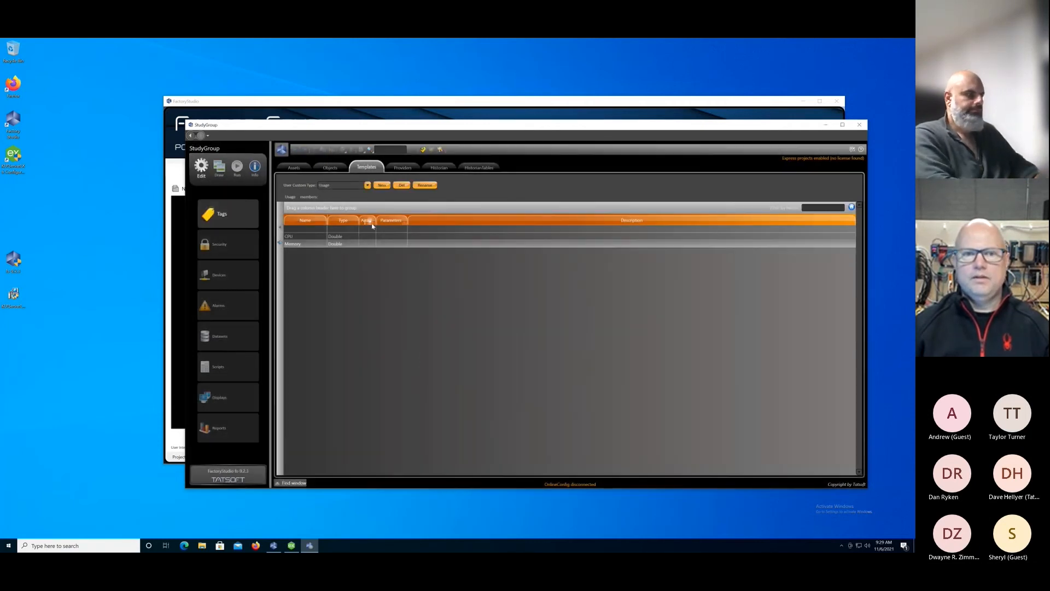
Add four Double members named opc1, opc2, opc3 and opc4 to the OPC template.
click(367, 185)
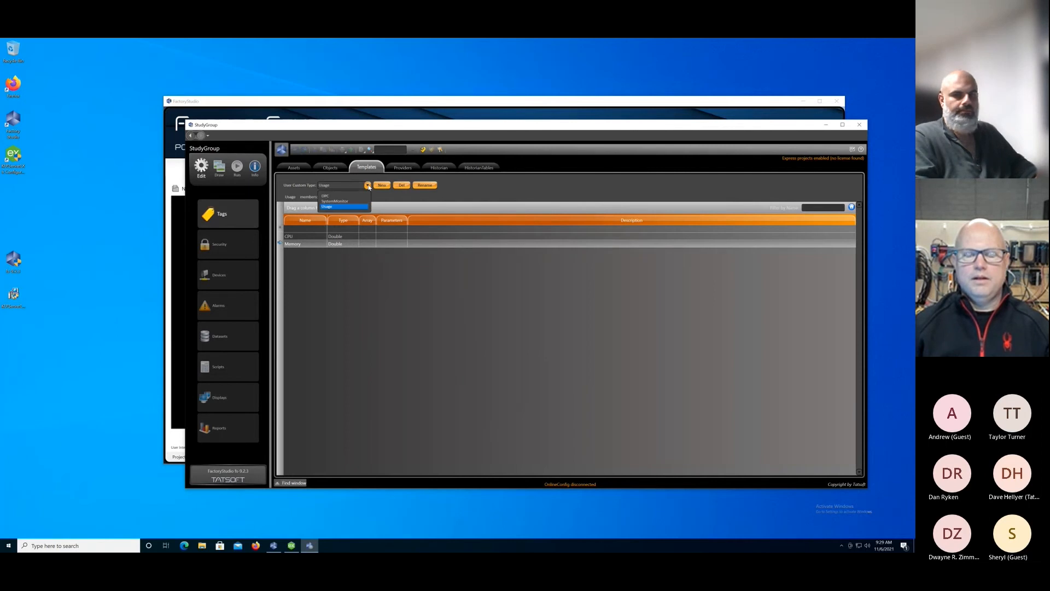
click(327, 198)
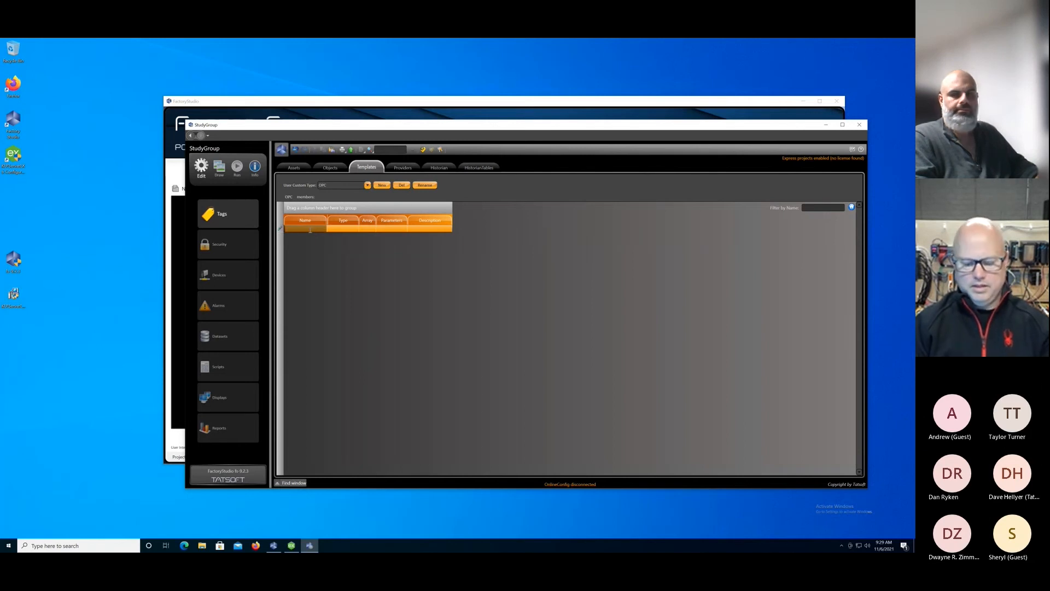
text(opc1)
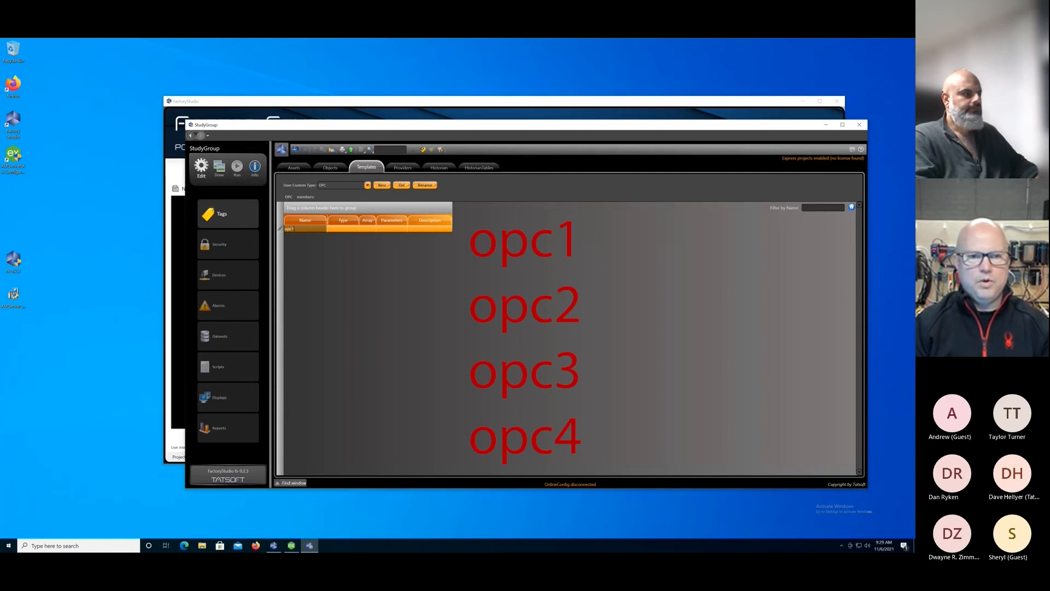
key(Return)
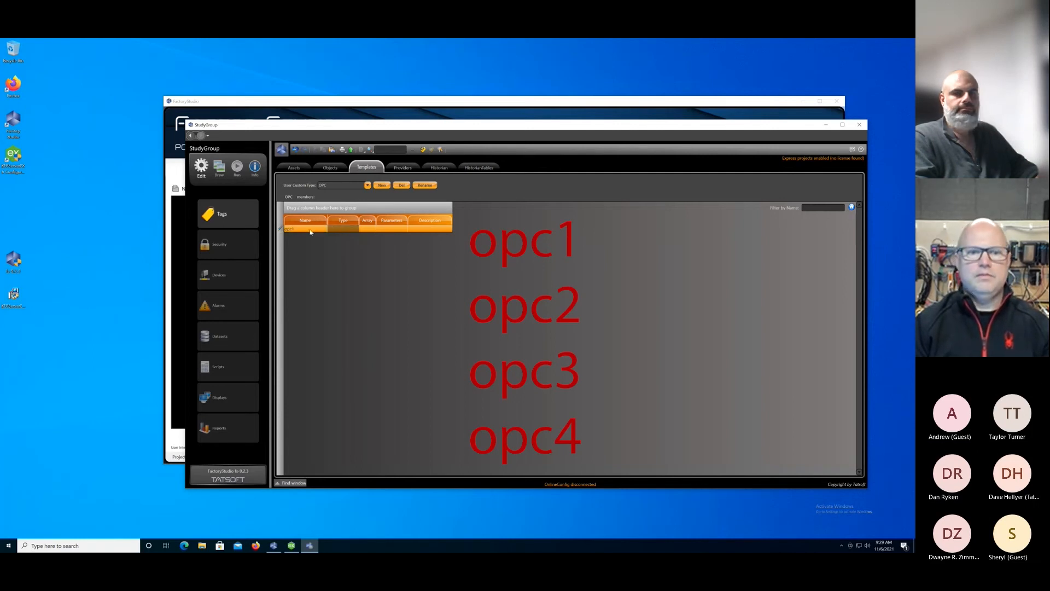
key(Return)
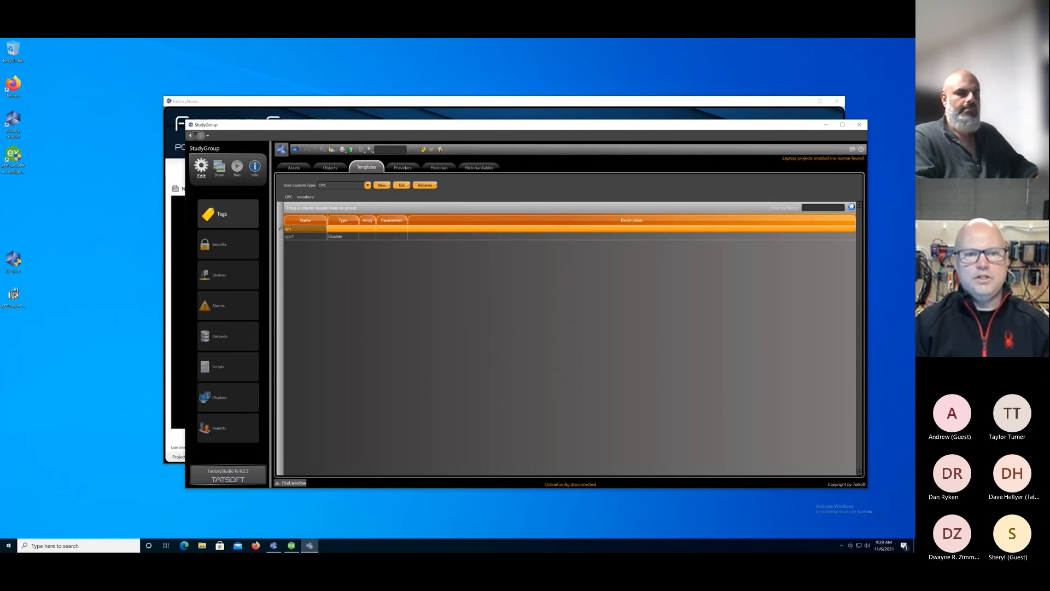
key(Tab)
key(Tab)
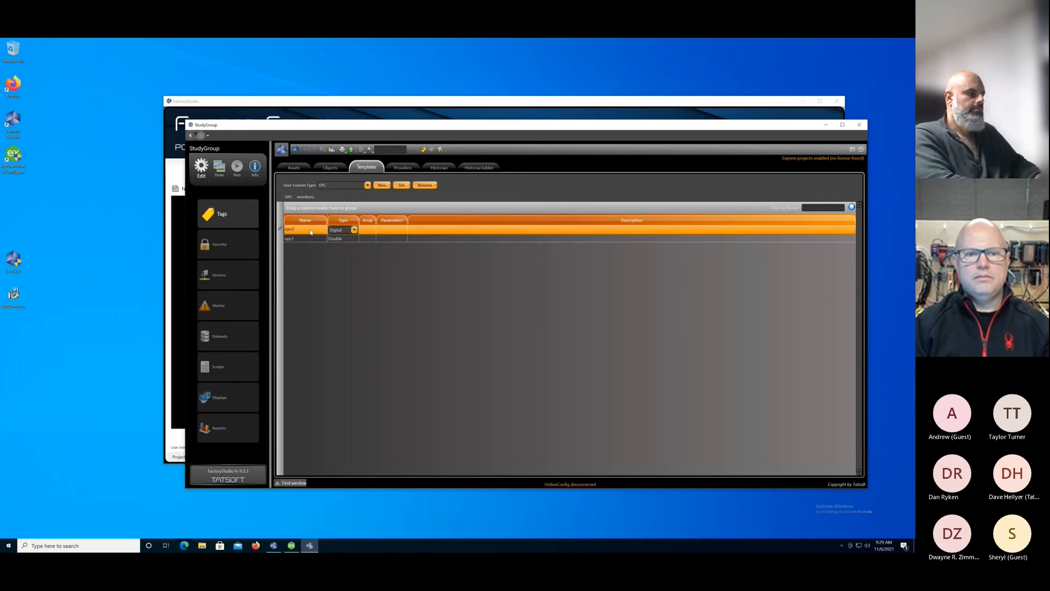
key(Return)
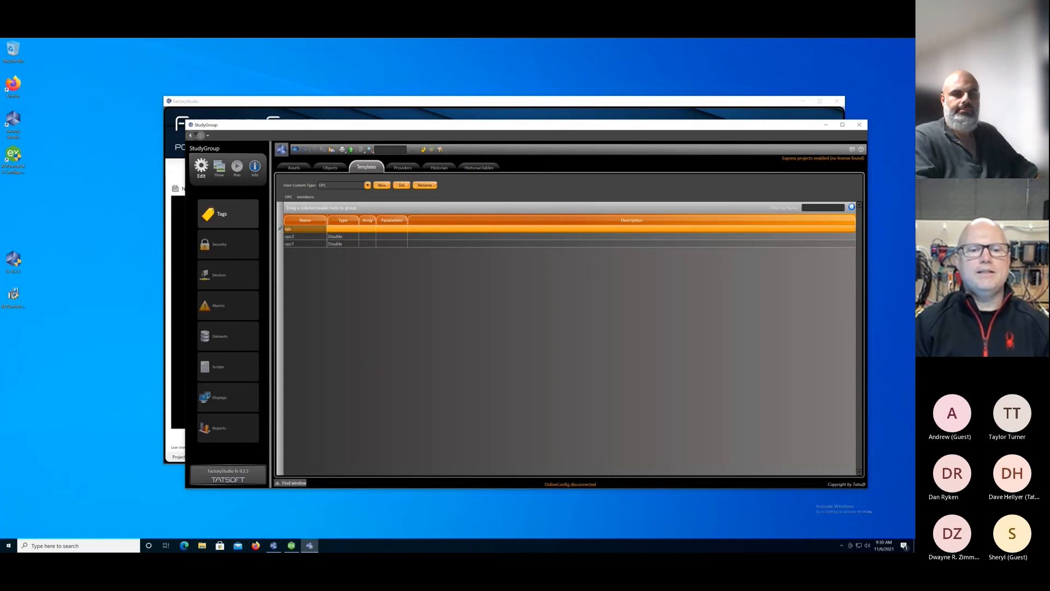
key(Return)
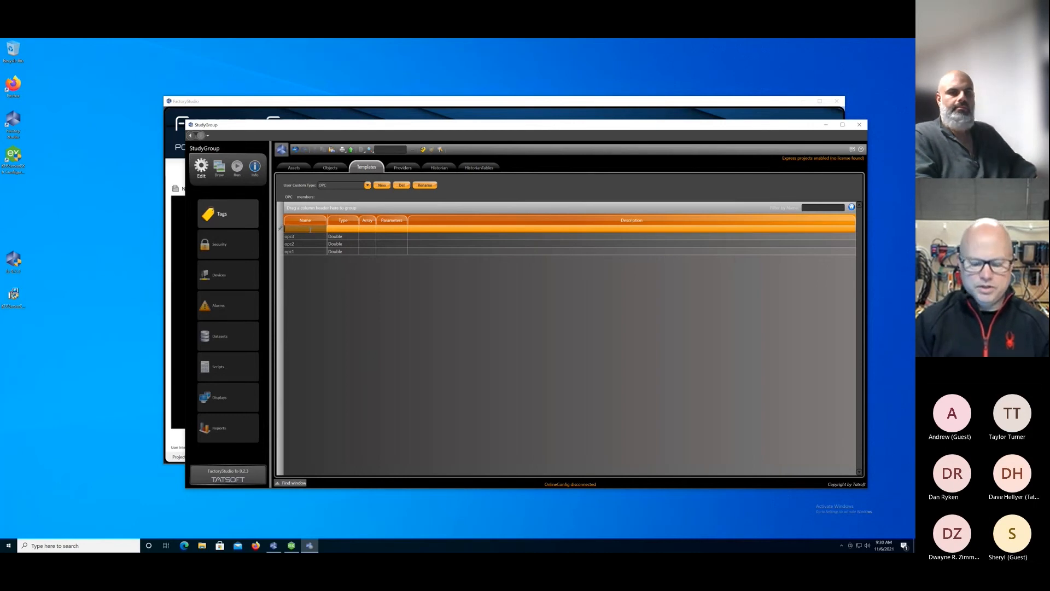
key(Return)
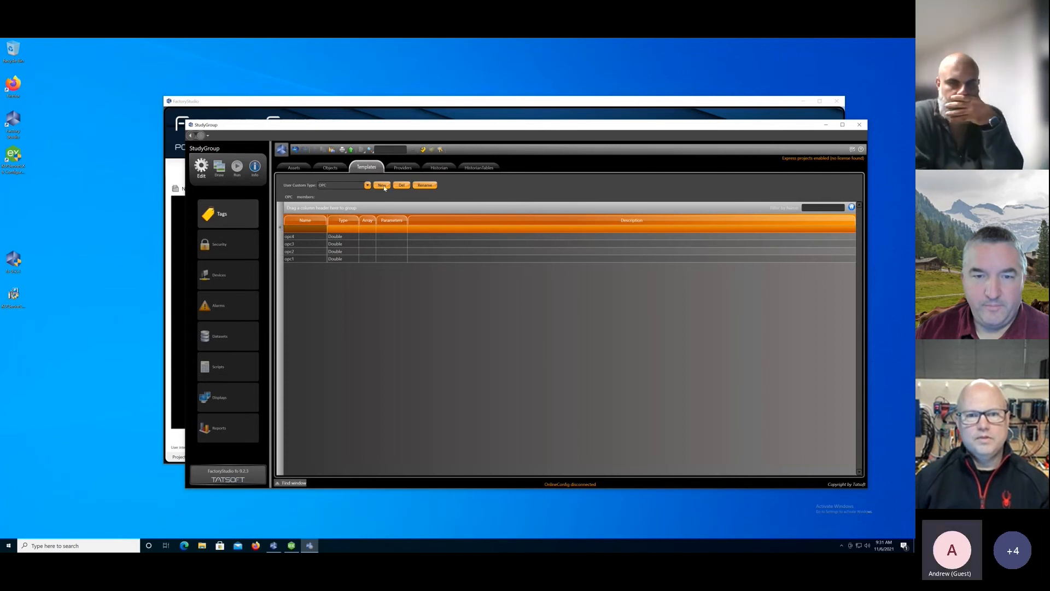
Create a new custom tag template type named SIM.
click(383, 186)
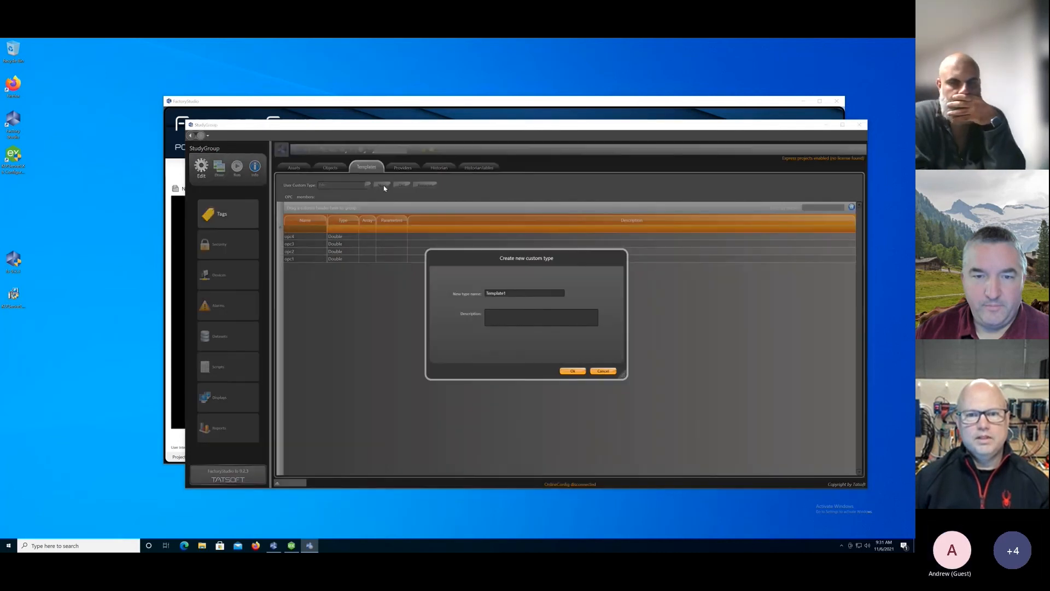
double_click(513, 298)
text(SIM)
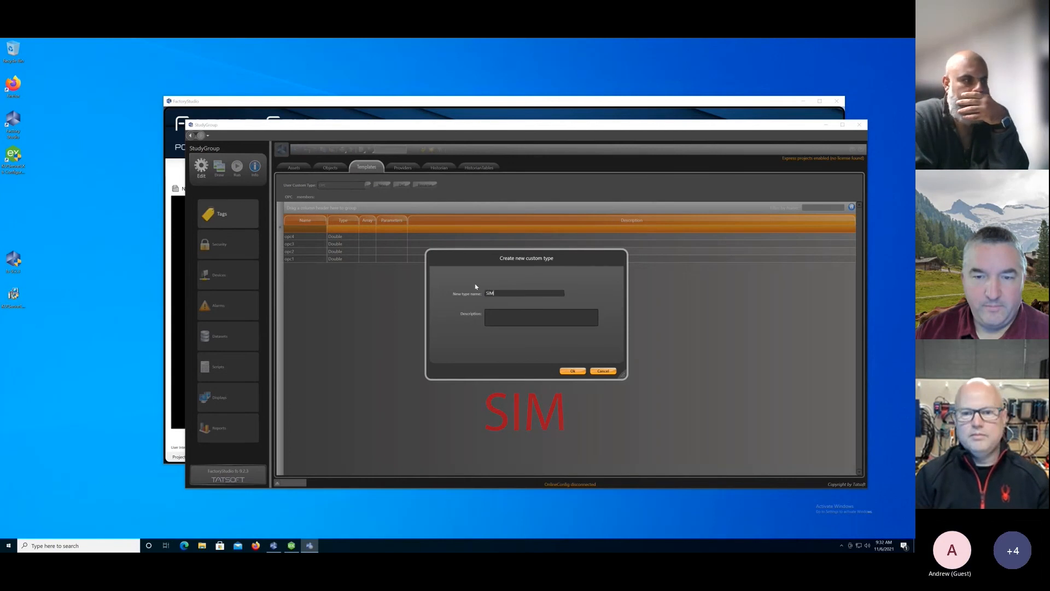
key(Return)
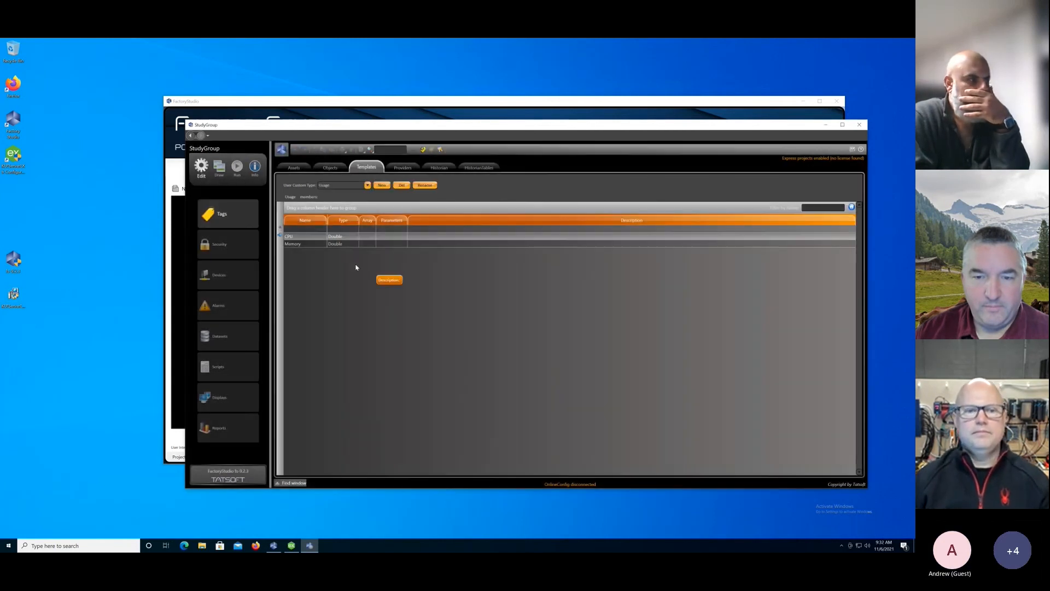
Show the SIM template's members and add a member named sim1 with the type Double.
click(368, 186)
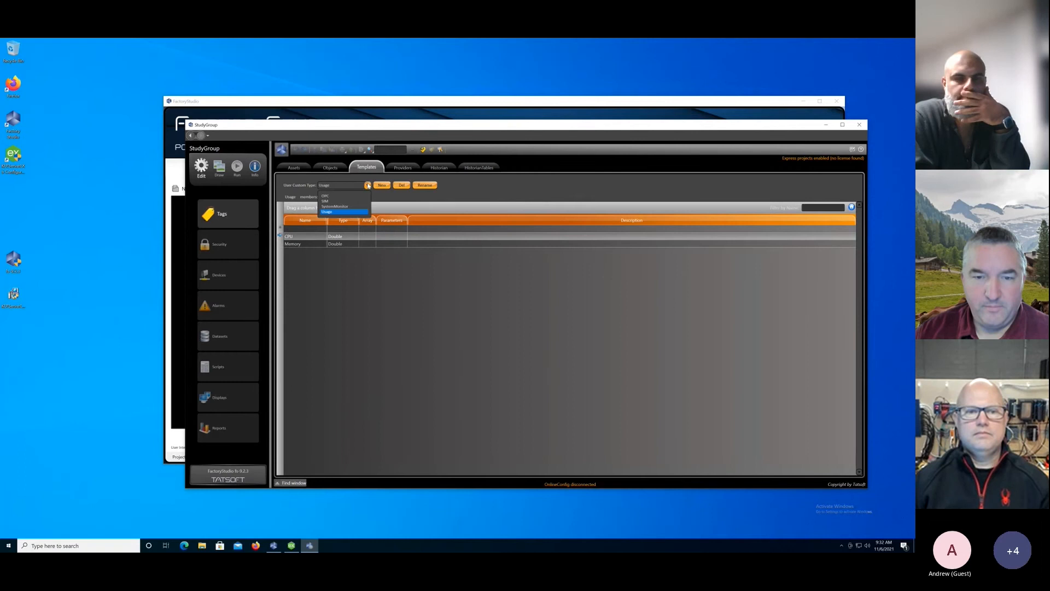
click(329, 201)
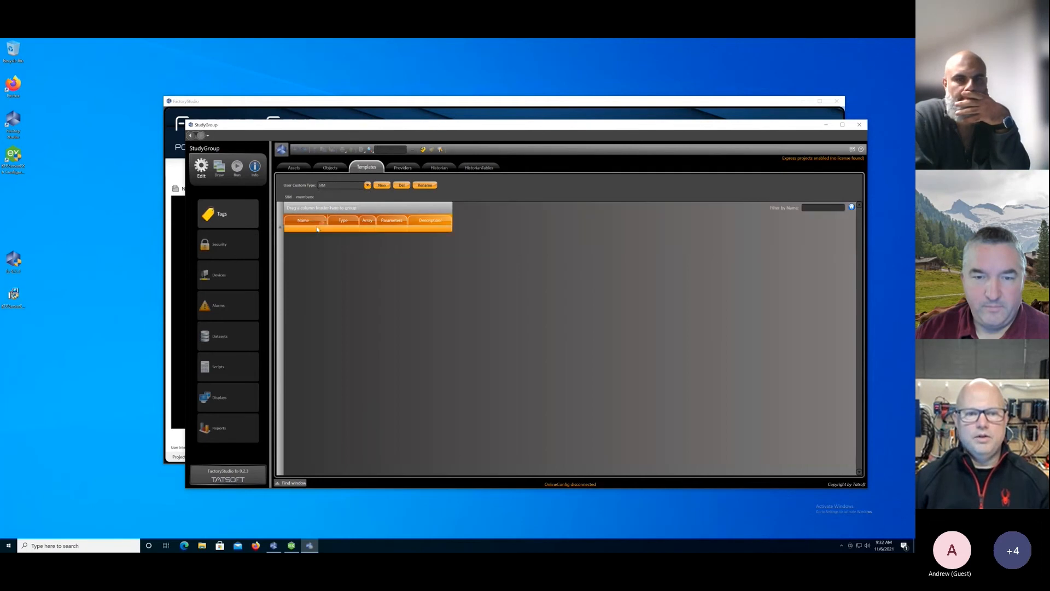
click(318, 230)
text(sim1)
key(Tab)
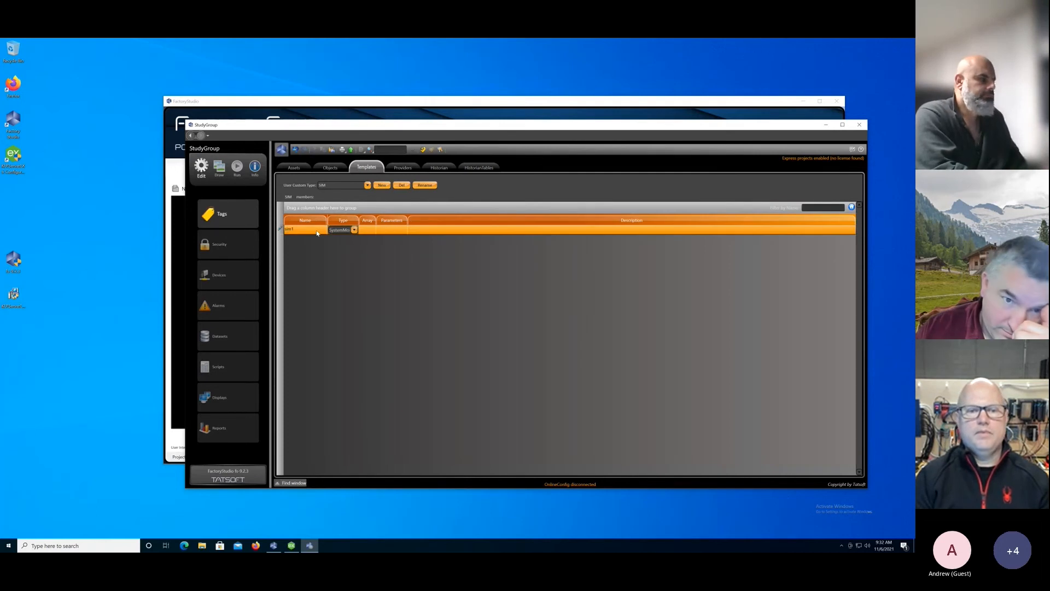
click(354, 230)
click(347, 256)
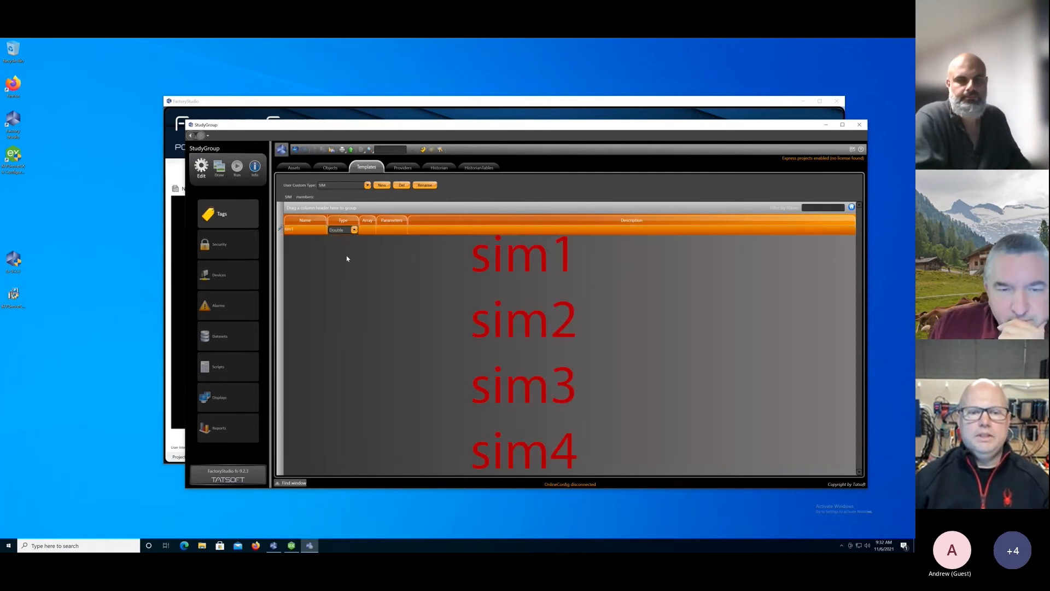
click(349, 258)
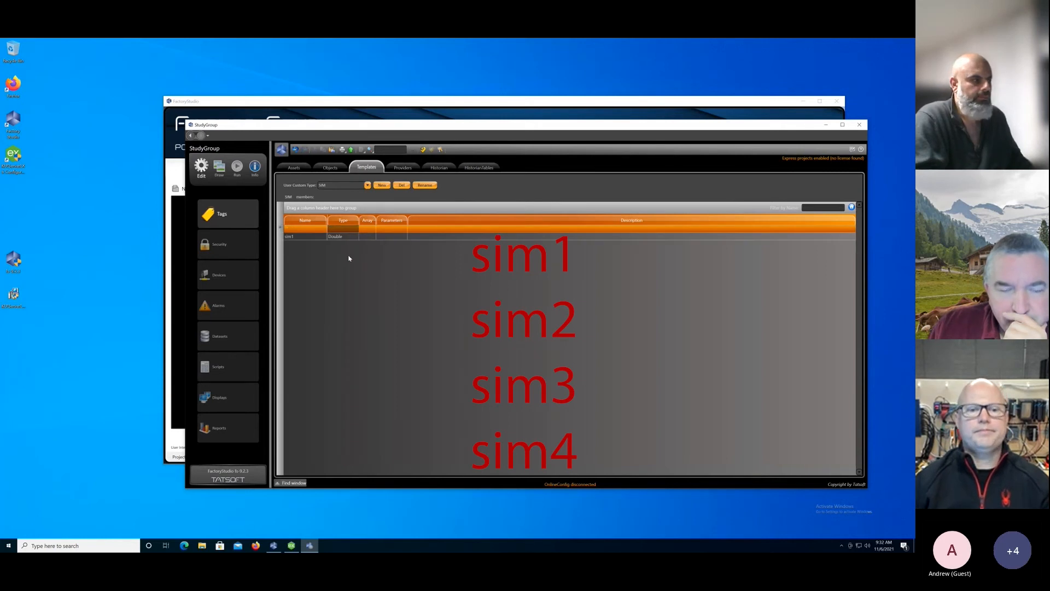
Add three more Double members named sim2, sim3 and sim4 to the SIM template.
click(302, 230)
text(sim2)
key(Return)
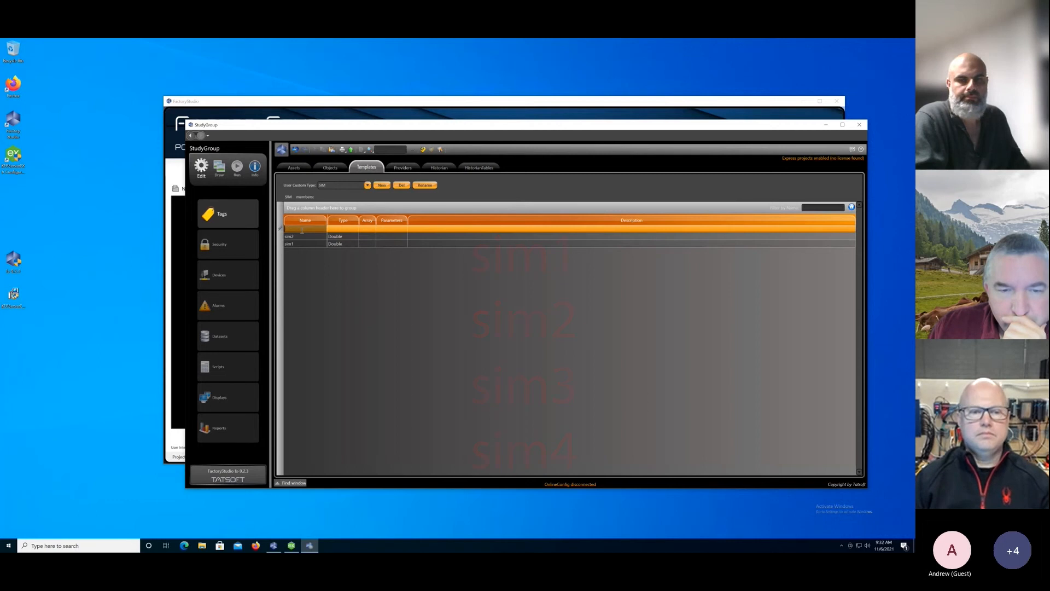
key(Return)
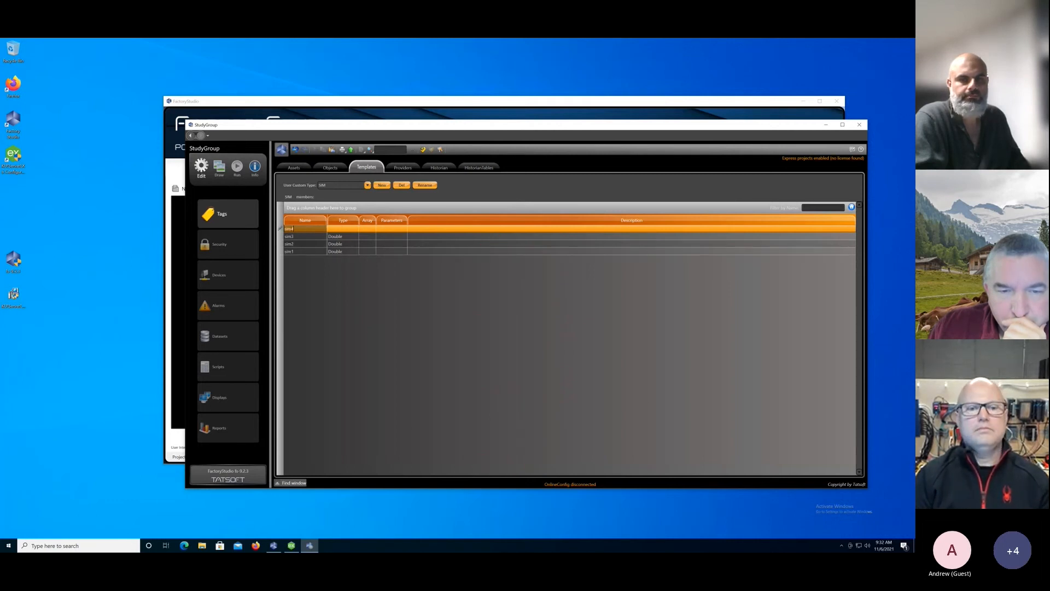
key(Return)
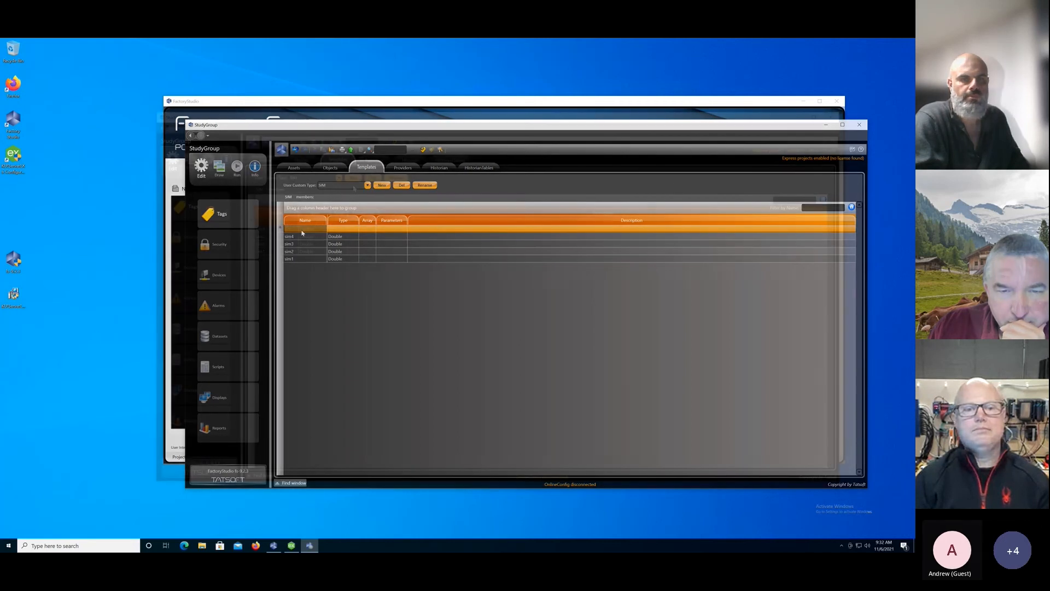
Create a new custom tag template type named with the user's first name.
click(354, 179)
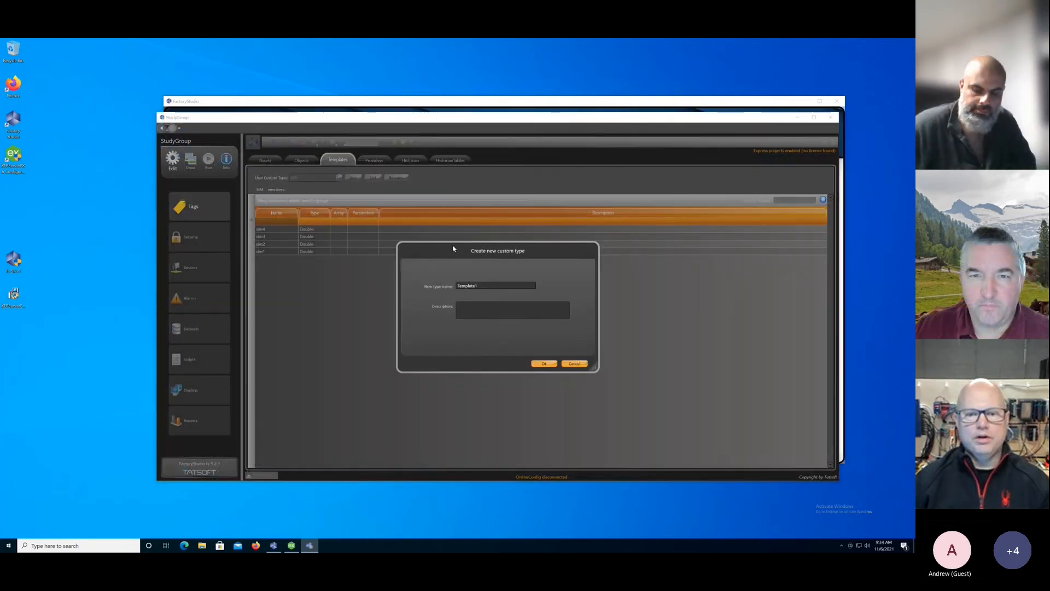
double_click(488, 286)
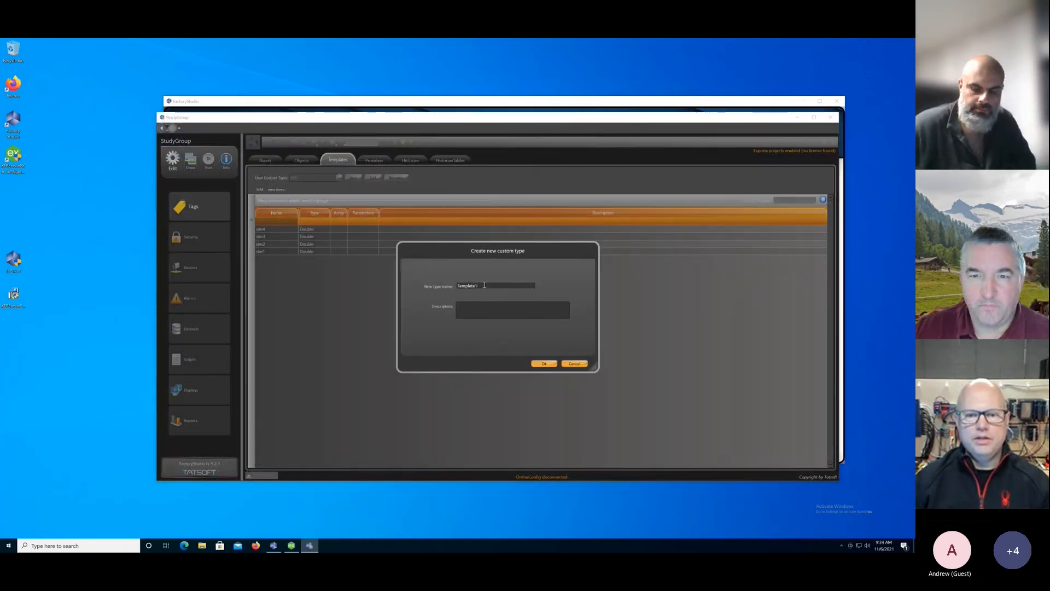
text(David)
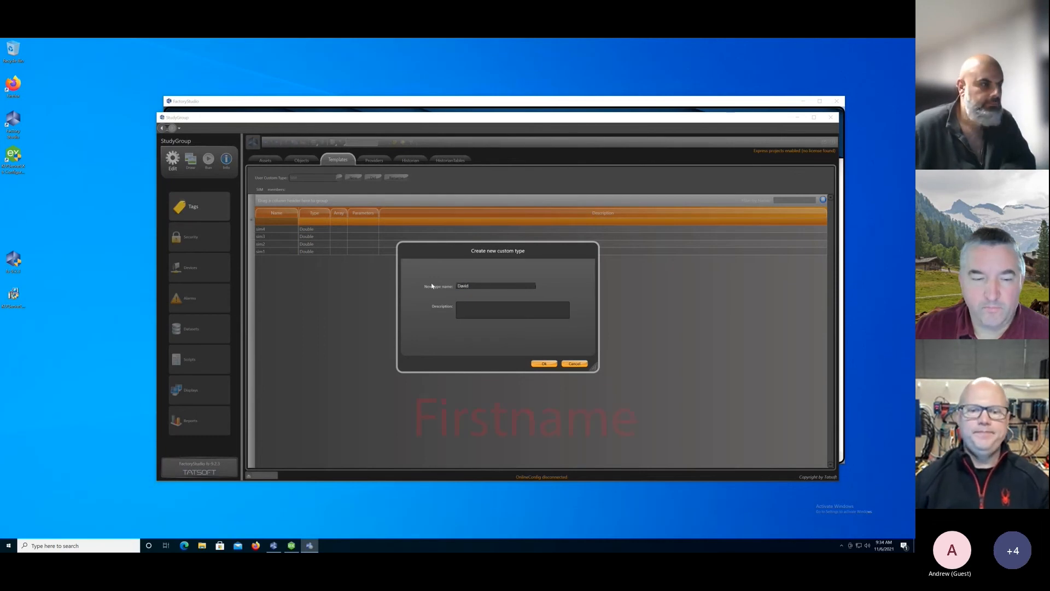
click(544, 364)
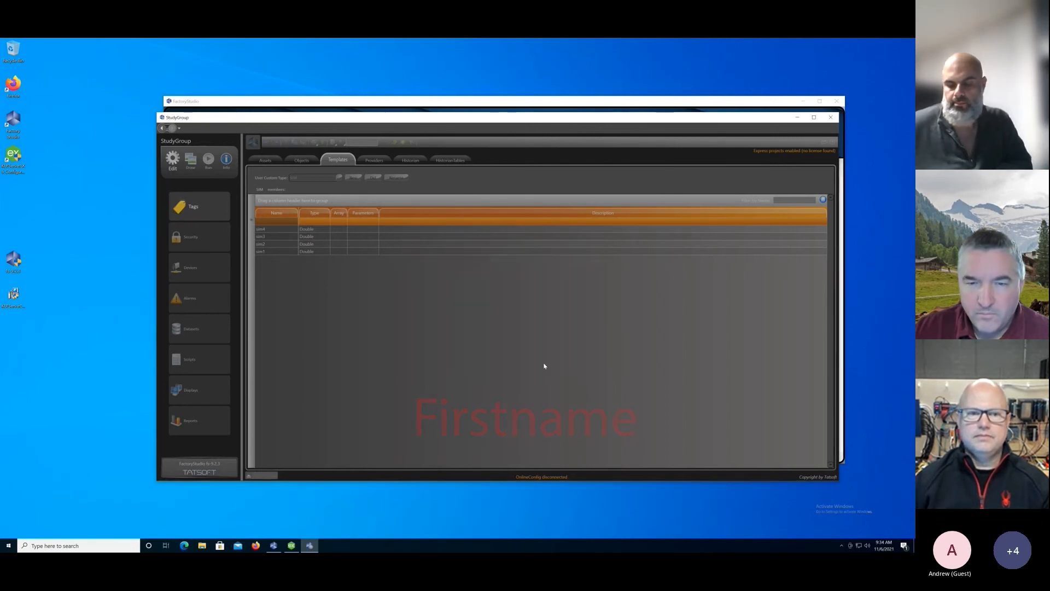
In the first-name template, add a member opc of type OPC and a member sim of type SIM.
click(323, 178)
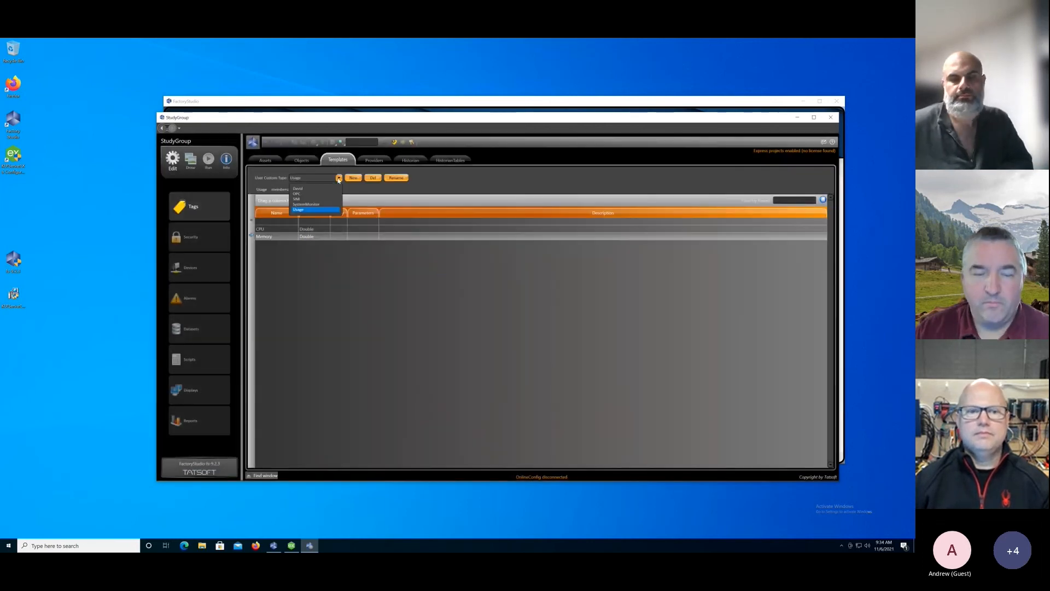
click(319, 189)
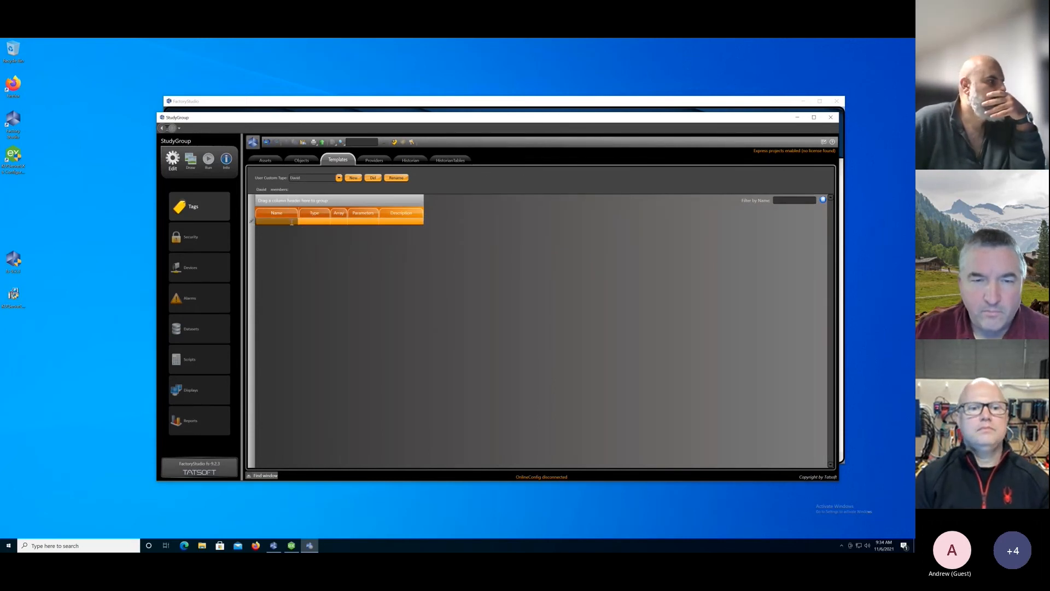
key(Tab)
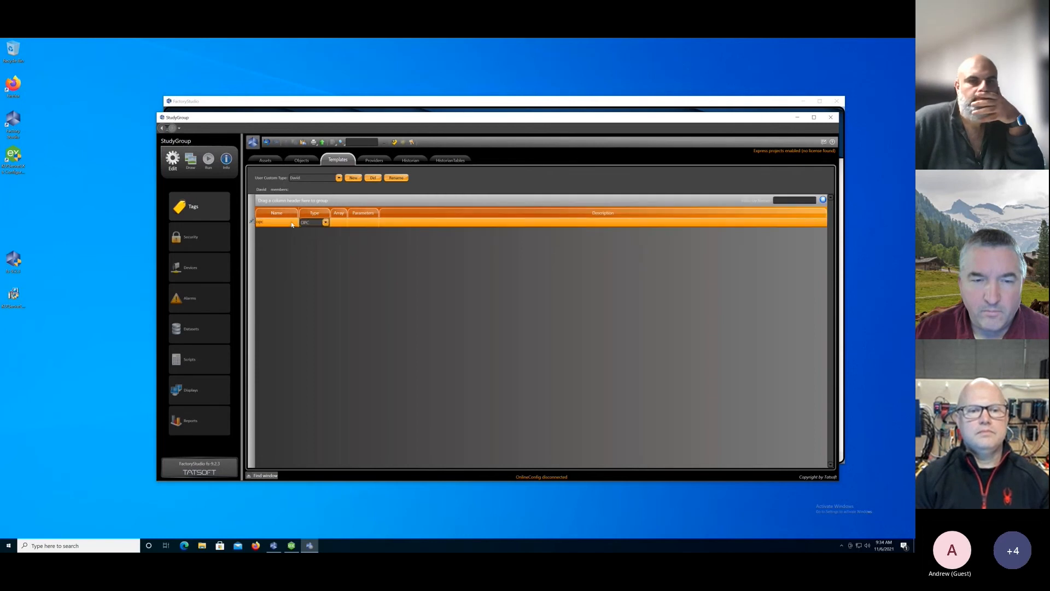
key(Return)
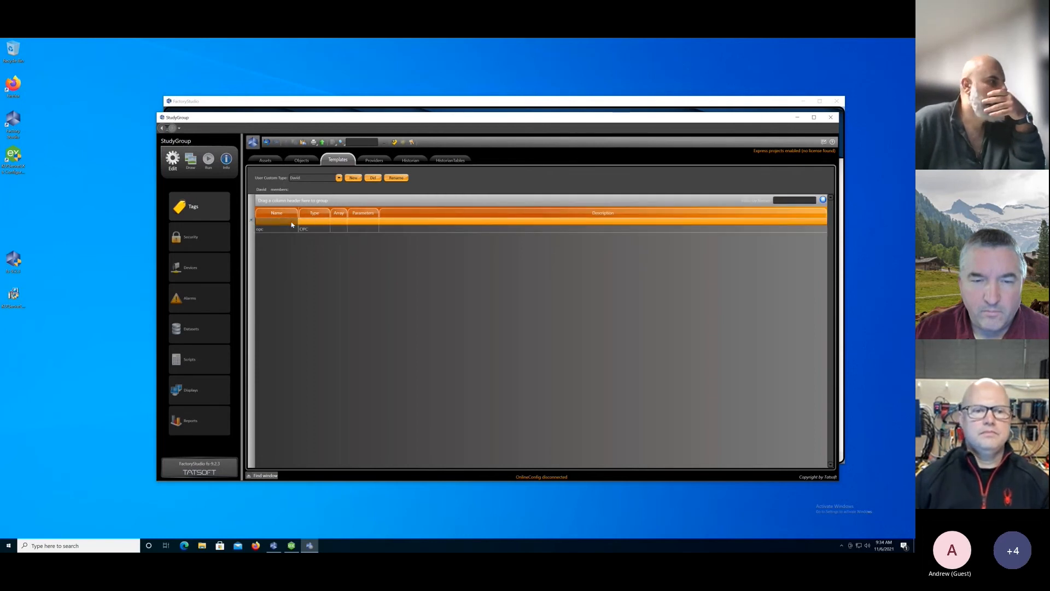
text(sim)
key(Tab)
key(Return)
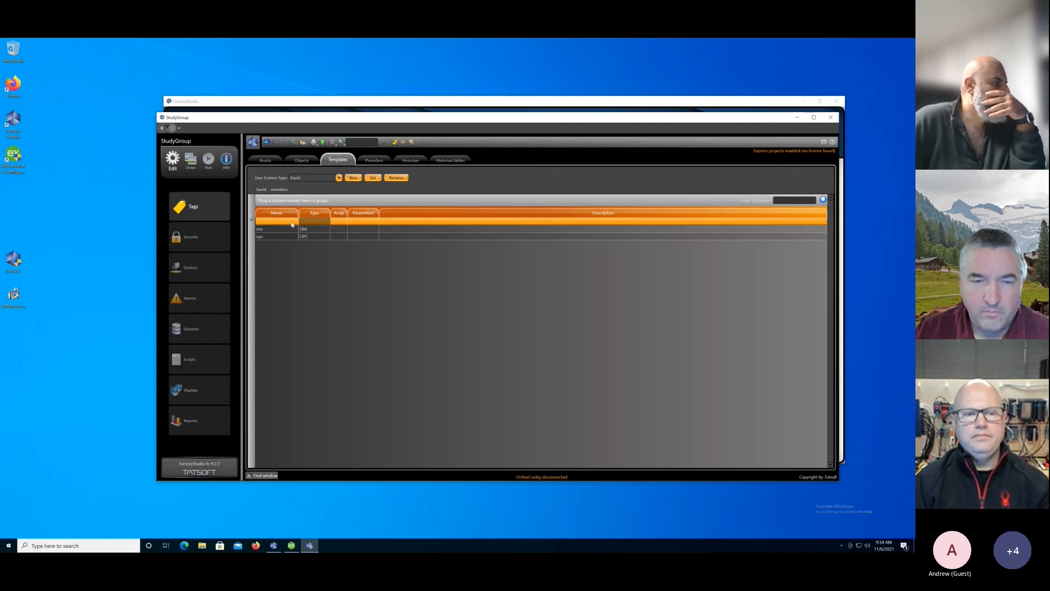
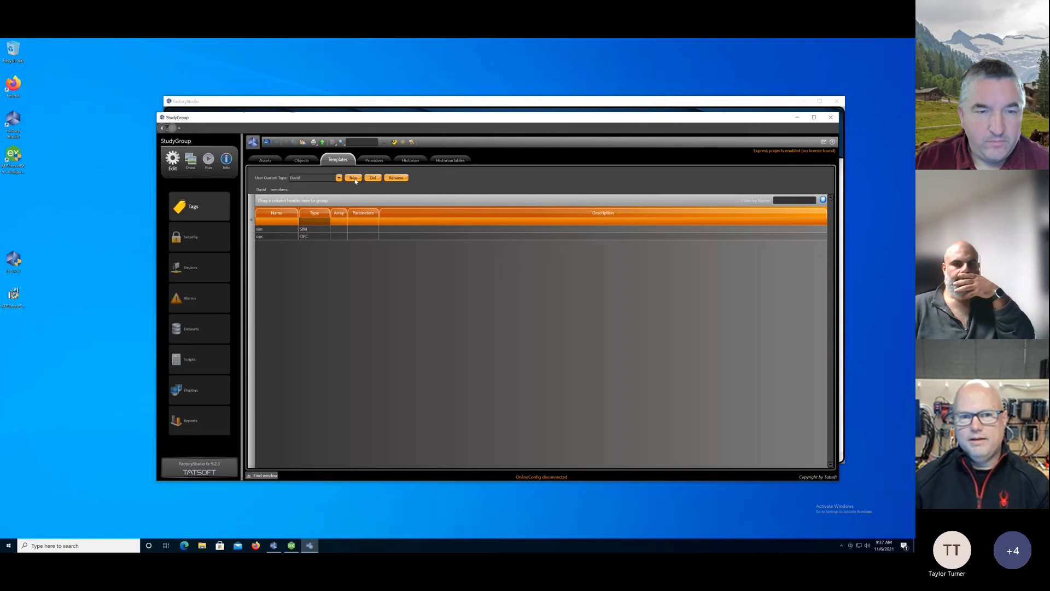
Create a new custom tag template type named StudyGroup.
click(353, 178)
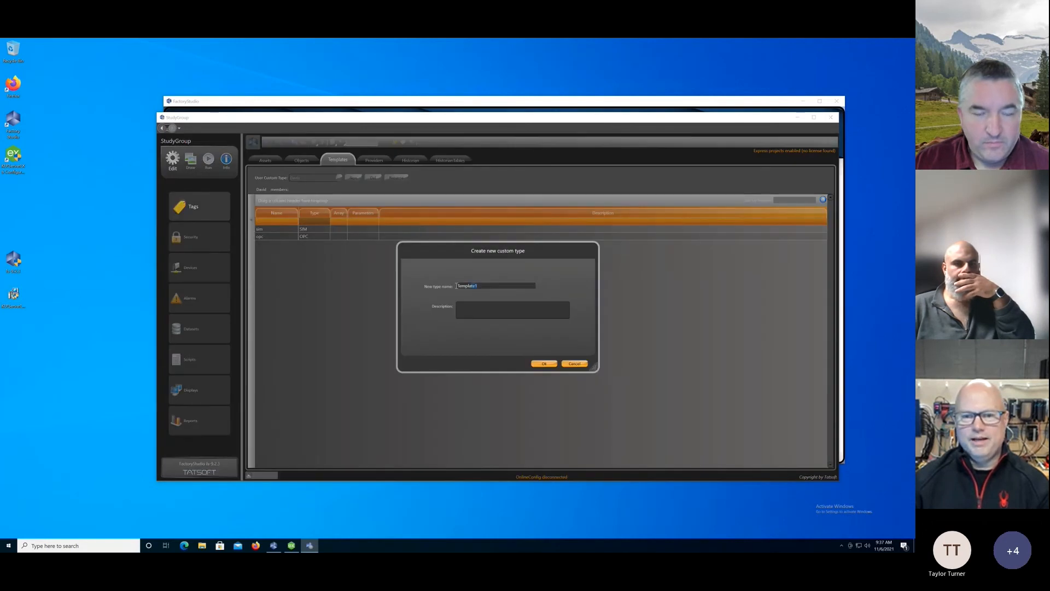
drag(457, 285, 445, 286)
text(study)
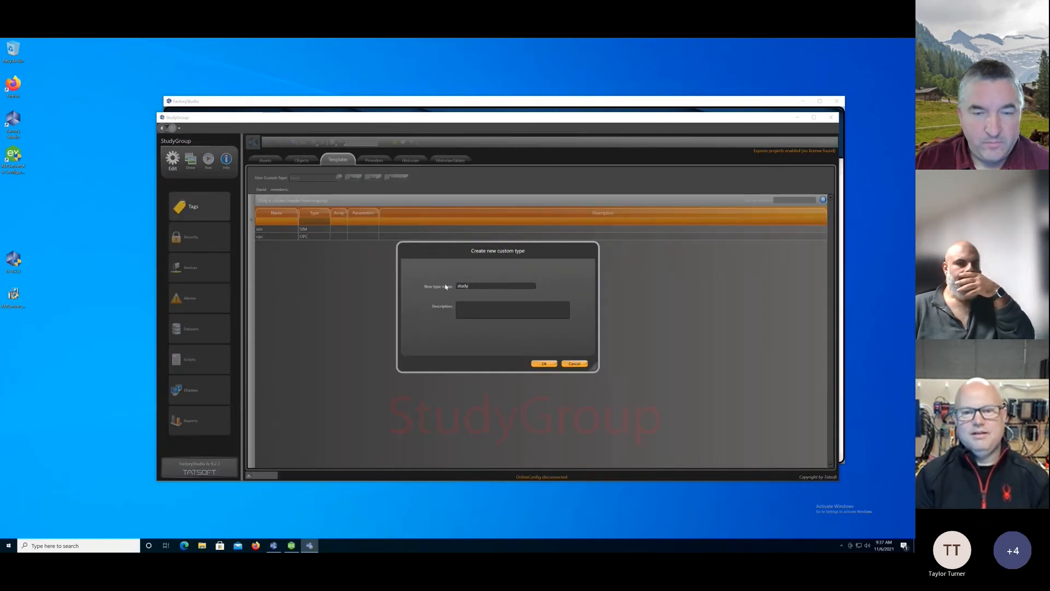
text(study)
key(BackSpace)
key(BackSpace)
key(BackSpace)
key(BackSpace)
key(BackSpace)
text(S)
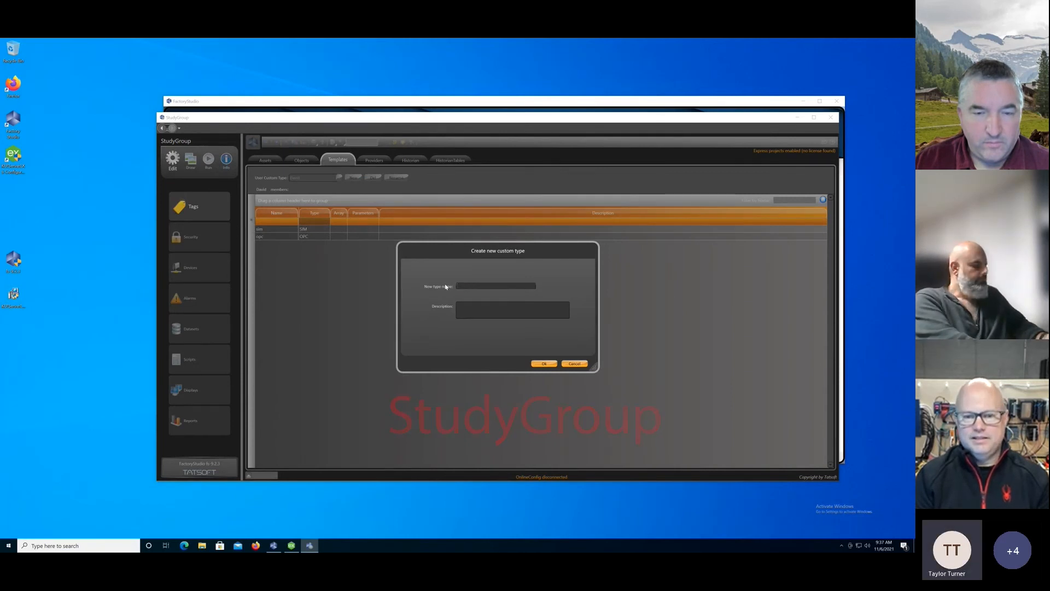
text(tudyGroup)
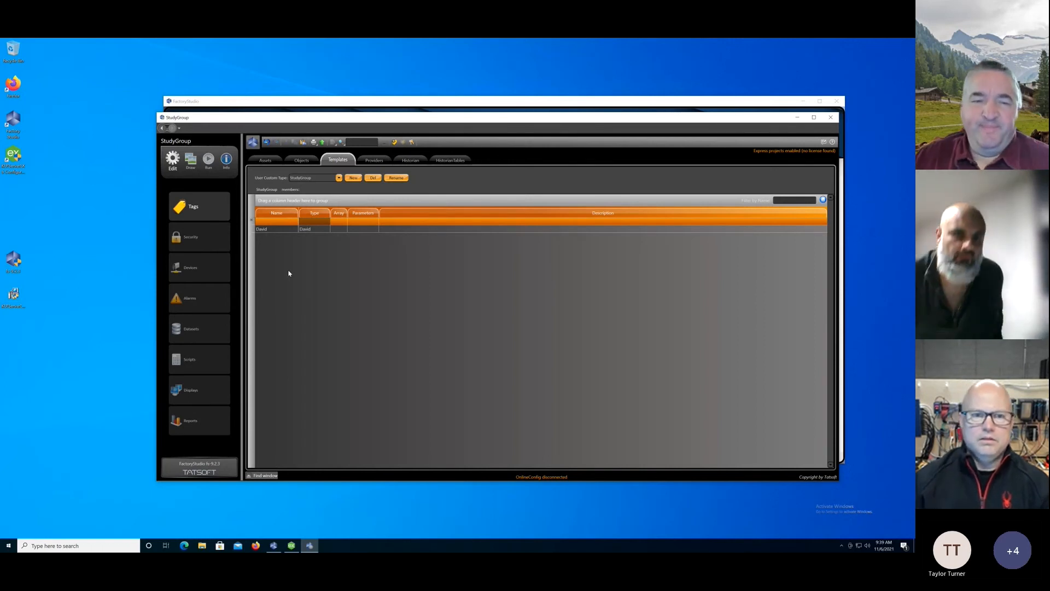
Review the members of the OPC, SIM, first-name and StudyGroup templates in turn.
click(339, 177)
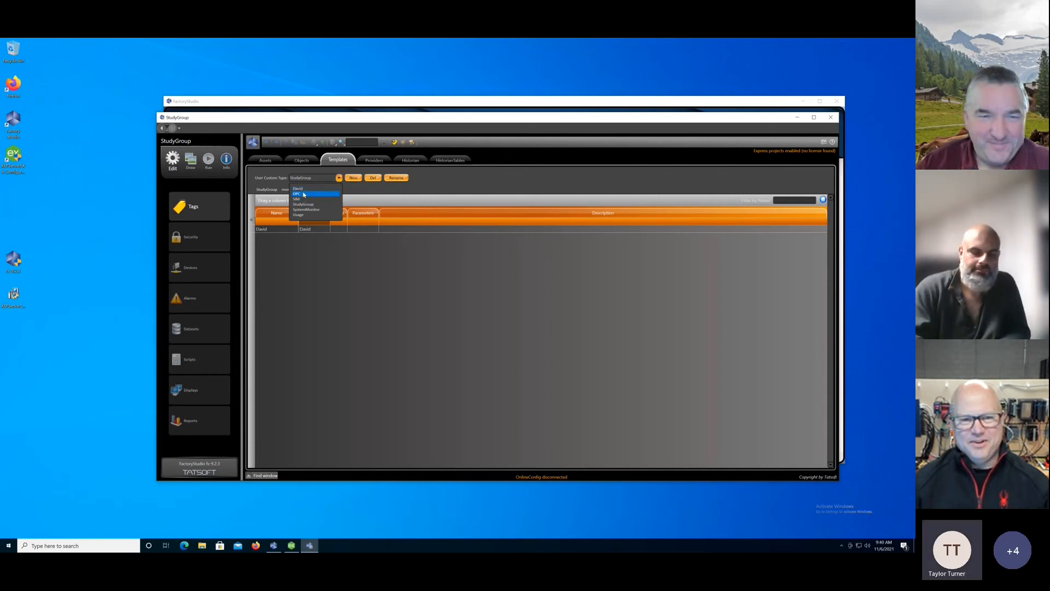
click(304, 194)
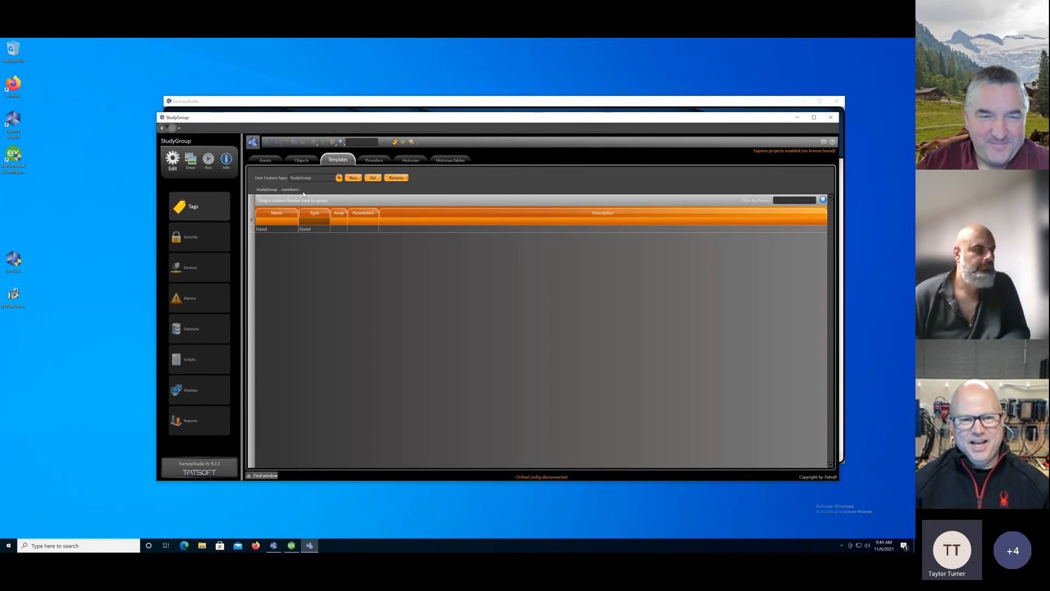
click(339, 178)
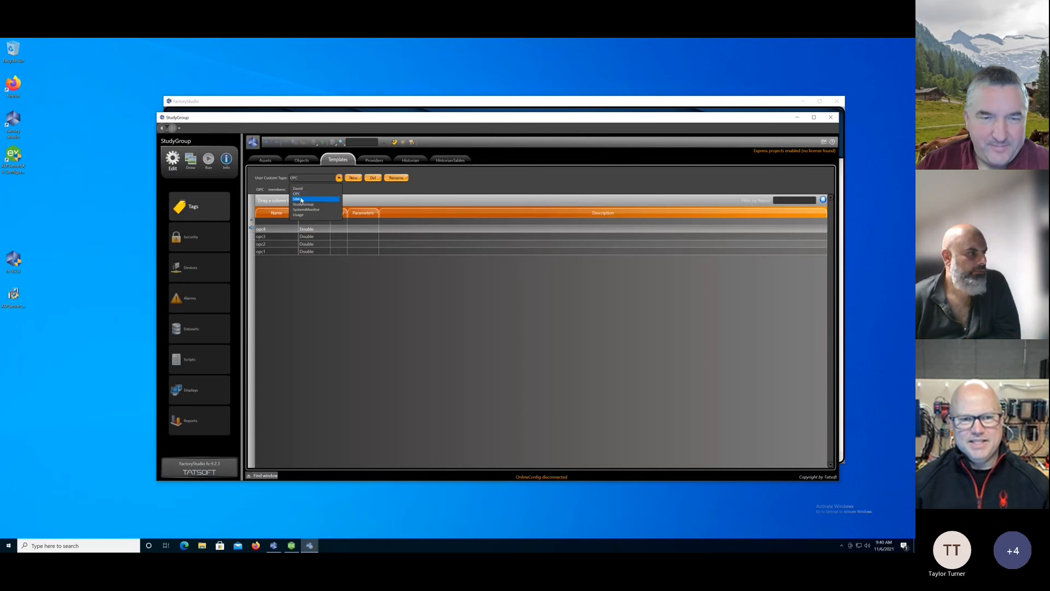
click(300, 201)
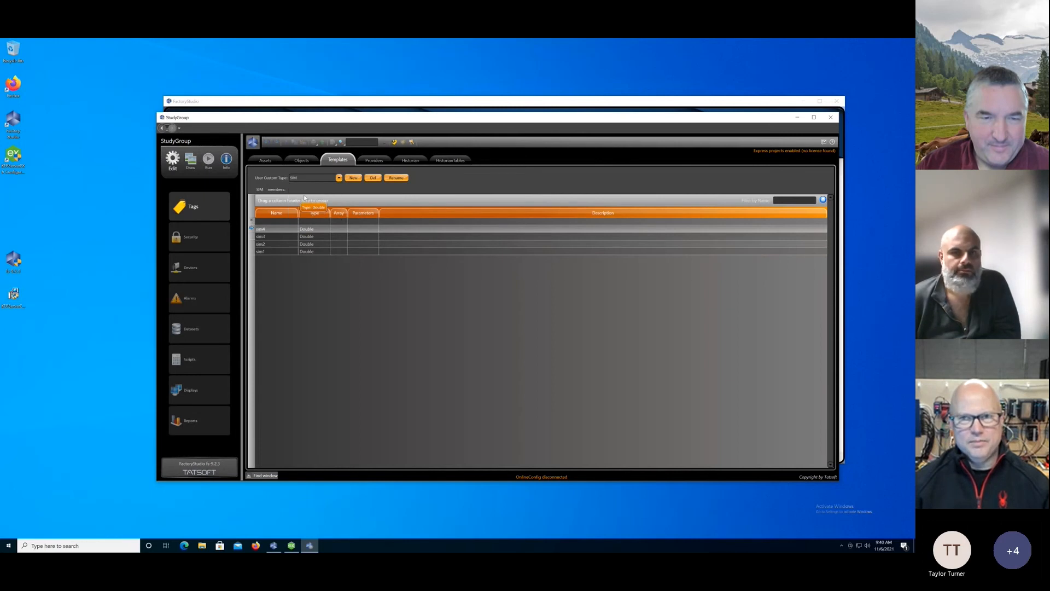
click(339, 179)
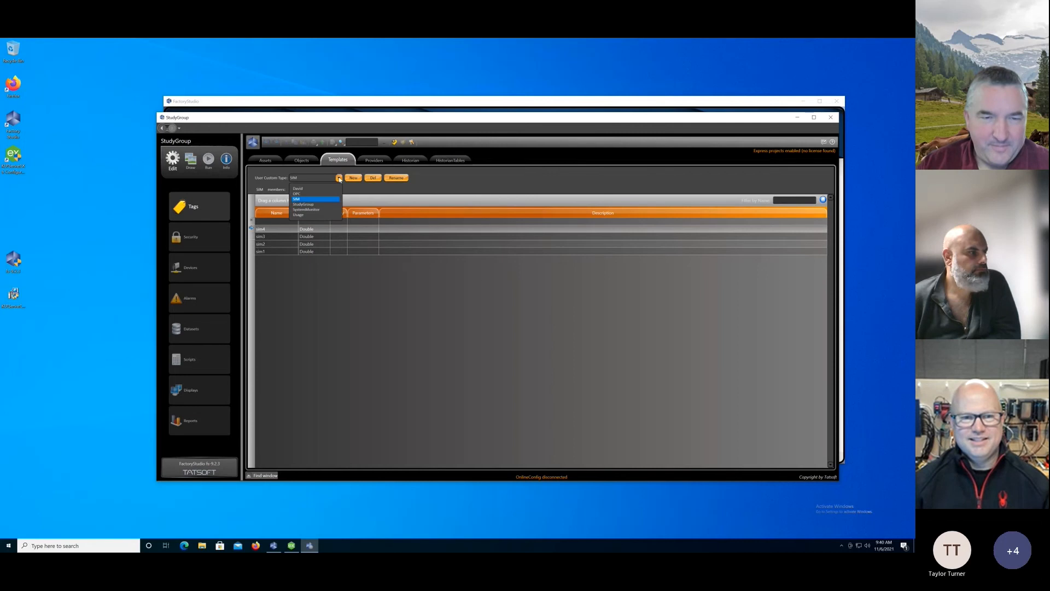
click(306, 190)
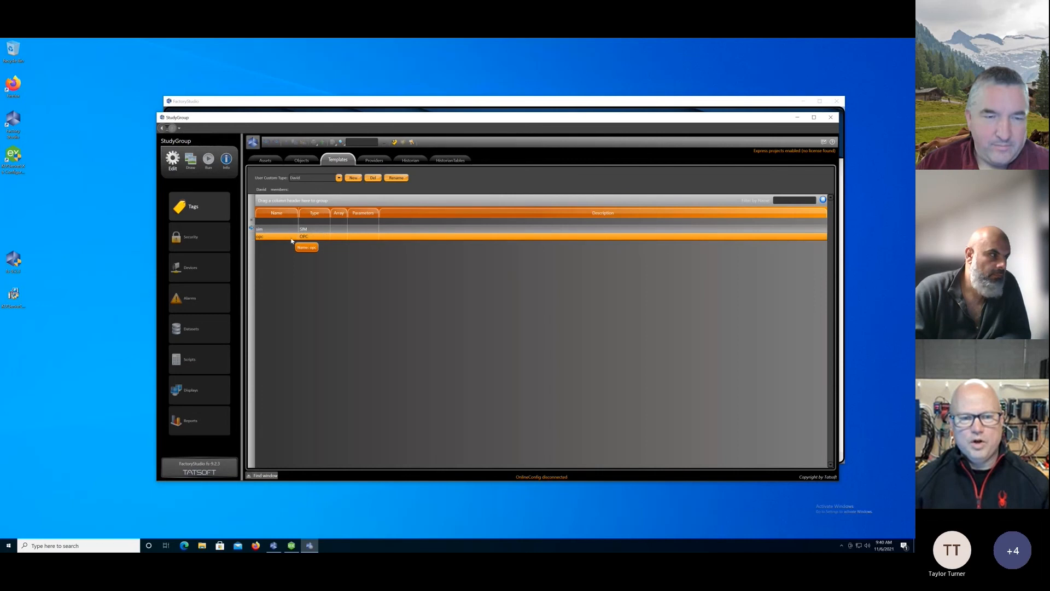
click(339, 177)
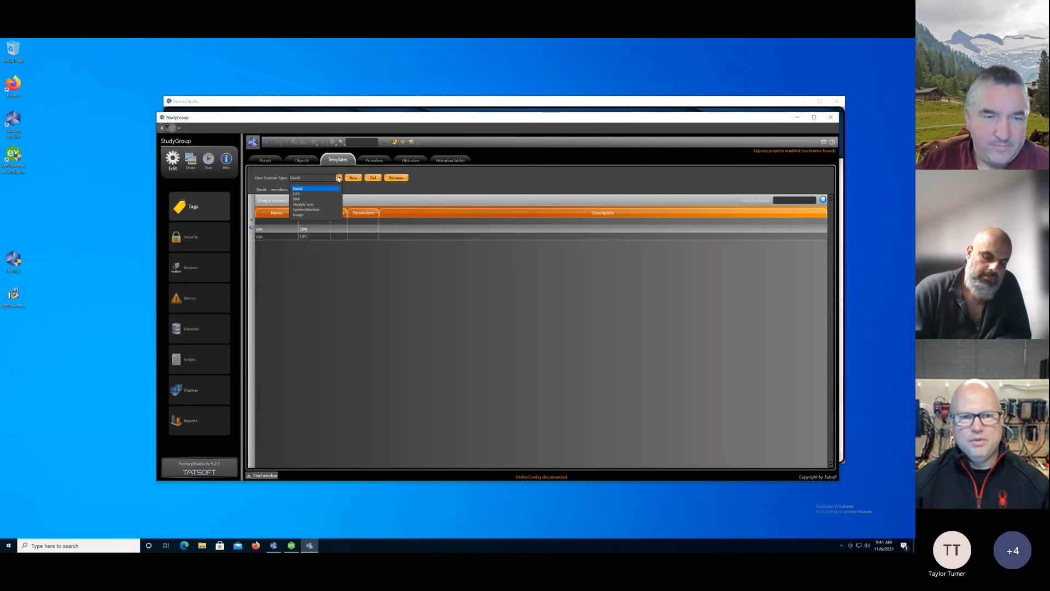
click(305, 204)
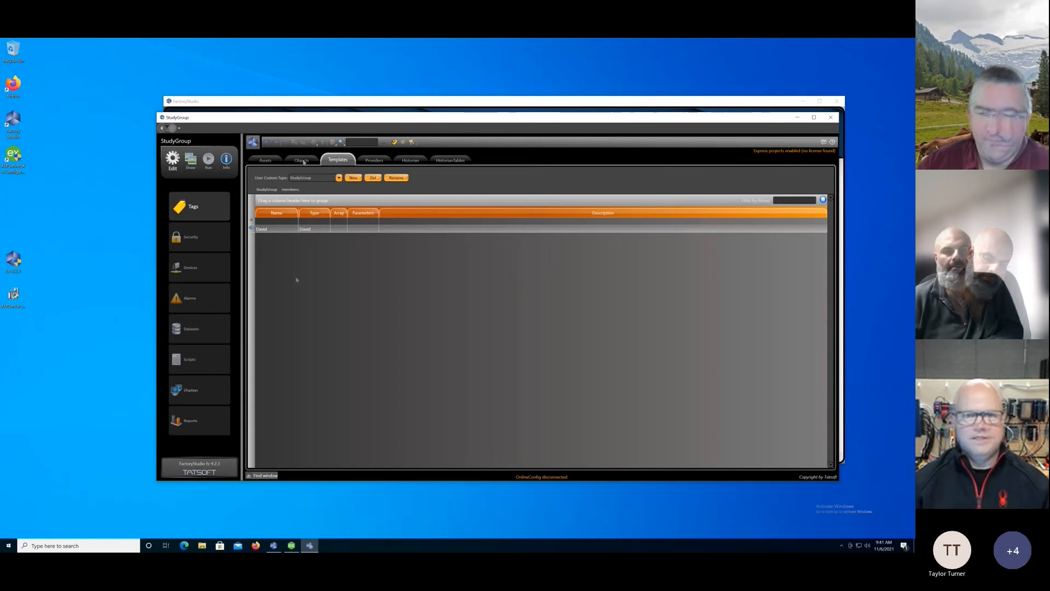
Add a tag object named StudyGroup and set its type to the StudyGroup template.
click(303, 162)
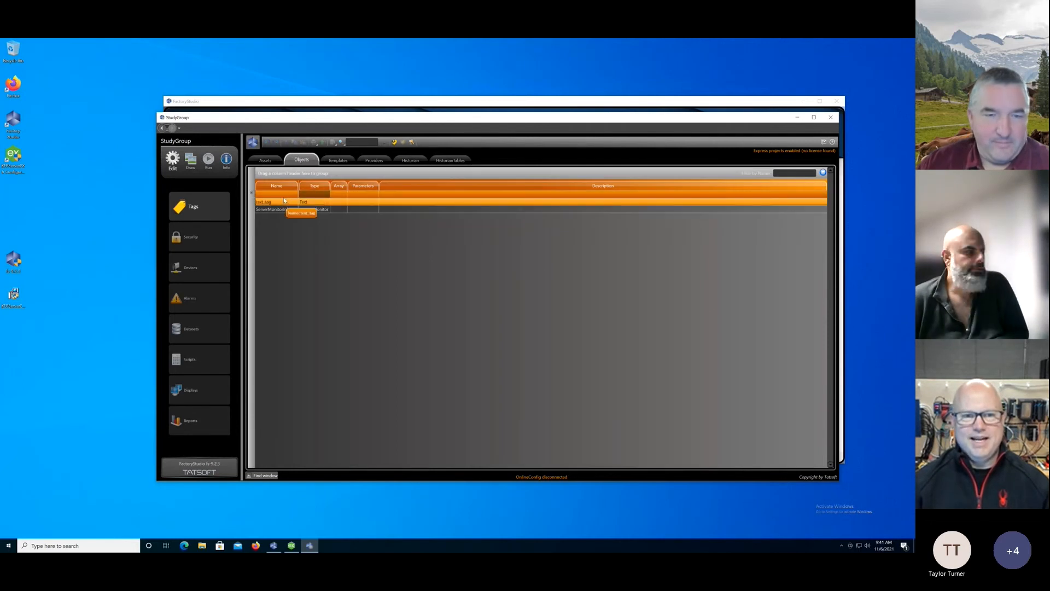
click(283, 196)
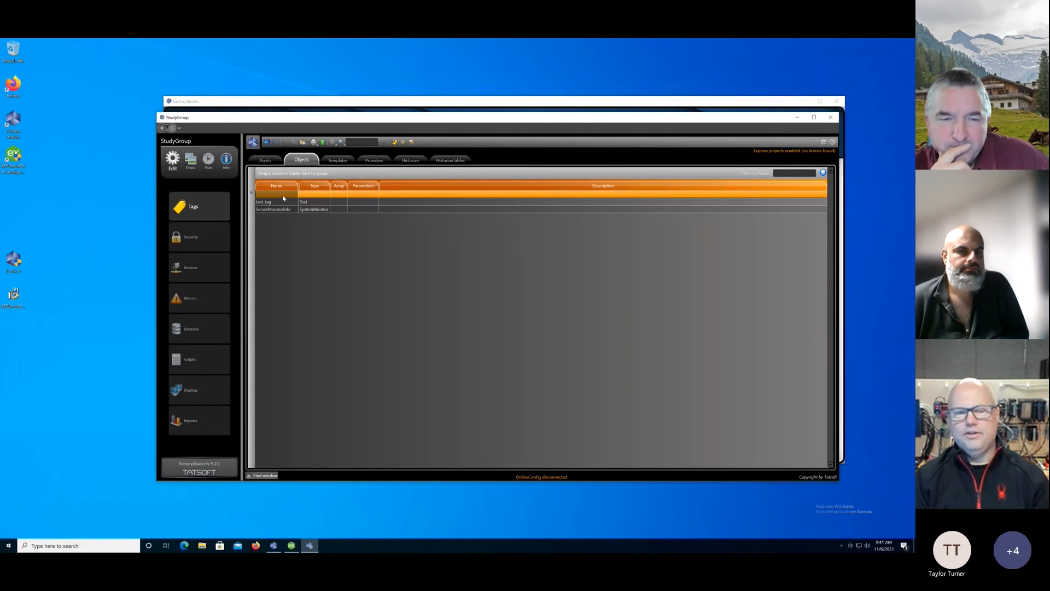
click(283, 196)
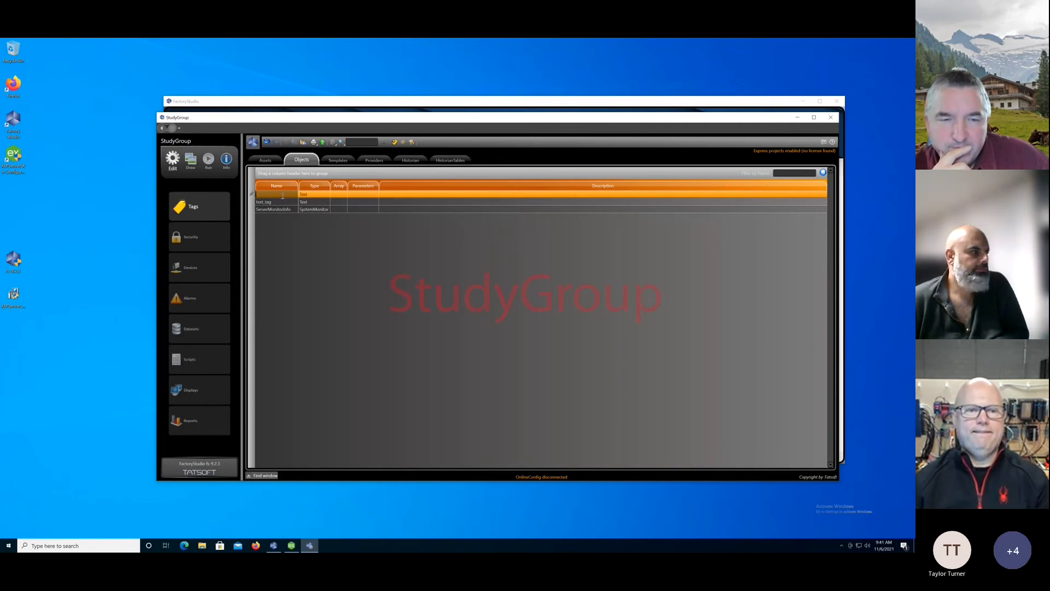
text(StudyStudy)
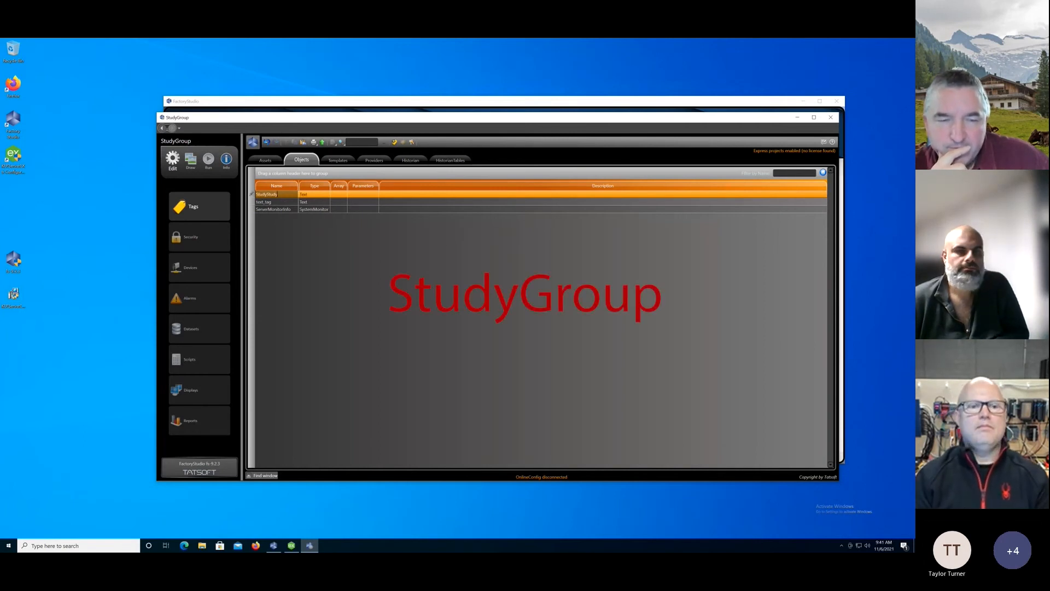
key(BackSpace)
key(BackSpace)
key(BackSpace)
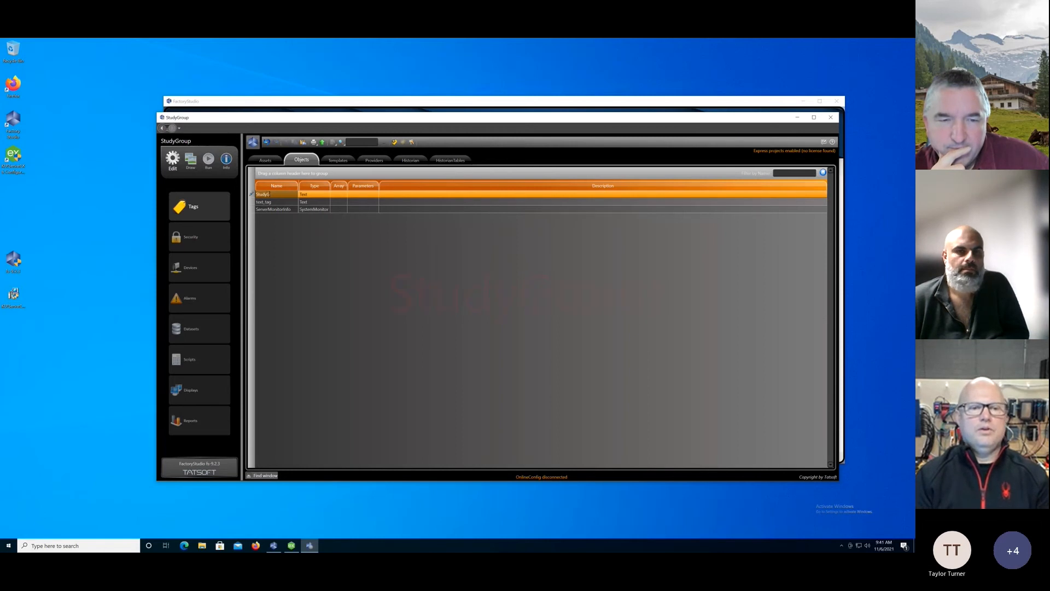
key(Return)
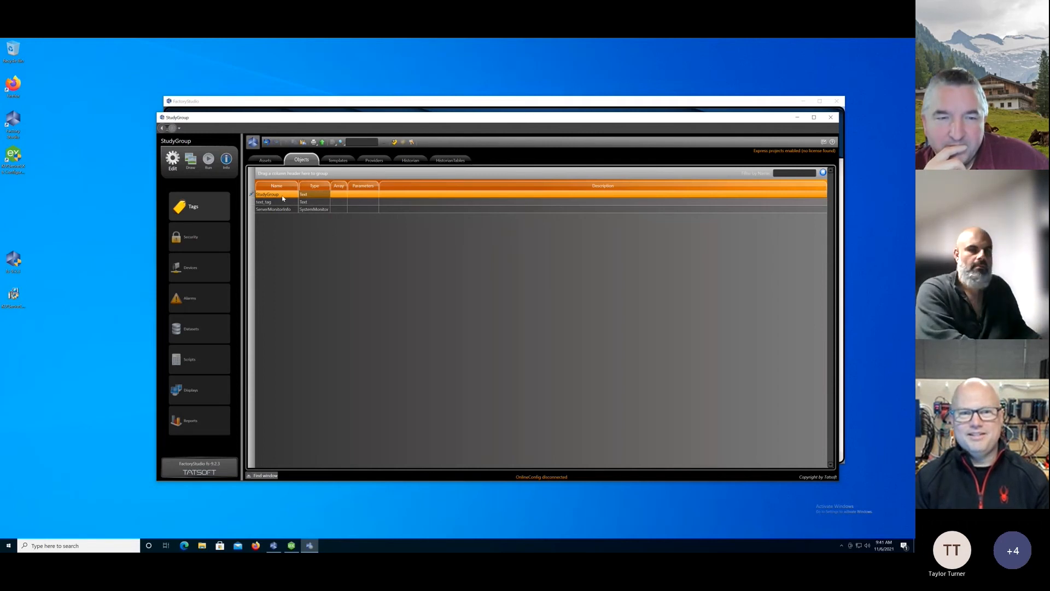
click(314, 196)
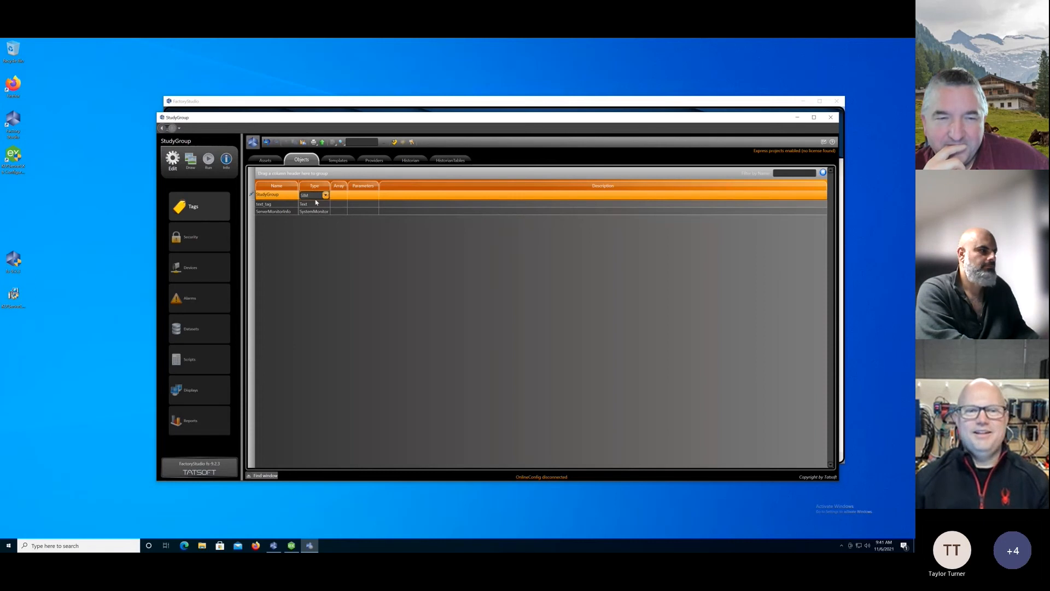
click(325, 195)
click(319, 298)
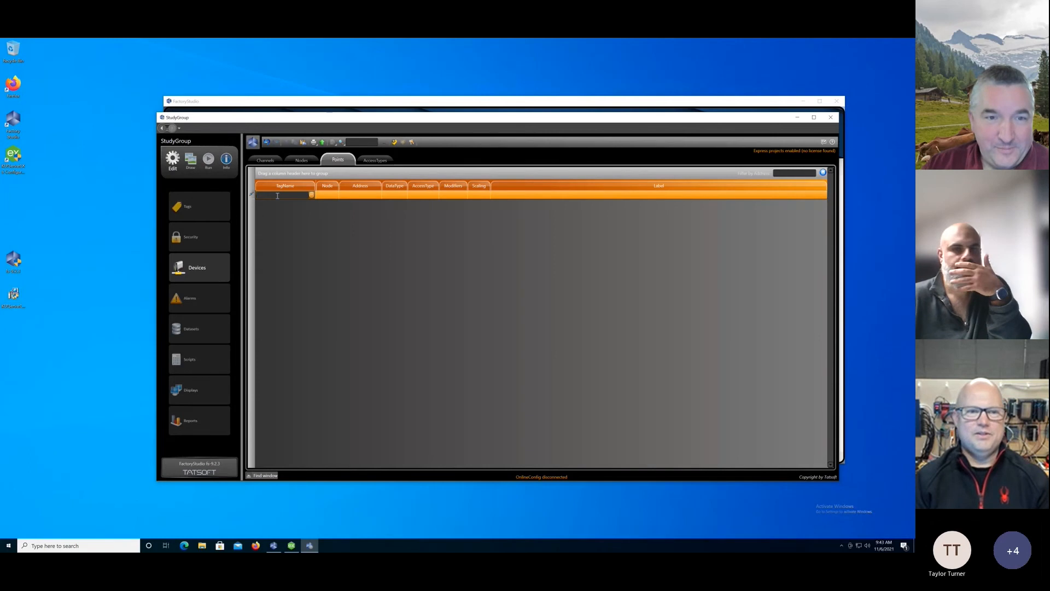
Add a device point for the opc1 tag in the opc member under StudyGroup's first-name member, and assign it to the OPC UA node.
text(s)
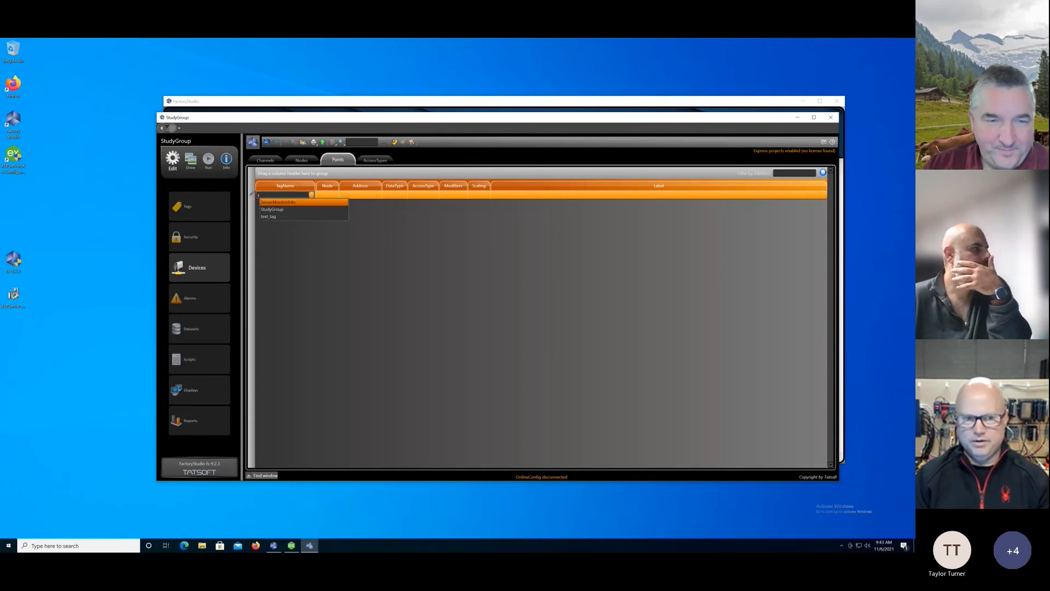
key(Down)
key(Return)
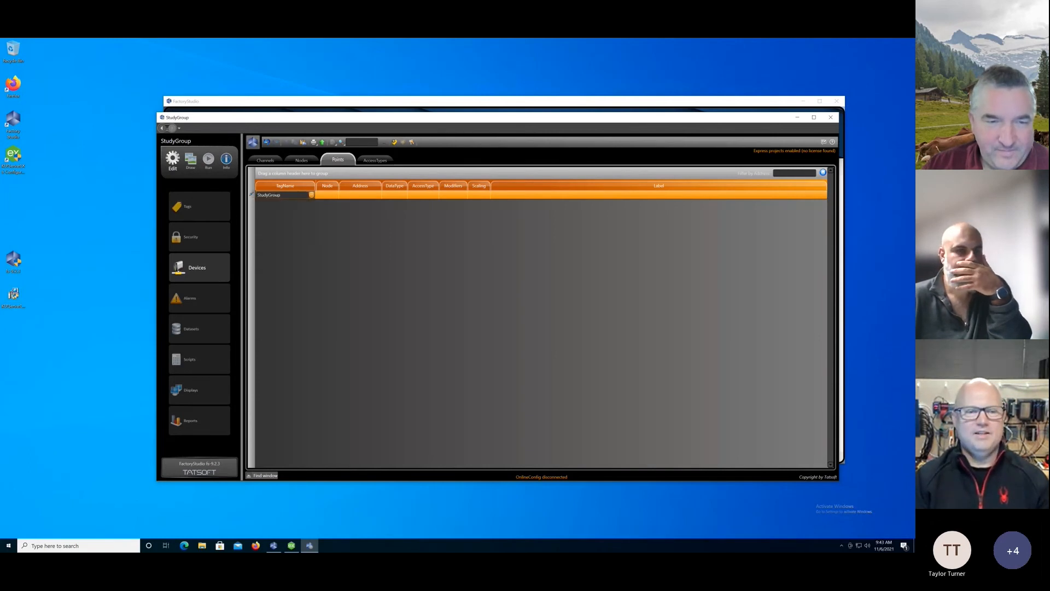
text(.)
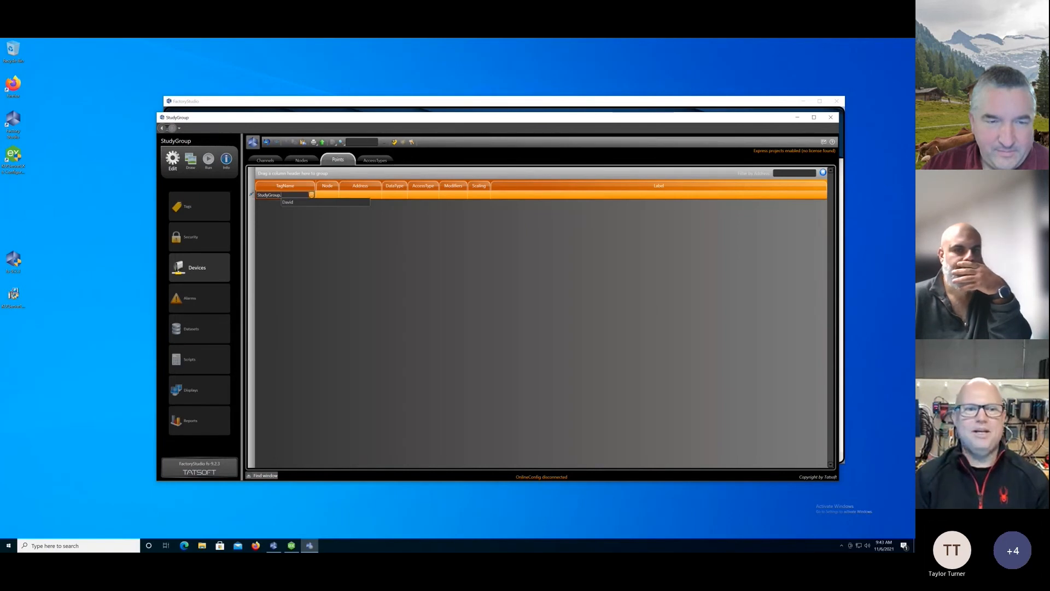
text(d)
text(avid.p)
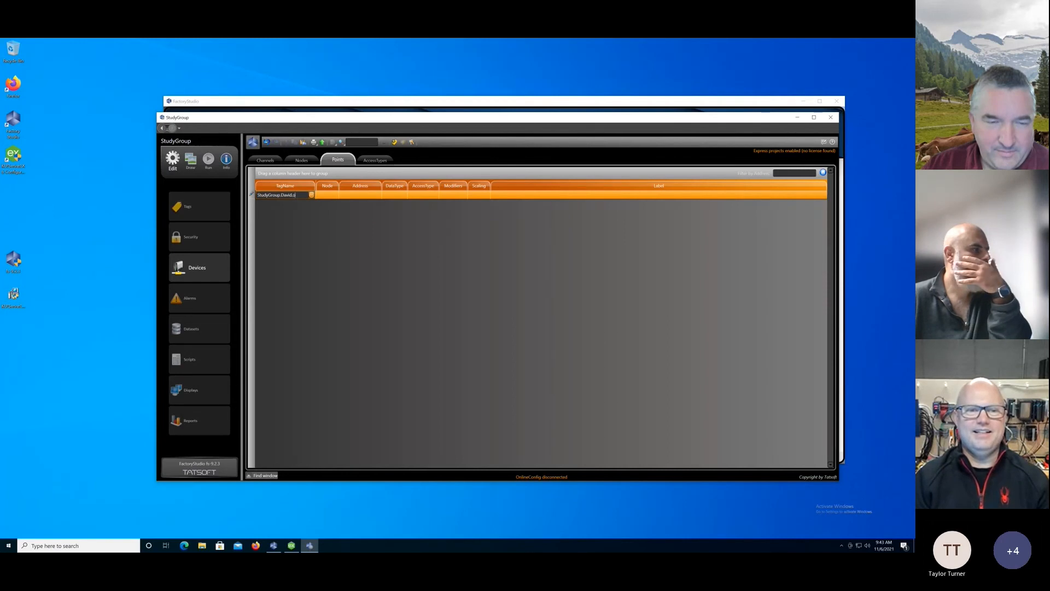
text(pc.)
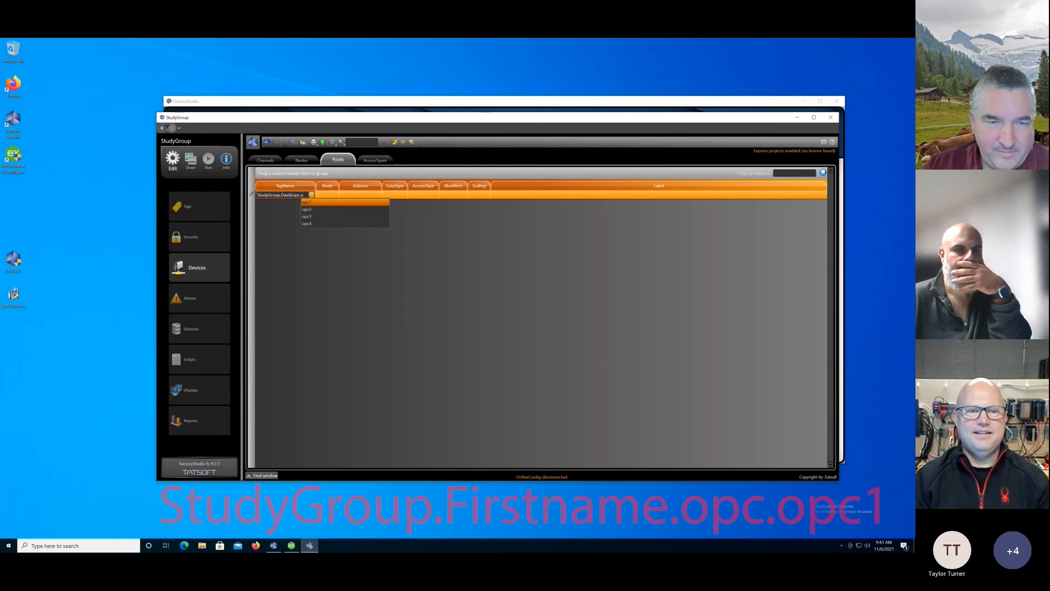
text(opc1)
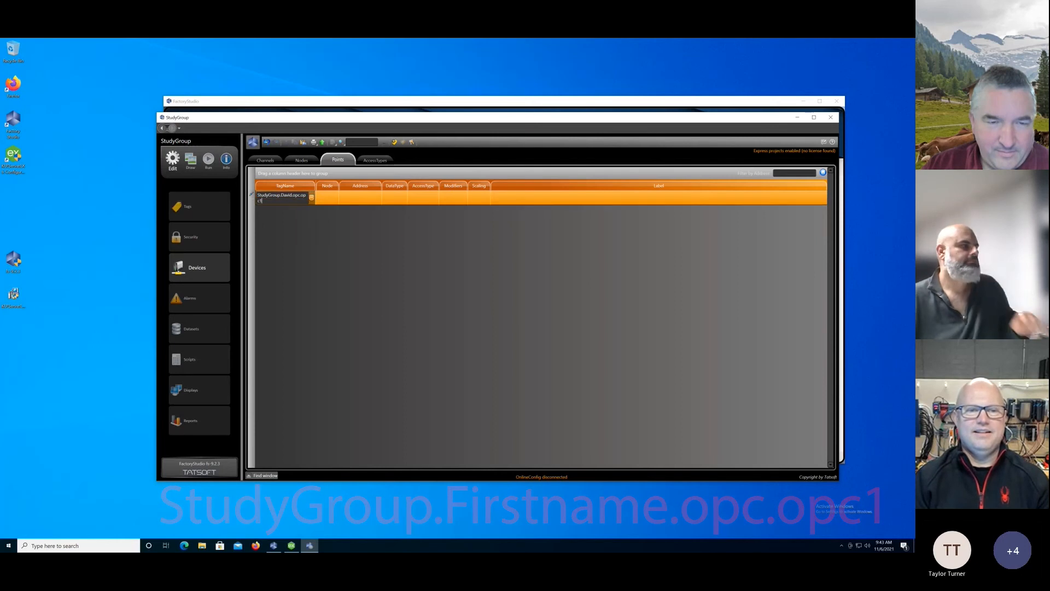
click(325, 197)
click(334, 195)
click(332, 210)
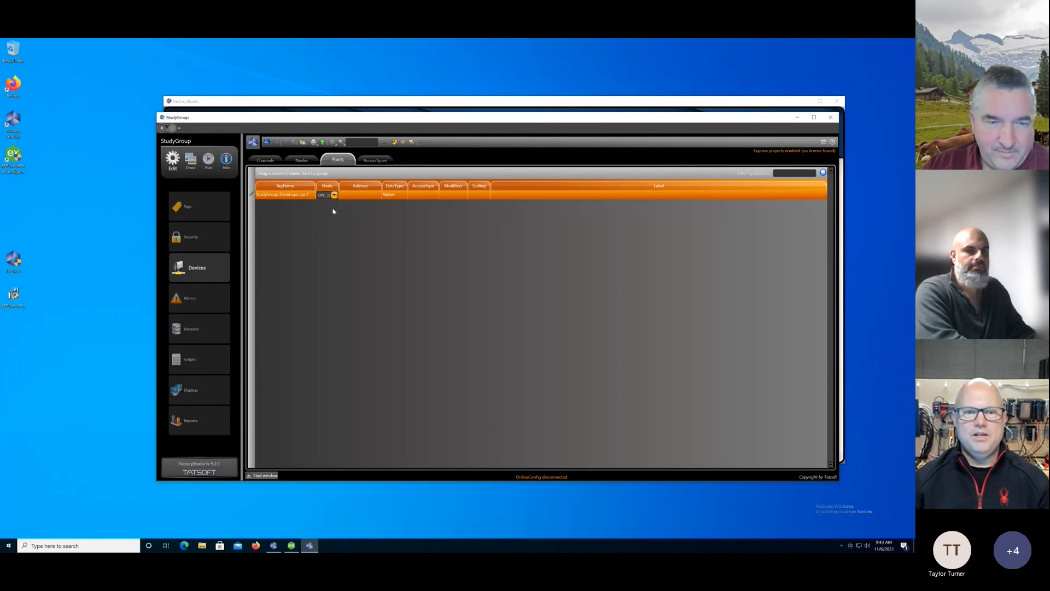
Browse the OPC UA server items and set the opc1 point's address to ns=2;s=Simulation Examples.Functions.Sine1.
click(372, 195)
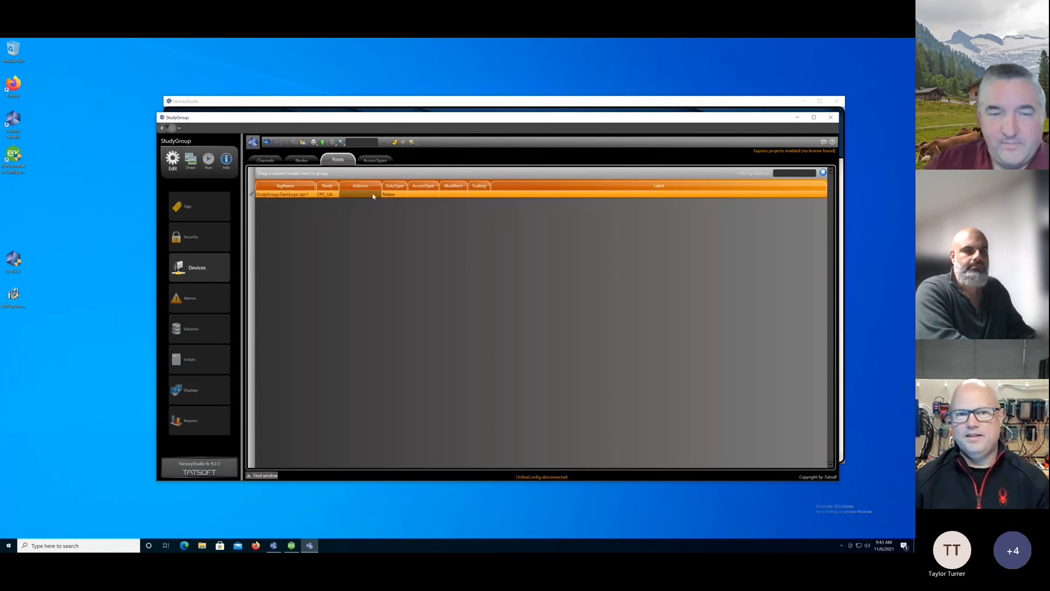
click(378, 194)
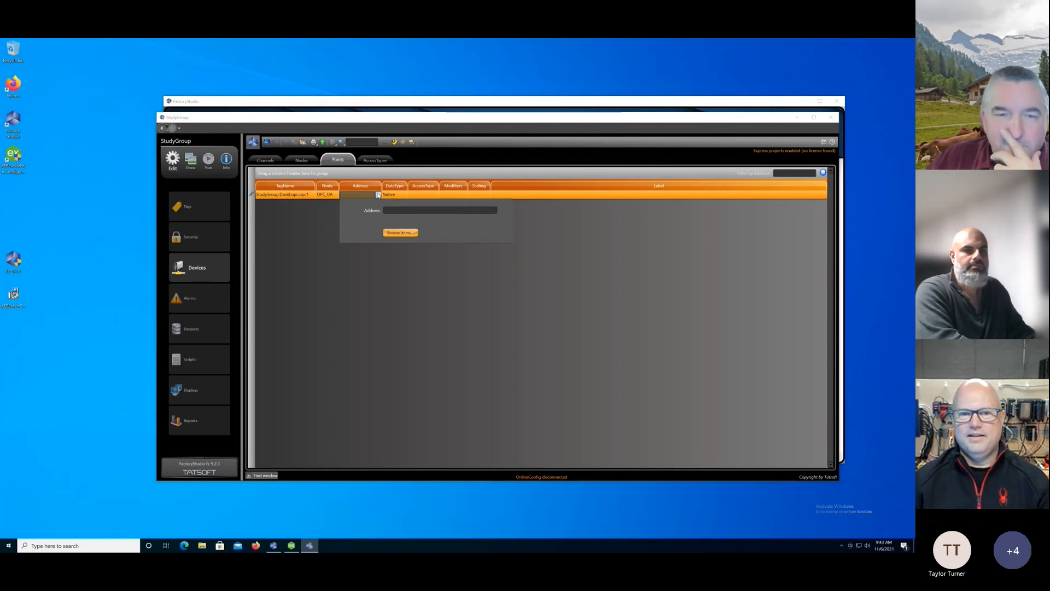
click(400, 232)
drag(553, 282, 559, 342)
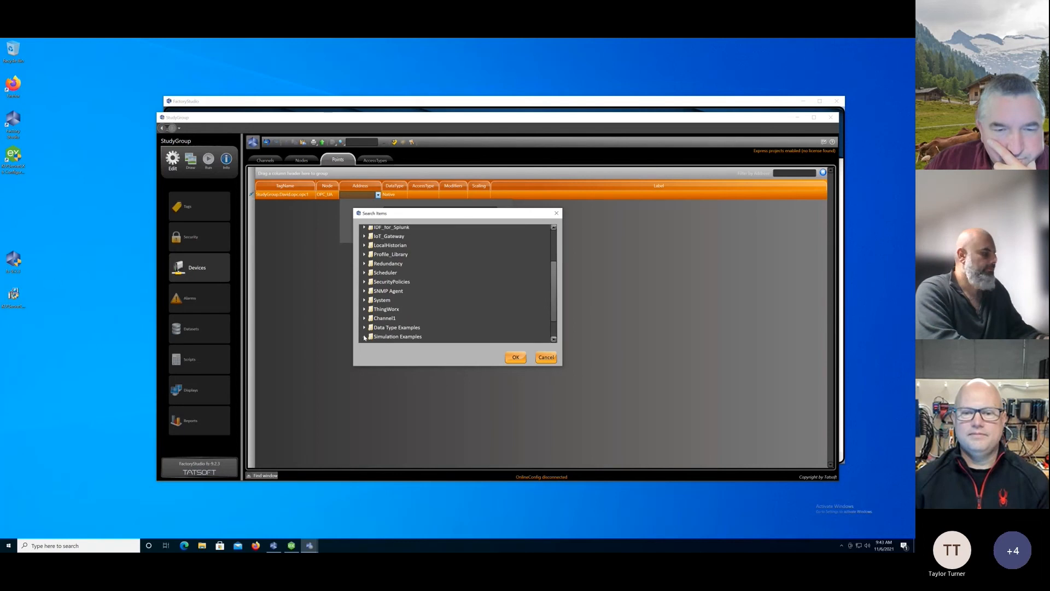
scroll(465, 320, down, 1)
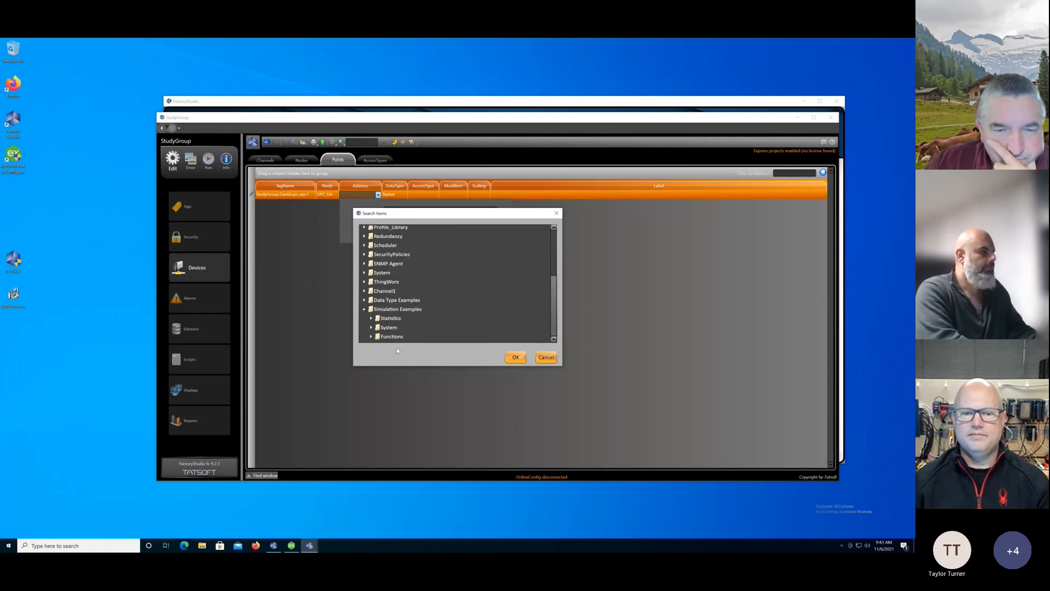
click(372, 336)
drag(554, 268, 558, 293)
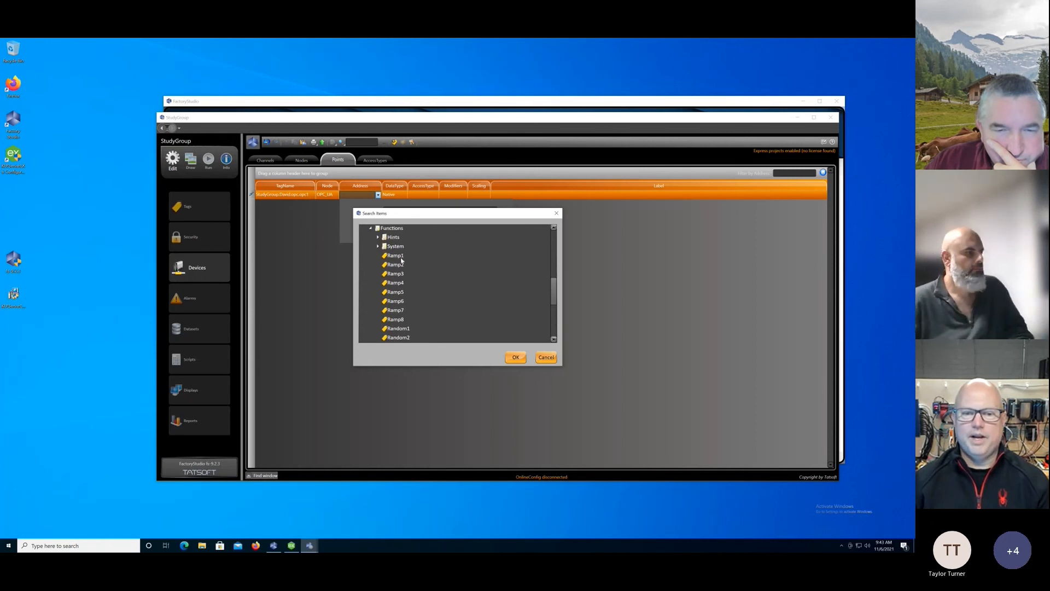
drag(554, 294, 555, 315)
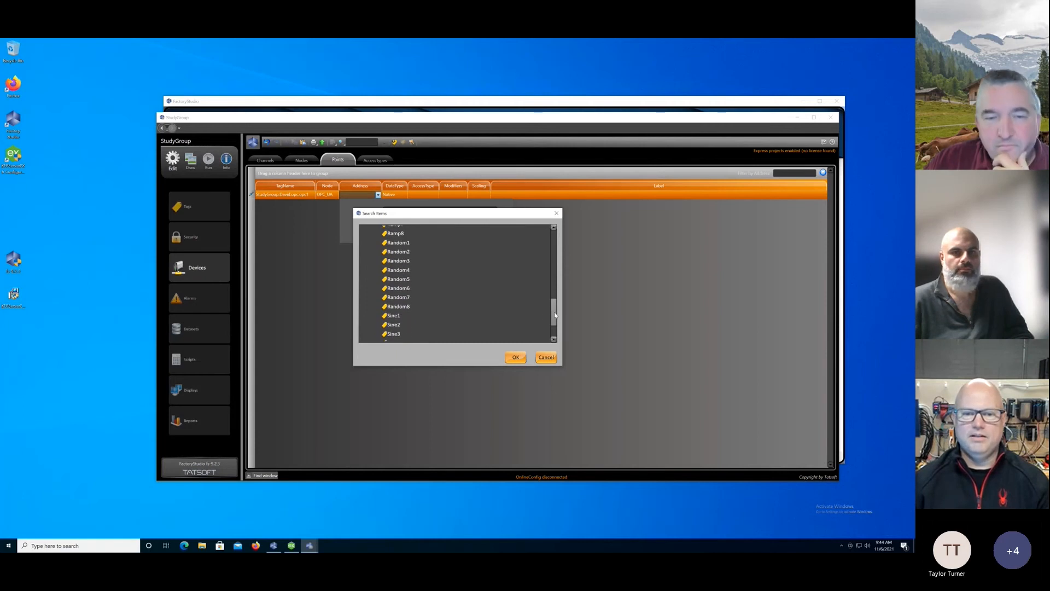
click(393, 315)
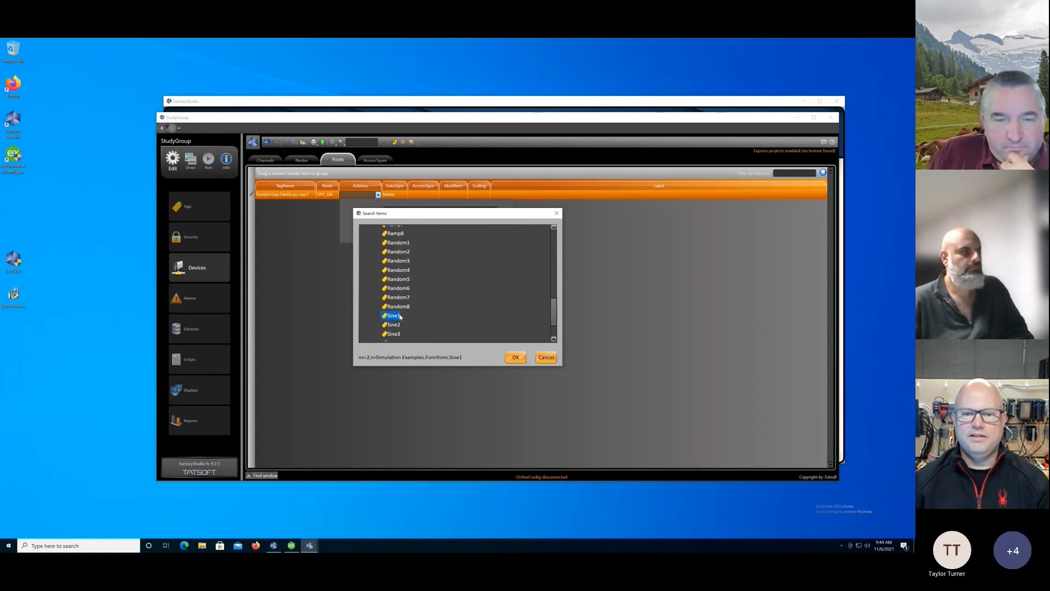
click(515, 357)
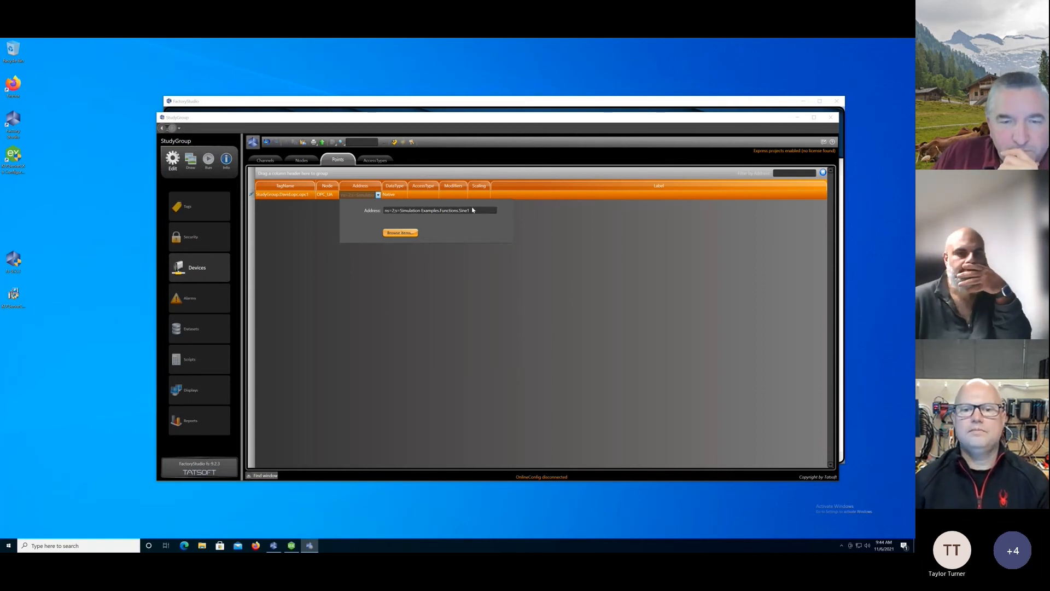
Copy the opc1 point's full address, commit the point, and widen the Address column to fit it.
drag(472, 209, 350, 206)
key(ctrl+c)
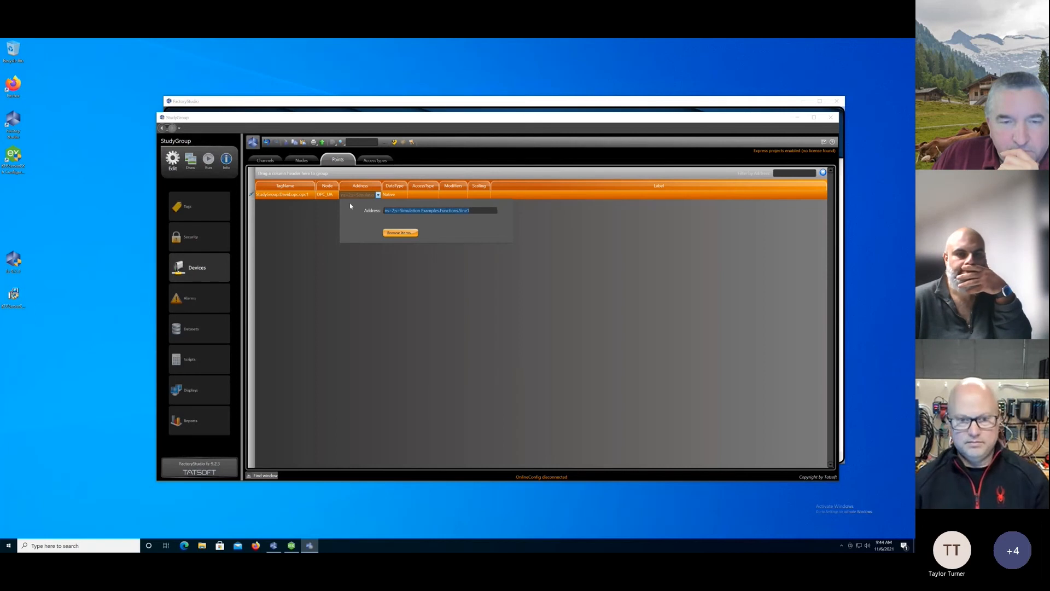
key(Return)
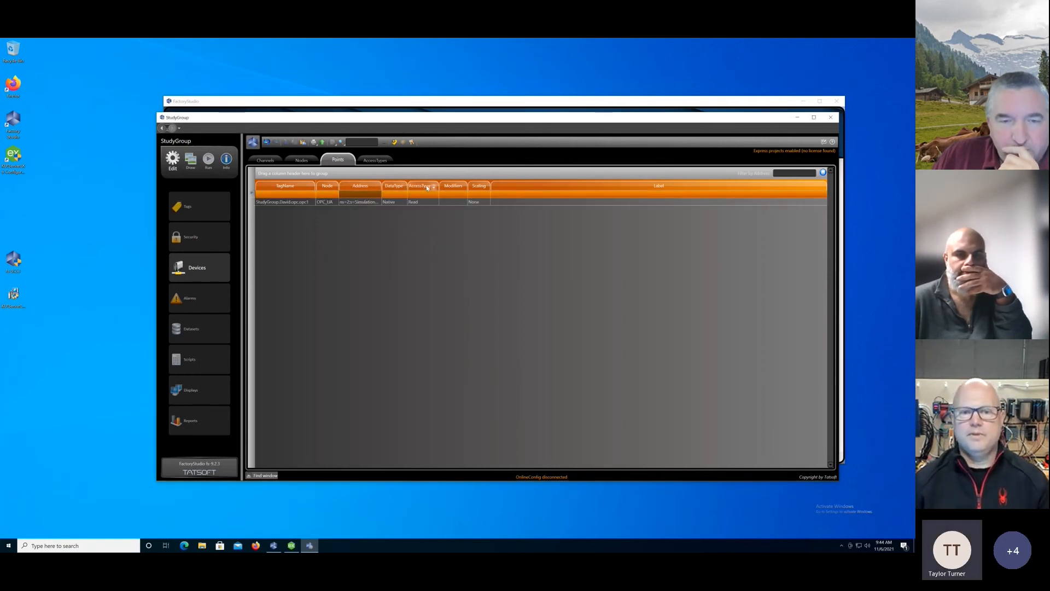
drag(381, 186, 434, 184)
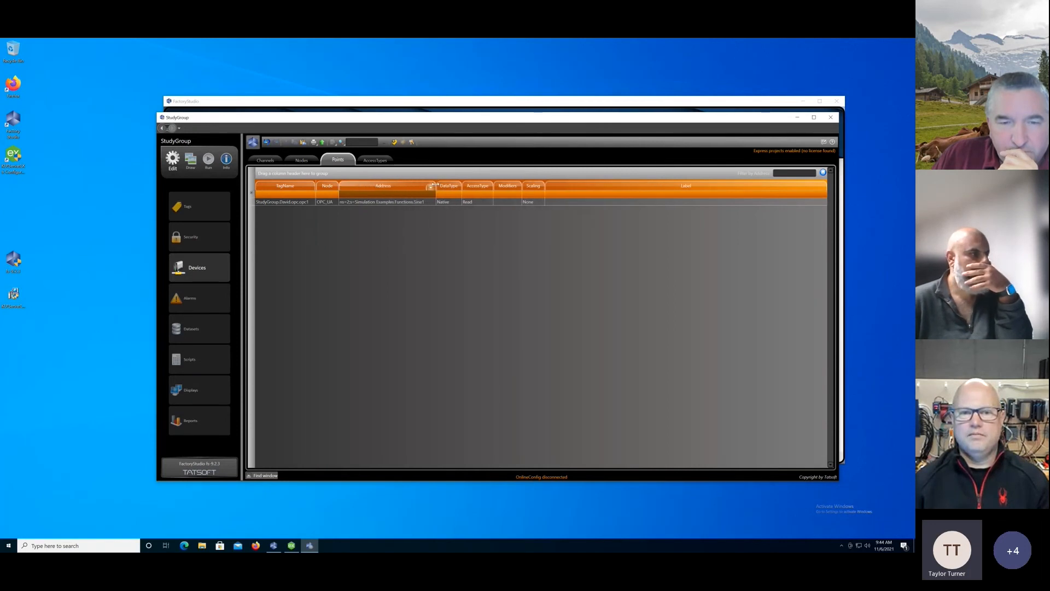
Add a device point for the opc2 tag in the opc member under StudyGroup's first-name member.
click(300, 203)
click(297, 195)
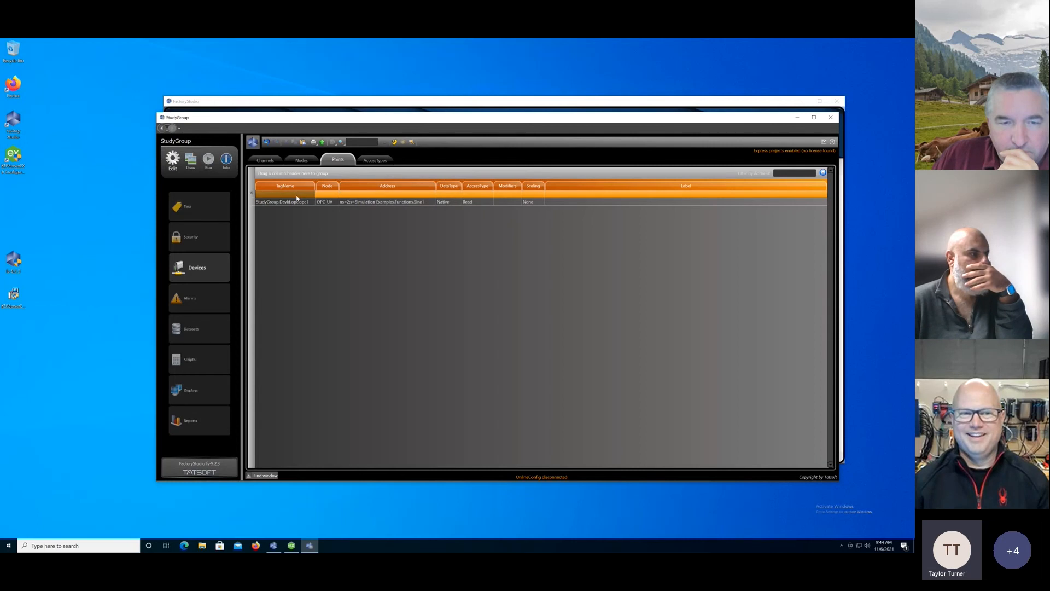
text(Stu)
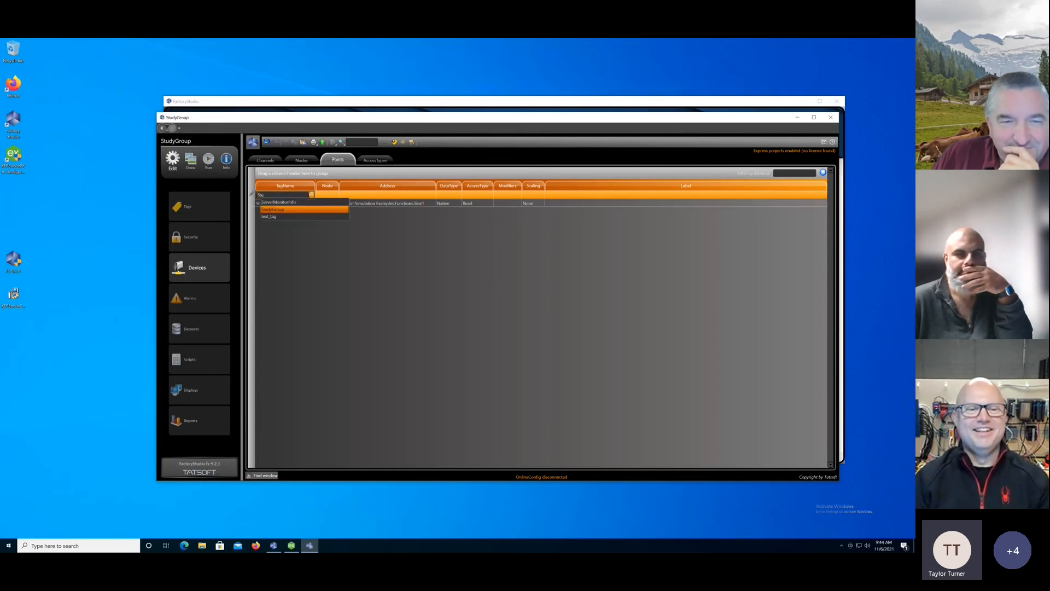
key(Escape)
text(dyGroup)
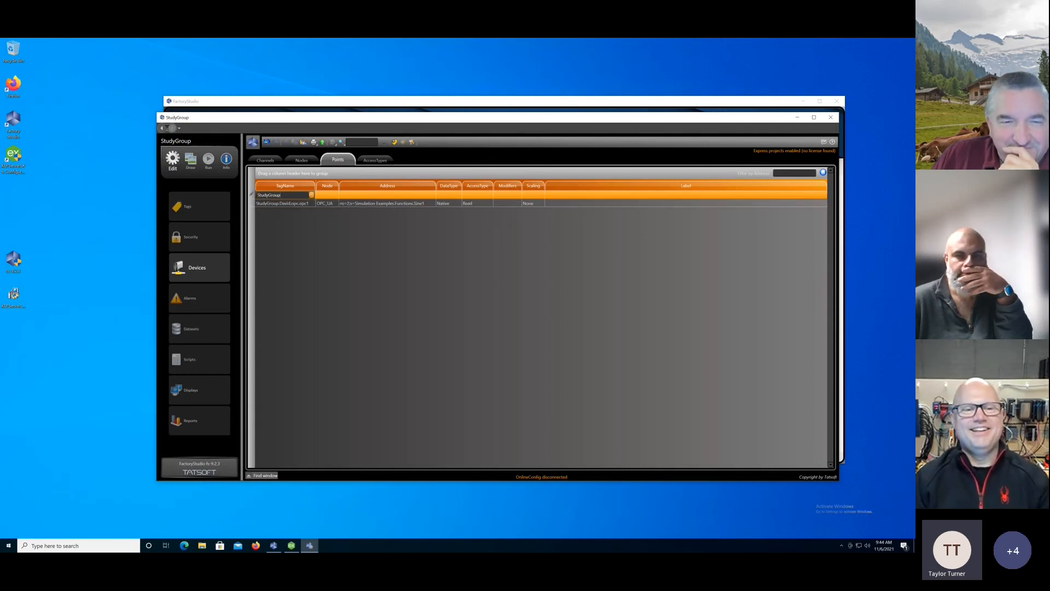
text(.David.)
key(Escape)
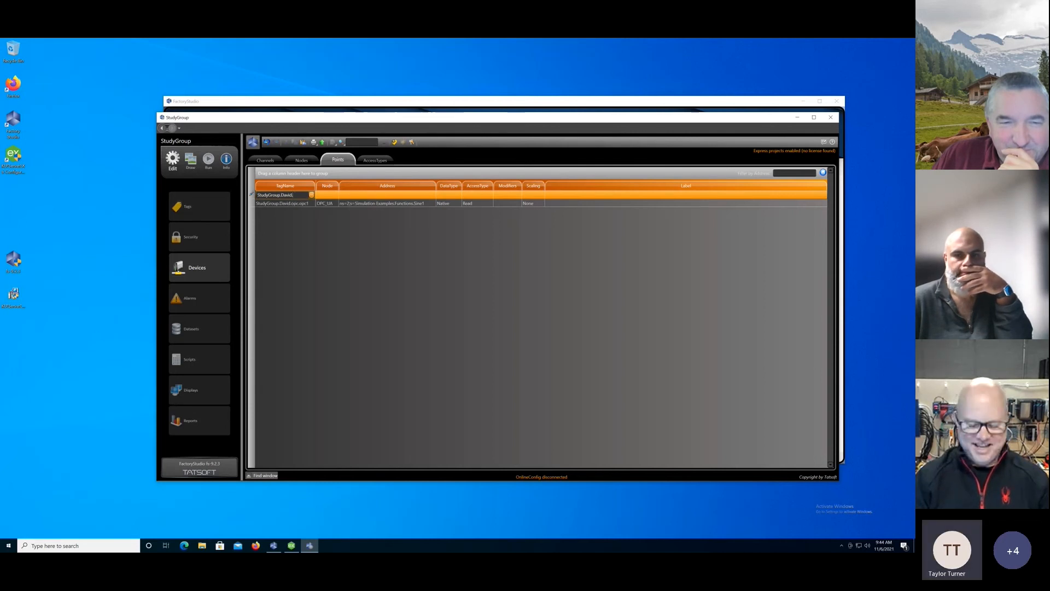
text(opc)
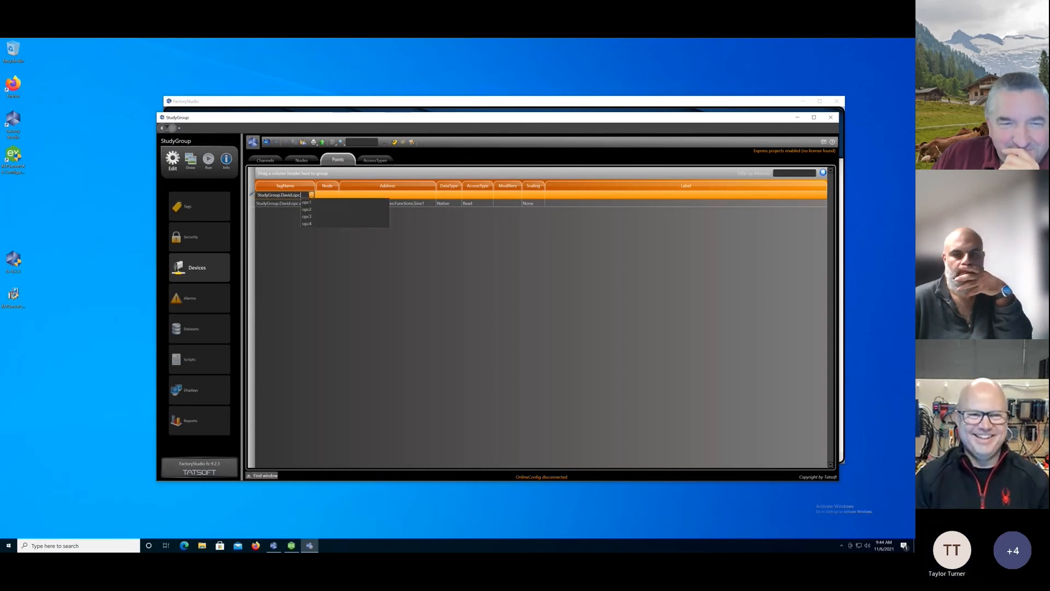
text(.)
key(Down)
key(Down)
key(Return)
Assign the opc2 point to the OPC_UA node and set its address to ns=2;s=Simulation Examples.Functions.Sine2.
key(Tab)
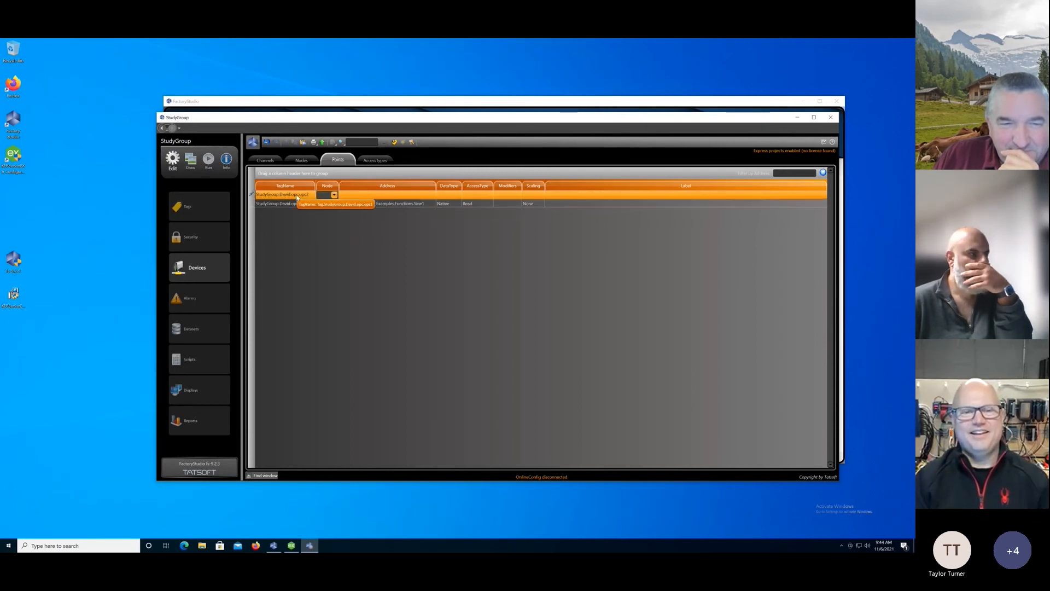
key(Tab)
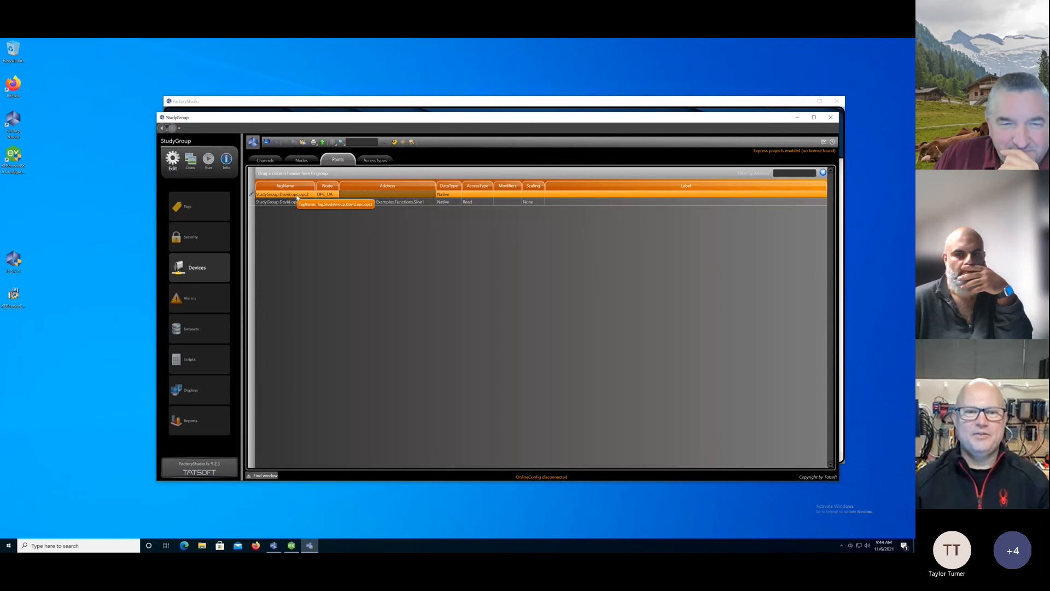
click(344, 194)
key(ctrl+v)
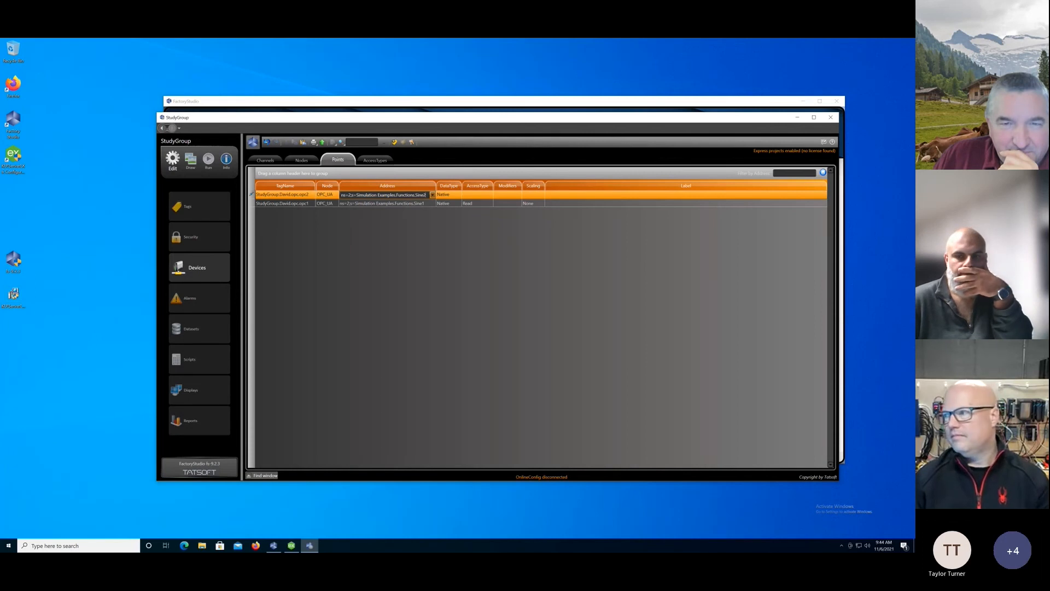
key(Return)
Add a device point for the opc3 tag in the opc member under StudyGroup's first-name member.
click(282, 195)
click(282, 195)
text(studyGroup.David.opc)
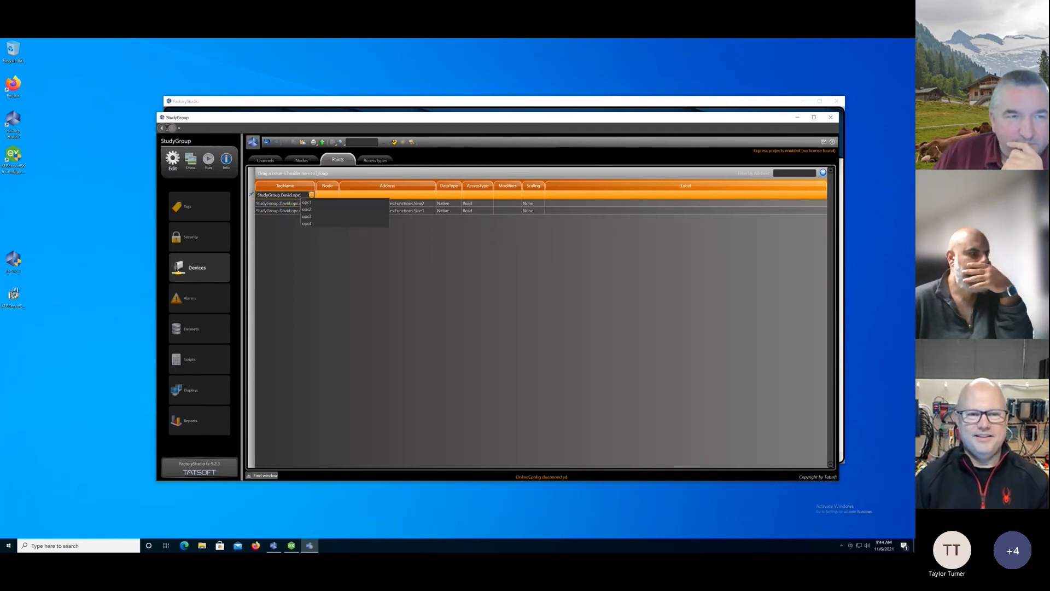
text(.opc)
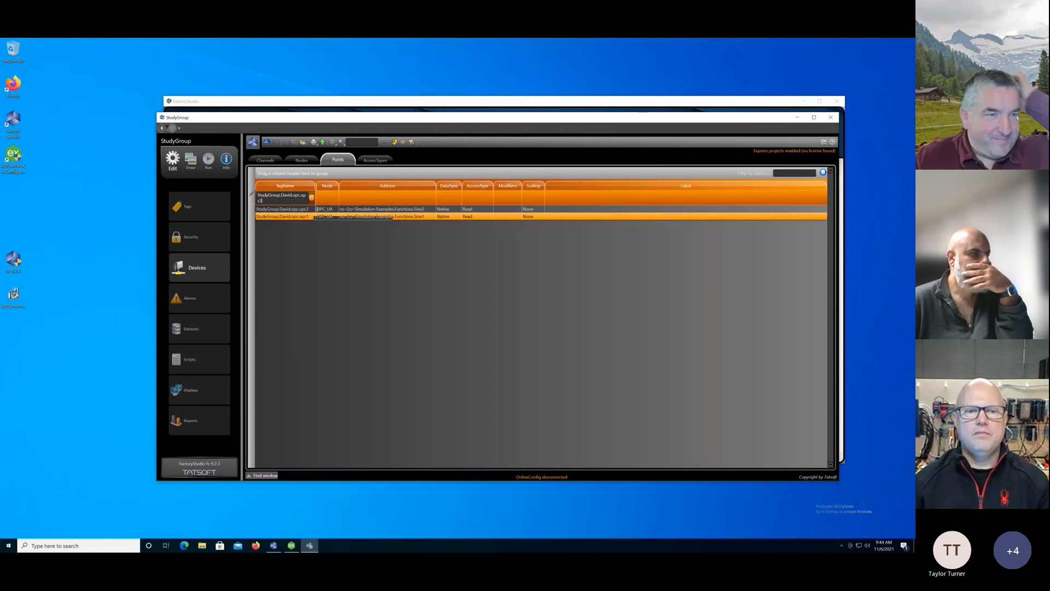
text(3)
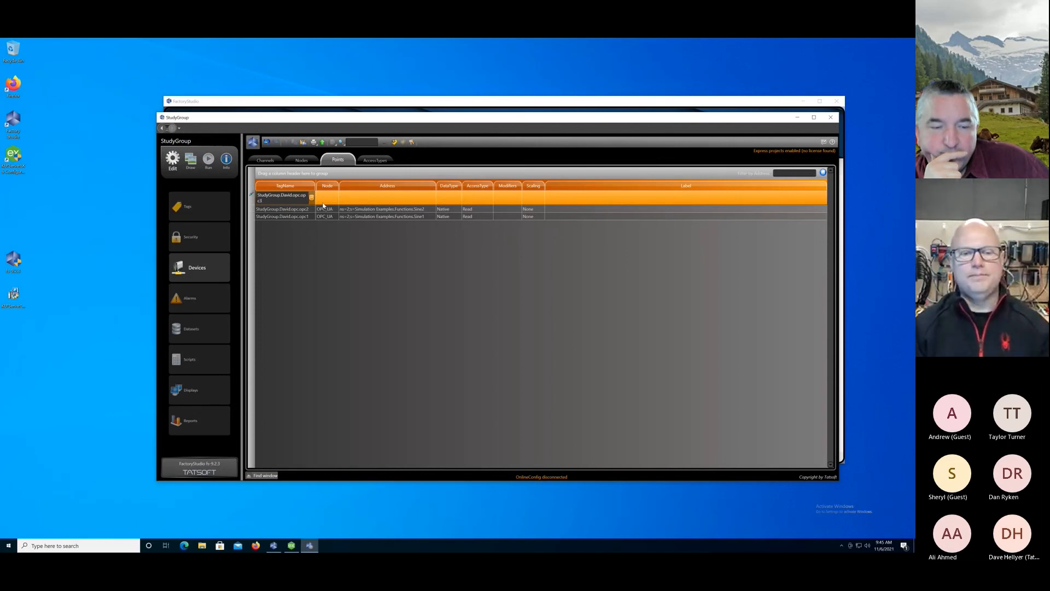
click(323, 206)
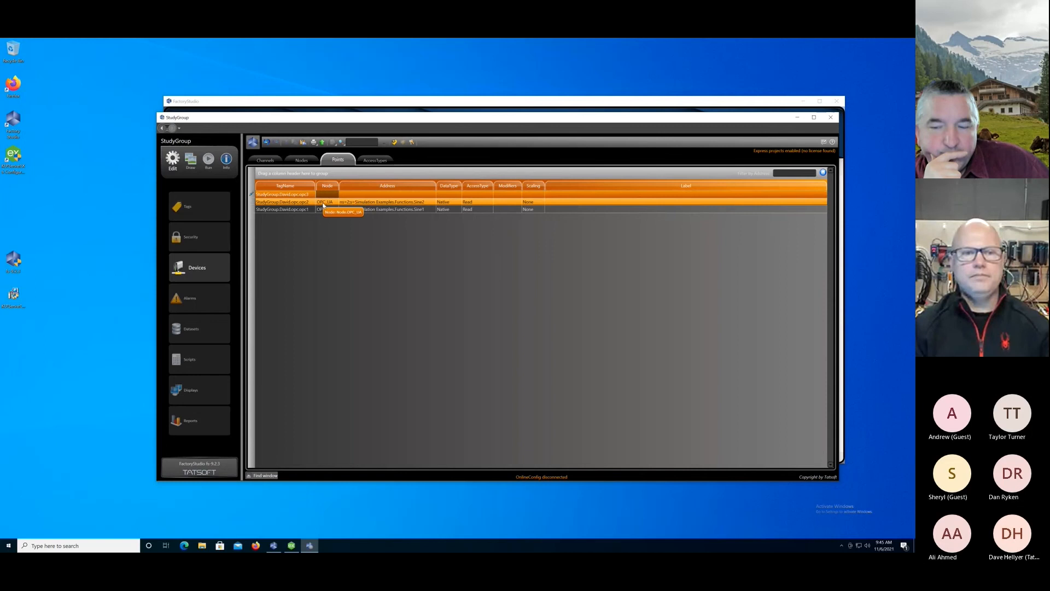
Assign the opc3 point to the OPC_UA node and set its address to ns=2;s=Simulation Examples.Functions.Sine3.
click(329, 196)
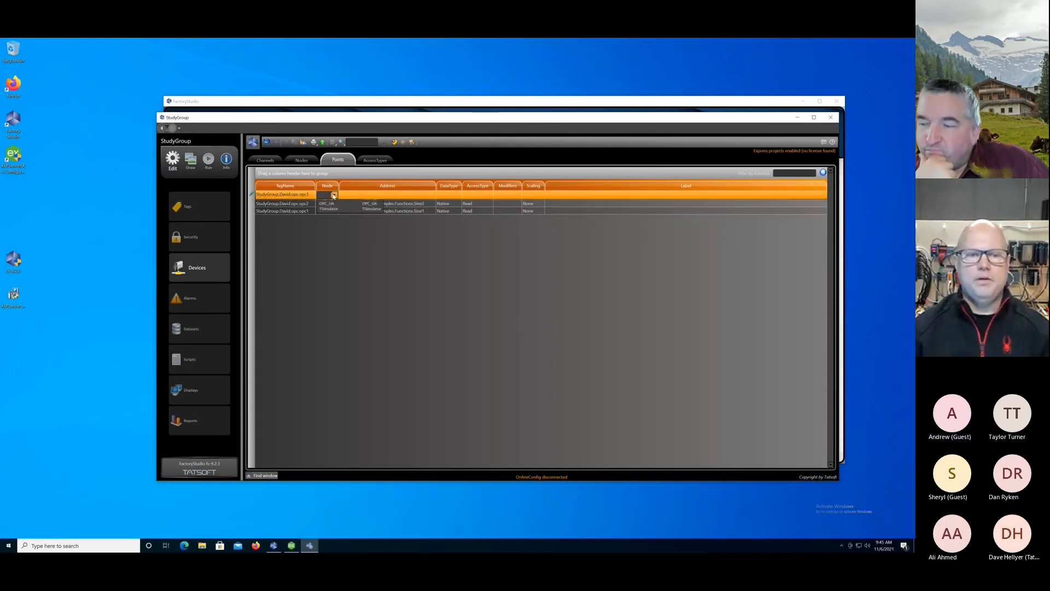
click(334, 196)
click(350, 205)
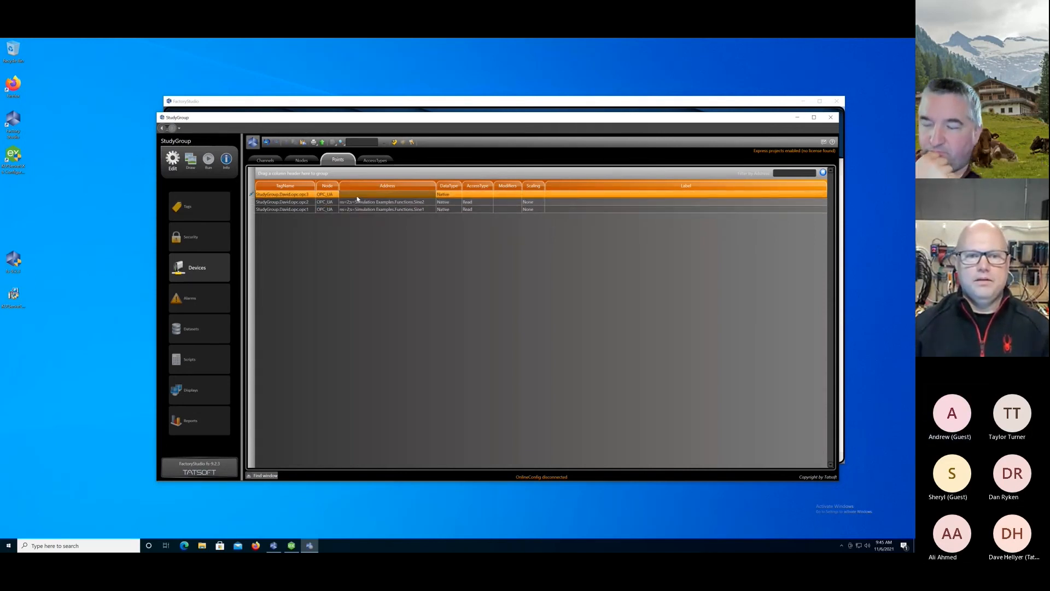
click(358, 196)
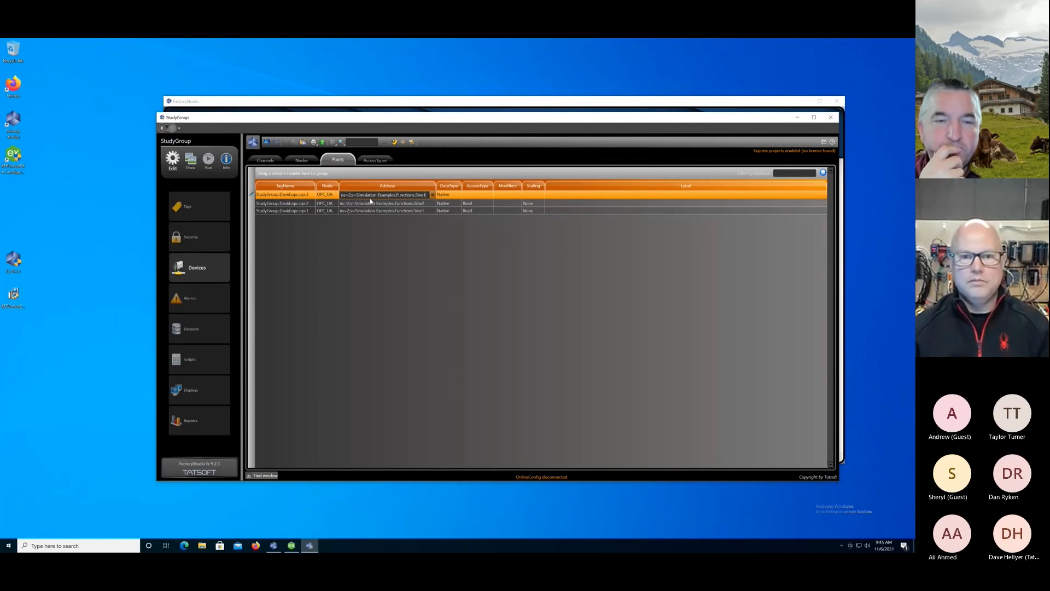
text(ns=2;s=Simulation Examples.Functions.Sine)
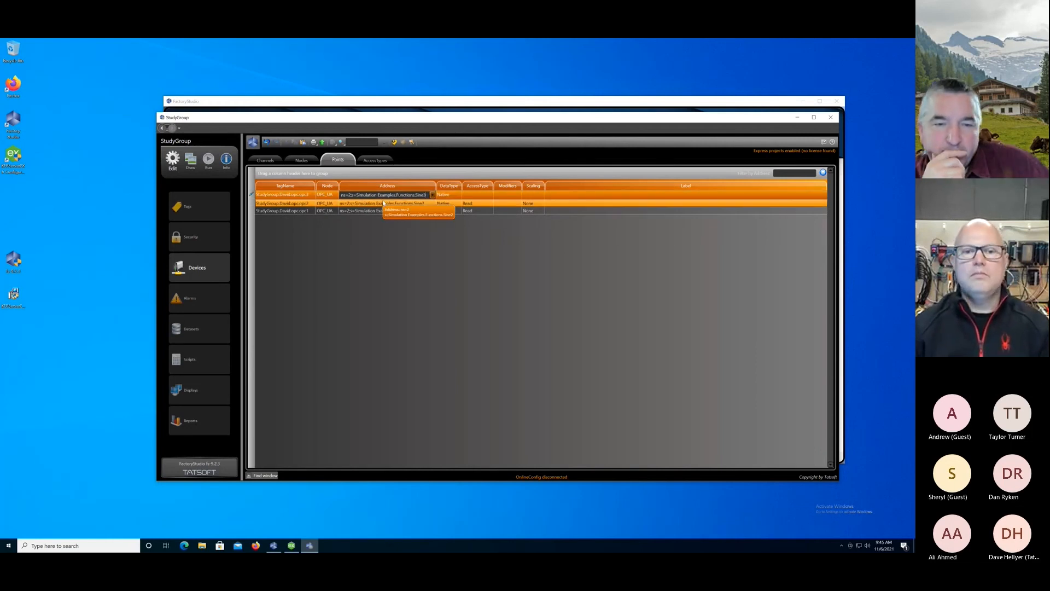
key(Return)
Add a device point for the opc4 tag in the opc member under StudyGroup's first-name member.
click(306, 194)
click(307, 193)
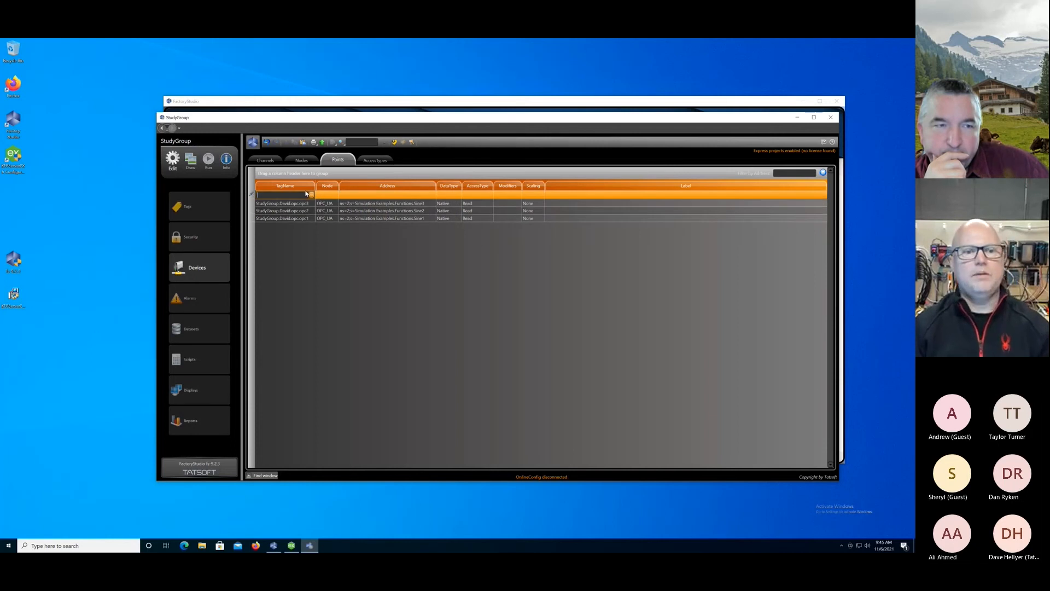
text(StudyGroup.d)
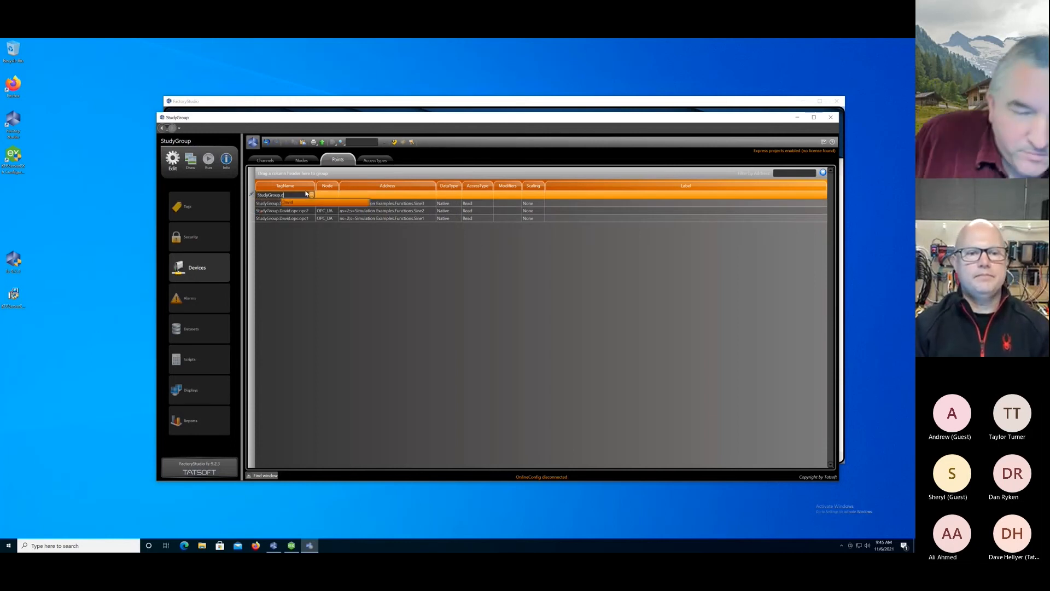
text(avid.opc)
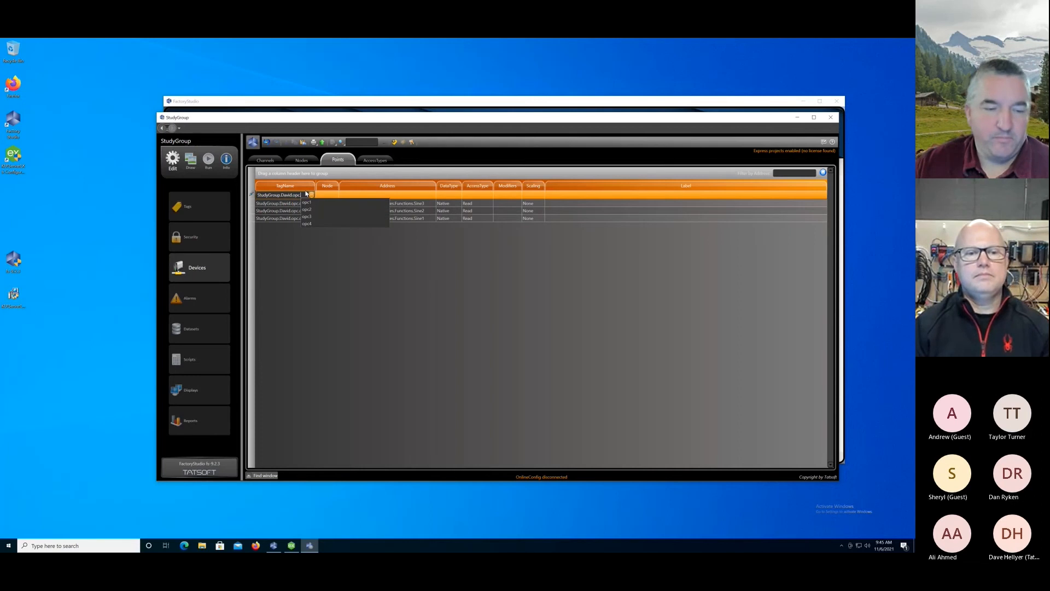
click(314, 225)
click(328, 202)
Assign the opc4 point to the OPC_UA node and set its address to ns=2;s=Simulation Examples.Functions.Sine4.
click(329, 194)
click(334, 196)
click(327, 209)
click(352, 195)
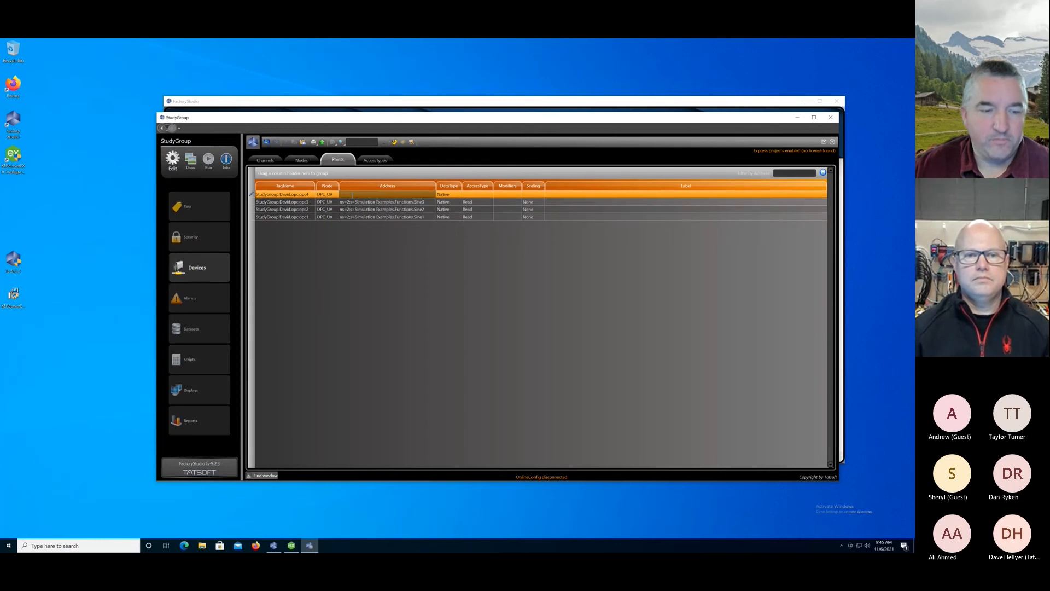
text(ns=2;s=Simulation Examples.Functions.Sine1)
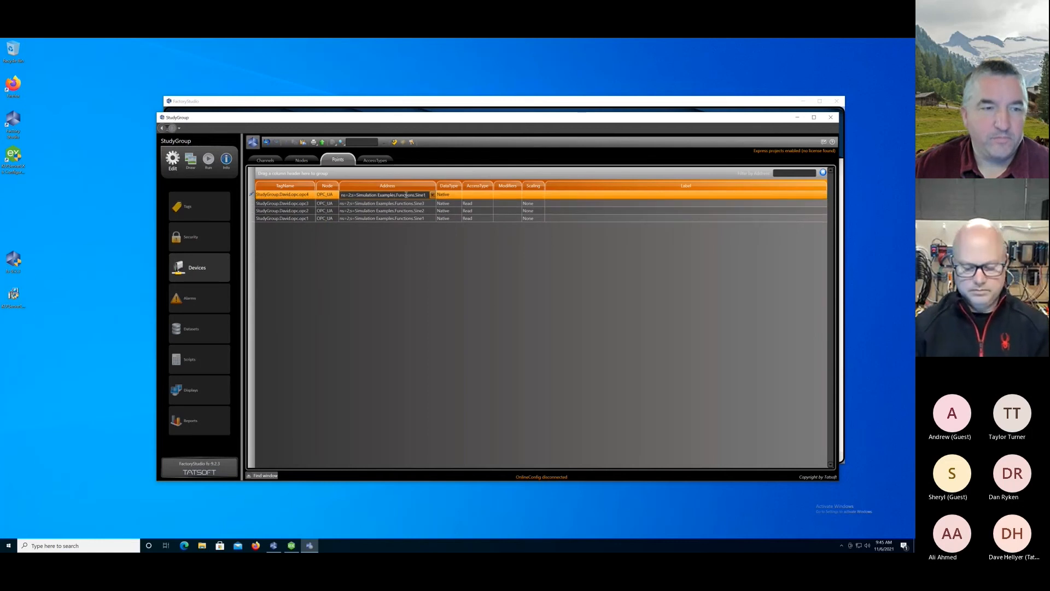
key(Return)
Add a device point for the sim1 tag in the sim member under StudyGroup's first-name member, and assign it to the TSimulator node.
click(295, 197)
click(296, 196)
text(s)
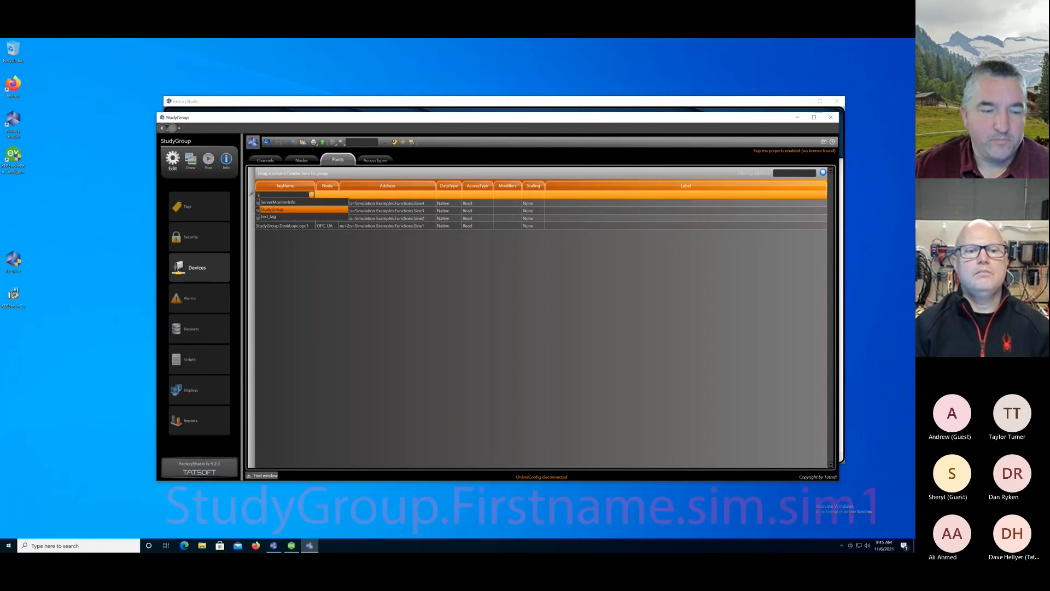
text(tudyGroup.David.)
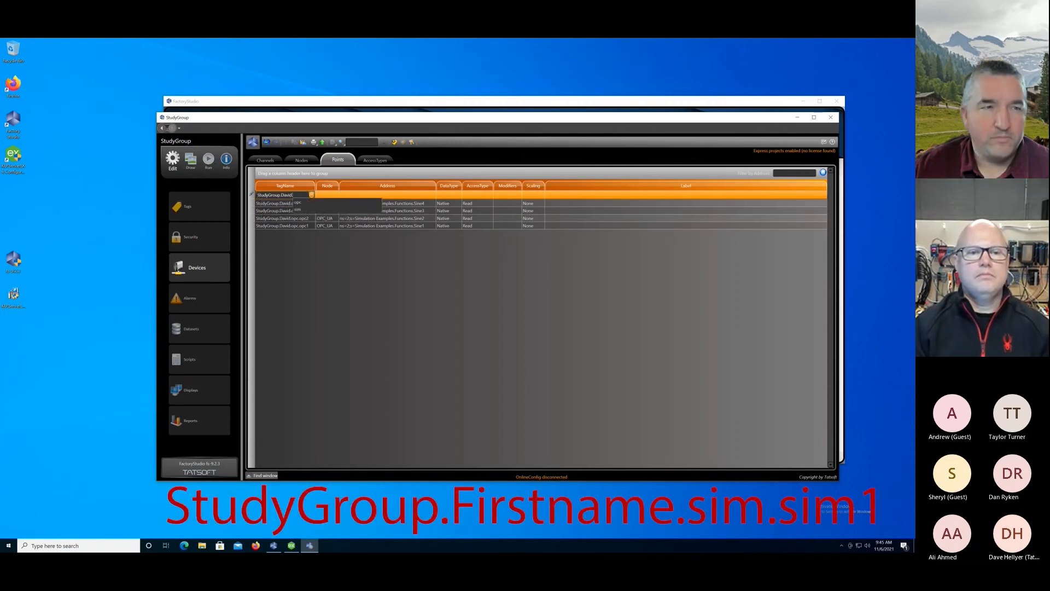
text(sim.)
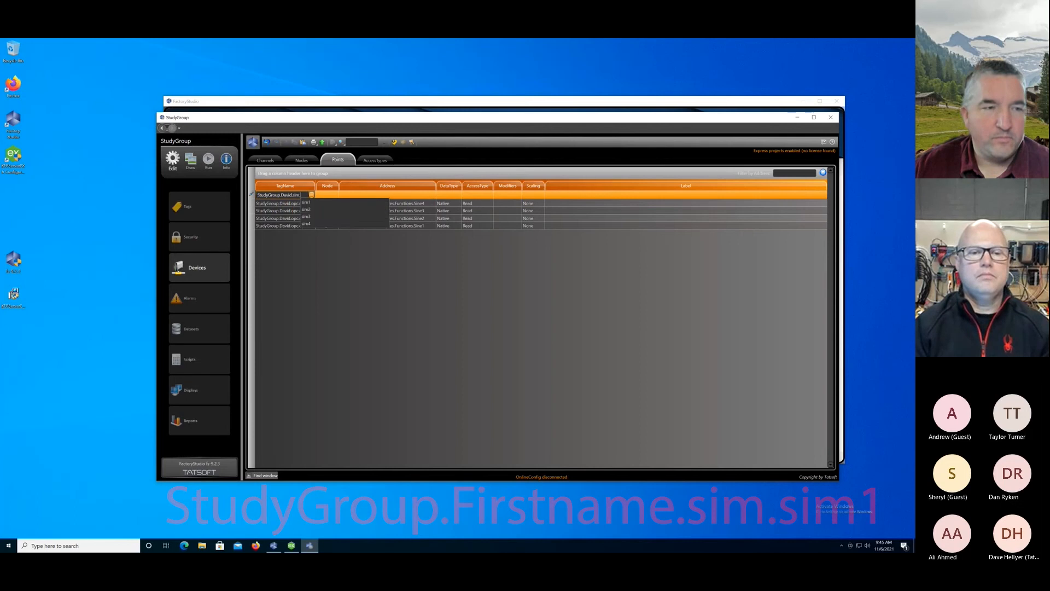
text(sim1)
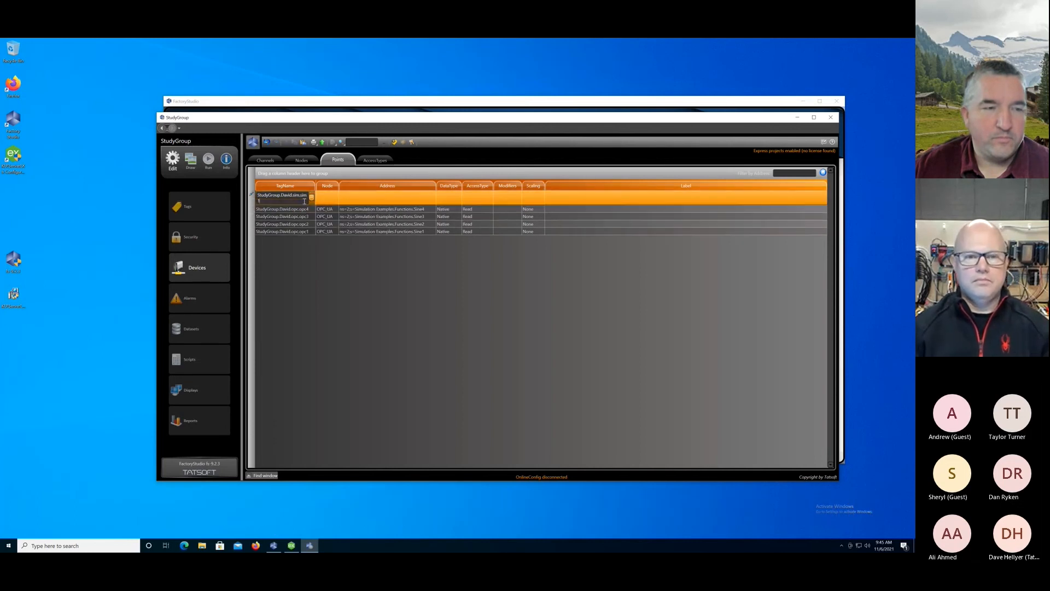
key(Return)
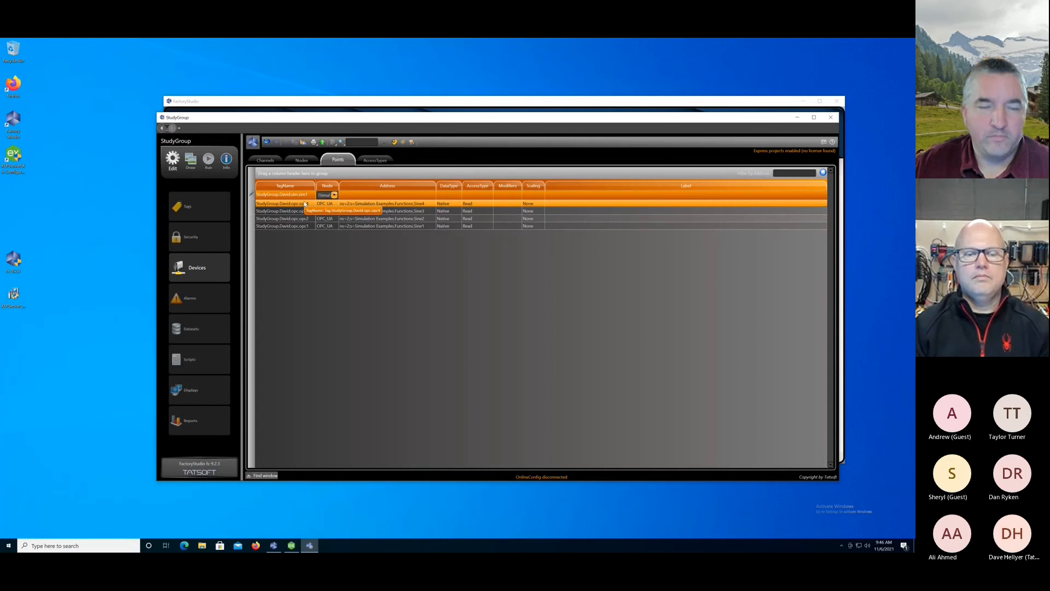
click(342, 189)
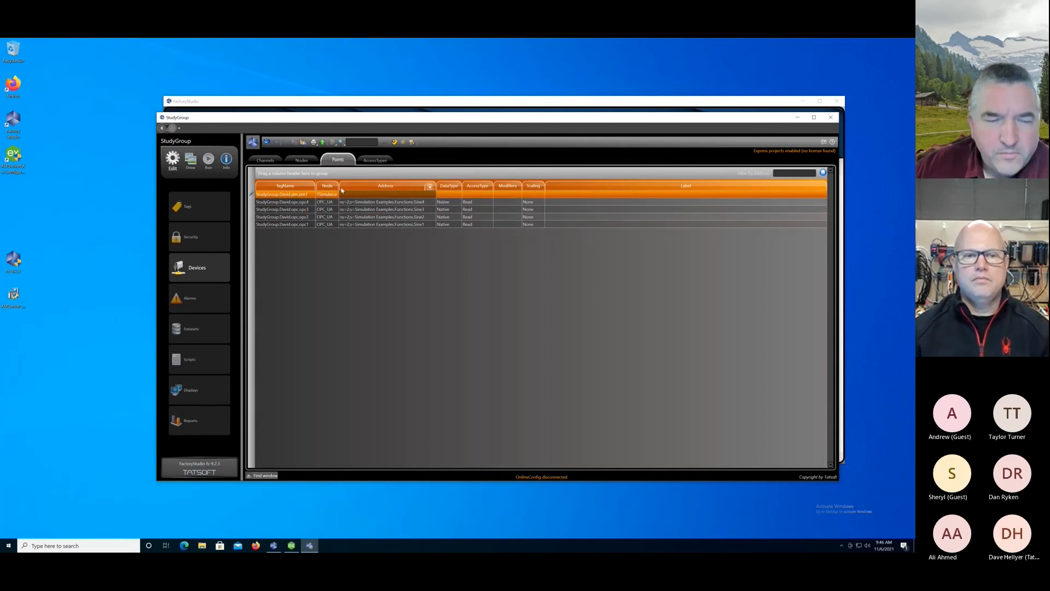
Widen the Node column and set the sim1 point's address to the FLOAT type with a range of 23 to 58.
drag(339, 187, 356, 187)
click(371, 204)
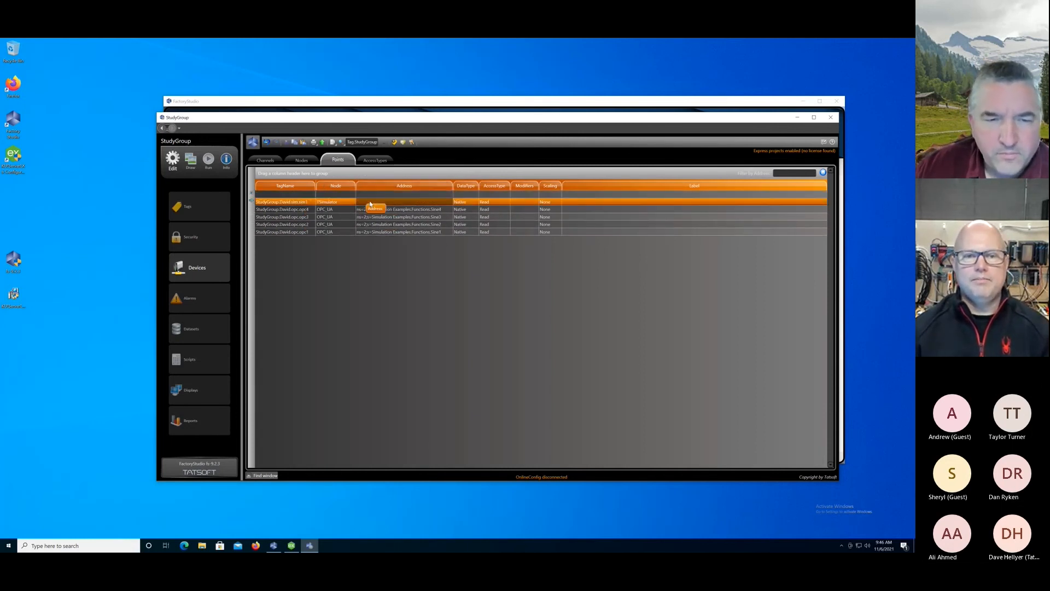
click(371, 204)
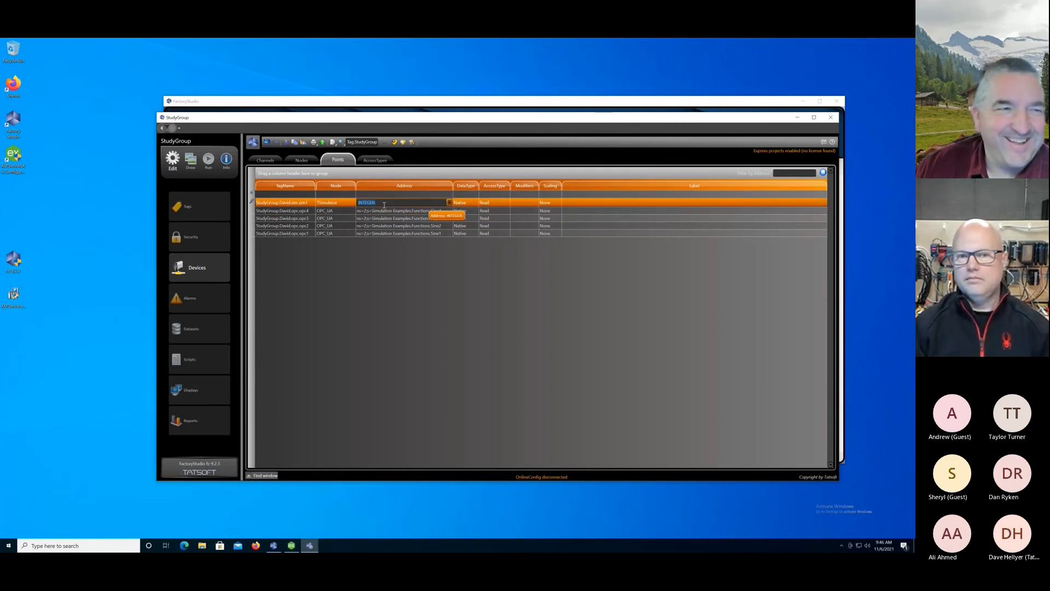
key(BackSpace)
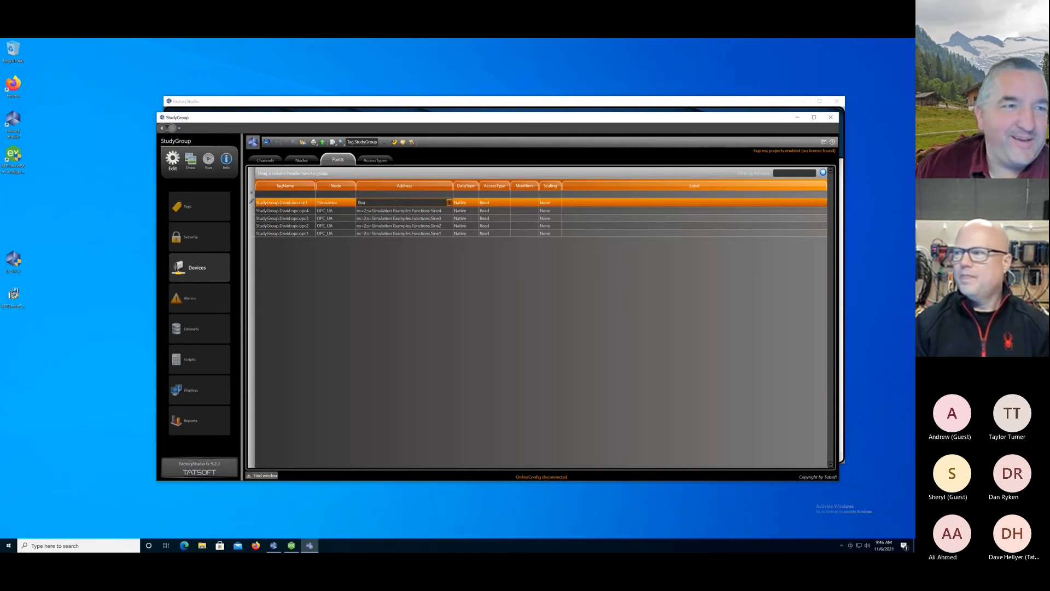
text(float;)
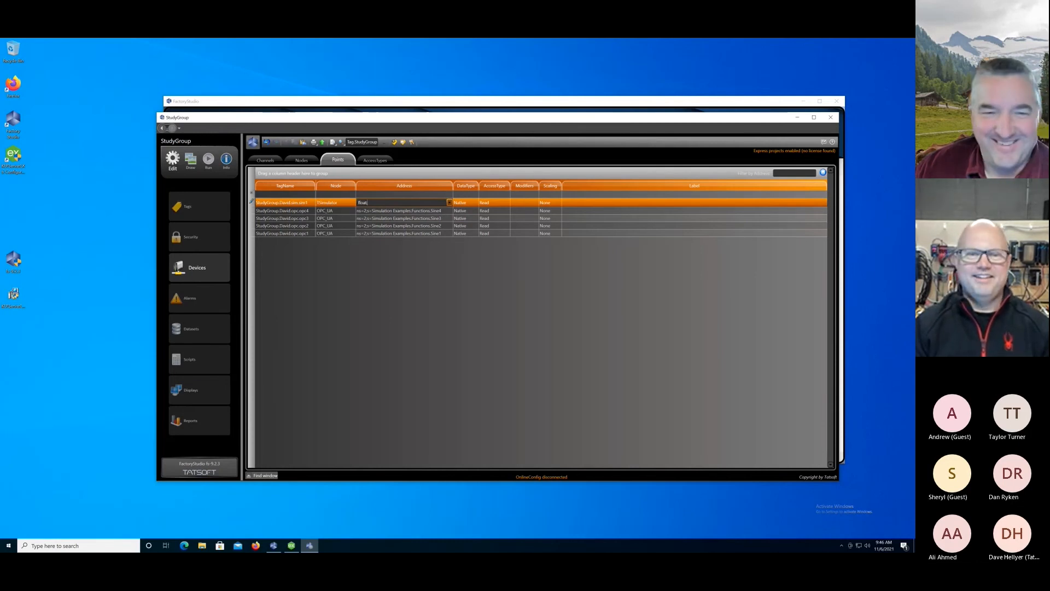
text(23:58)
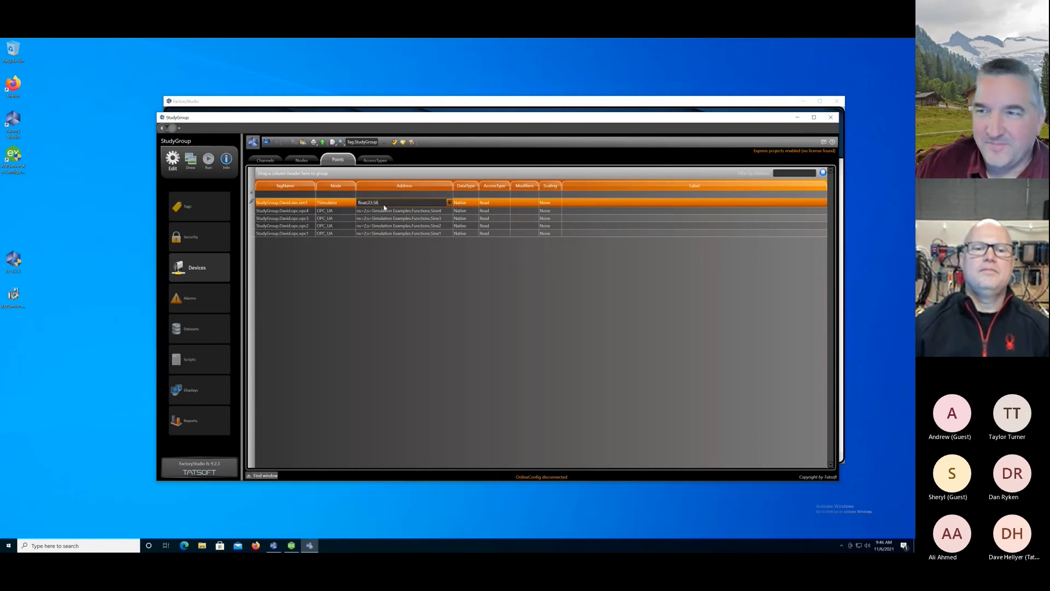
key(Return)
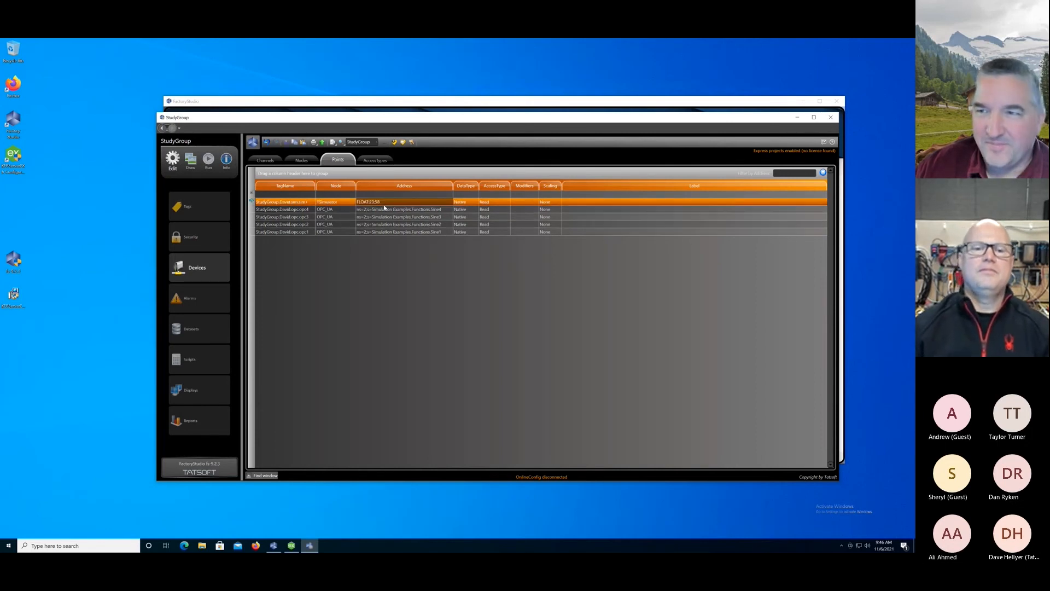
Add a device point for the sim2 tag in the sim member under StudyGroup's first-name member.
click(288, 194)
text(StudyGroup.)
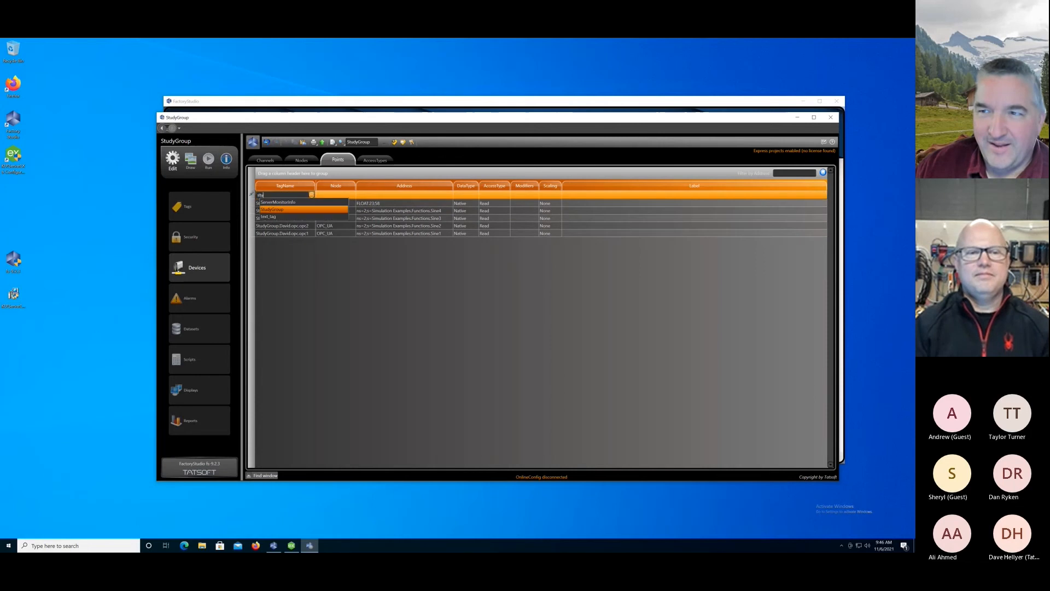
text(David.sim)
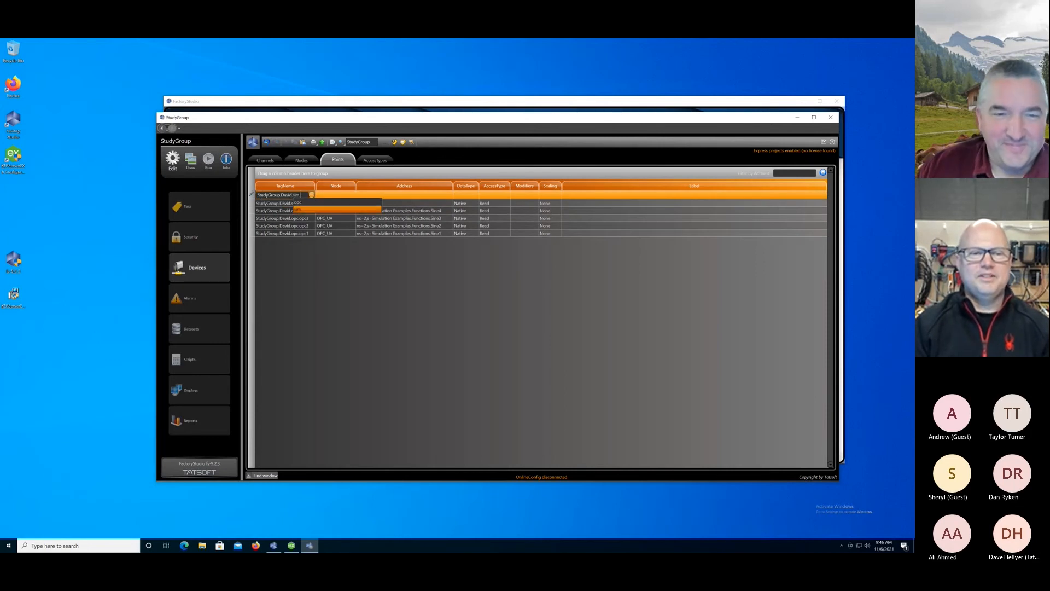
text(.)
click(306, 210)
key(Tab)
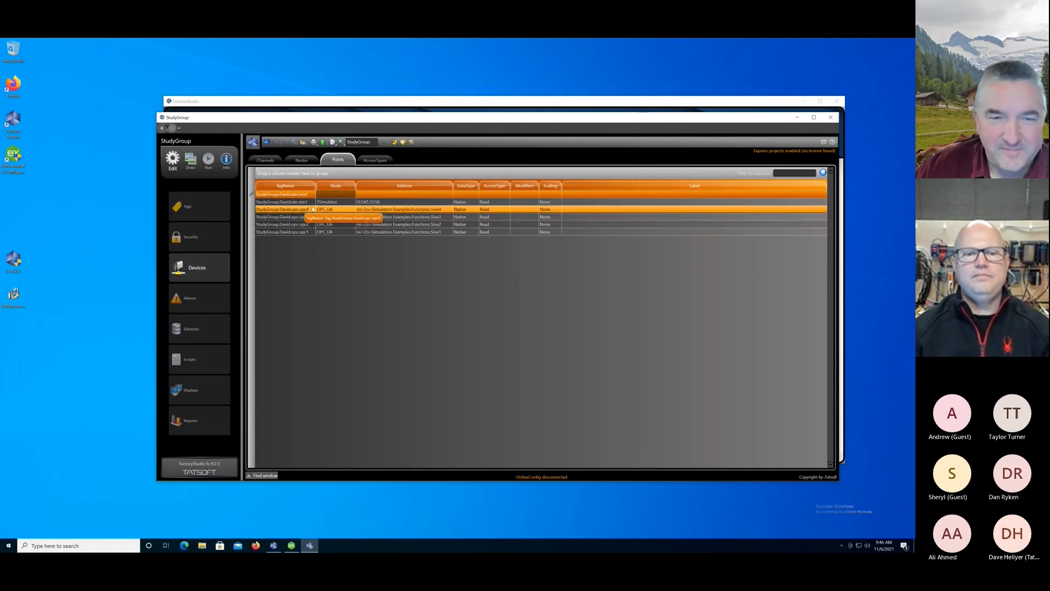
Assign the sim2 point to the TSimulator node and set its address to the SINE type with MinMax 0 to 20.
click(326, 195)
click(366, 195)
click(449, 195)
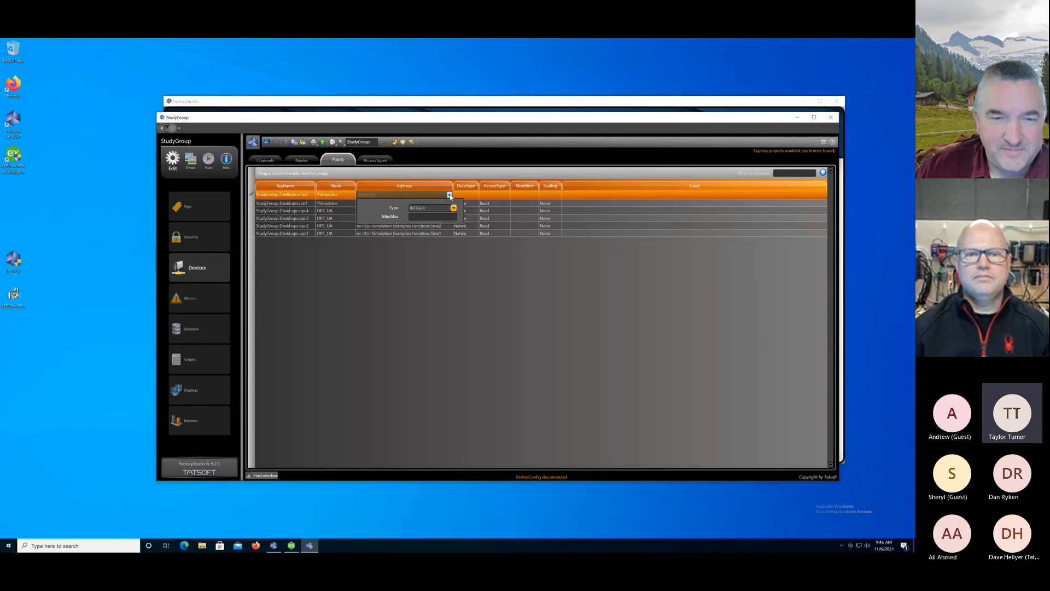
click(453, 209)
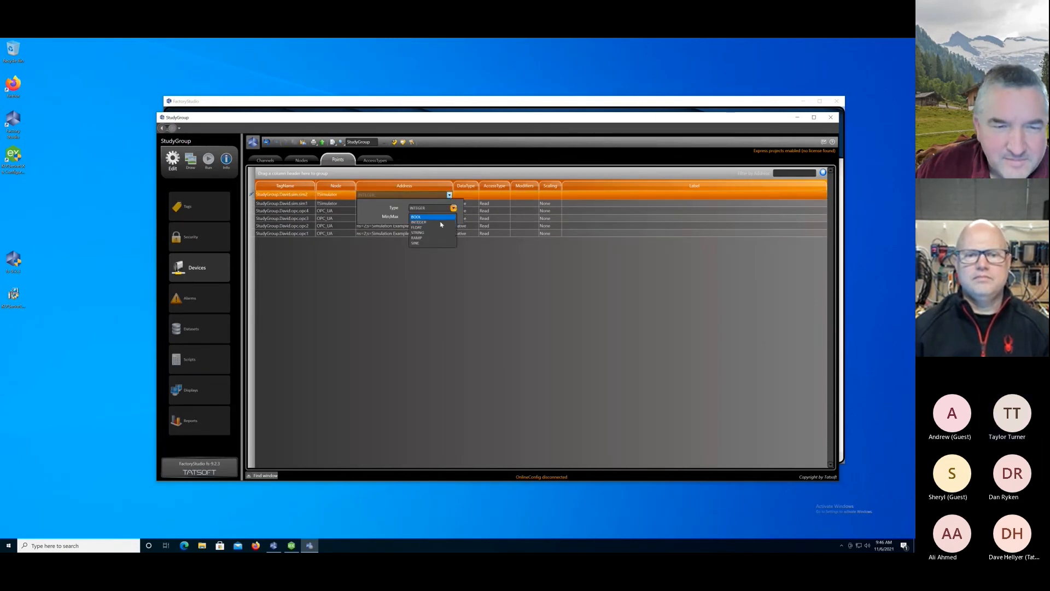
click(423, 243)
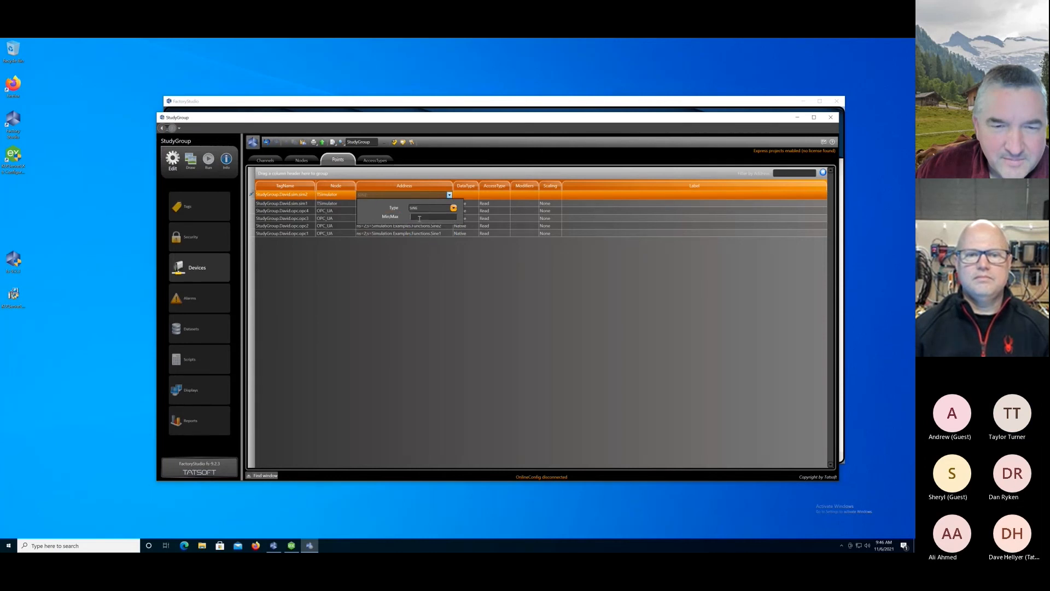
click(419, 218)
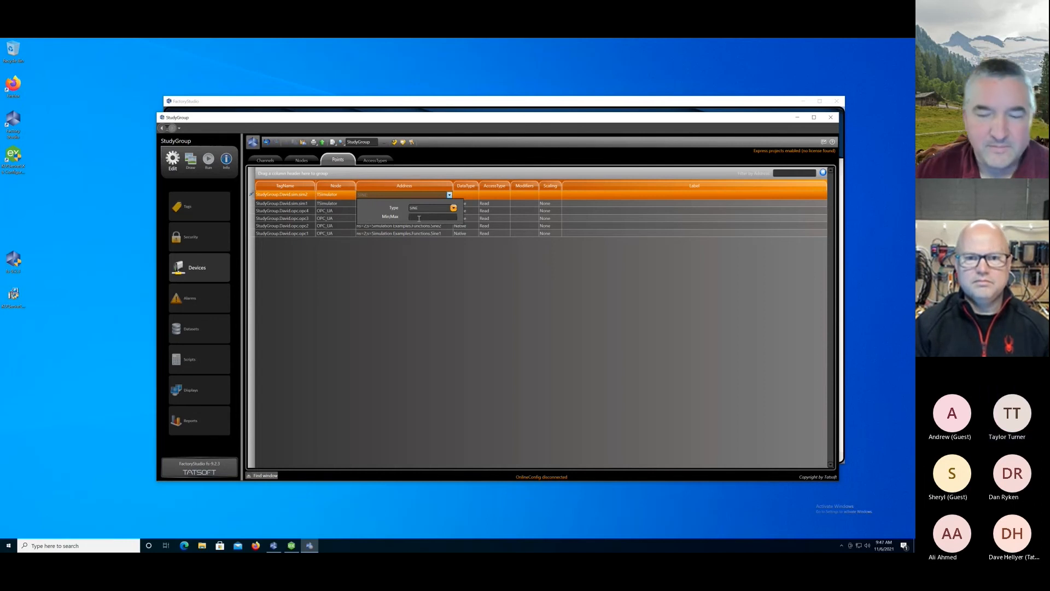
click(419, 217)
text(0;20)
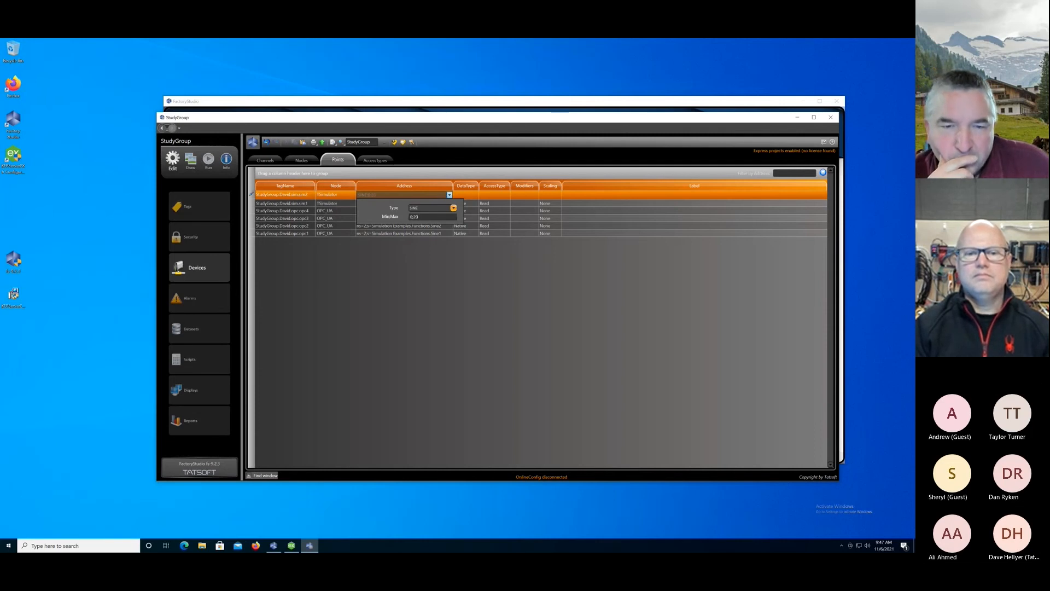
click(363, 216)
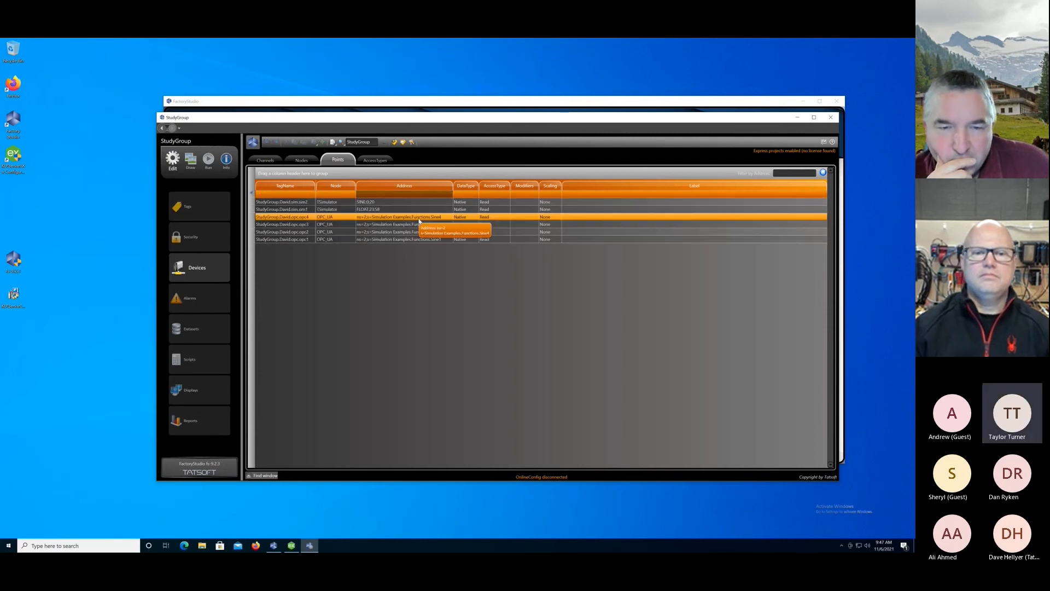
Change the sim1 point's address to the SINE type with MinMax 40 to 80.
click(364, 211)
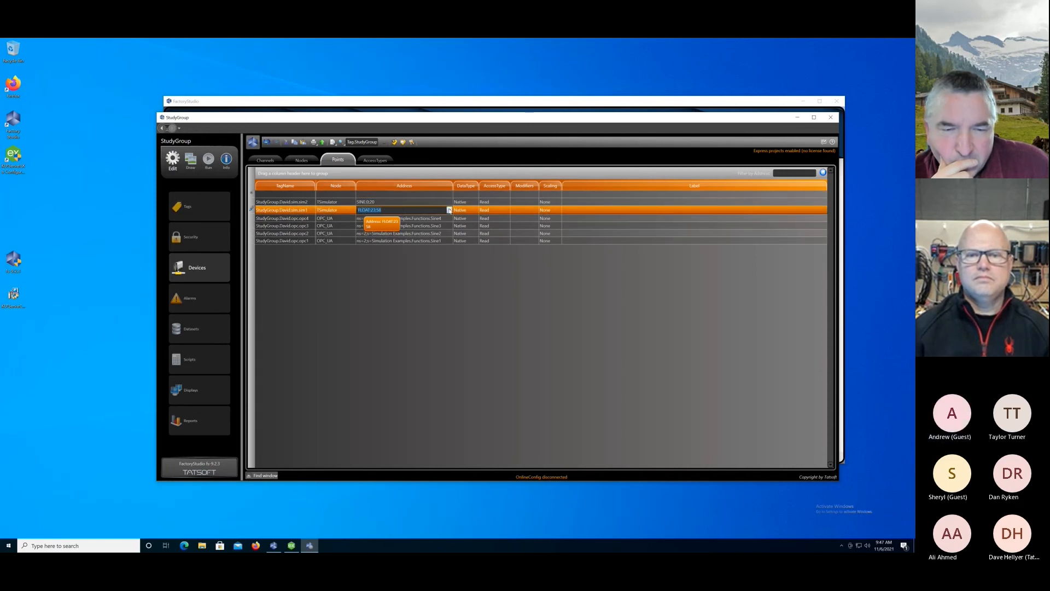
click(364, 211)
click(419, 223)
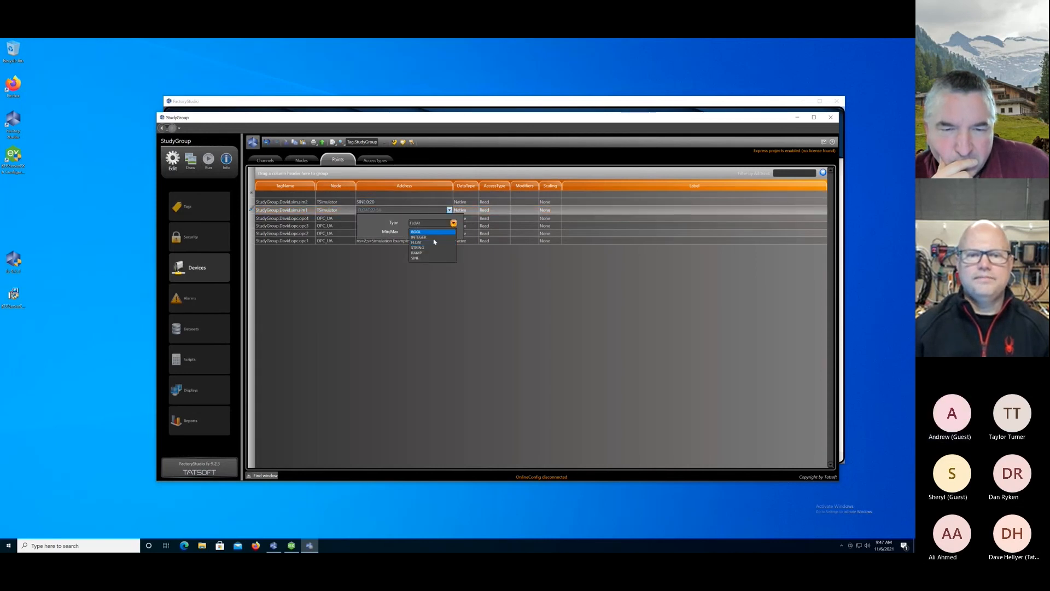
click(422, 258)
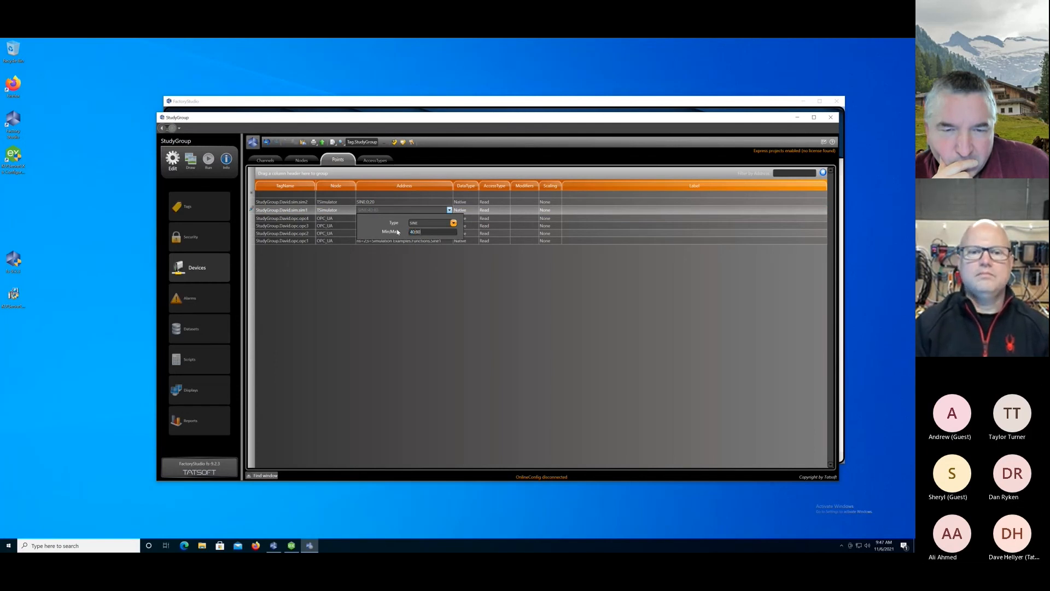
key(Return)
key(Return)
Add a device point for the sim3 tag in the sim member under StudyGroup's first-name member, on the TSimulator node.
click(294, 195)
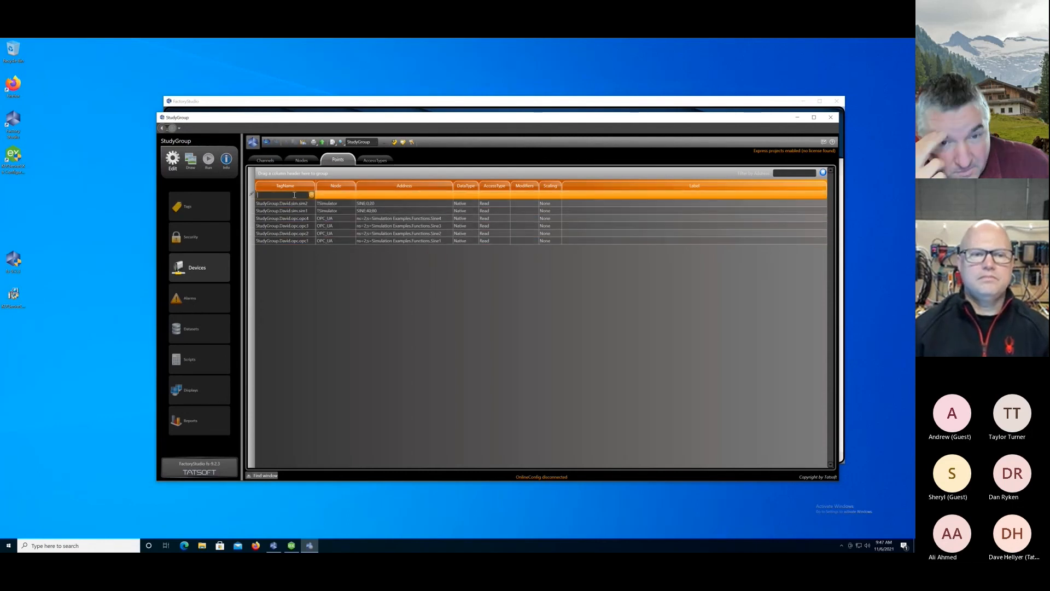
text(StudyGroup.)
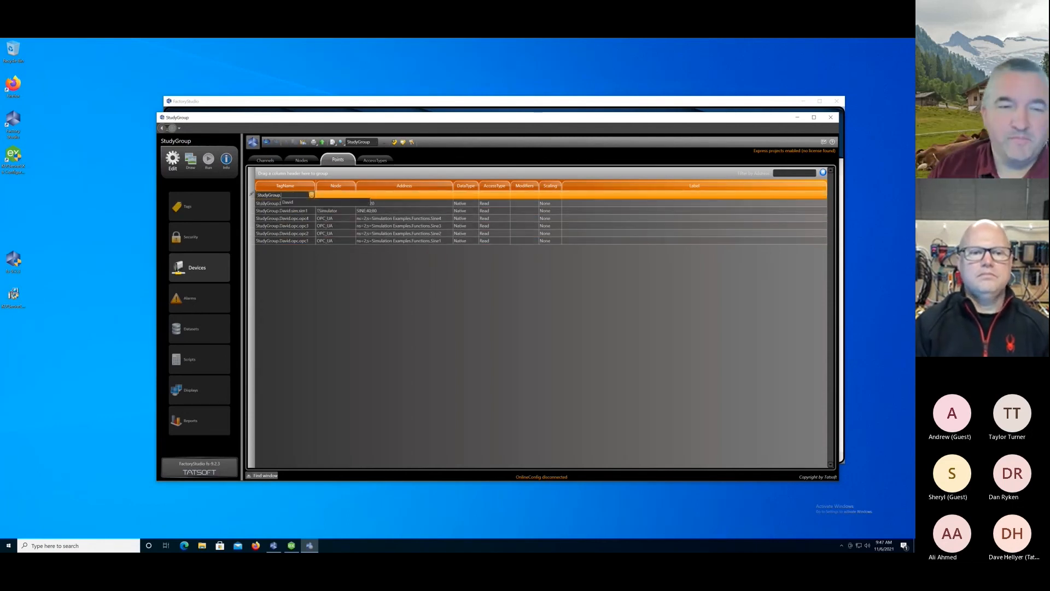
text(david.s)
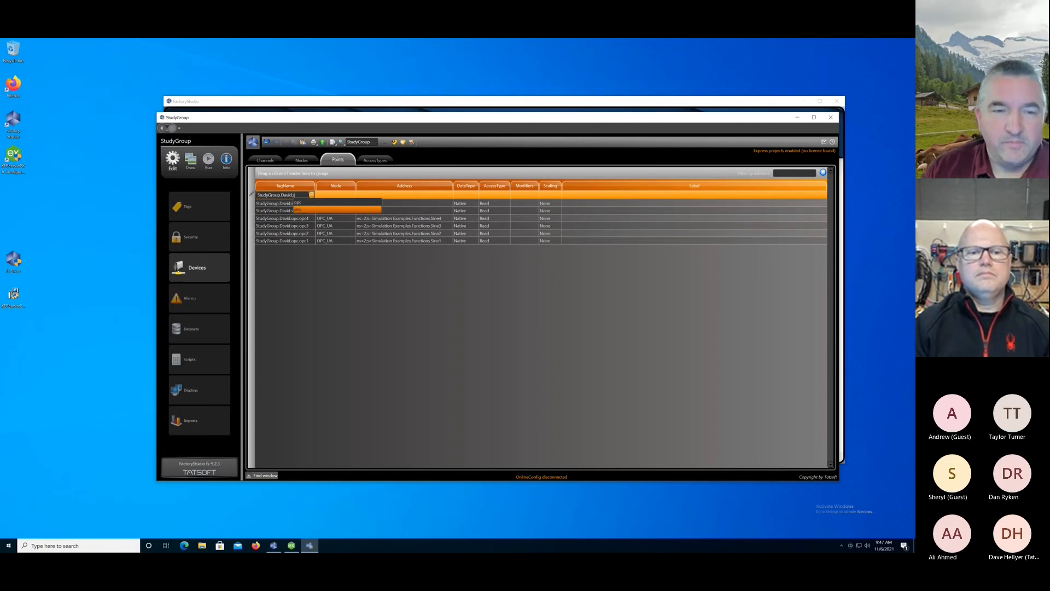
text(im.sim3)
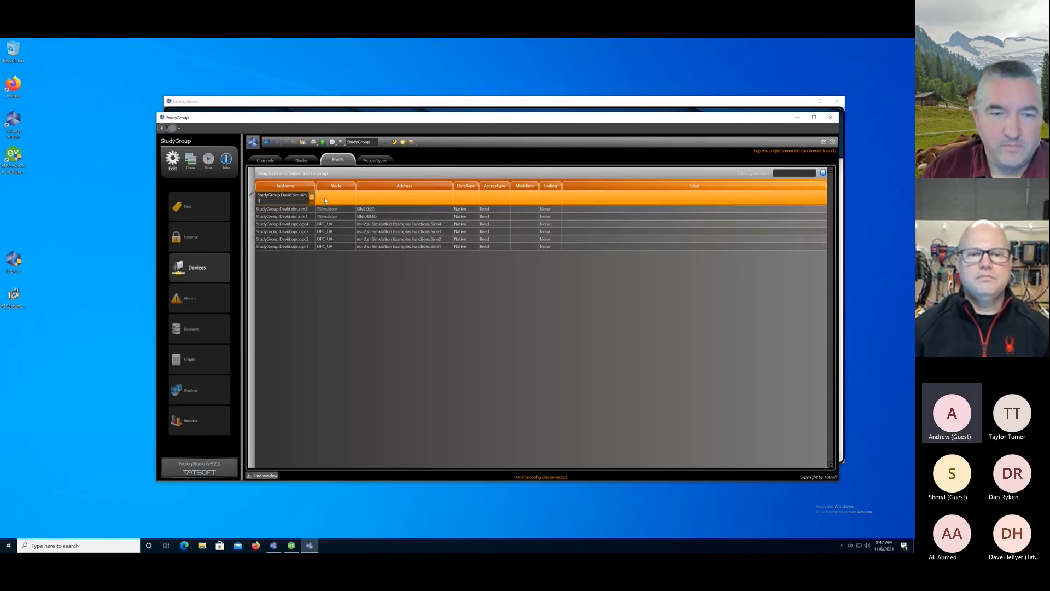
click(325, 201)
click(352, 196)
click(351, 195)
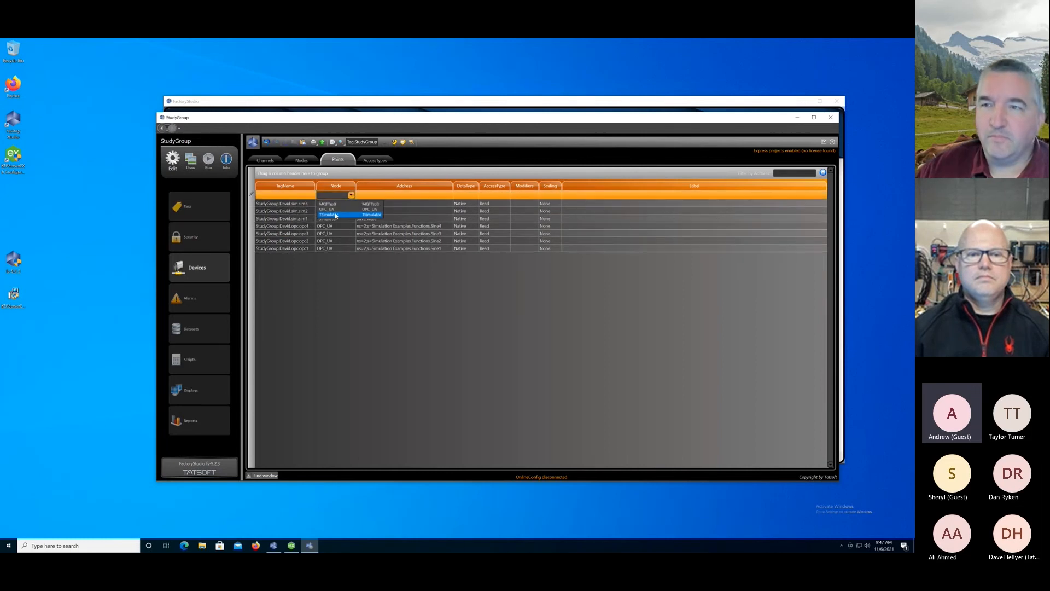
click(345, 205)
click(362, 197)
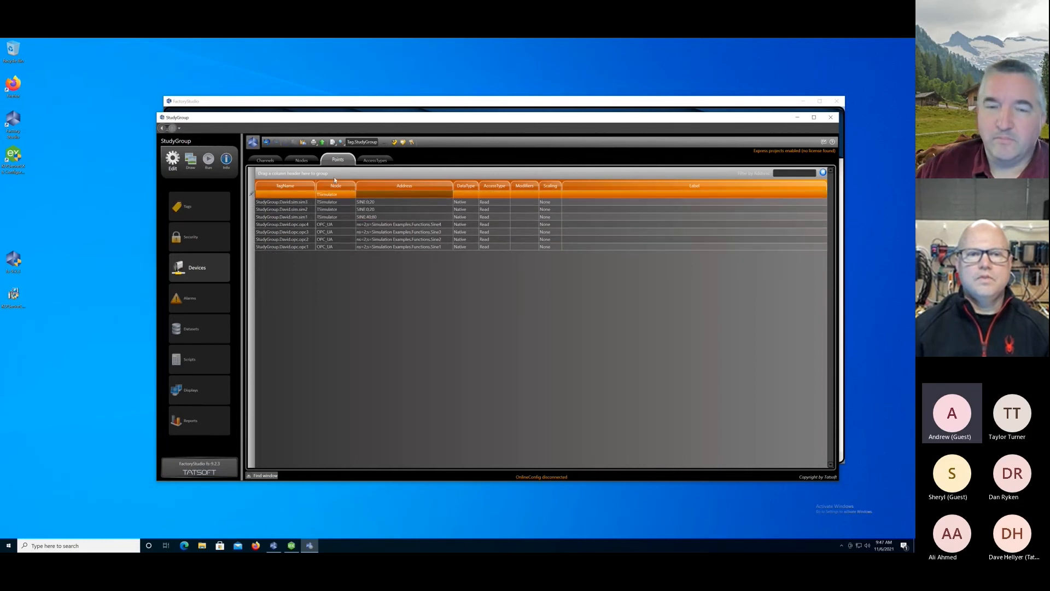
click(298, 161)
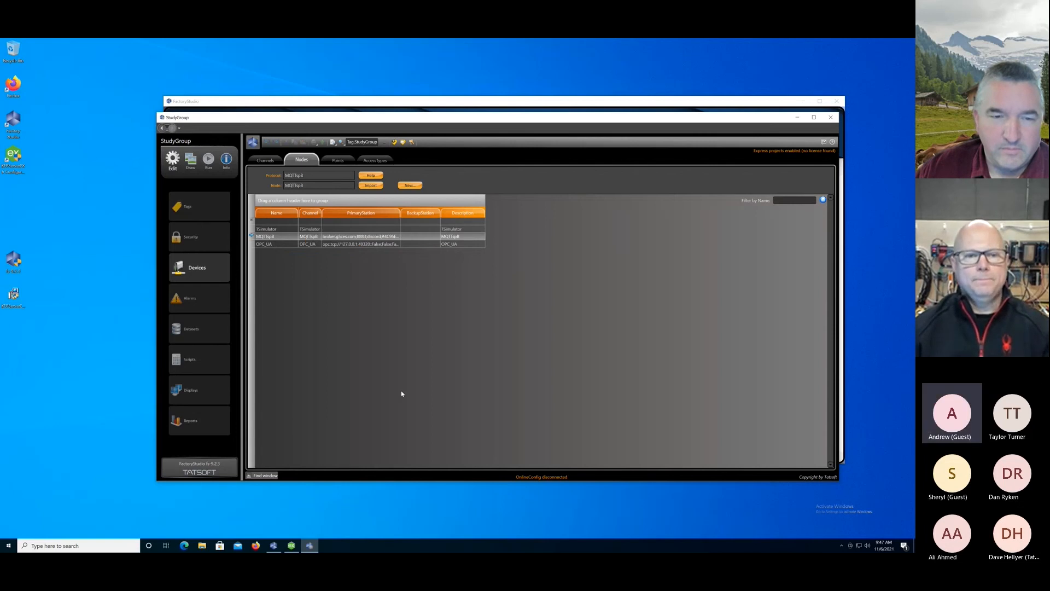
click(339, 160)
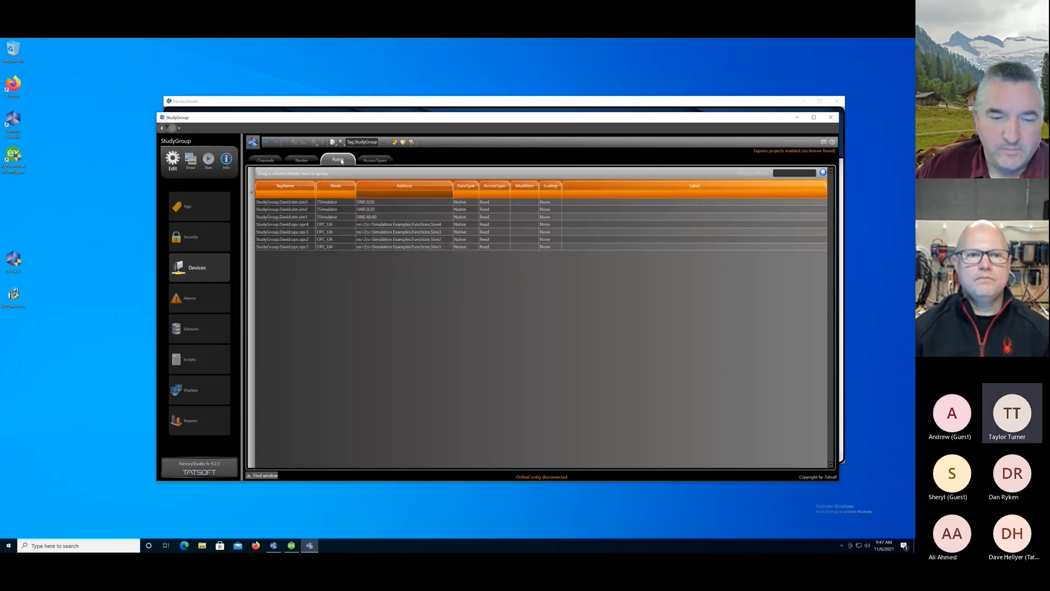
Add a device point for the sim4 tag in the sim member under StudyGroup's first-name member, on the TSimulator node.
click(298, 195)
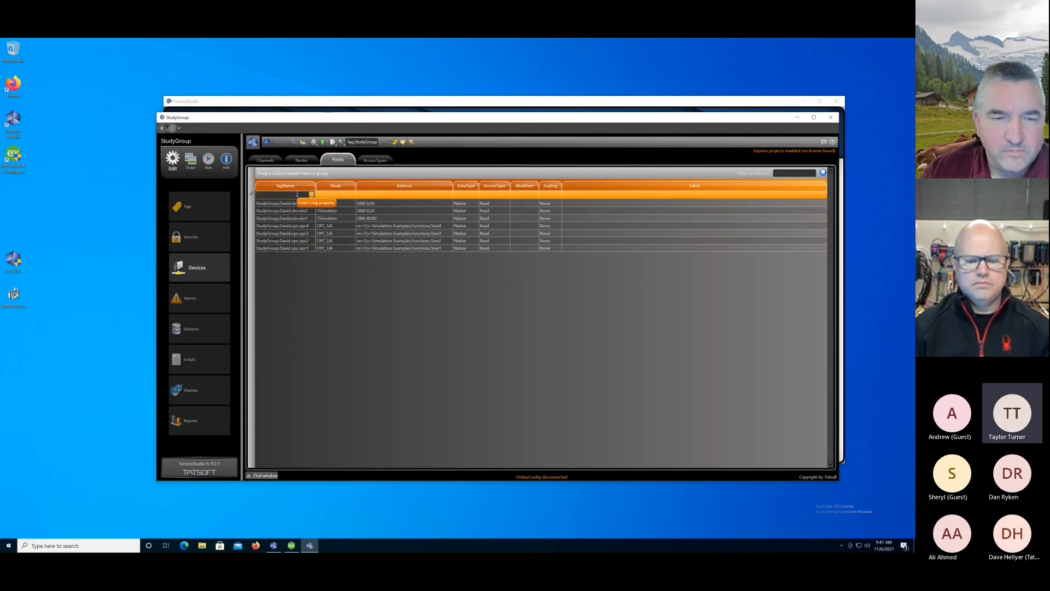
text(st)
text(udyGroup.David.)
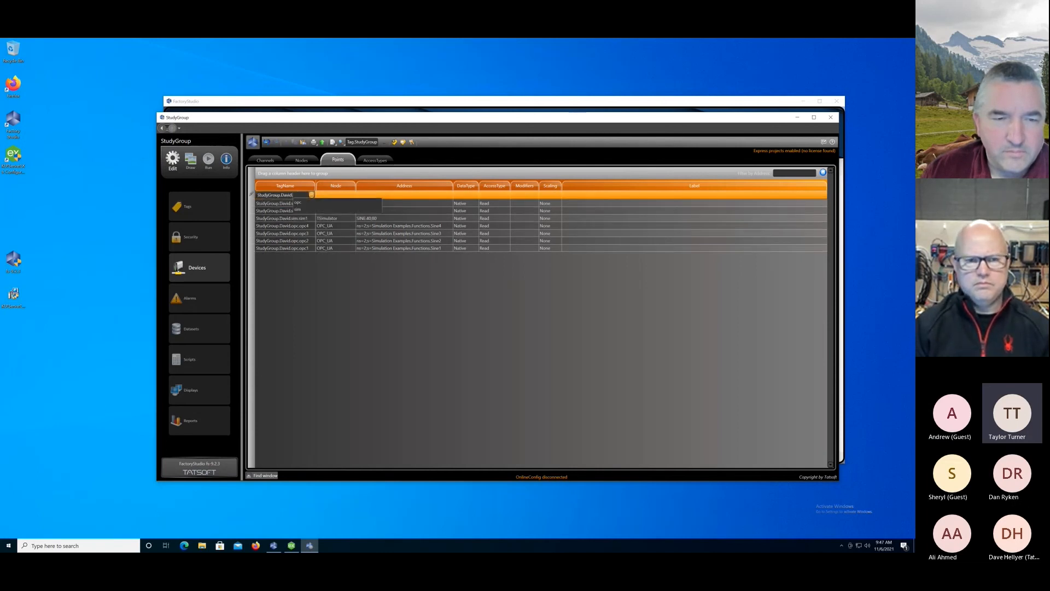
text(sim.)
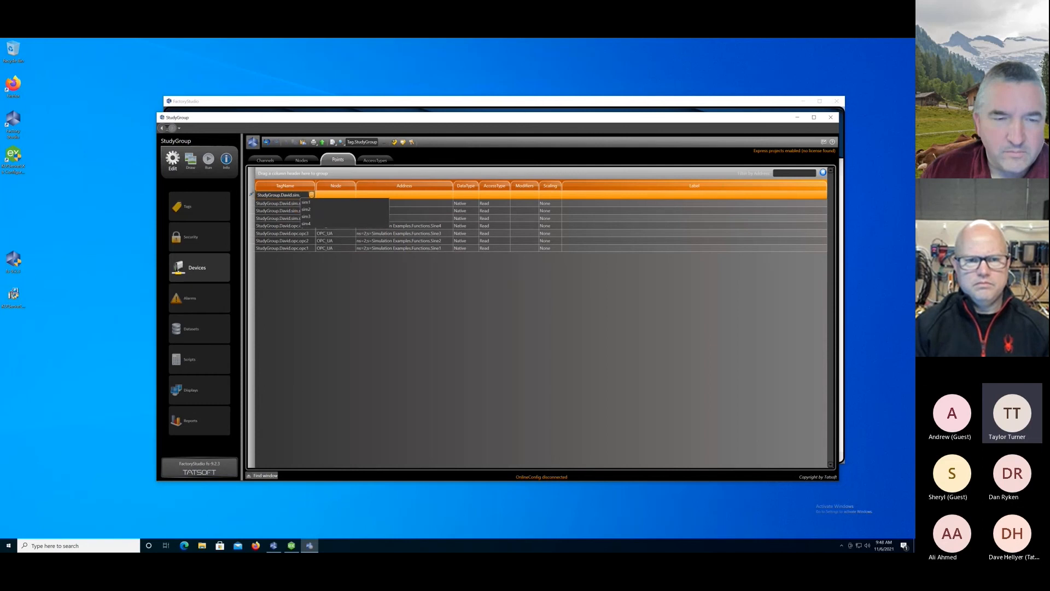
click(306, 225)
click(346, 201)
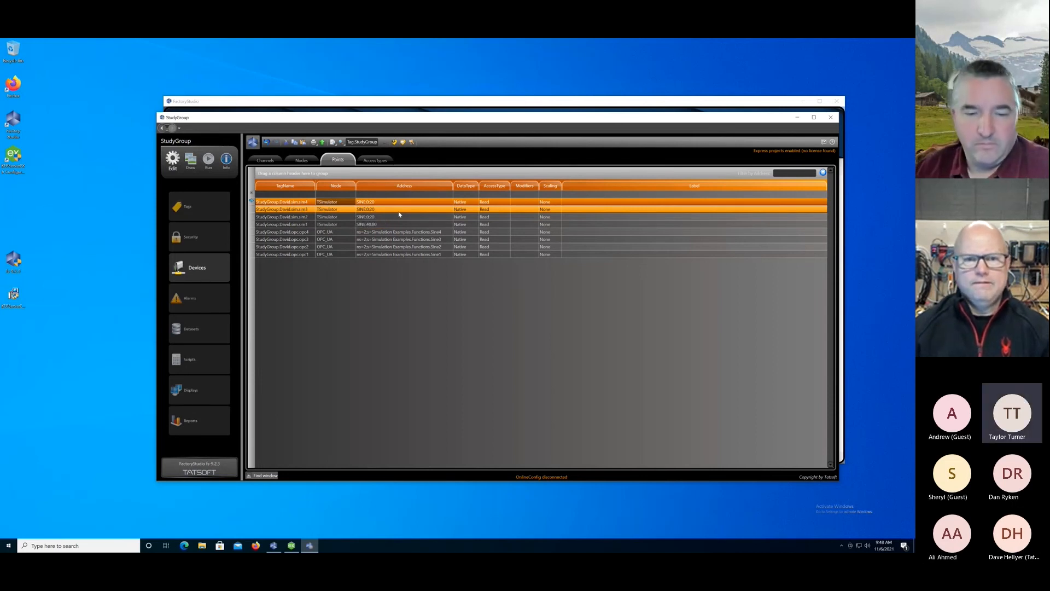
Set the sim3 point's address to the SINE type with MinMax 20 to 40.
double_click(391, 209)
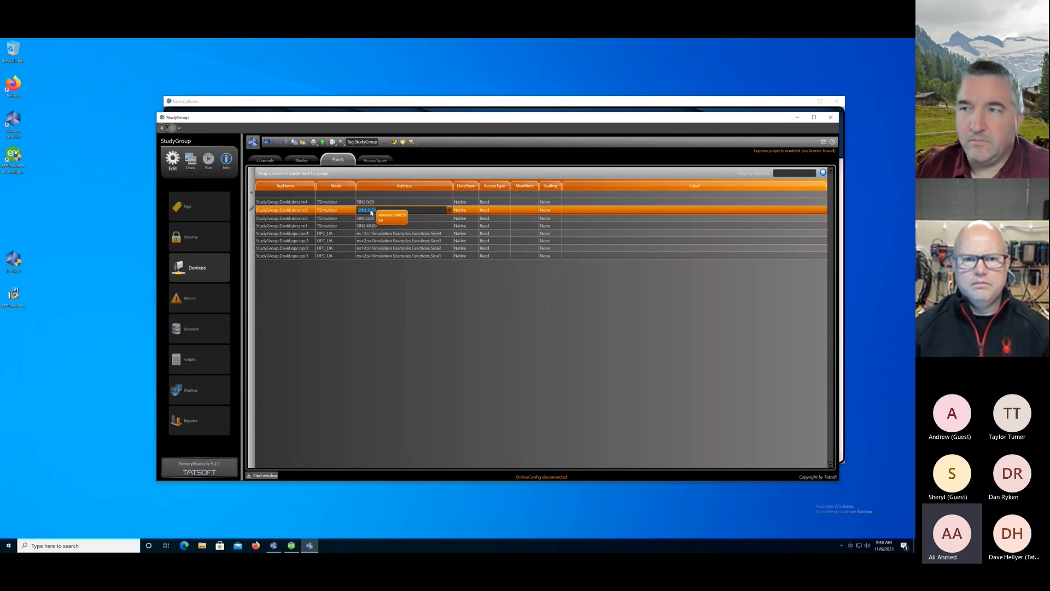
click(375, 210)
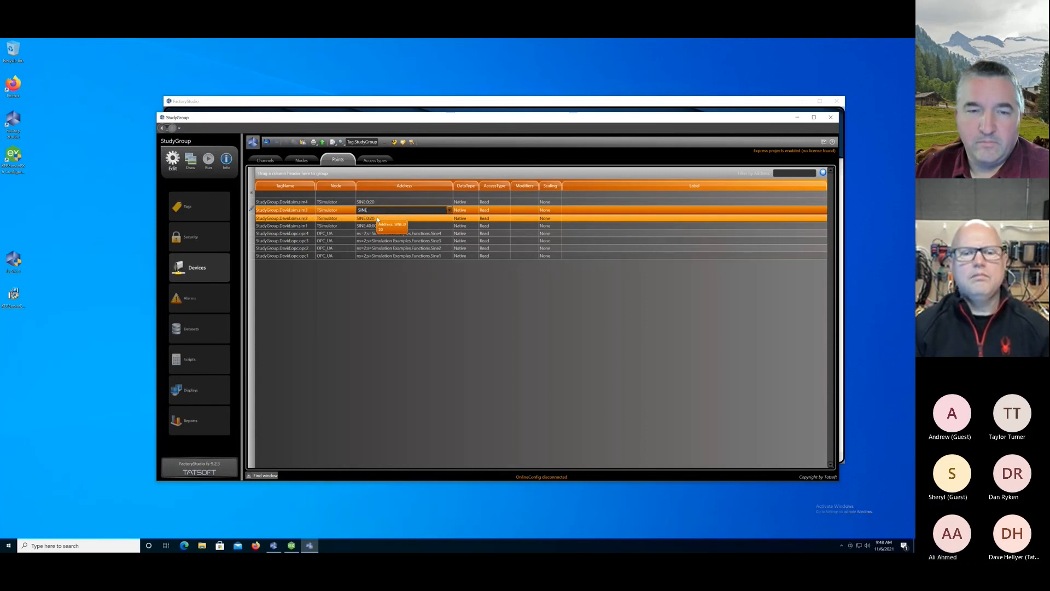
text(:)
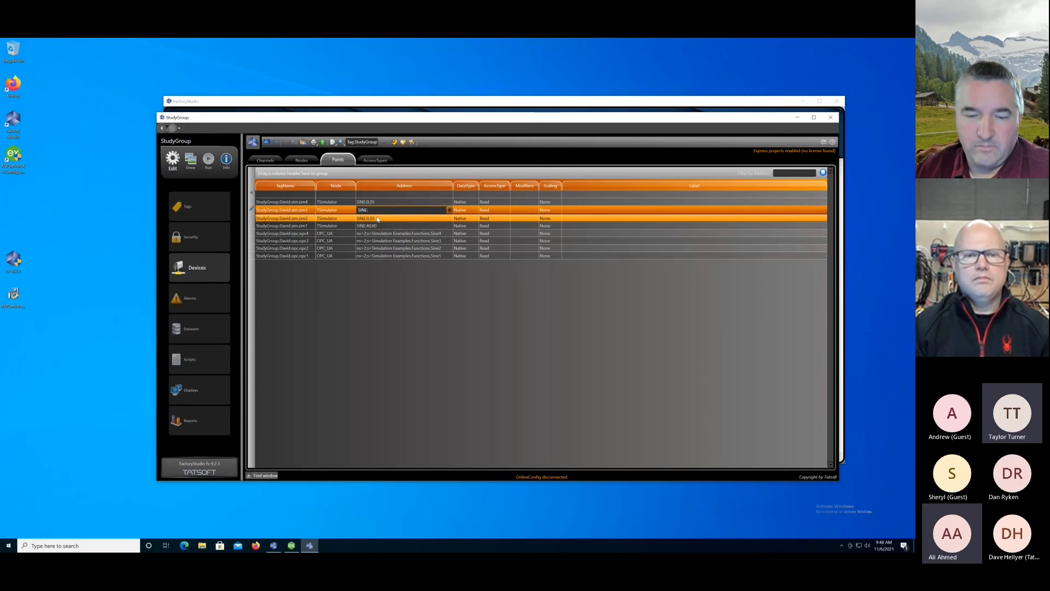
text(20)
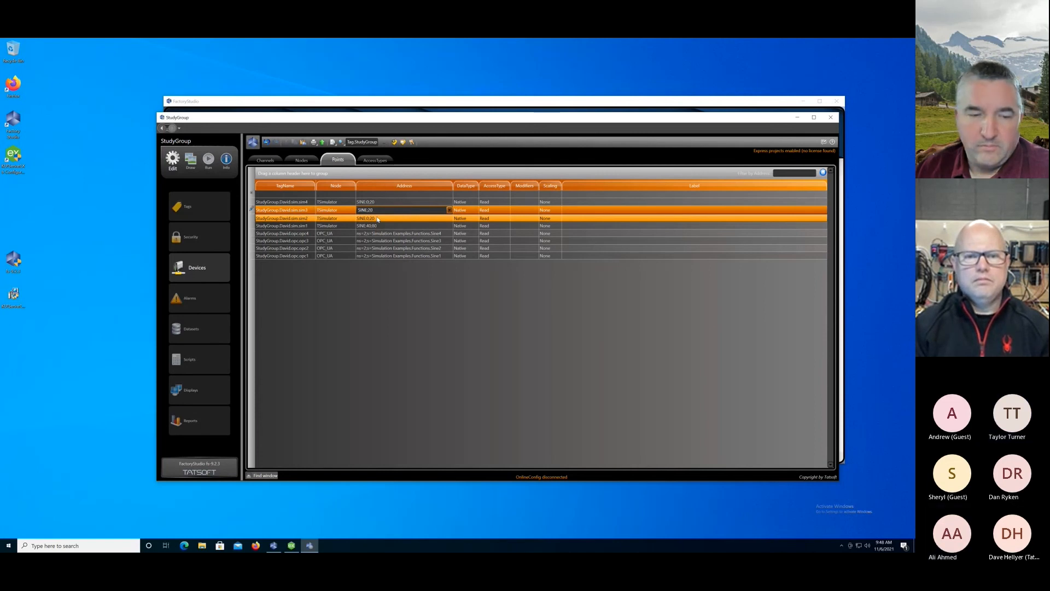
text(:40)
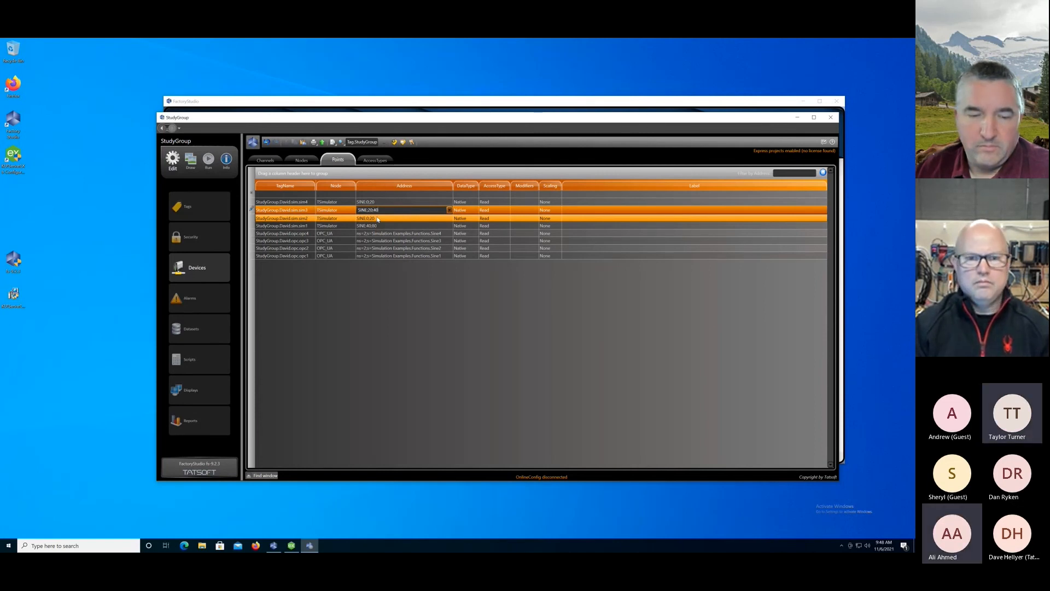
key(Return)
Set the MinMax range of the sim4 point's SINE address to 80 to 100.
click(386, 203)
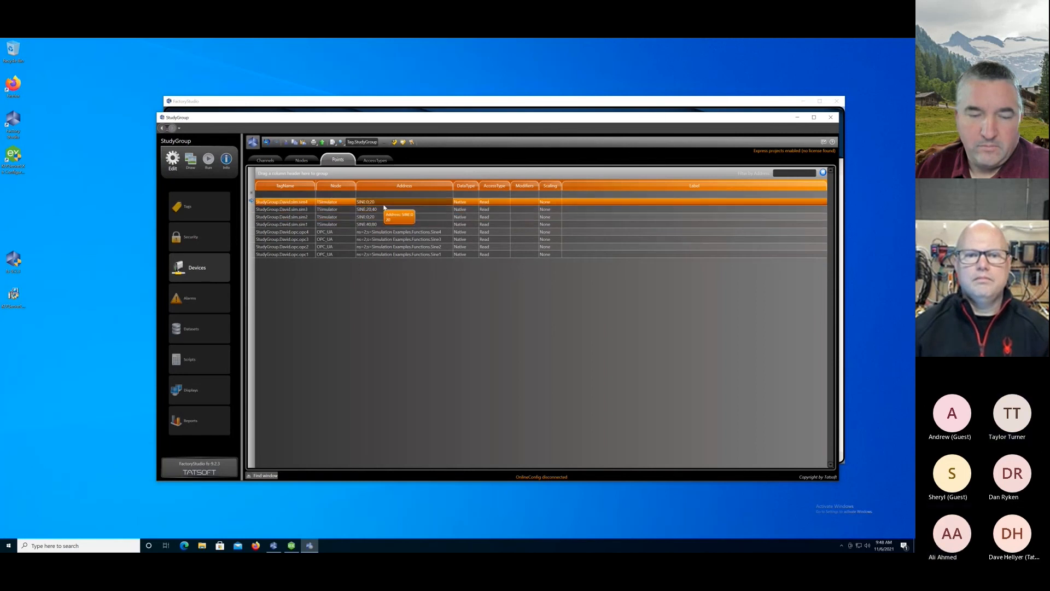
click(386, 203)
click(450, 202)
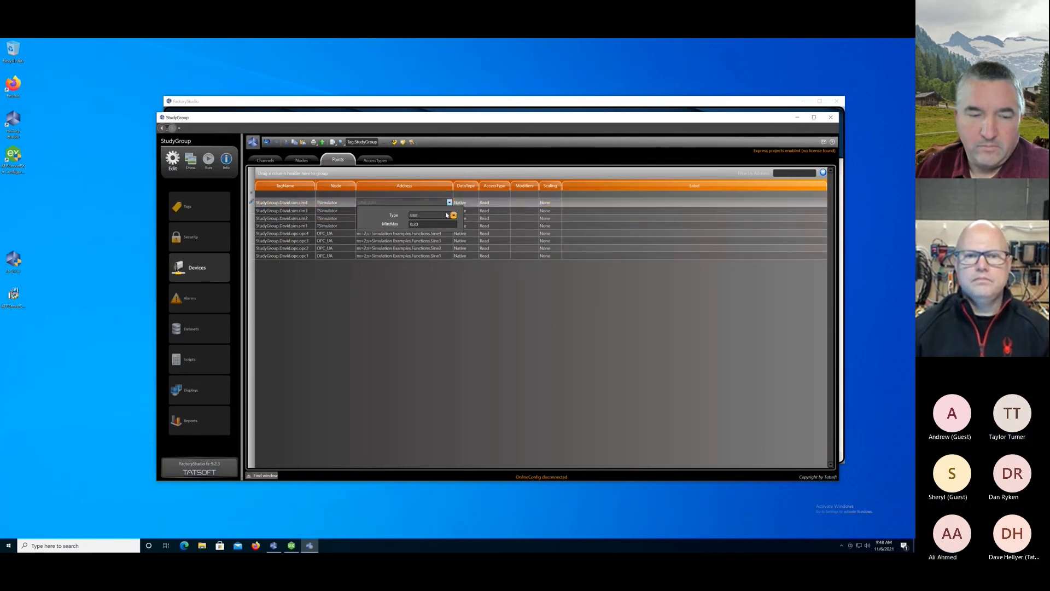
text(80:100)
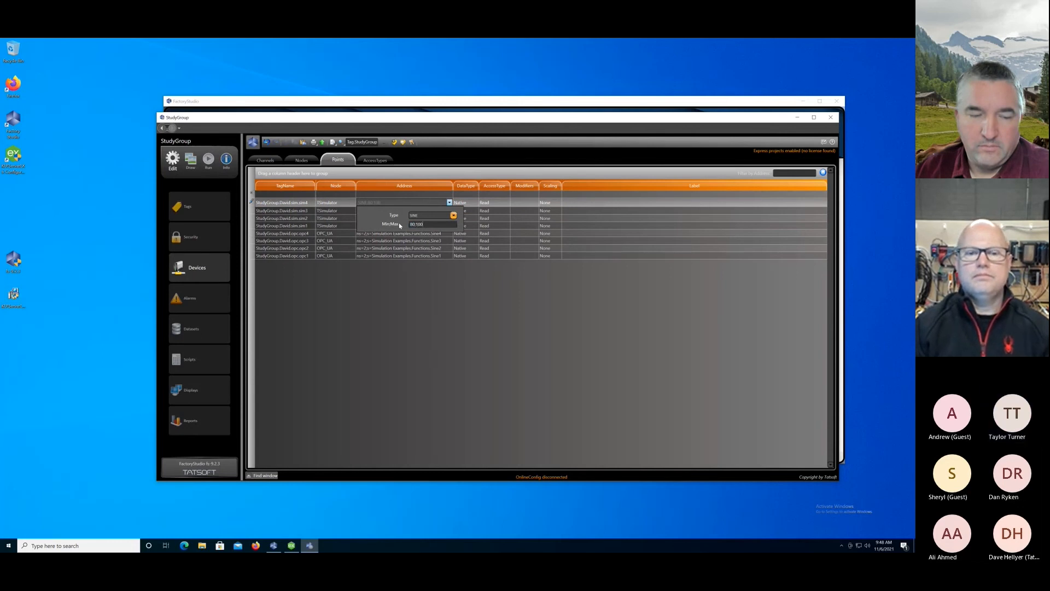
key(Return)
click(399, 225)
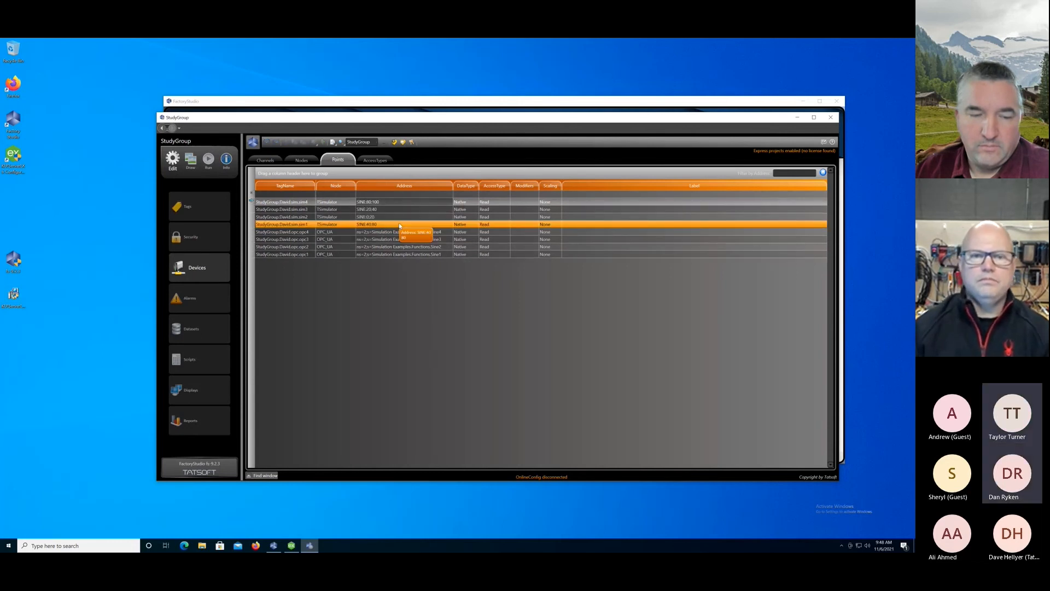
click(375, 277)
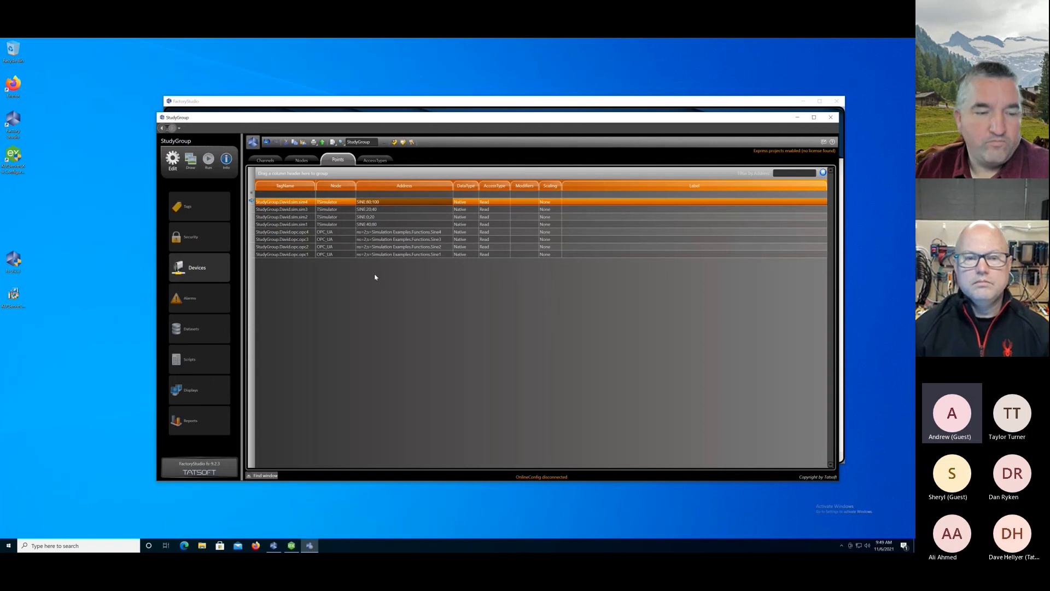
Browse the OPC server items under Simulation Examples, Functions from the opc4 point's address, leaving the address as is.
click(406, 203)
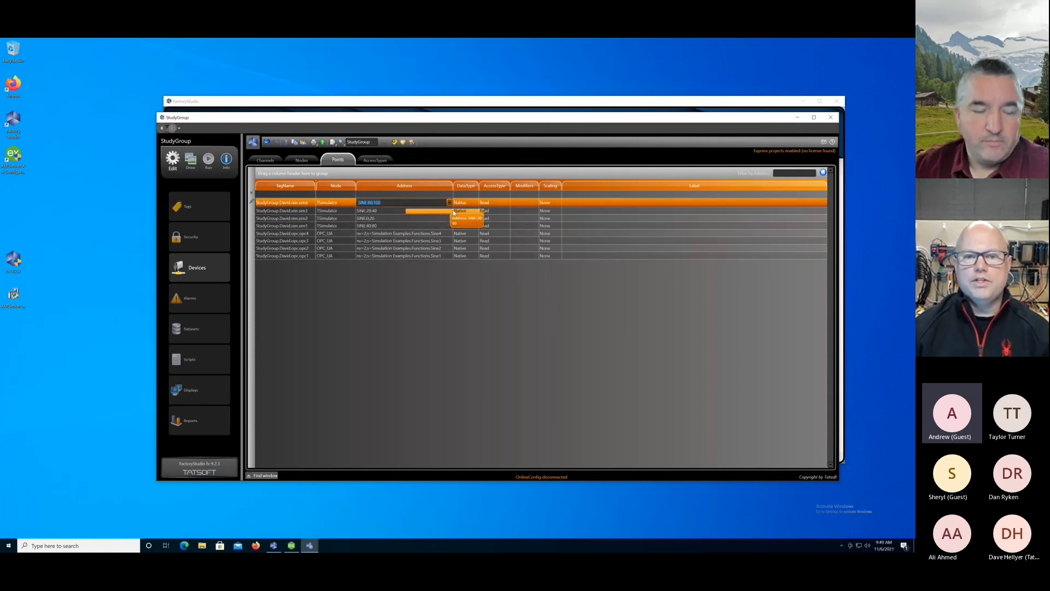
click(443, 232)
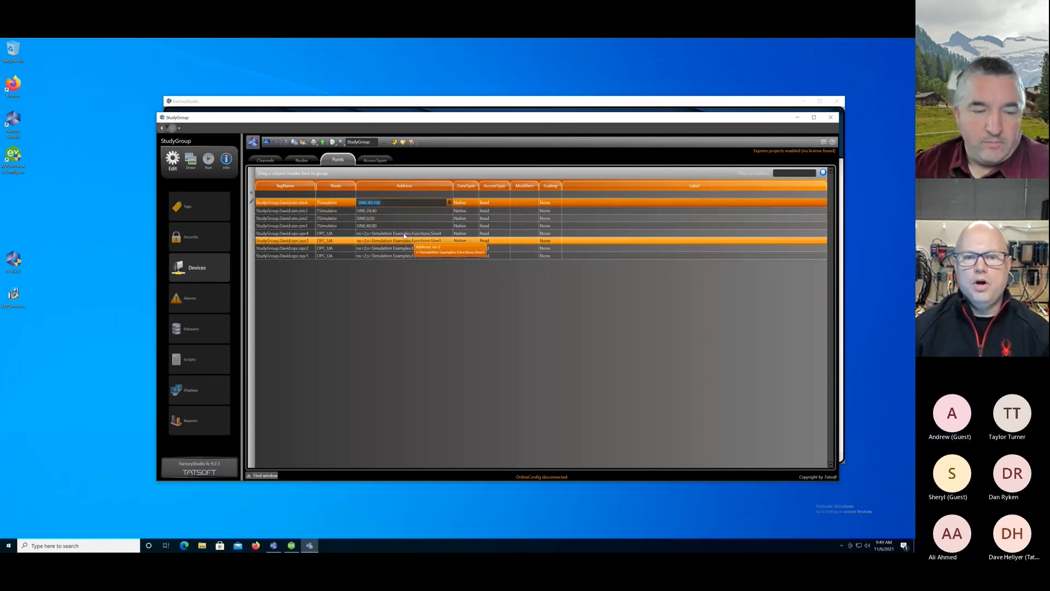
click(449, 233)
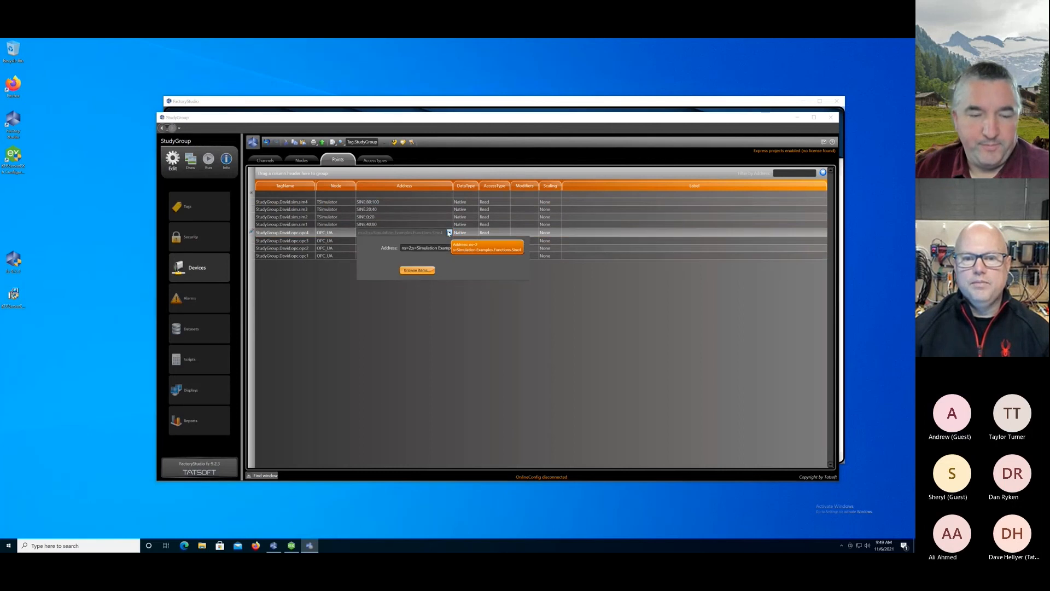
click(412, 270)
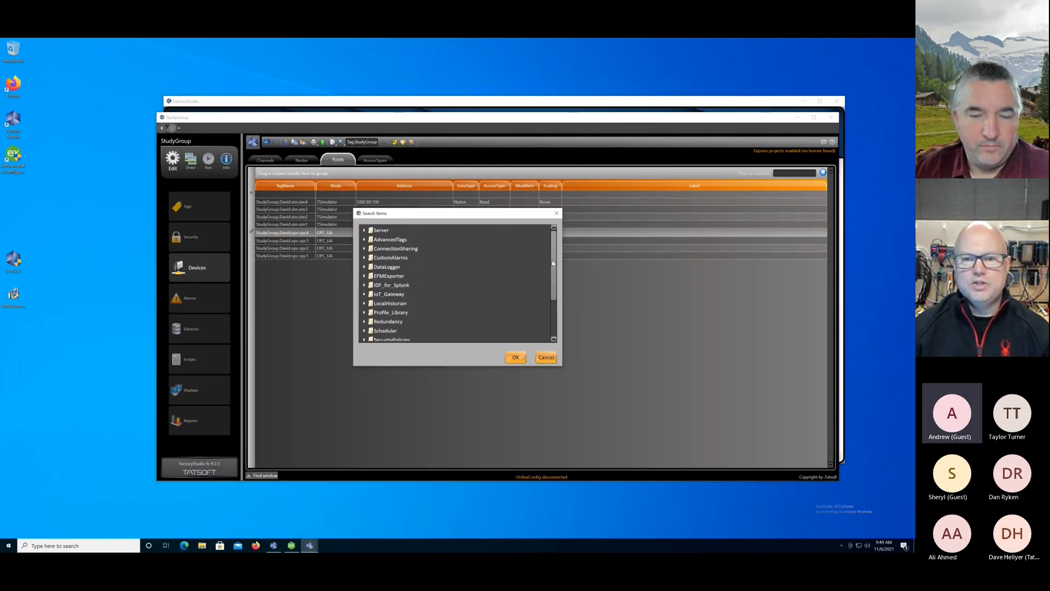
drag(553, 260, 554, 298)
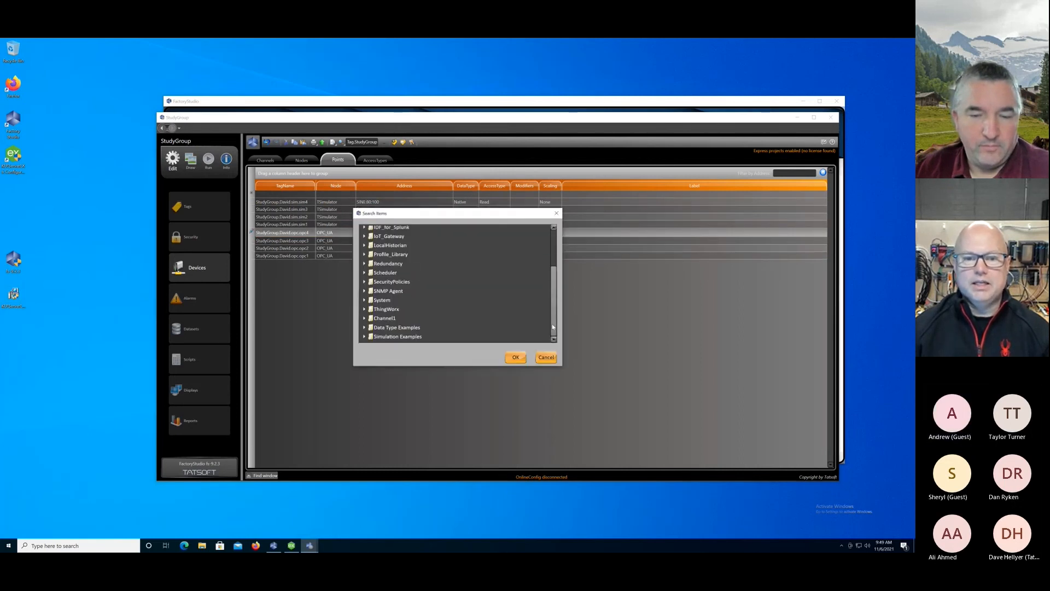
click(364, 337)
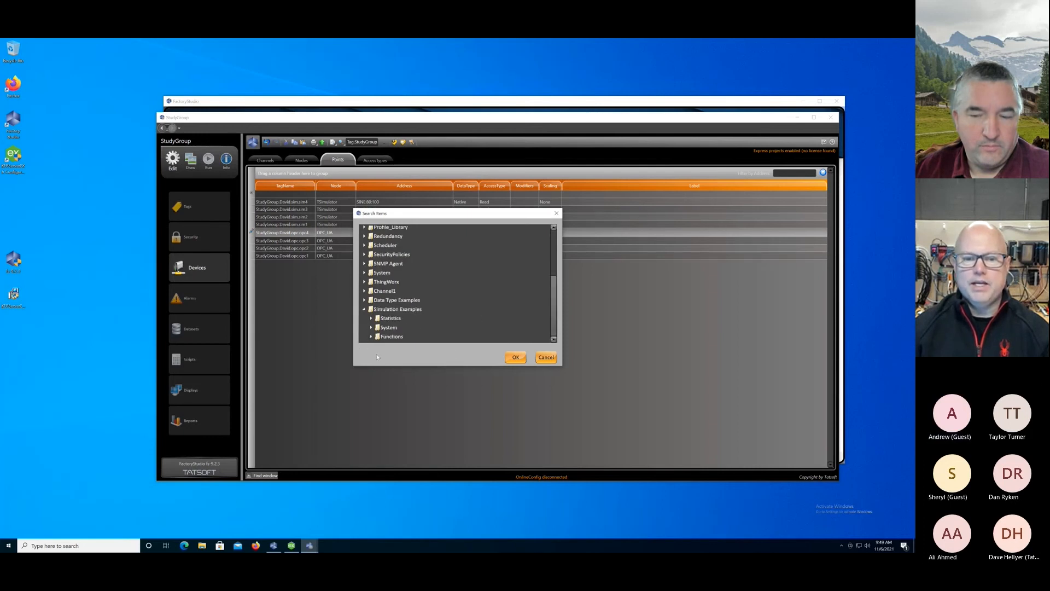
click(371, 337)
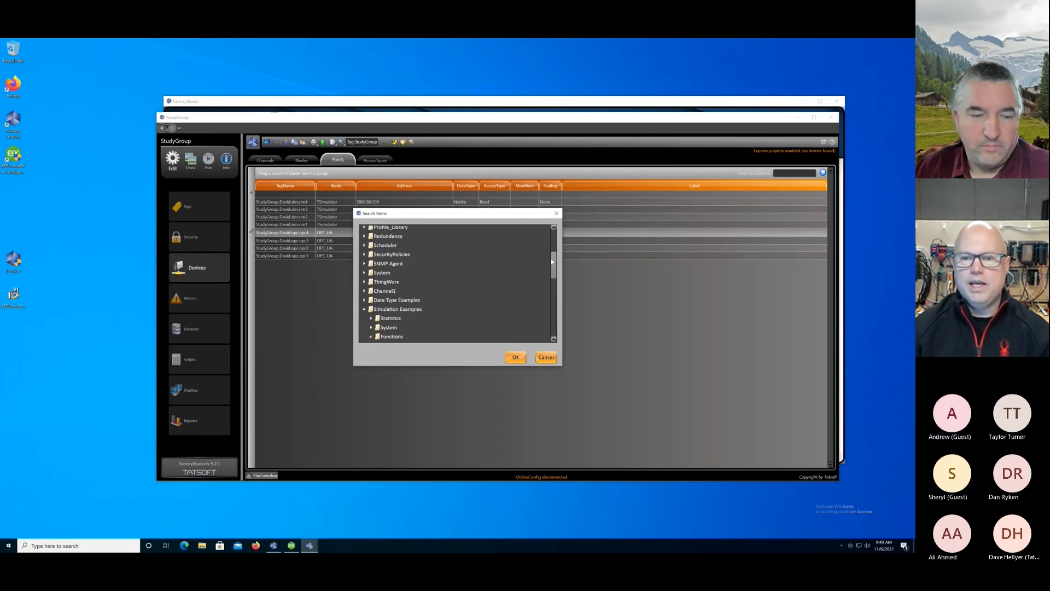
mouse_move(553, 261)
mouse_down()
mouse_move(554, 327)
mouse_move(554, 238)
mouse_move(554, 273)
mouse_up()
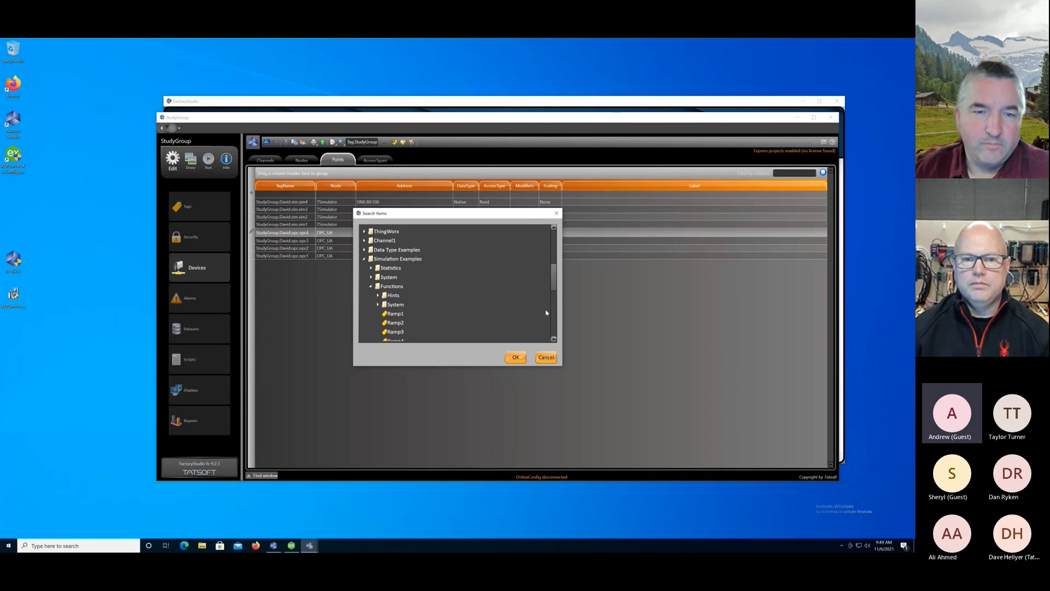
click(546, 357)
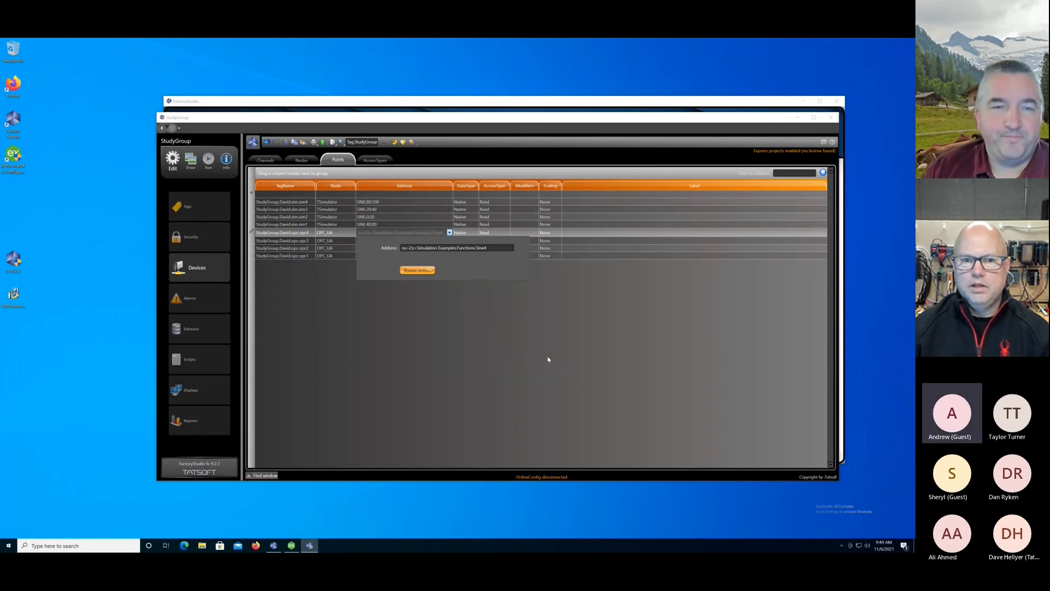
click(400, 306)
Review the signal types the simulator offers for the sim4 point's address.
click(399, 197)
click(400, 202)
click(431, 201)
click(449, 203)
click(453, 215)
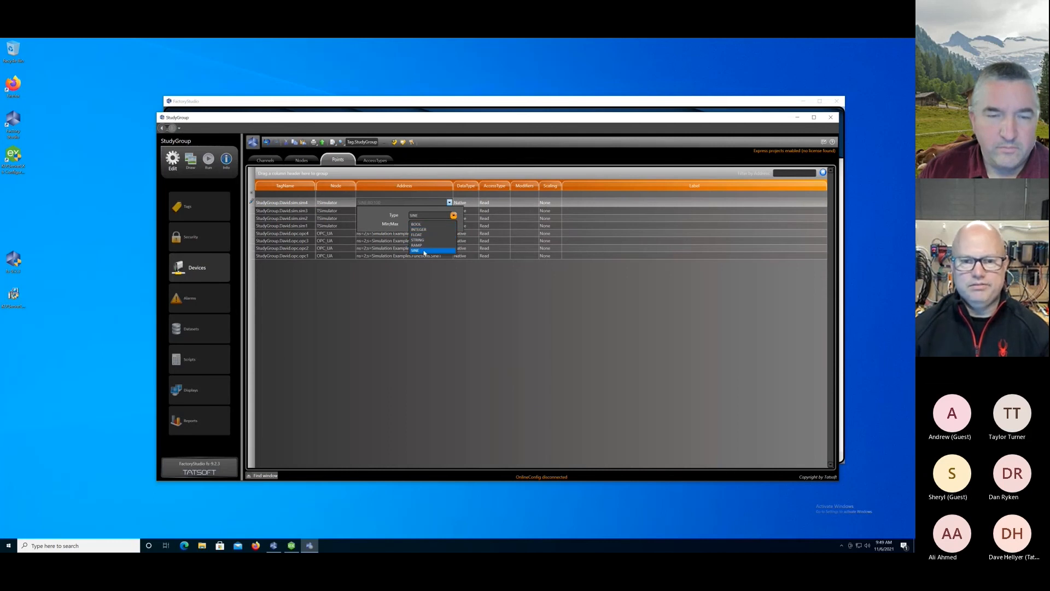
click(426, 277)
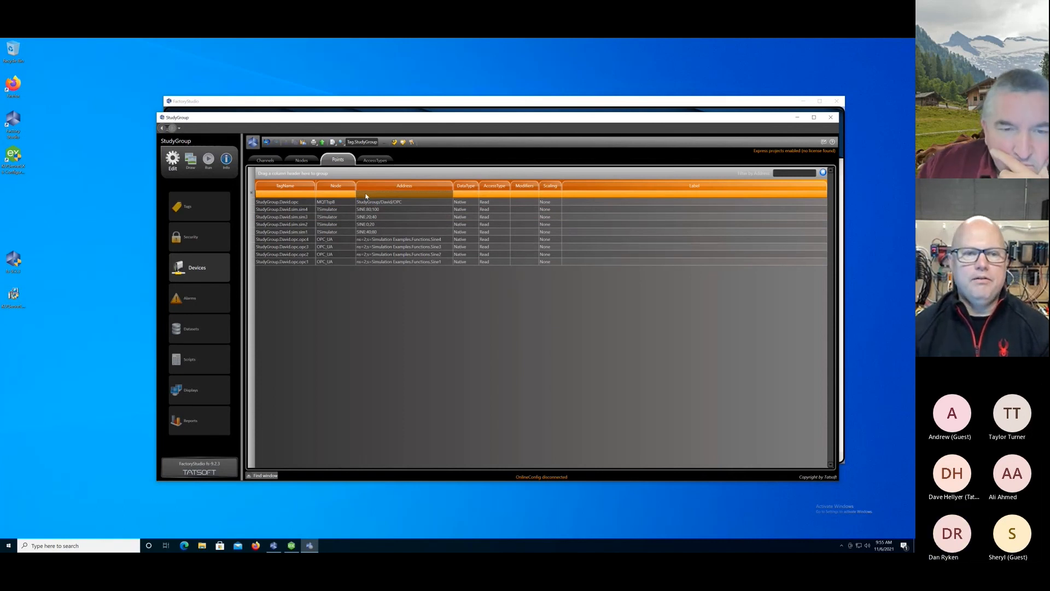
Add a device point for the sim member under StudyGroup's first-name member on the MQTTspB node, addressed as StudyGroup, first name and SIM separated by slashes.
click(290, 193)
text(StudyGroup.)
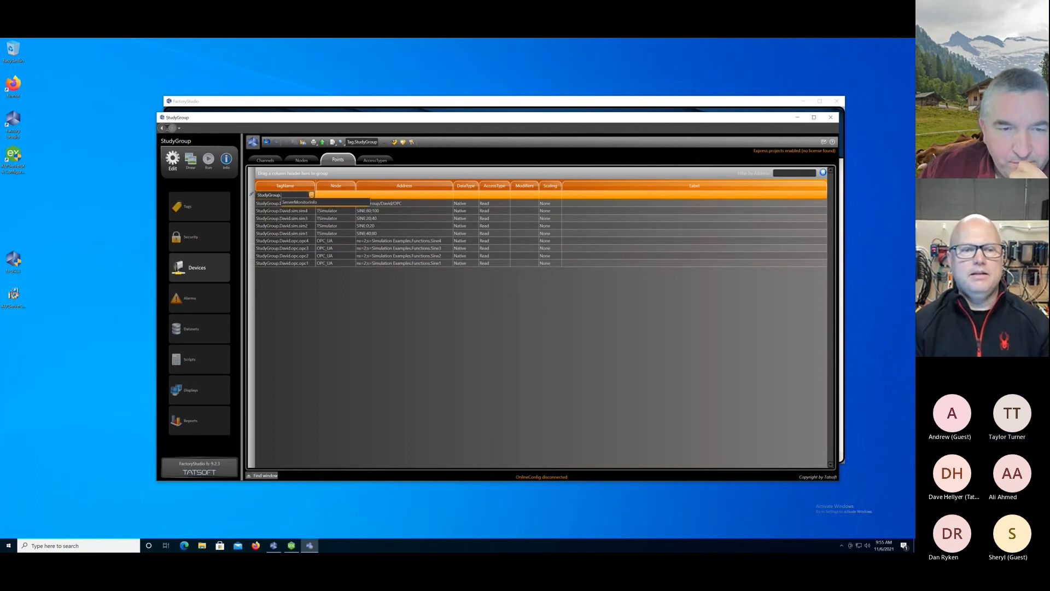
text(David.)
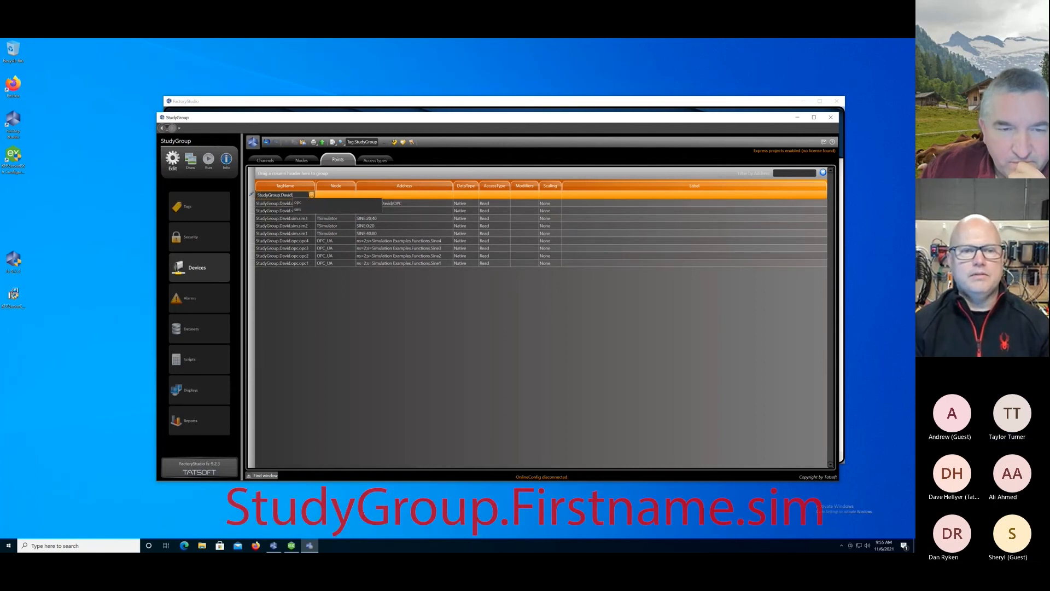
text(sim)
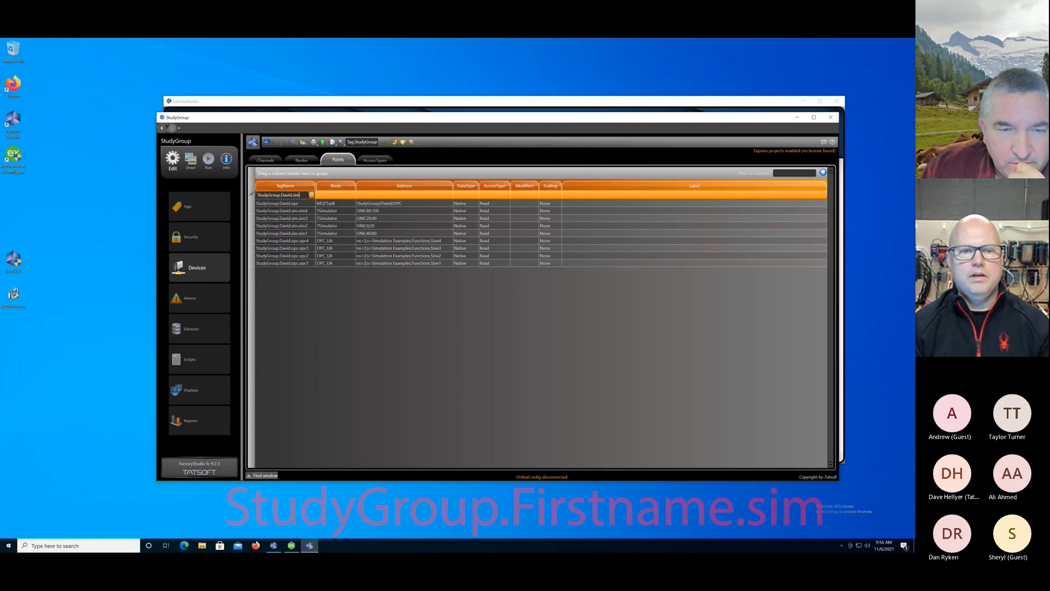
key(Tab)
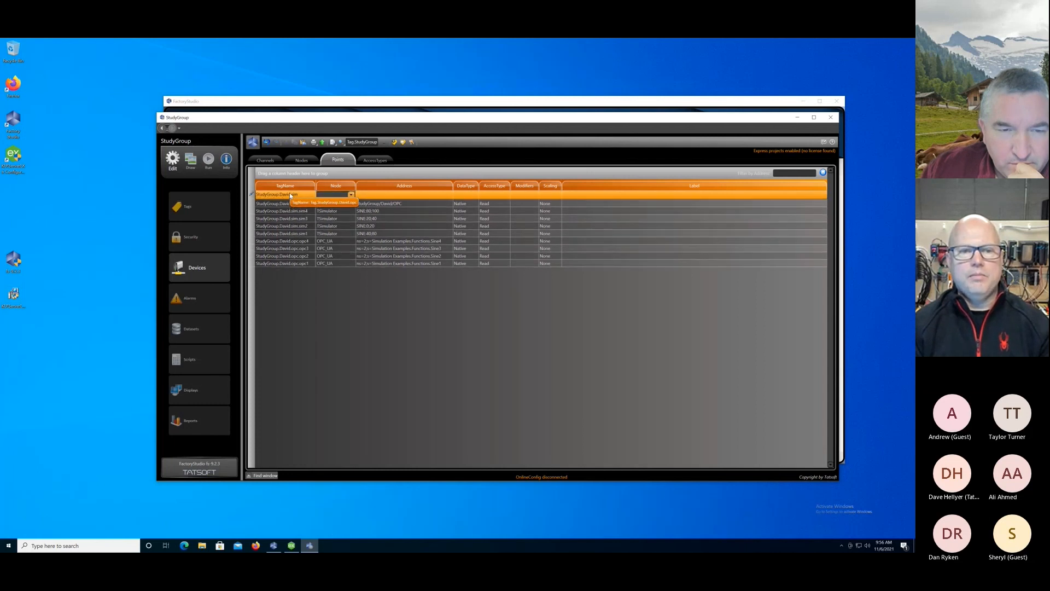
key(Tab)
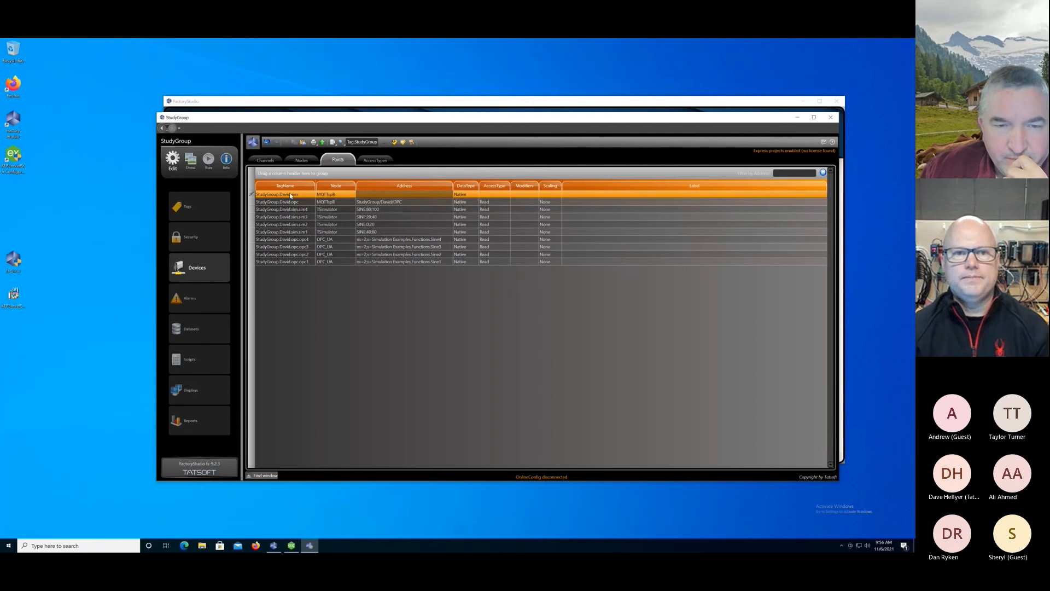
Set the access type of the MQTTspB points for the sim and opc members to Write.
click(506, 202)
click(496, 219)
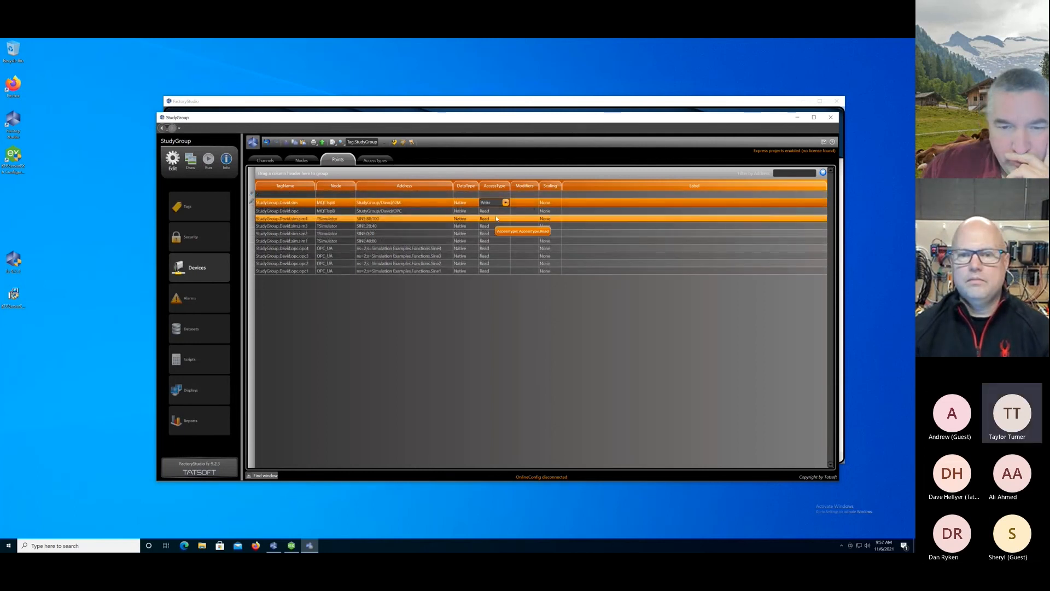
click(495, 210)
click(505, 210)
click(498, 230)
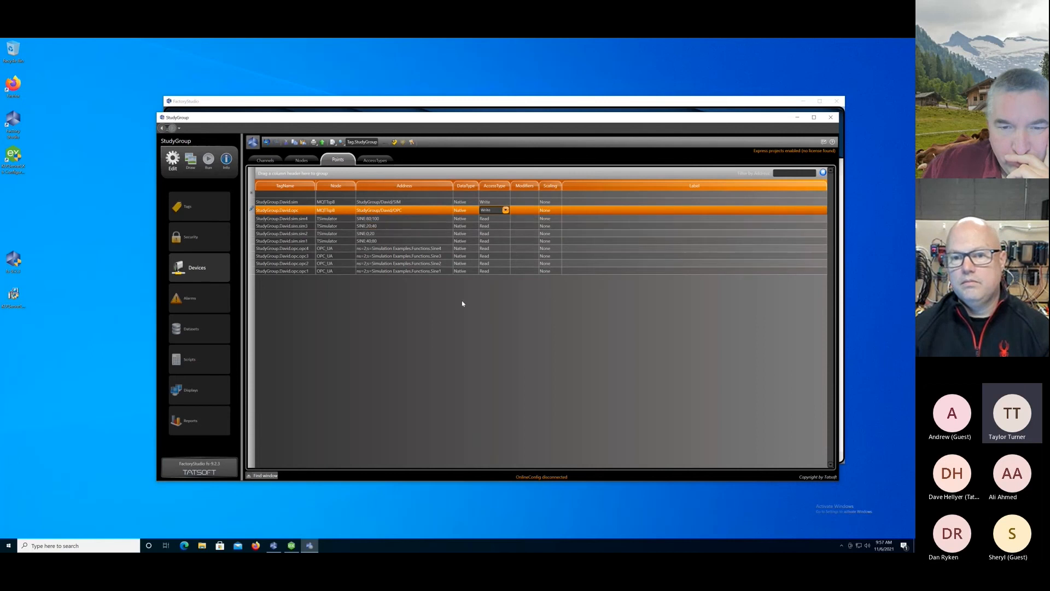
Try to rename the MQTTspB channel to MQTTspB_sub.
click(265, 160)
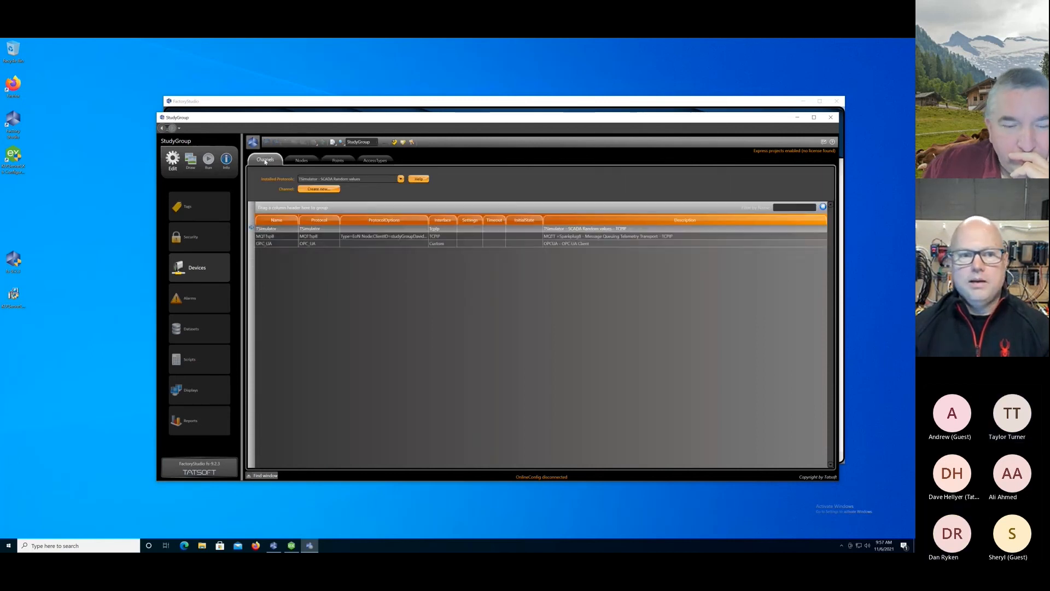
click(277, 239)
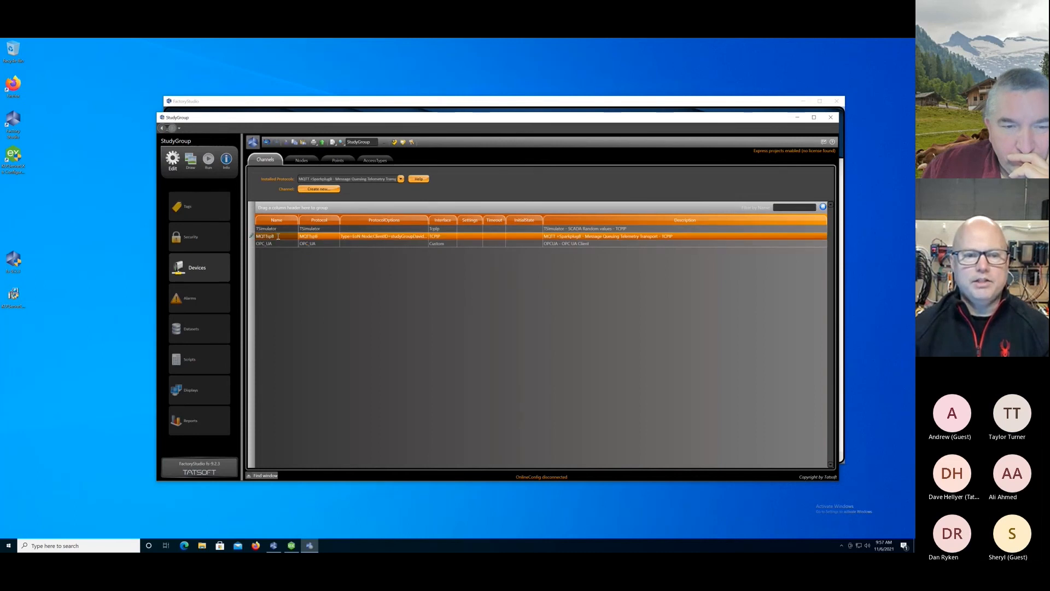
right_click(278, 237)
click(269, 275)
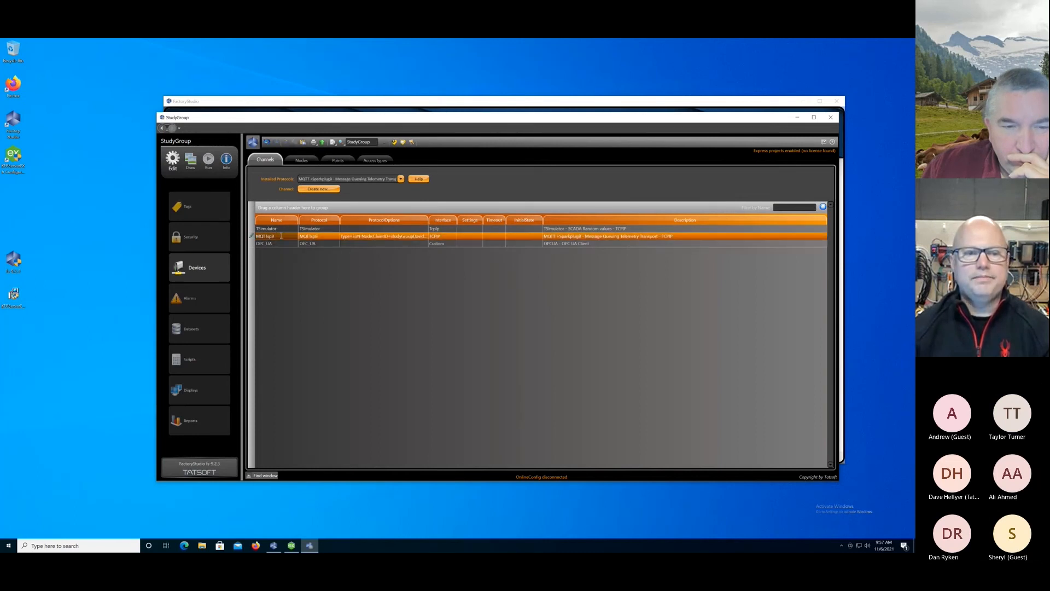
text(_)
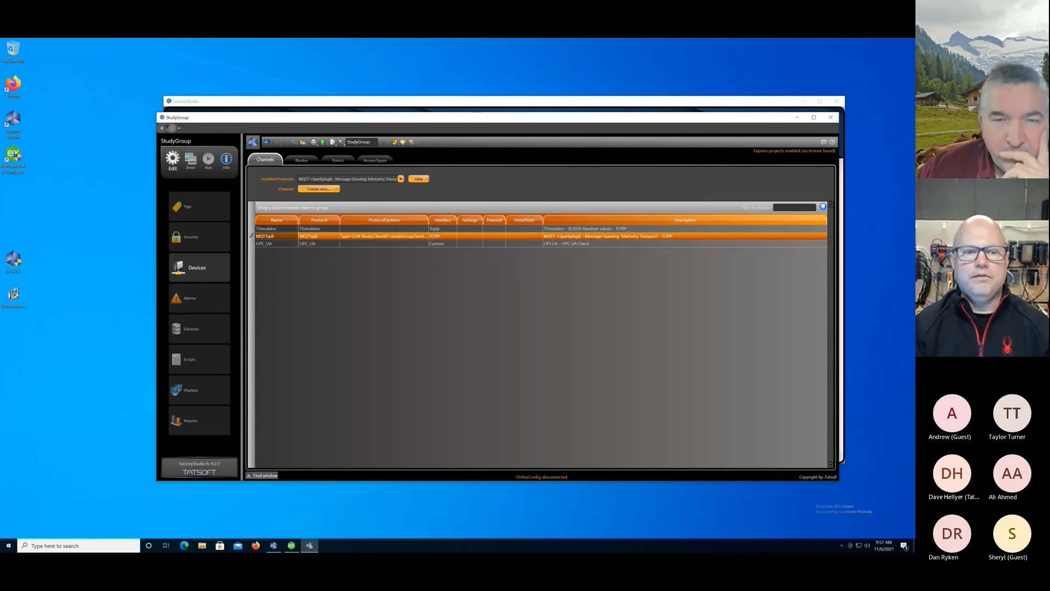
key(BackSpace)
key(BackSpace)
key(BackSpace)
text(sub)
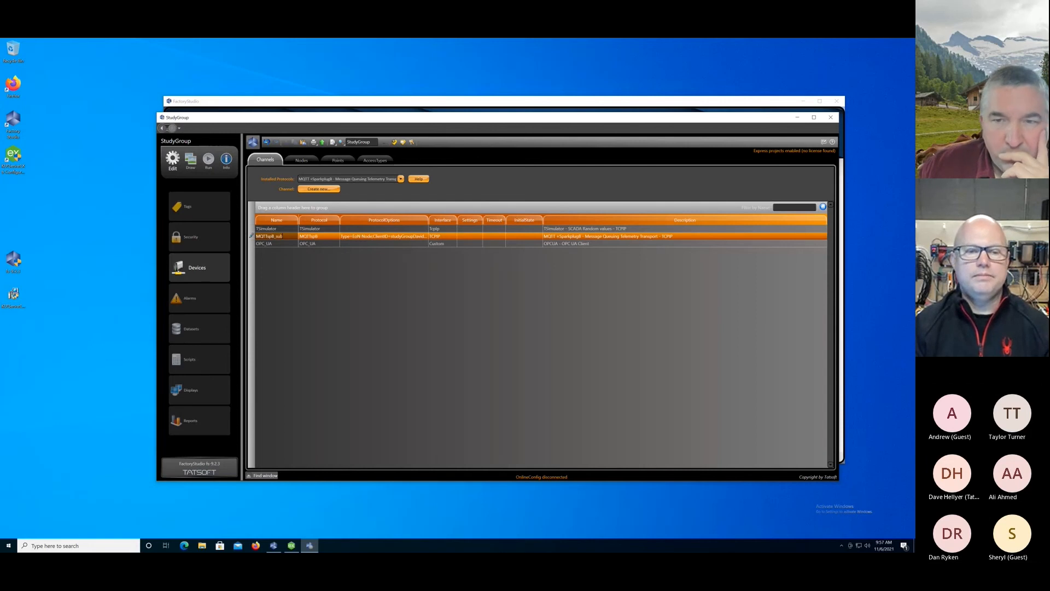
key(BackSpace)
key(BackSpace)
key(BackSpace)
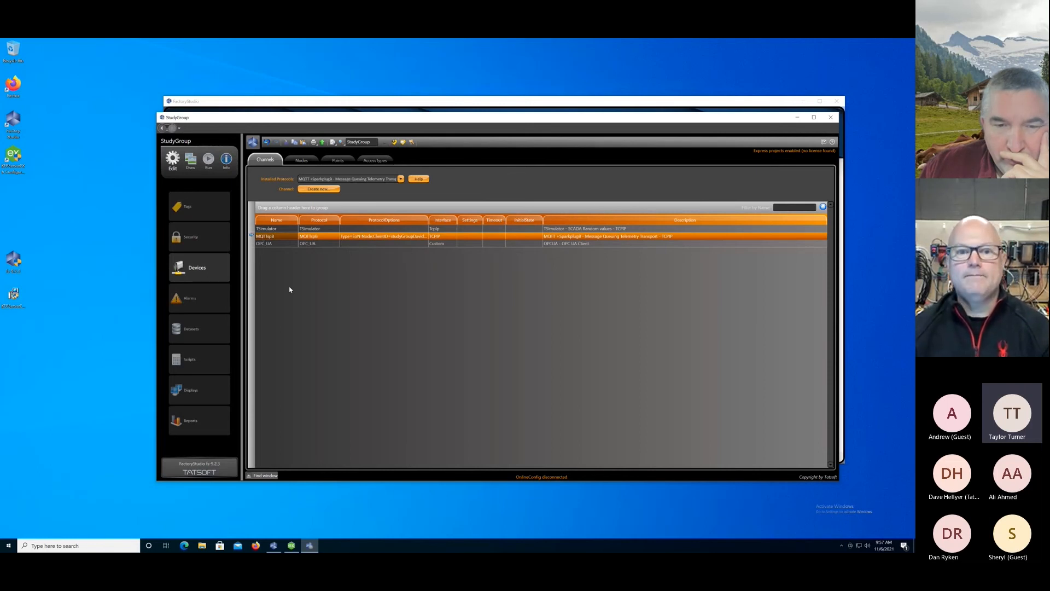
Review the Type choices in the MQTTspB channel's protocol options.
click(408, 235)
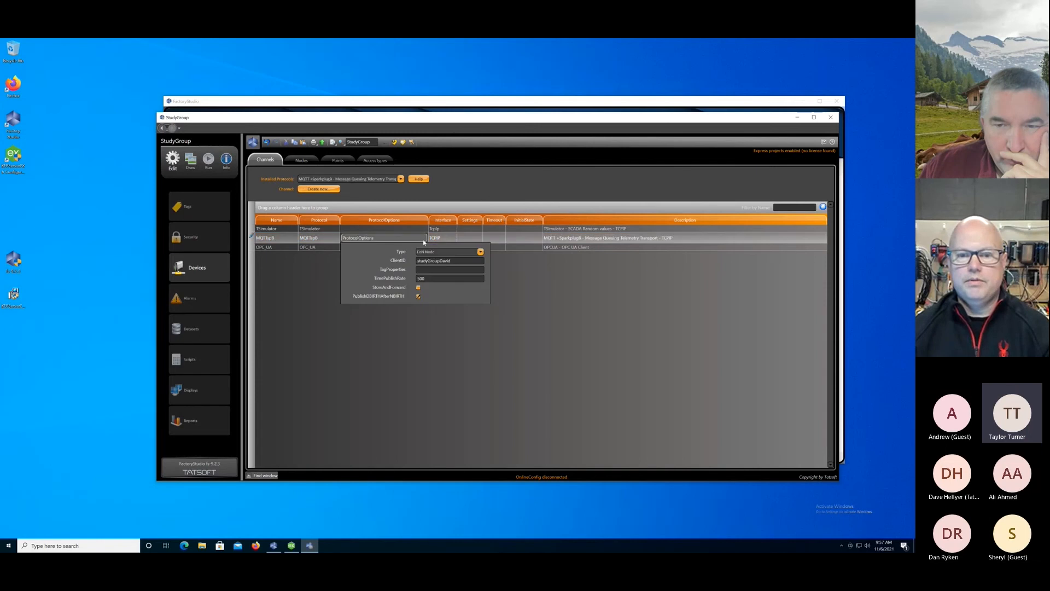
click(480, 252)
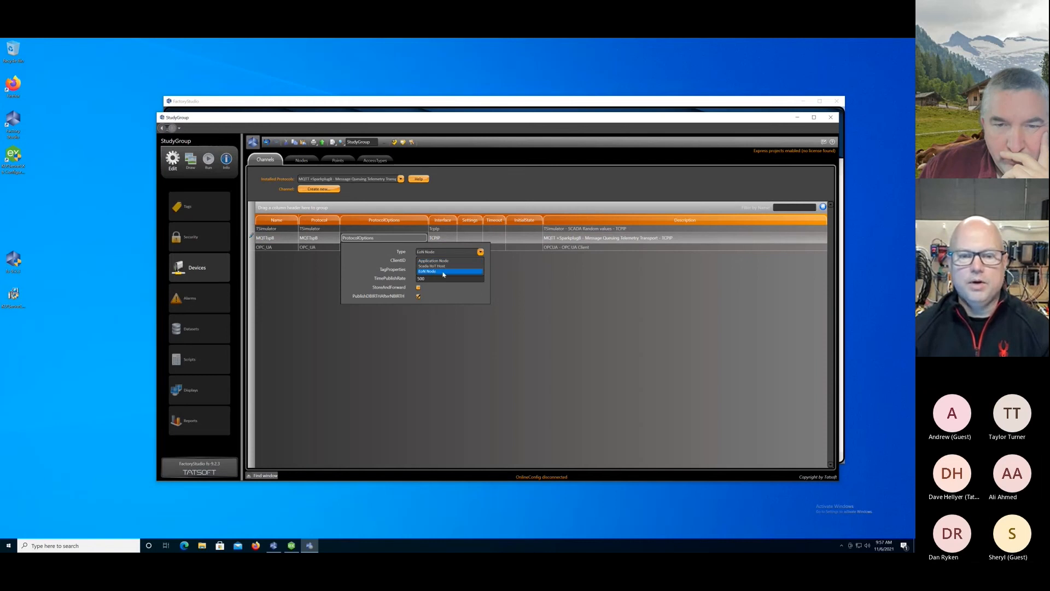
click(370, 255)
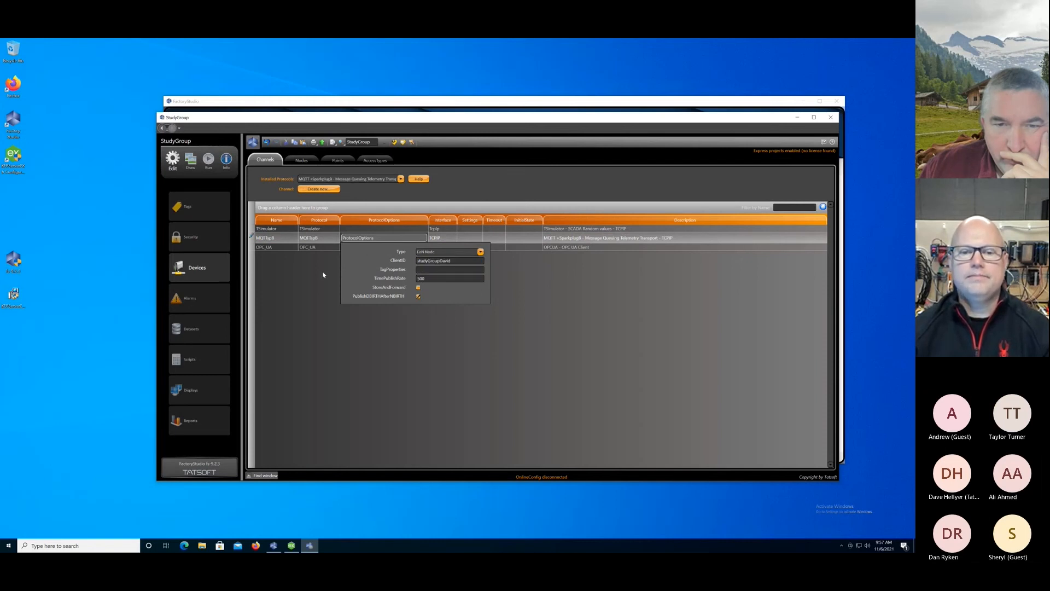
click(323, 275)
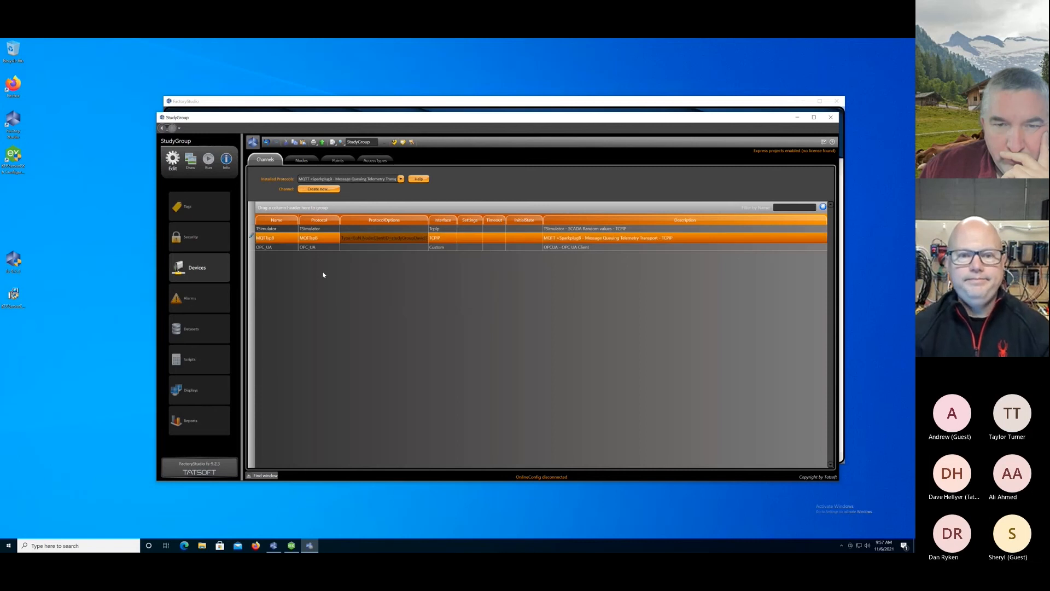
Examine the project's device points, including the MQTTspB addresses for the sim and opc members.
click(339, 160)
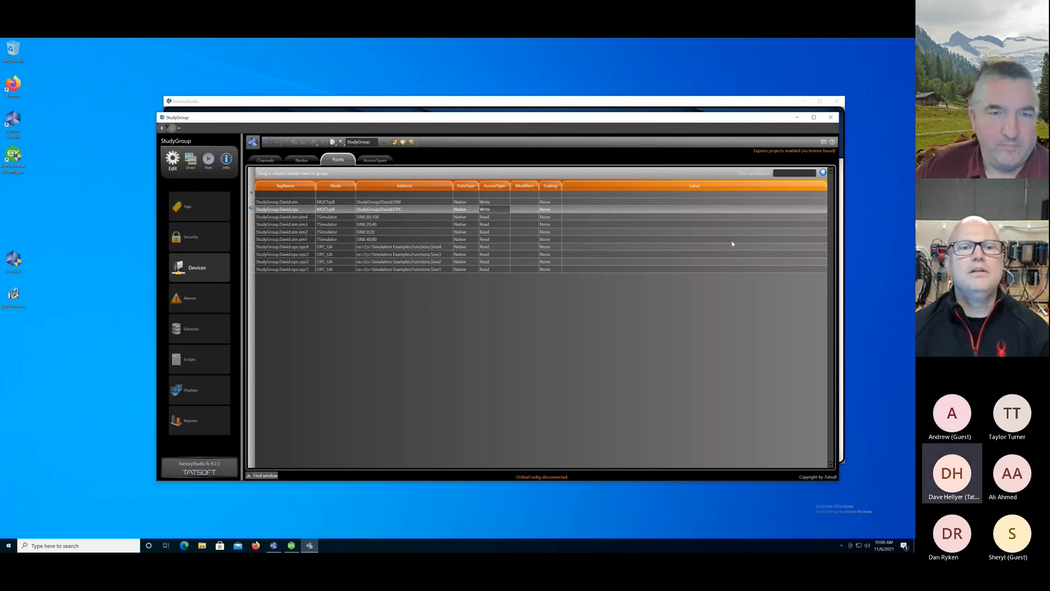
click(286, 300)
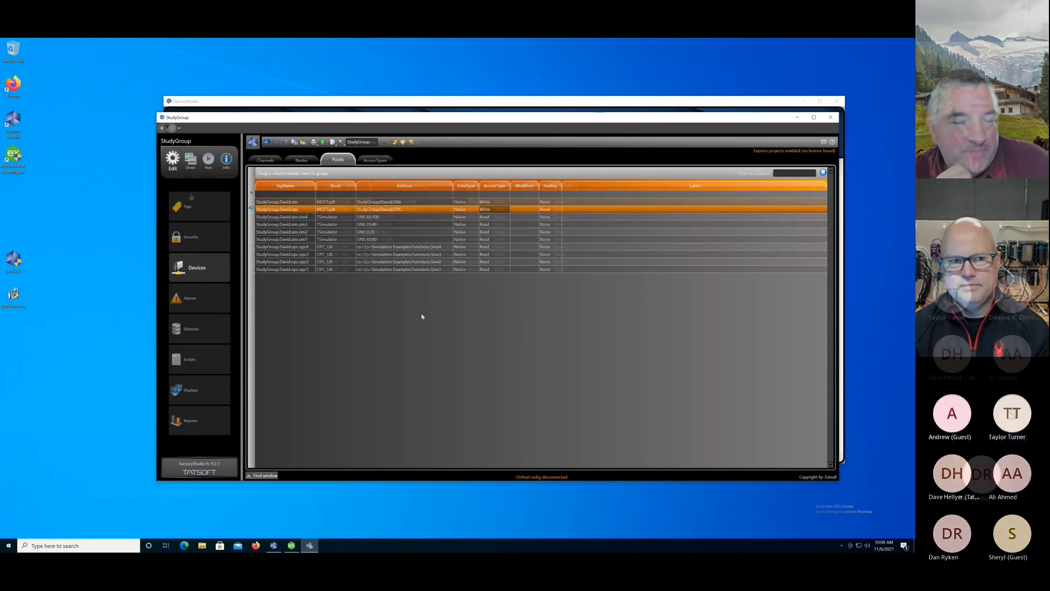
click(198, 236)
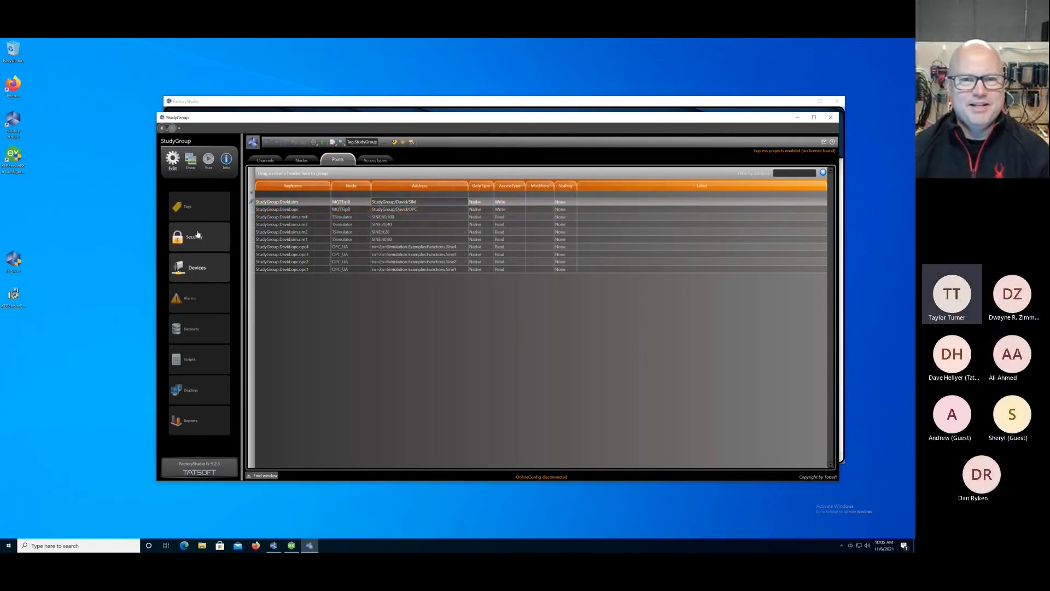
click(198, 213)
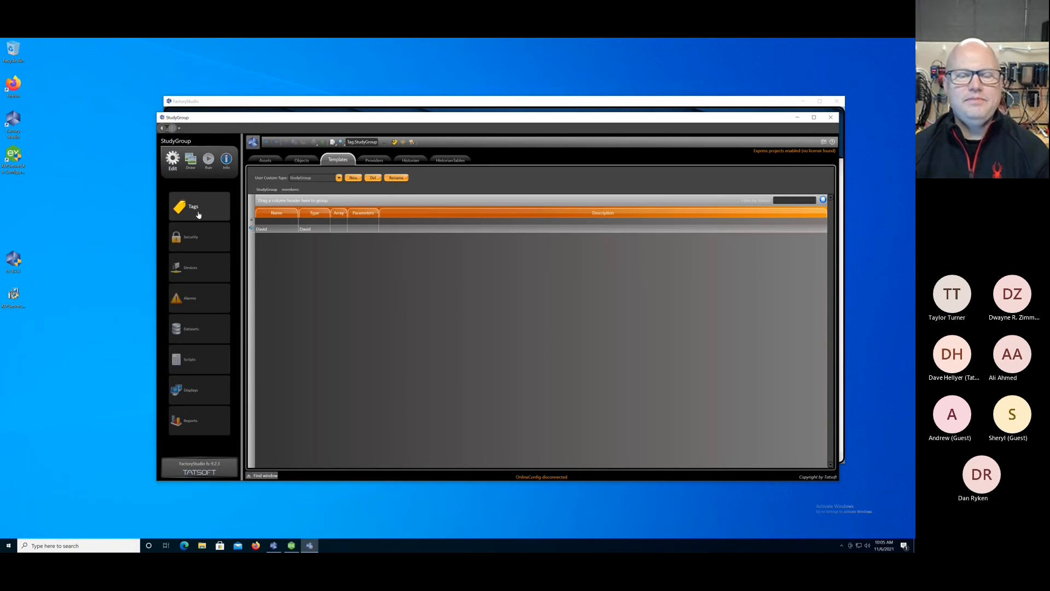
click(210, 269)
click(309, 255)
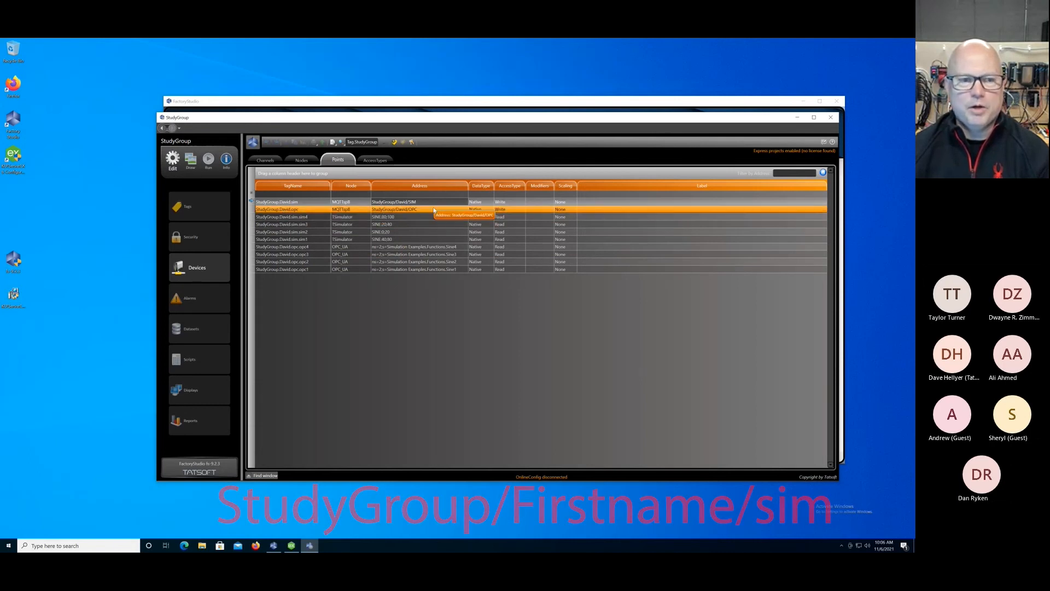
Examine the members of the OPC, SIM, first-name and StudyGroup tag templates to see how they are nested.
click(201, 213)
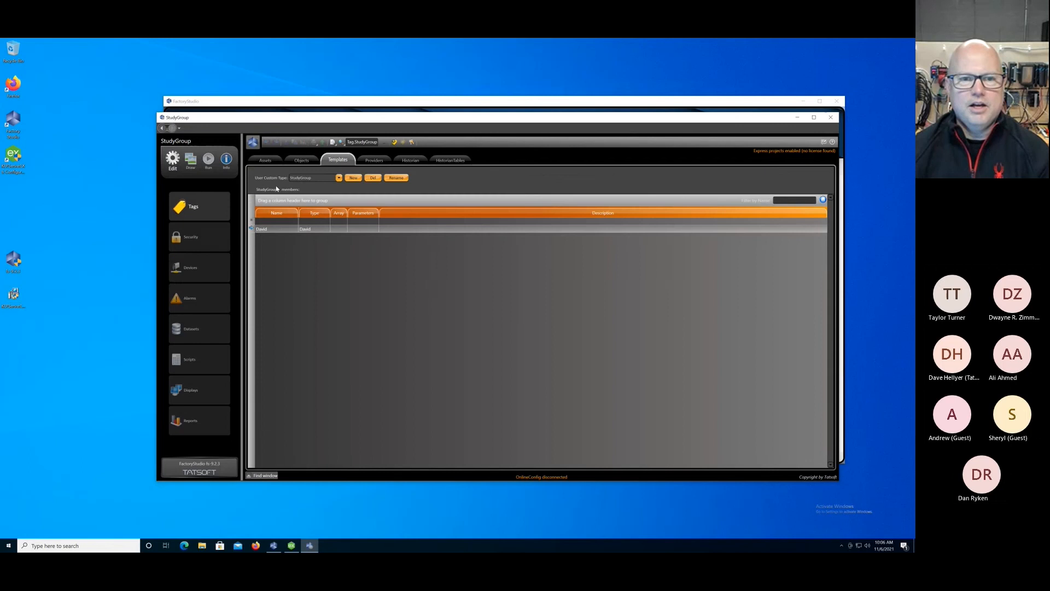
click(339, 178)
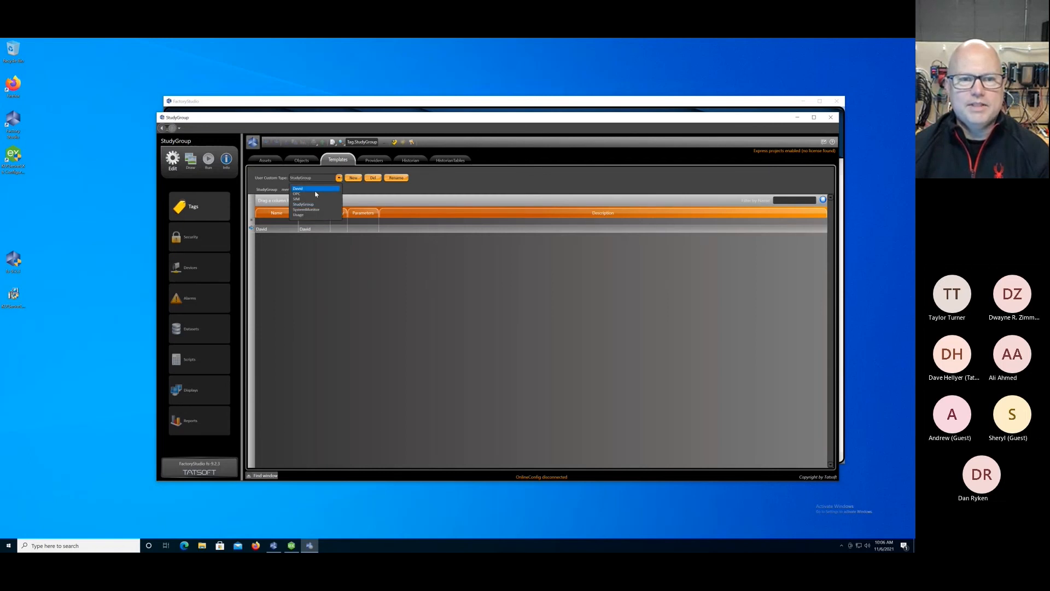
click(302, 195)
click(339, 179)
click(301, 195)
click(331, 181)
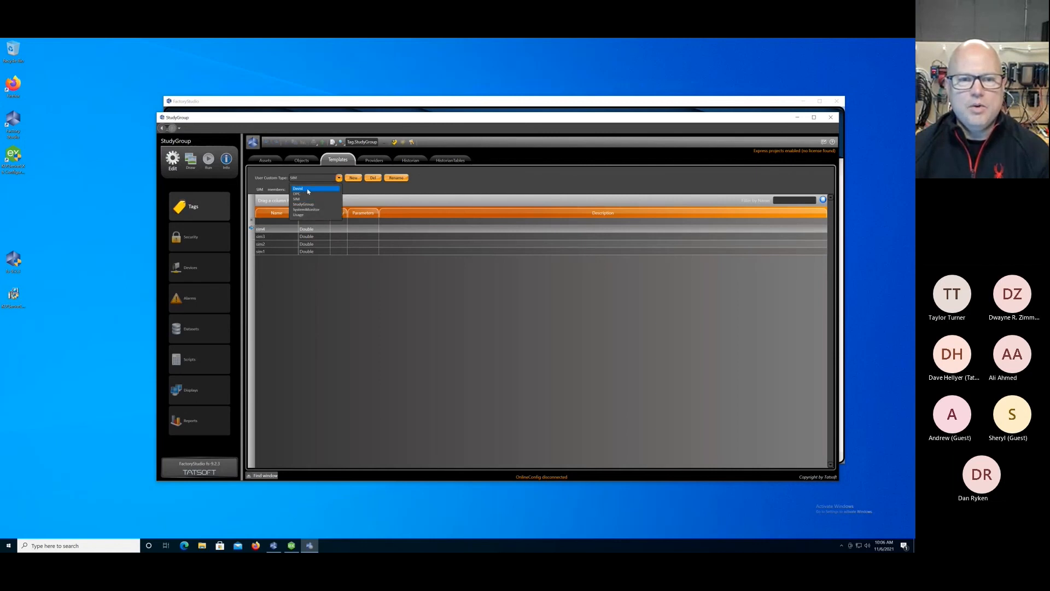
click(309, 190)
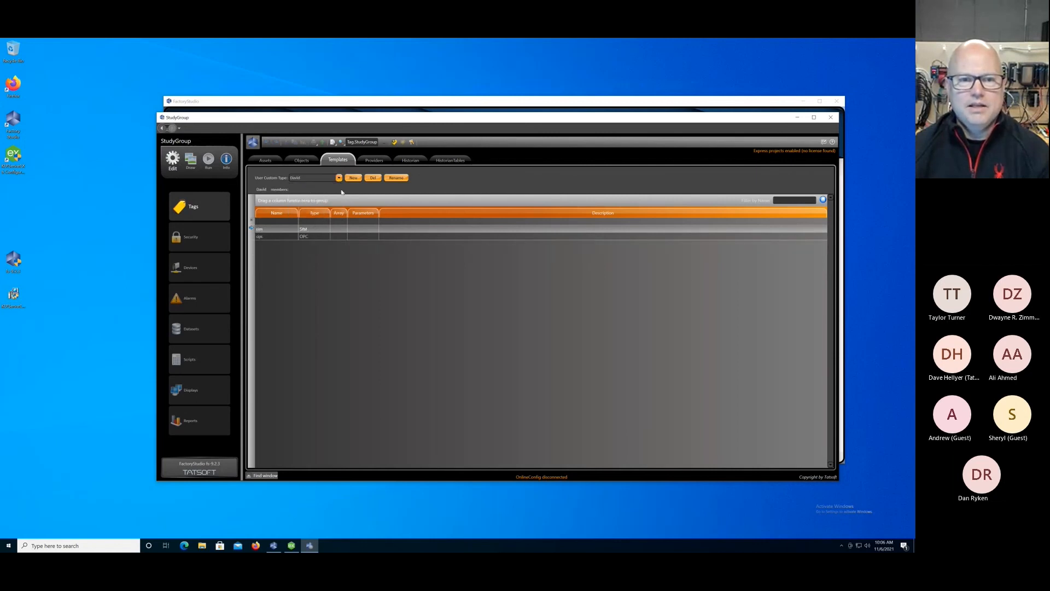
click(339, 179)
click(313, 207)
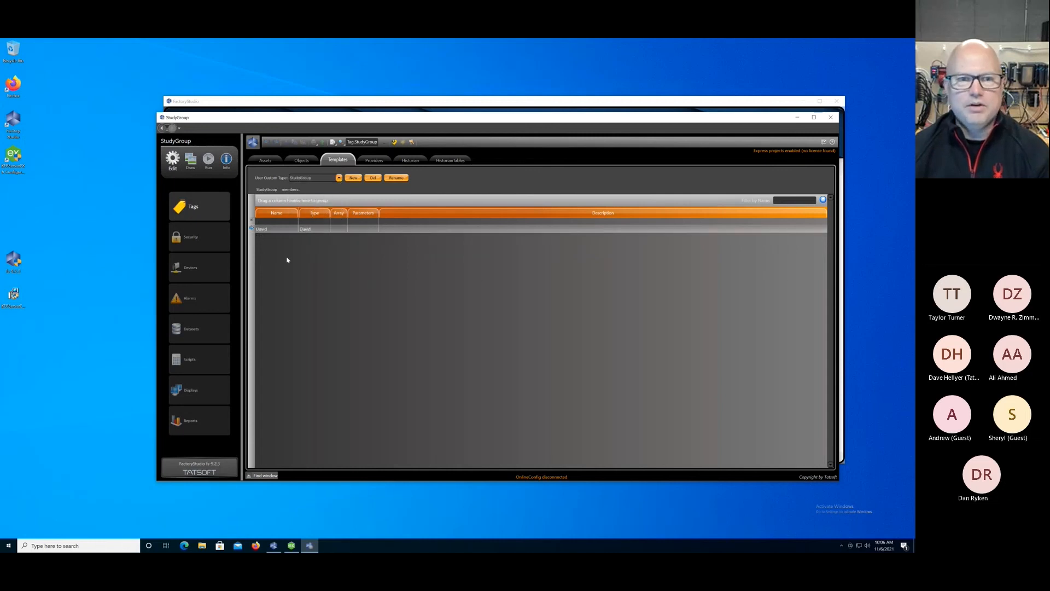
Draw an Assets component about 359 wide by 660 high along the left side of the MainPage display.
click(190, 159)
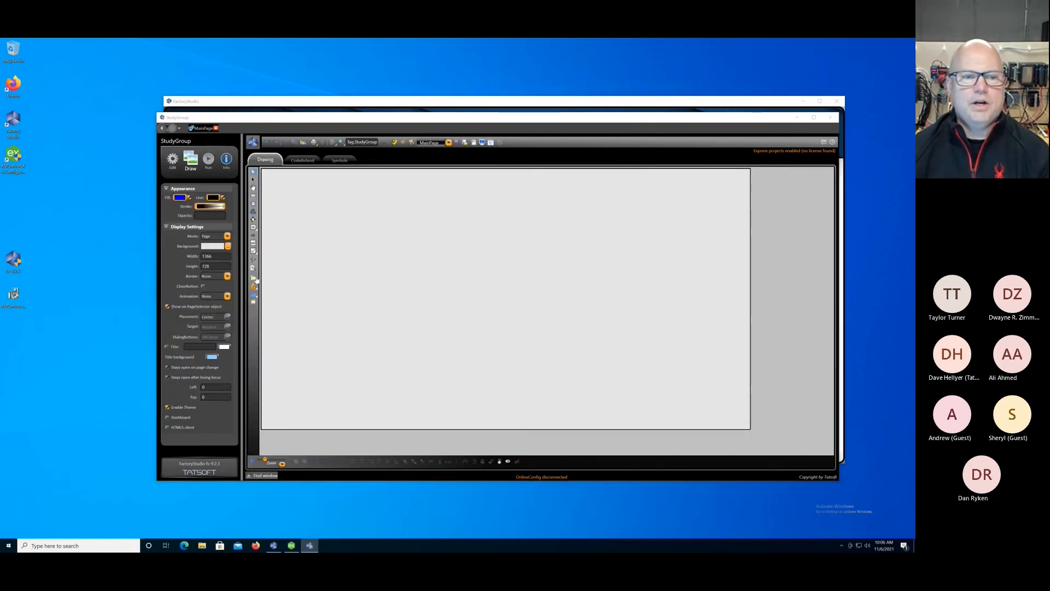
mouse_move(255, 279)
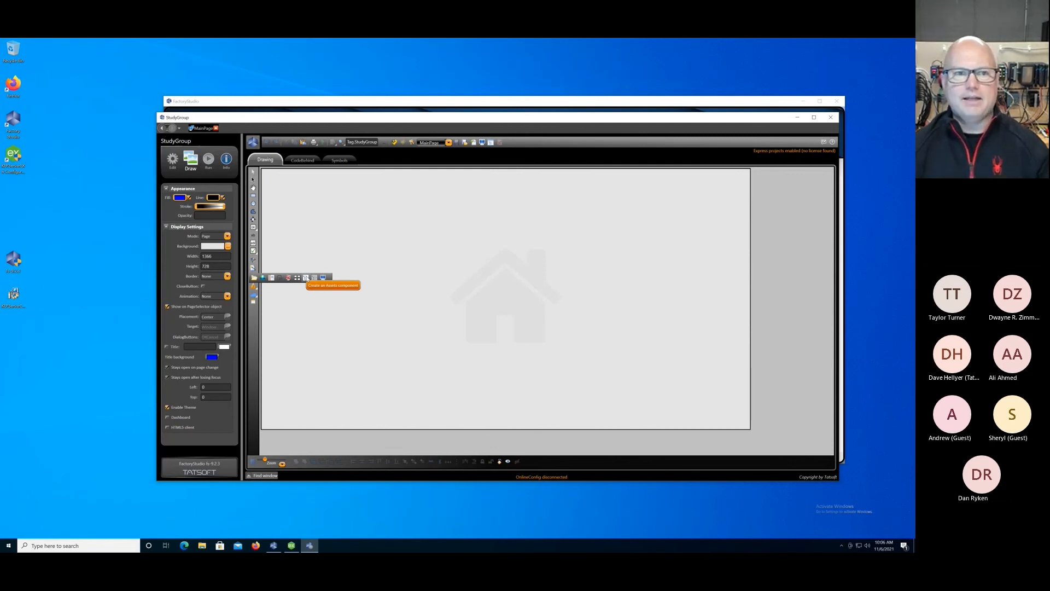
click(306, 278)
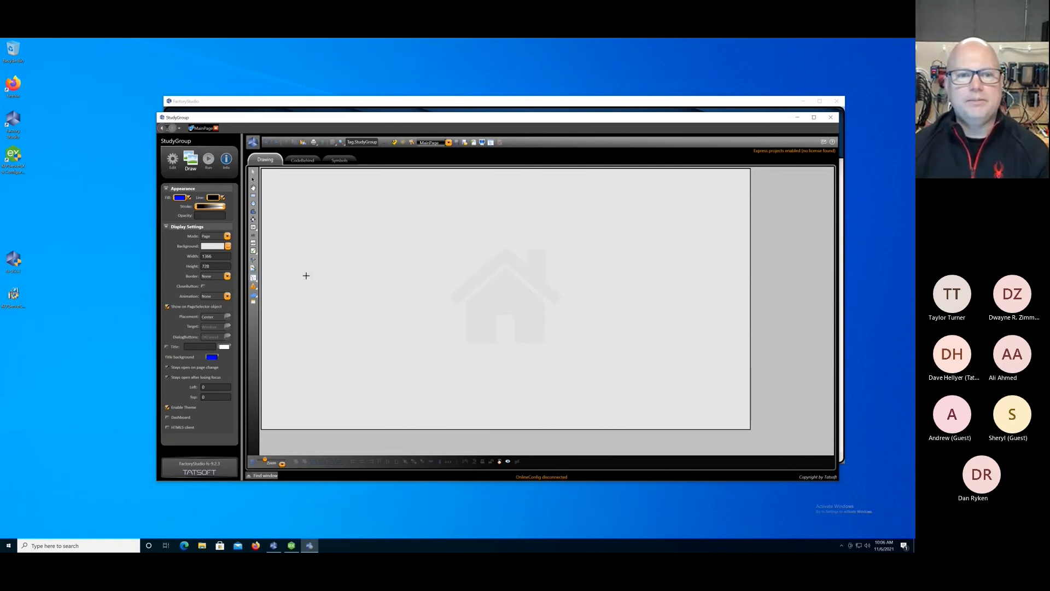
drag(285, 180, 414, 417)
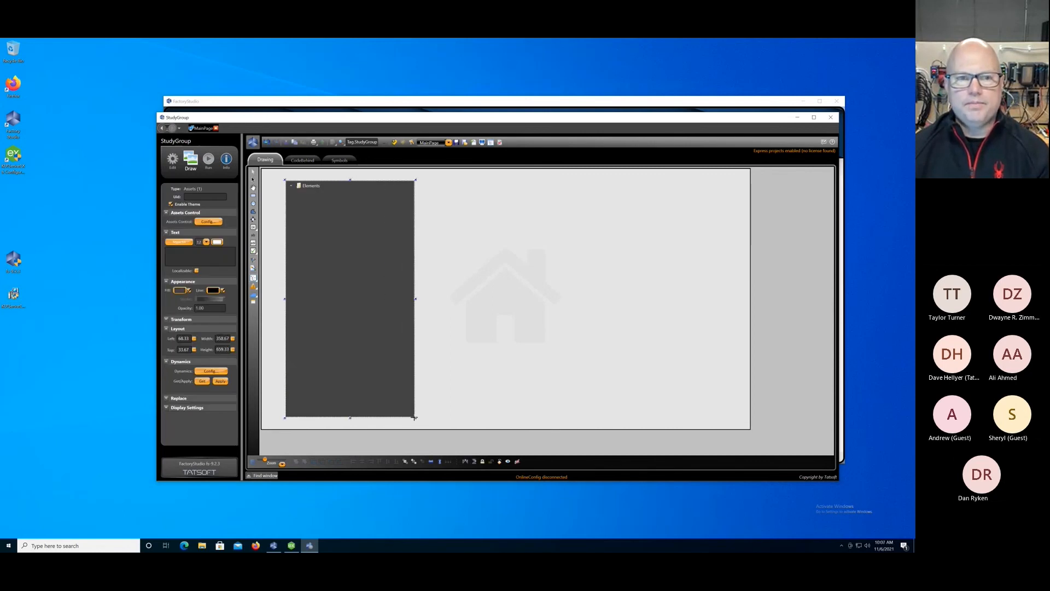
key(Escape)
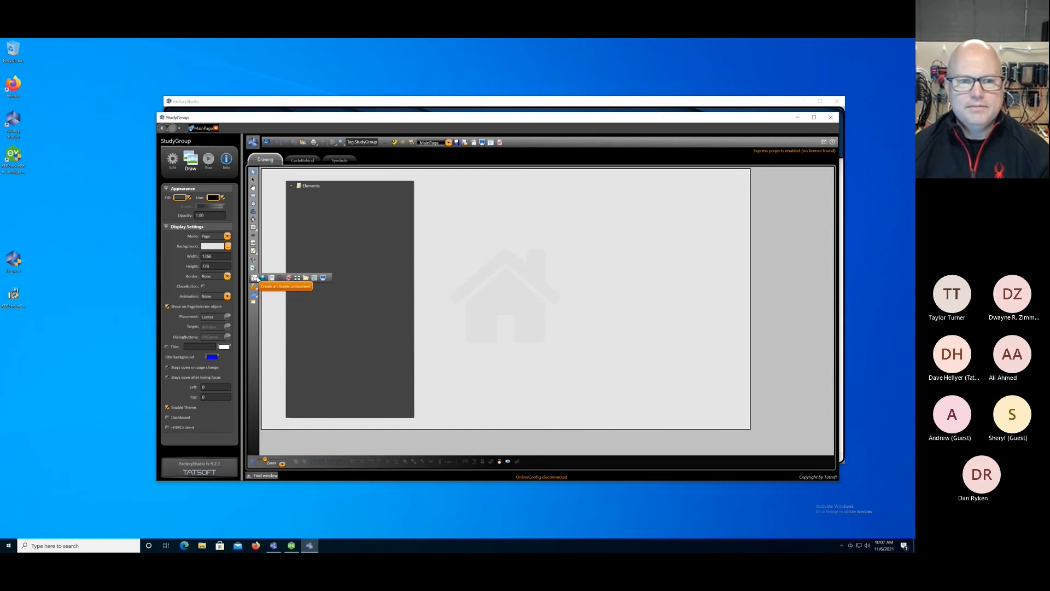
Try to change the fill colour to #FFFFFFFF without selecting the Assets component.
click(256, 278)
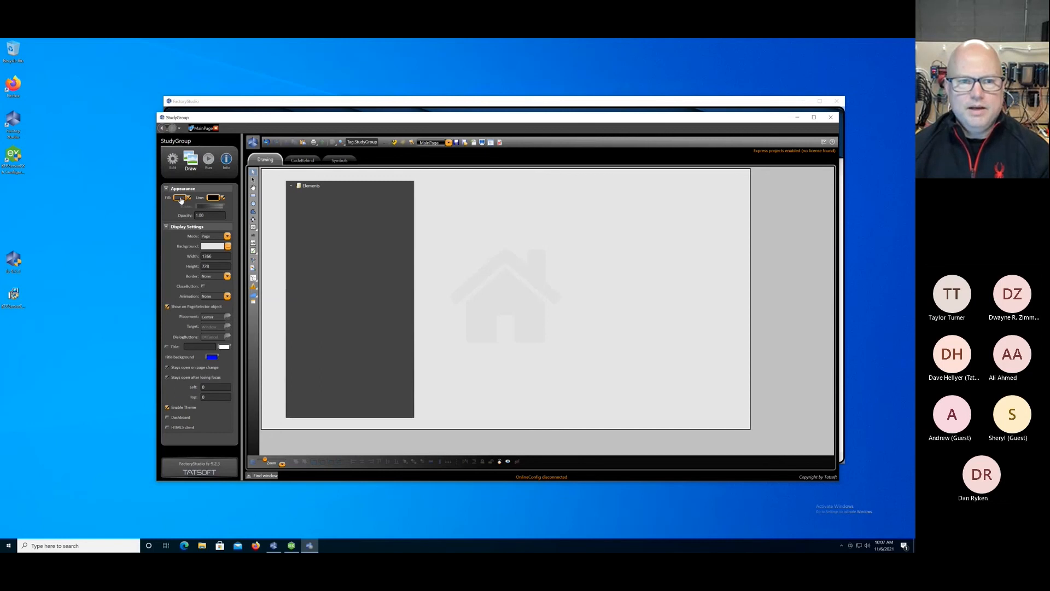
click(179, 198)
double_click(562, 337)
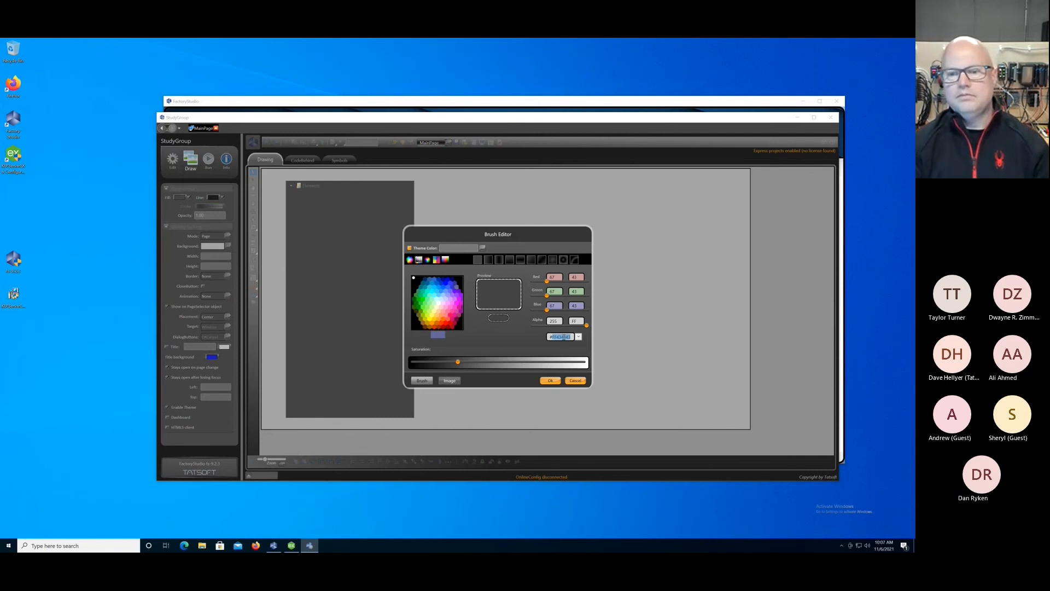
text(#FFFFFFFF)
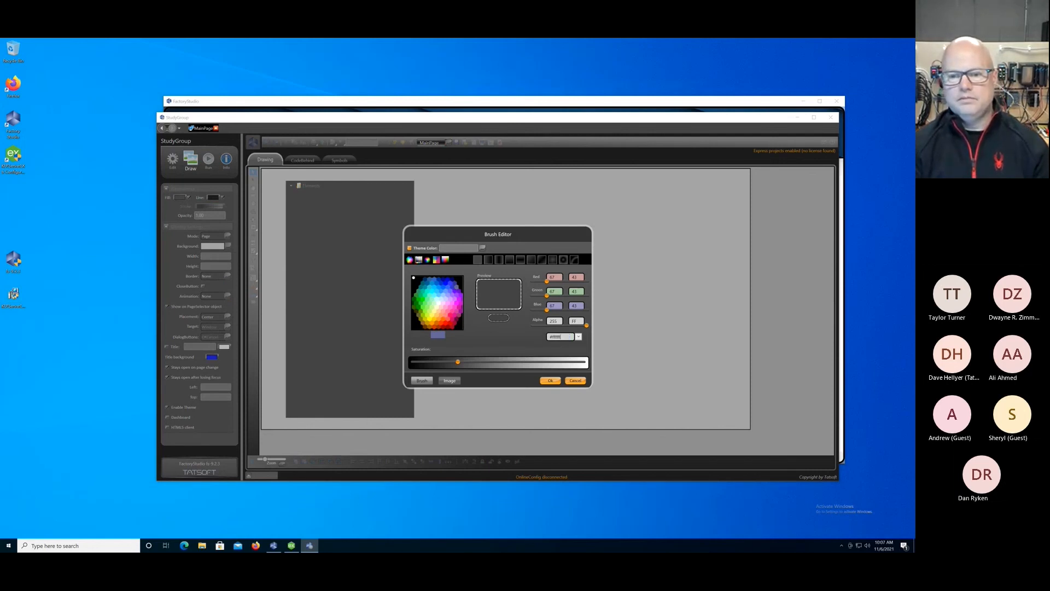
key(Return)
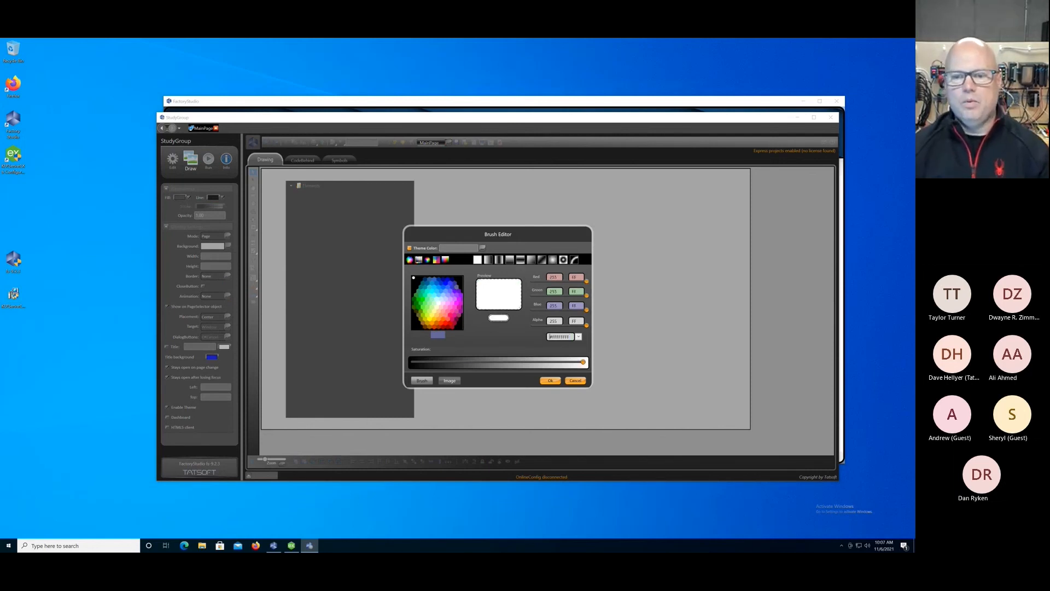
click(549, 380)
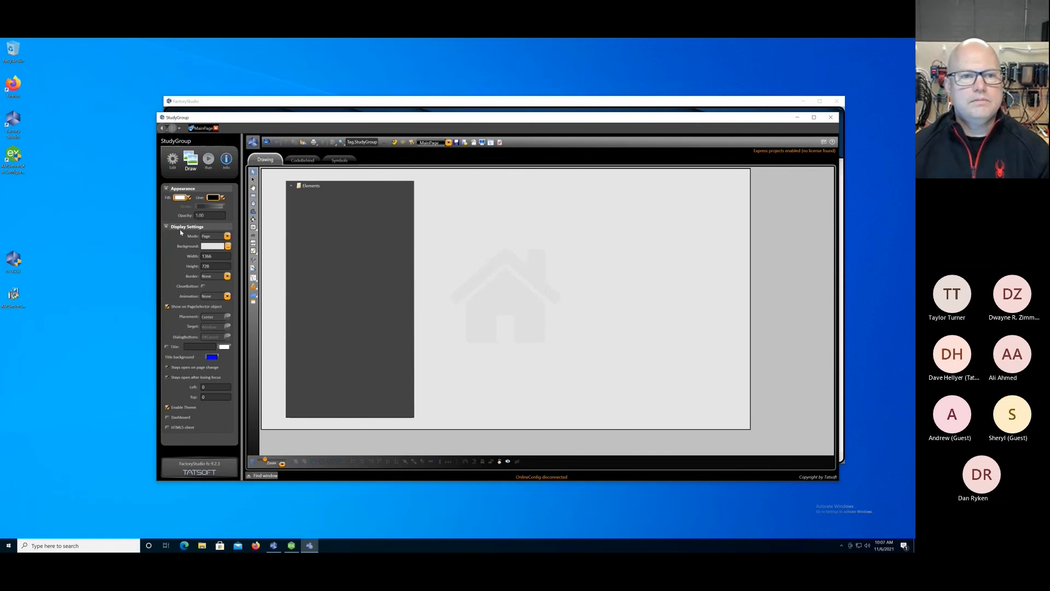
Set the fill colour of the Assets component on MainPage to white, #FFFFFFFF.
click(331, 244)
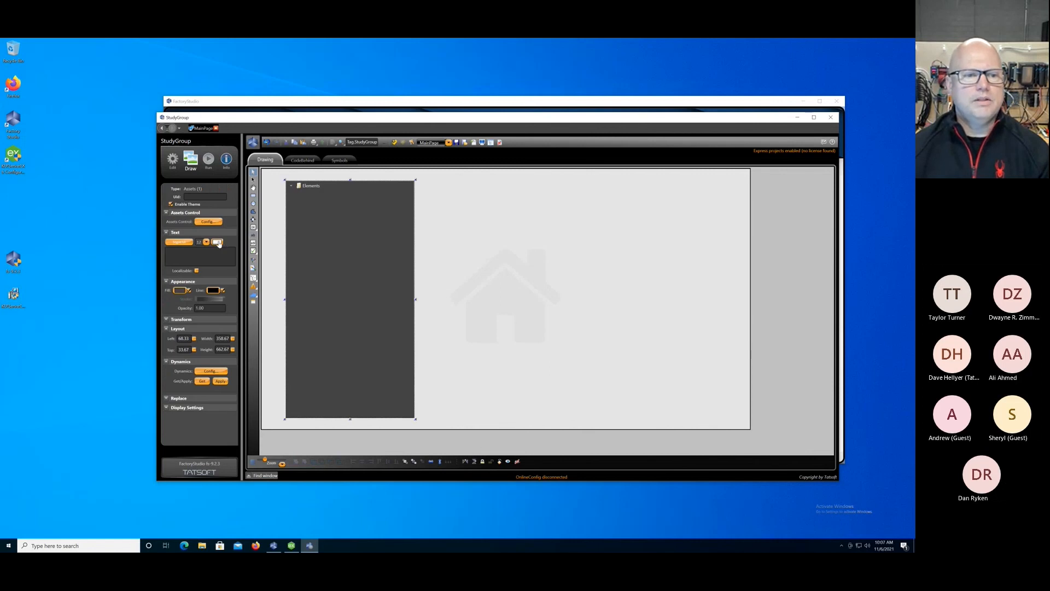
click(183, 292)
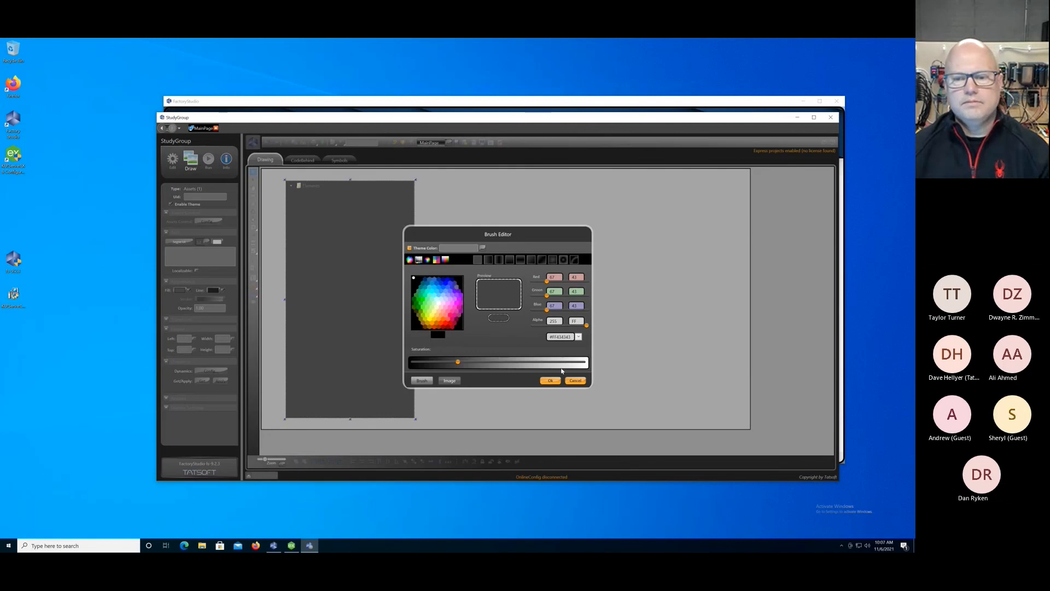
double_click(561, 336)
text(#fff)
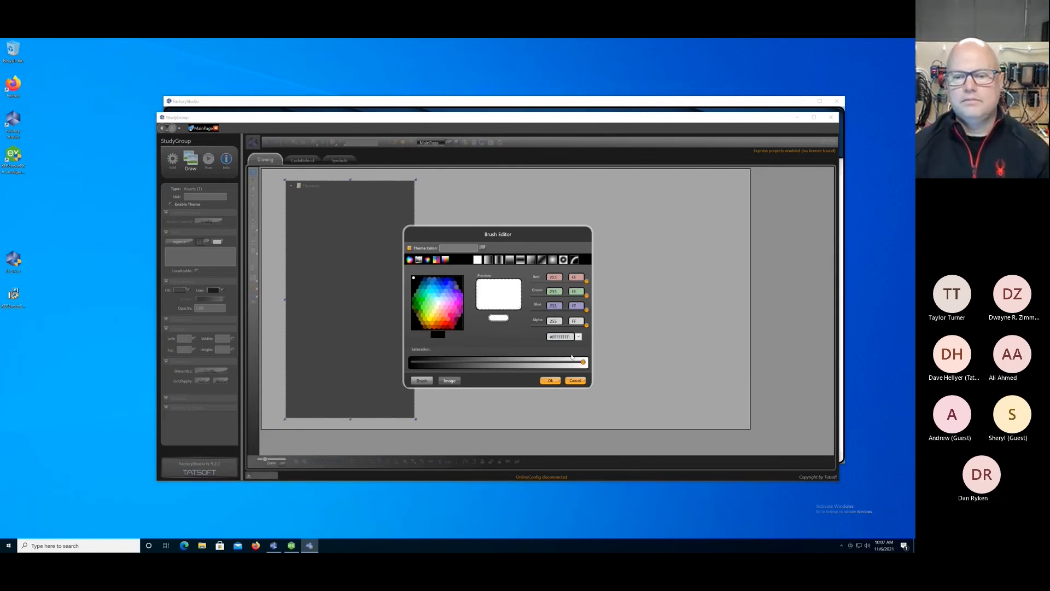
click(550, 381)
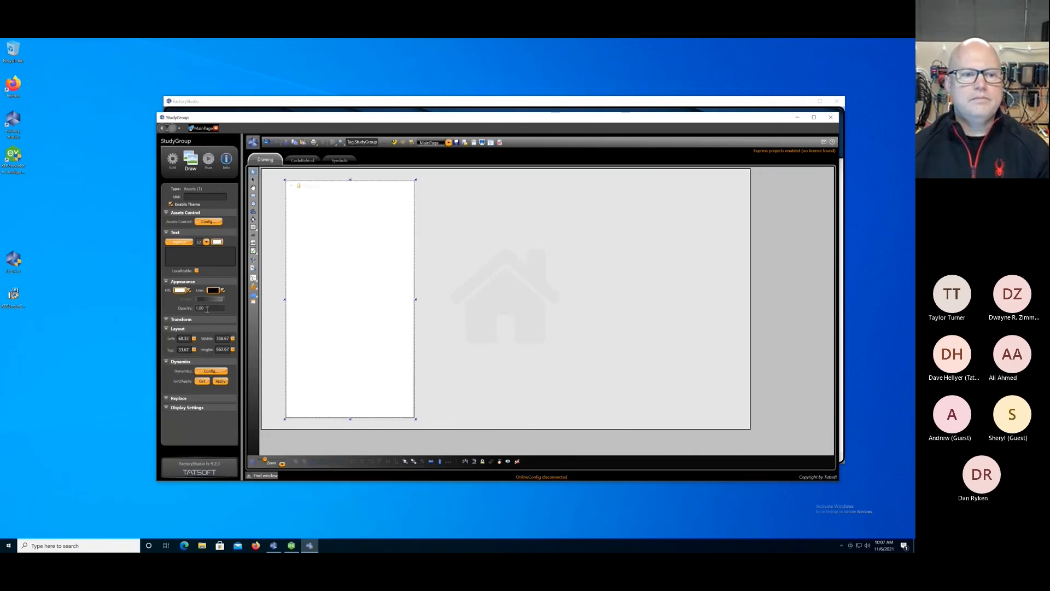
Set the text colour of the Assets component to dark blue, #FF0C4777.
click(217, 243)
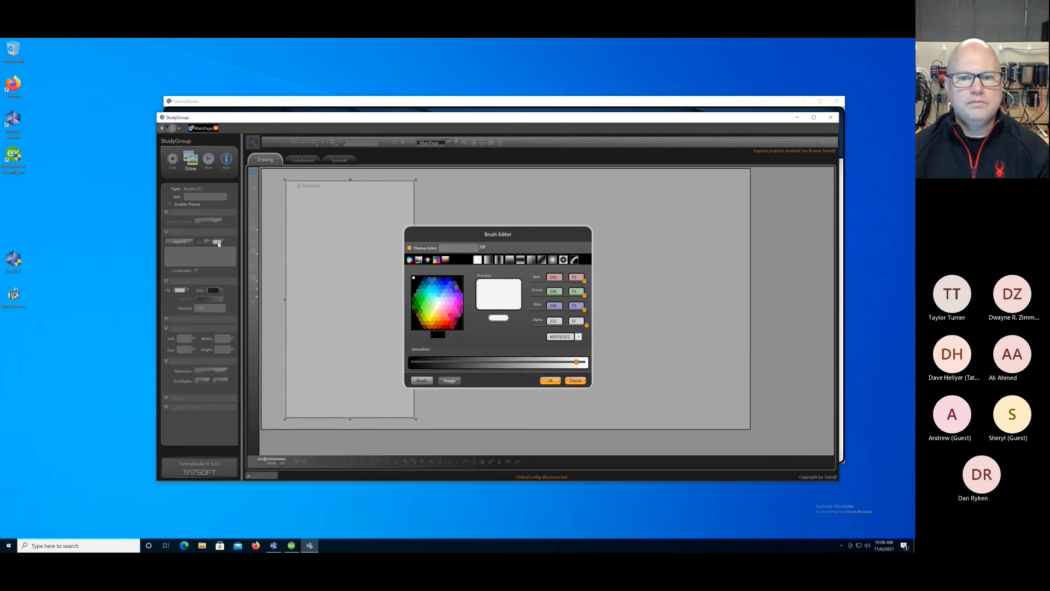
double_click(565, 336)
text(#0c477f)
key(Return)
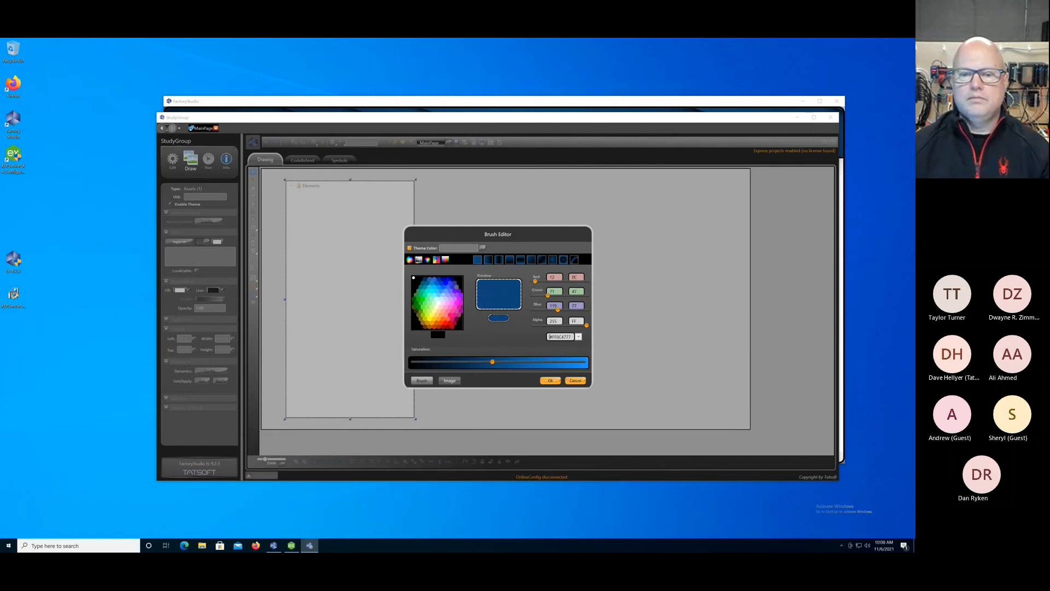
click(550, 381)
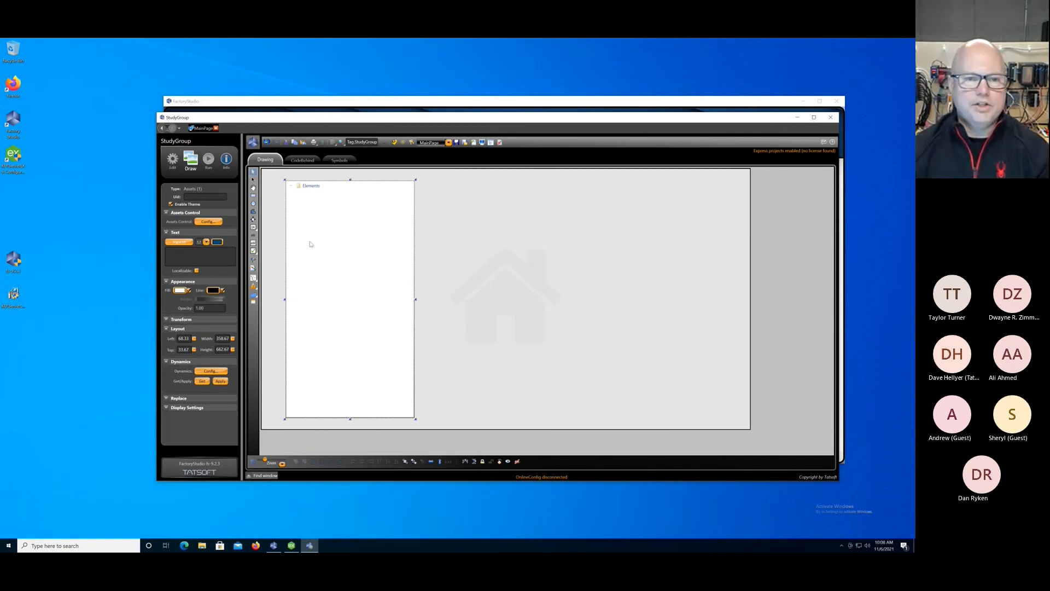
click(524, 290)
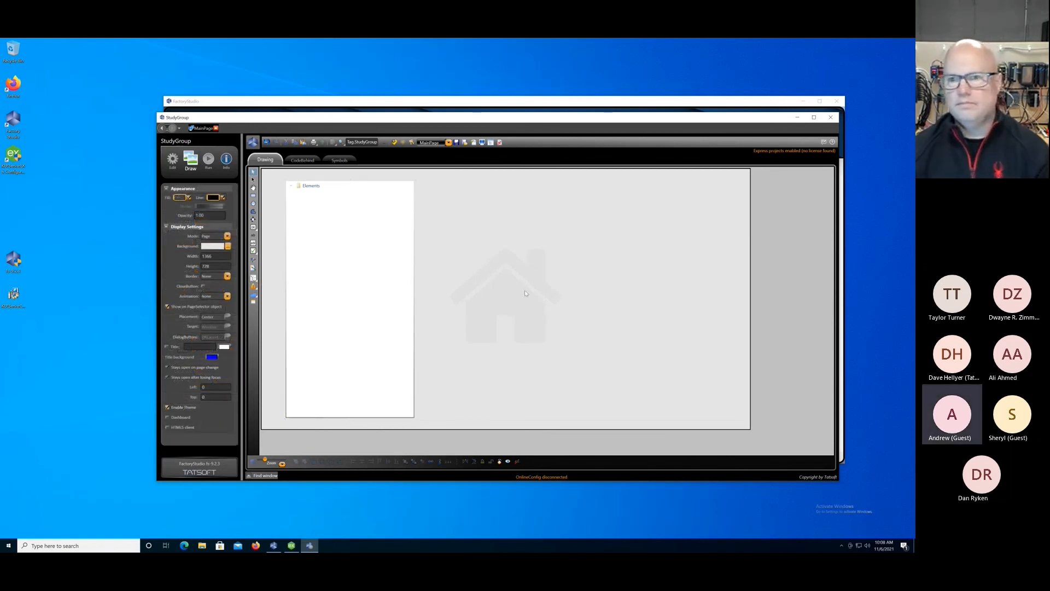
Bind the SelectedAsset property of the Assets component on MainPage to Tag.text_tag.
click(253, 278)
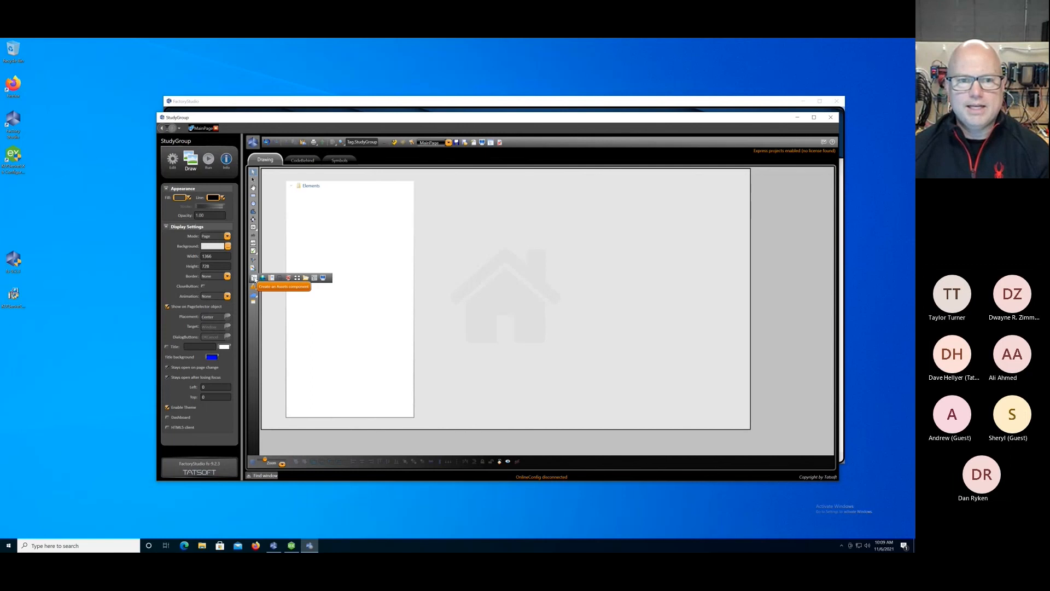
click(350, 263)
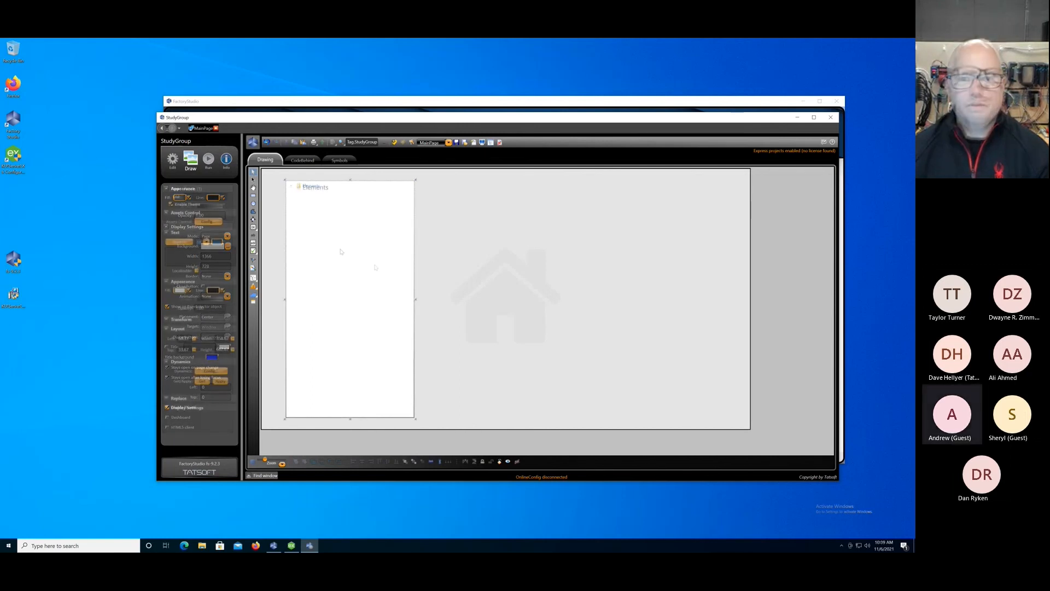
click(221, 224)
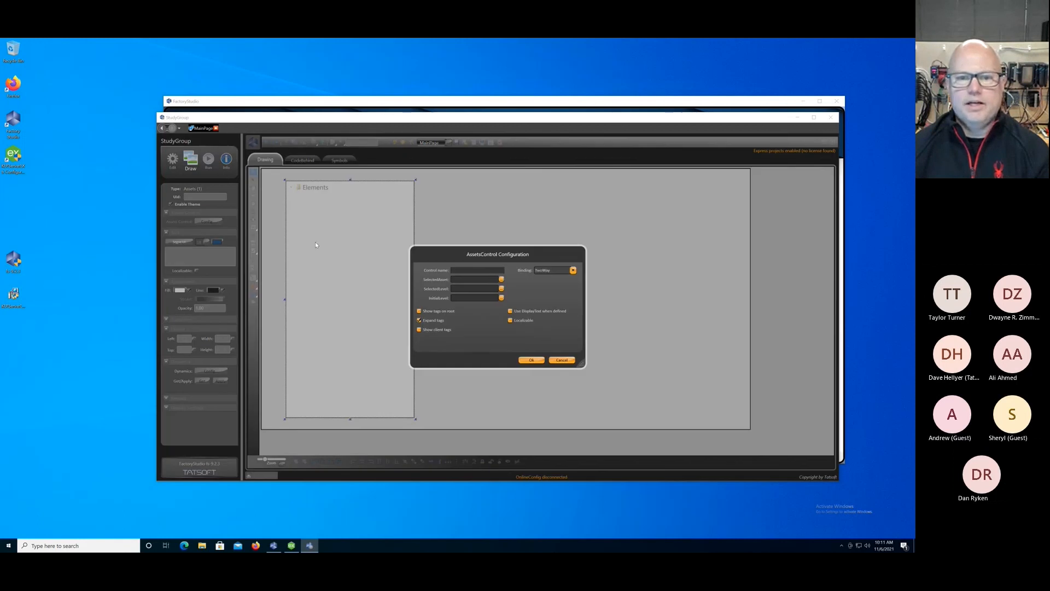
click(475, 279)
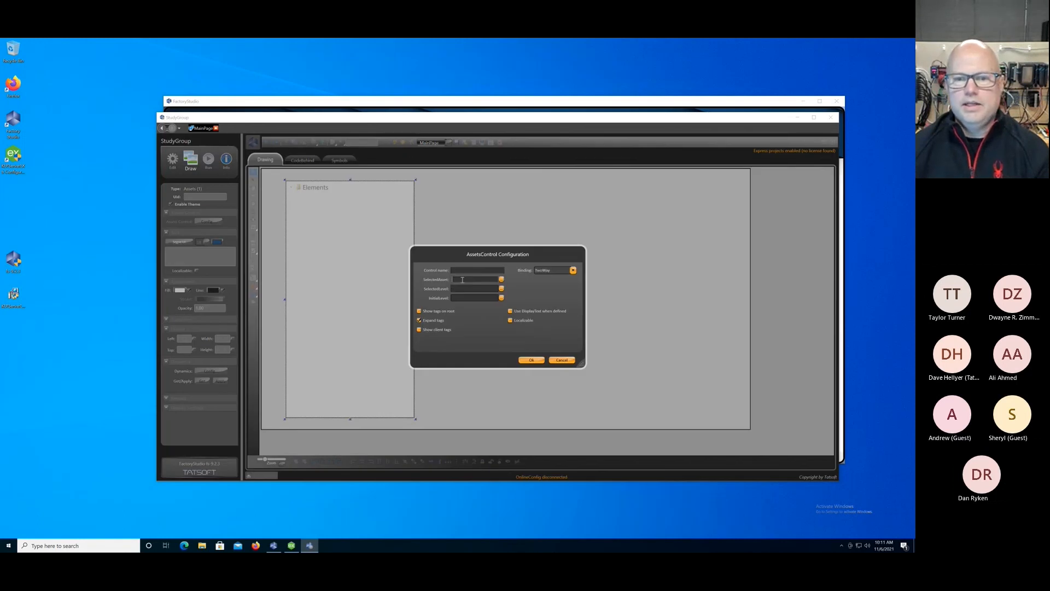
click(502, 279)
click(356, 277)
click(369, 303)
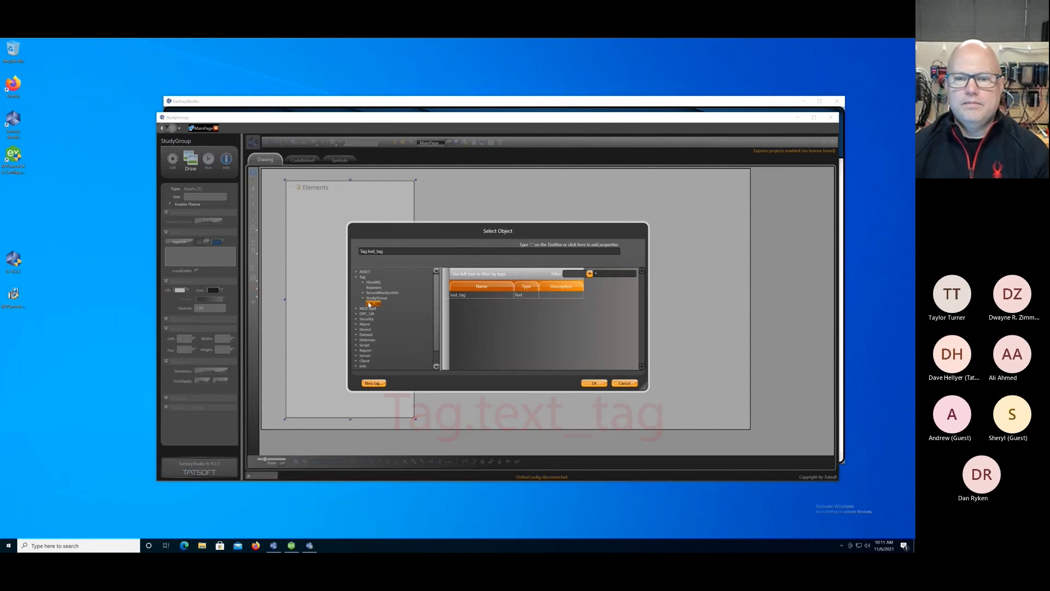
click(591, 384)
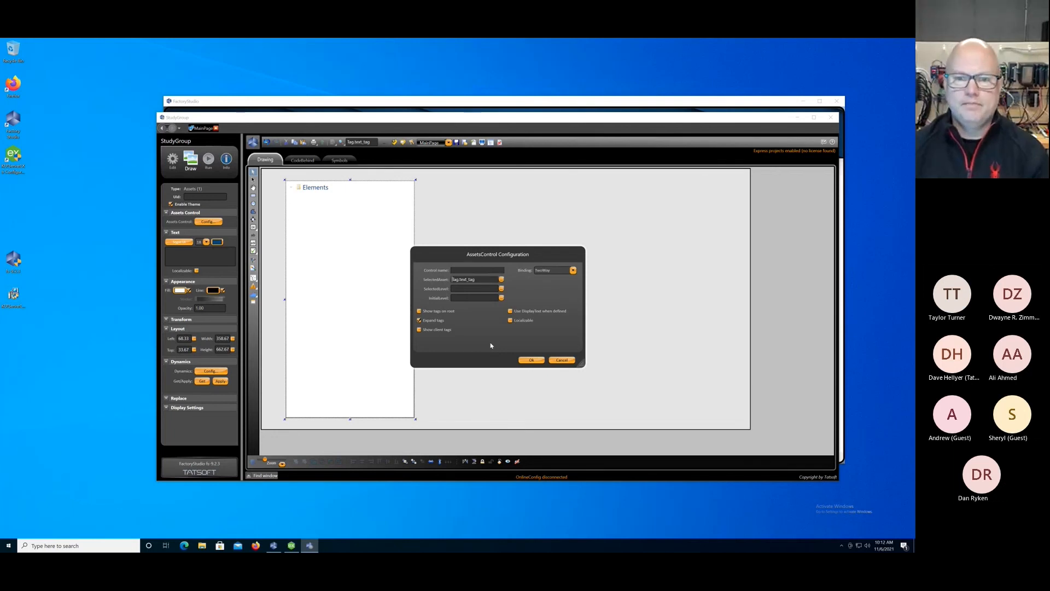
click(561, 360)
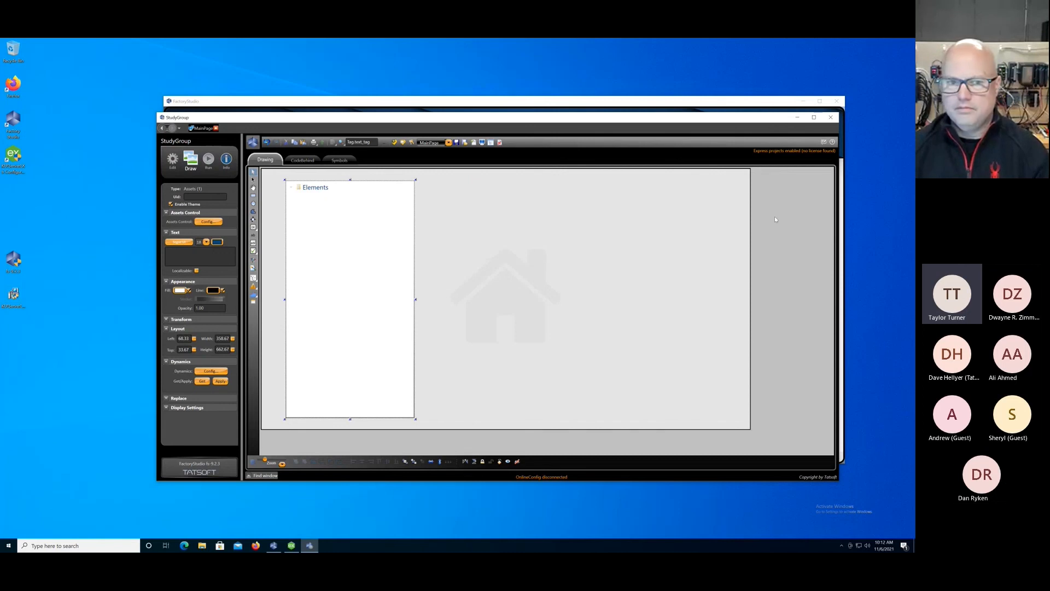
Draw a text box about 774 wide by 177 high beside the Assets component, and delete the small stray text box.
click(253, 243)
mouse_move(442, 188)
mouse_down()
mouse_move(516, 213)
mouse_move(721, 253)
mouse_up()
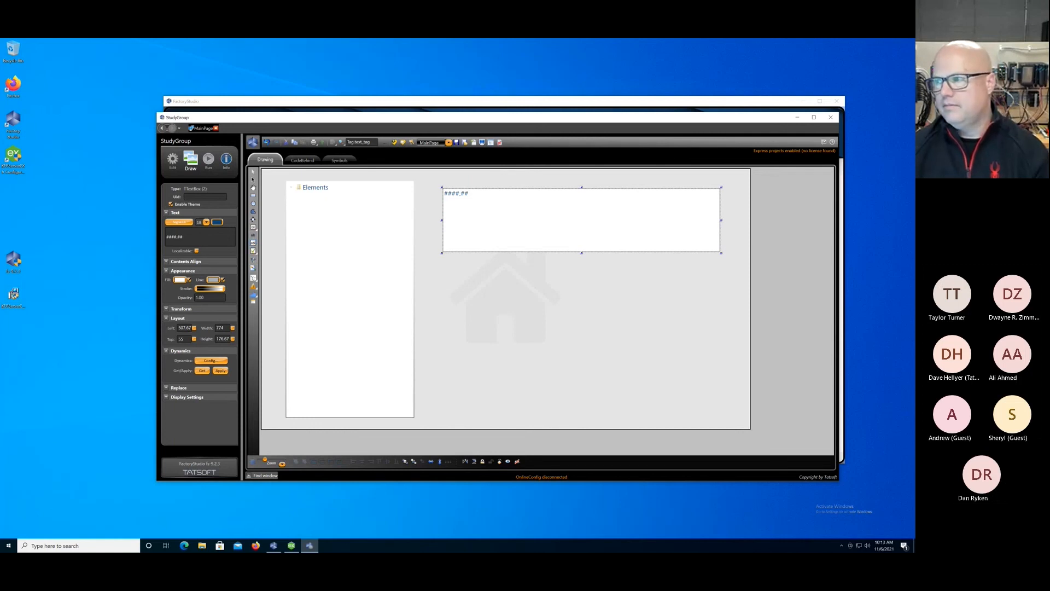
click(557, 218)
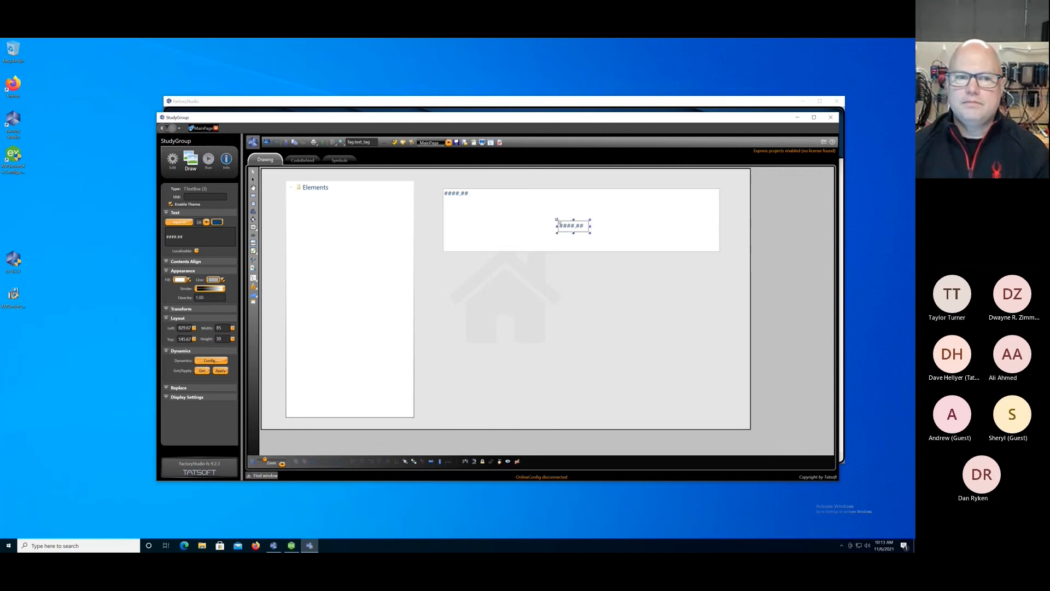
key(Delete)
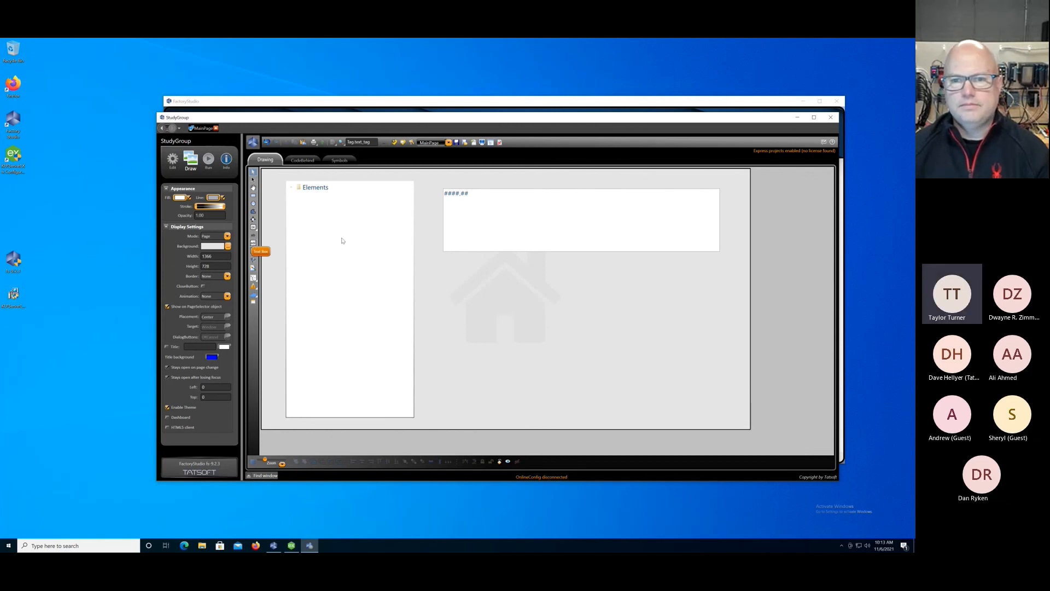
Enable the TextIO dynamic on the large text box and browse the available objects without selecting one.
click(546, 222)
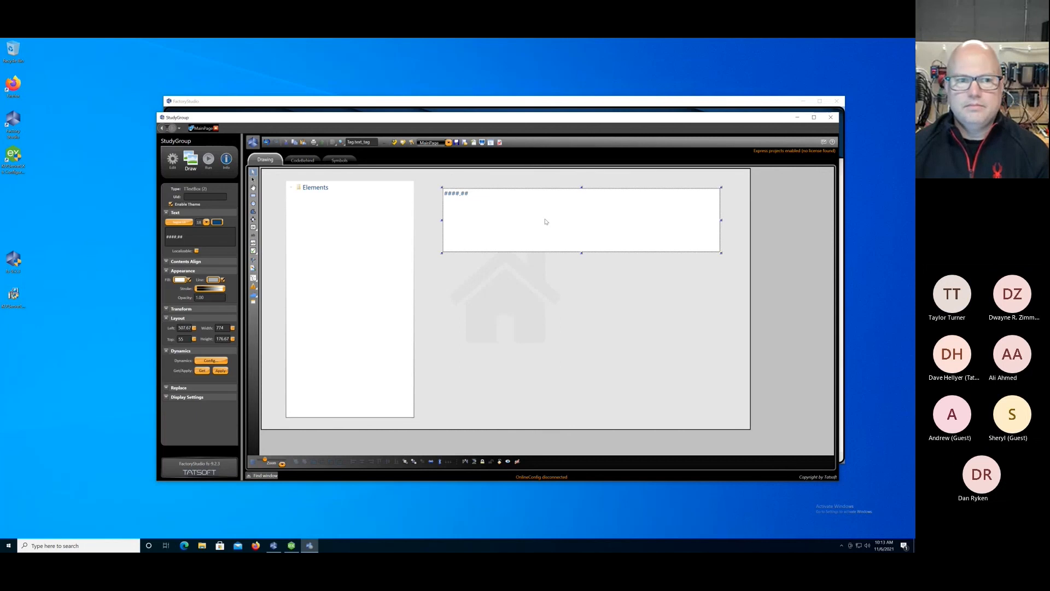
double_click(545, 221)
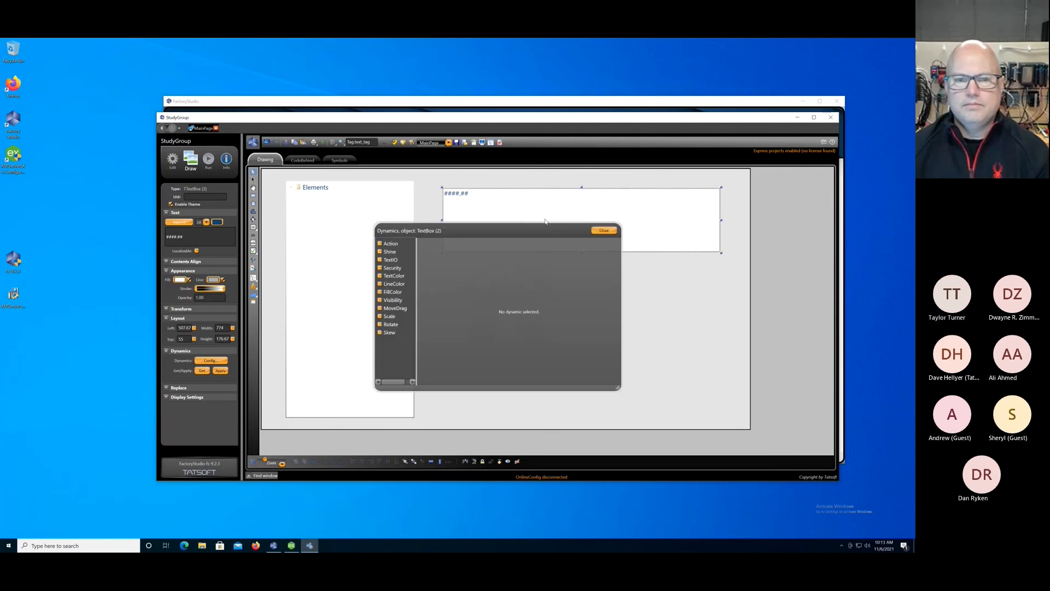
click(380, 260)
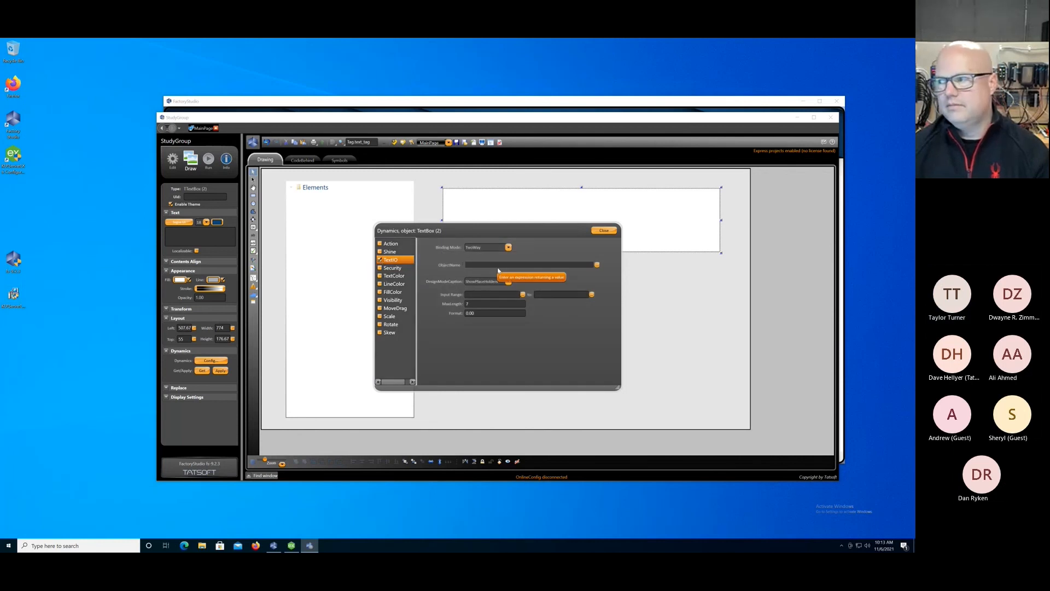
click(596, 265)
click(356, 272)
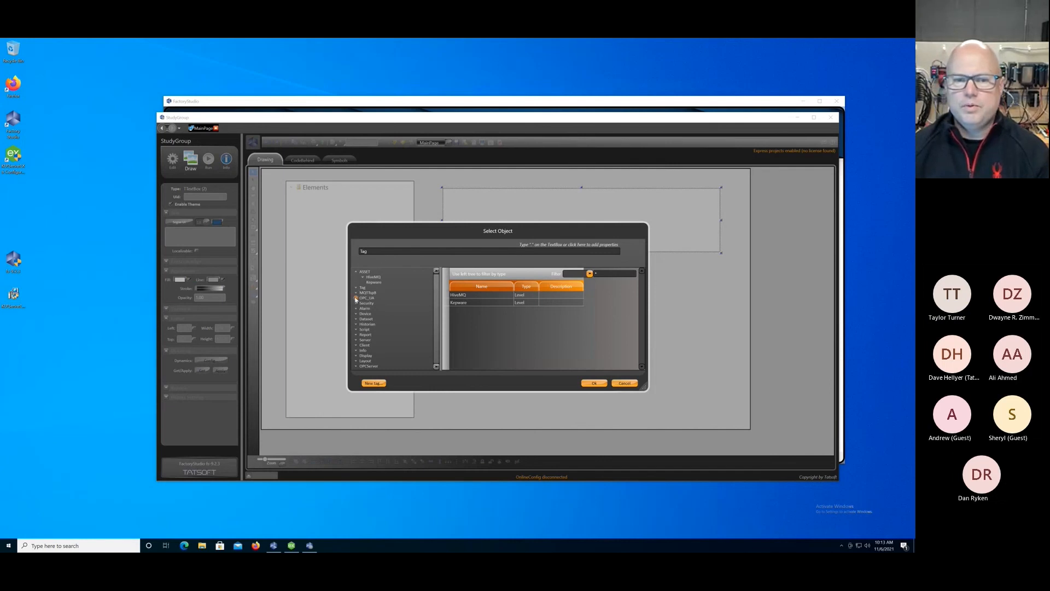
click(614, 382)
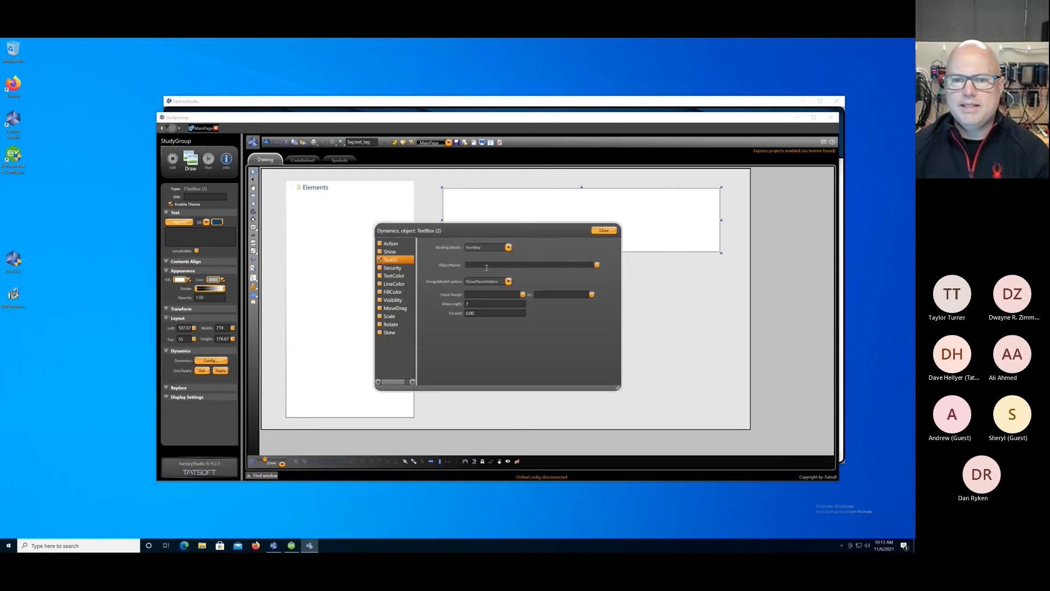
Set the text box's TextIO object name to ASSET(Tag.text_tag) and its maximum length to 24.
click(468, 265)
text(ASSET)
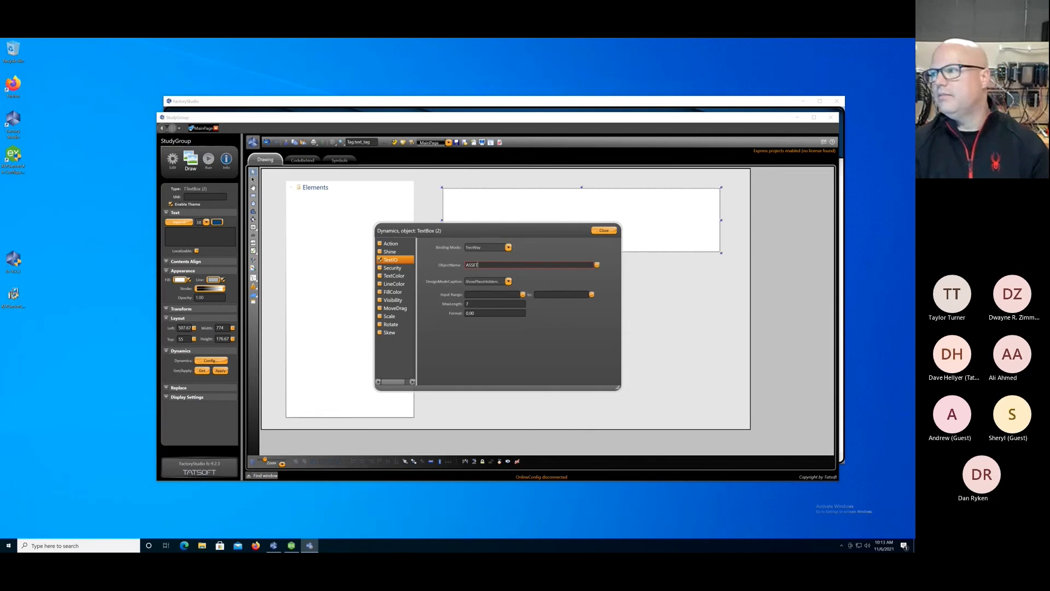
text((Tag.)
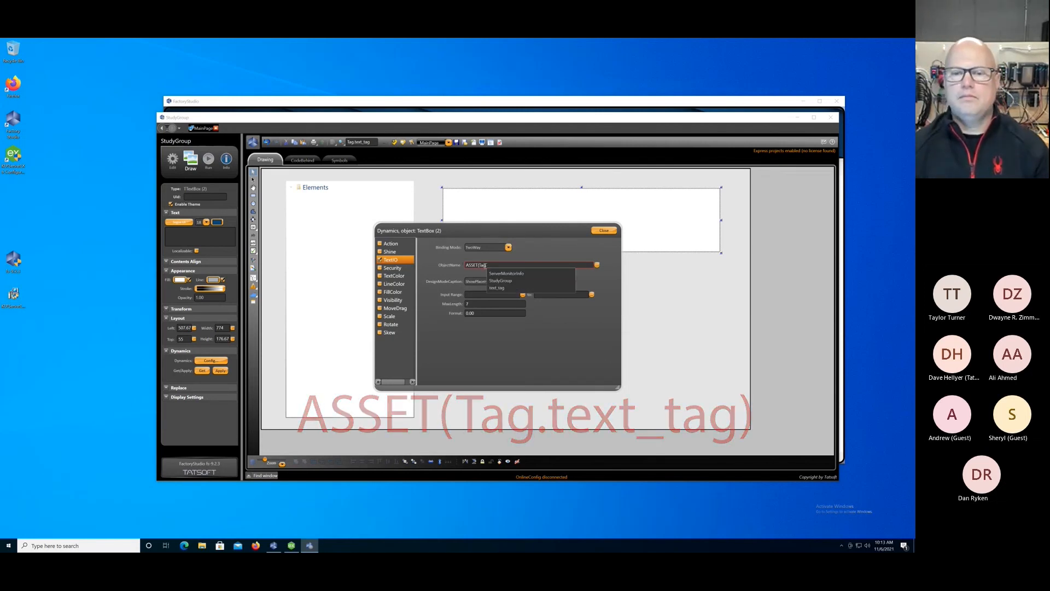
click(500, 289)
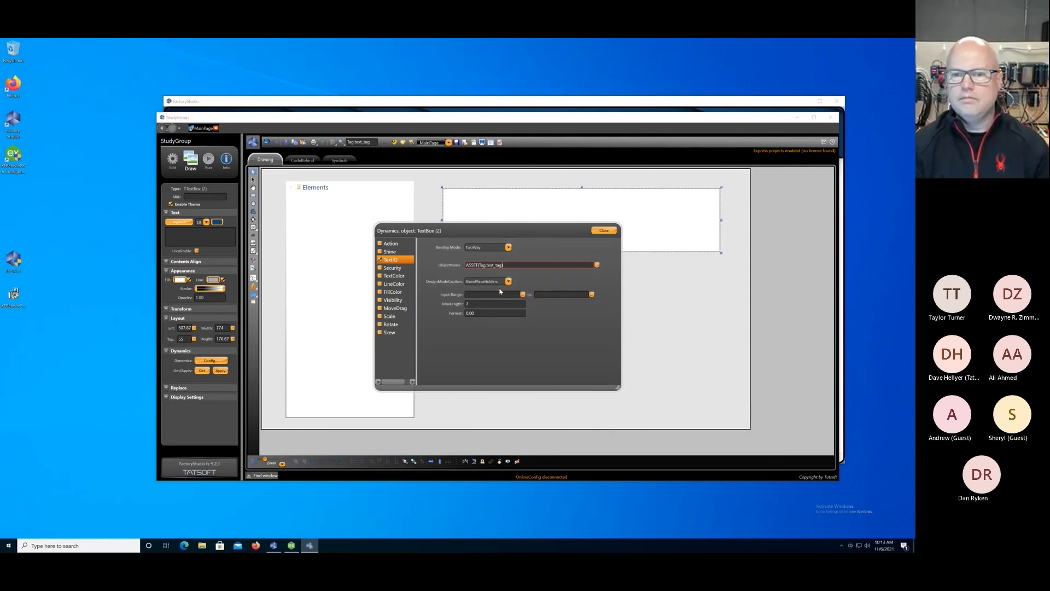
click(498, 303)
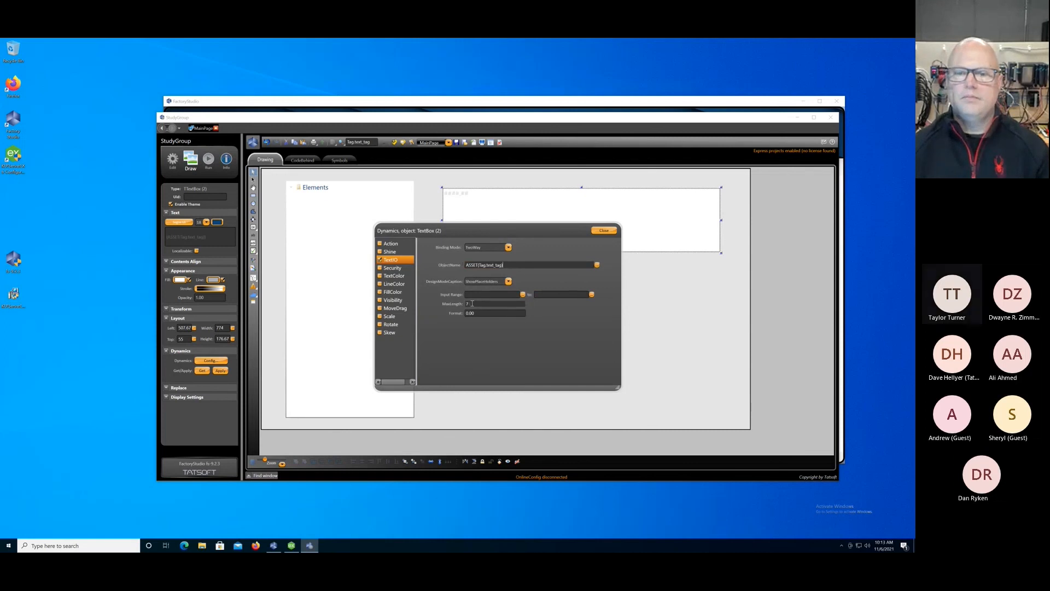
click(601, 231)
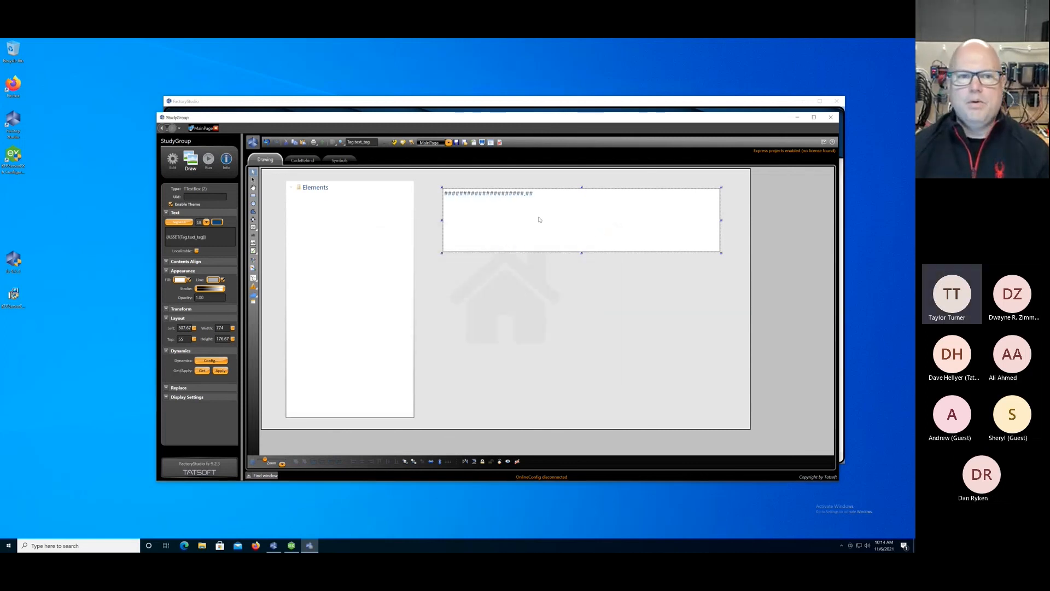
double_click(508, 221)
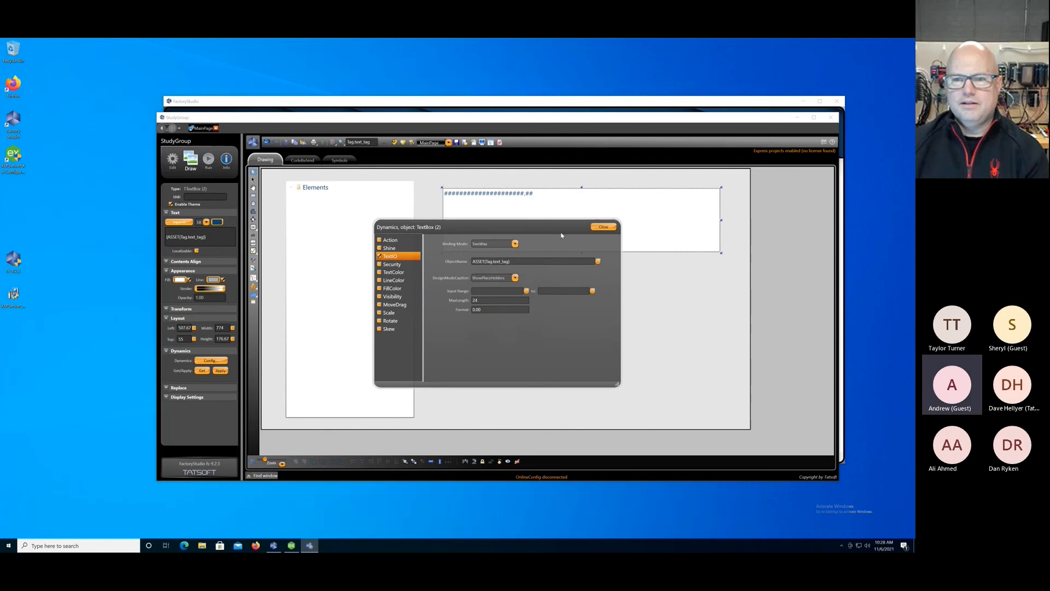
click(603, 227)
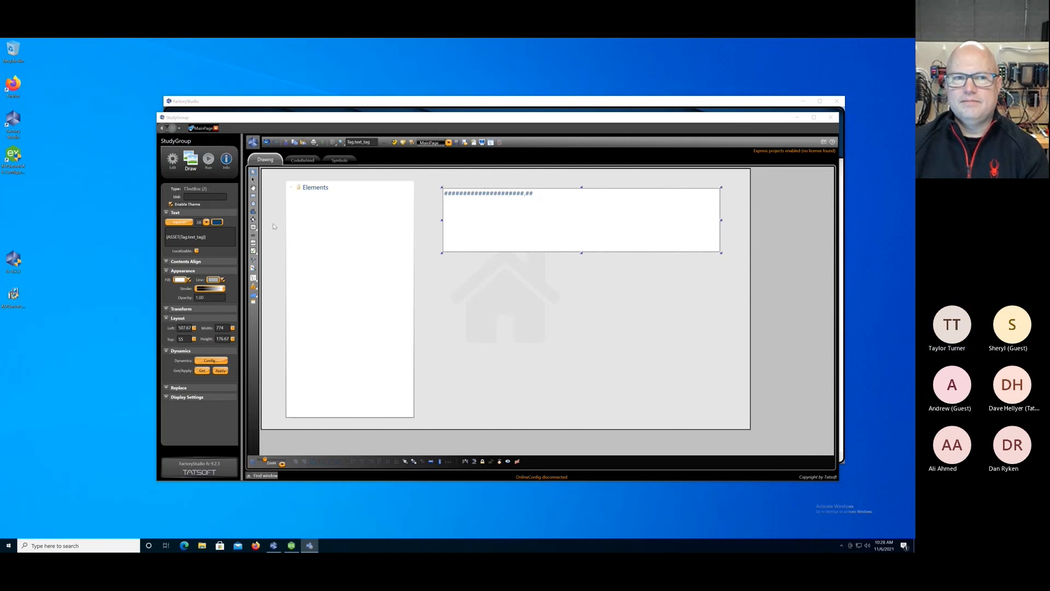
Review the project's Test, Startup, Build and Publish settings.
click(209, 160)
click(191, 158)
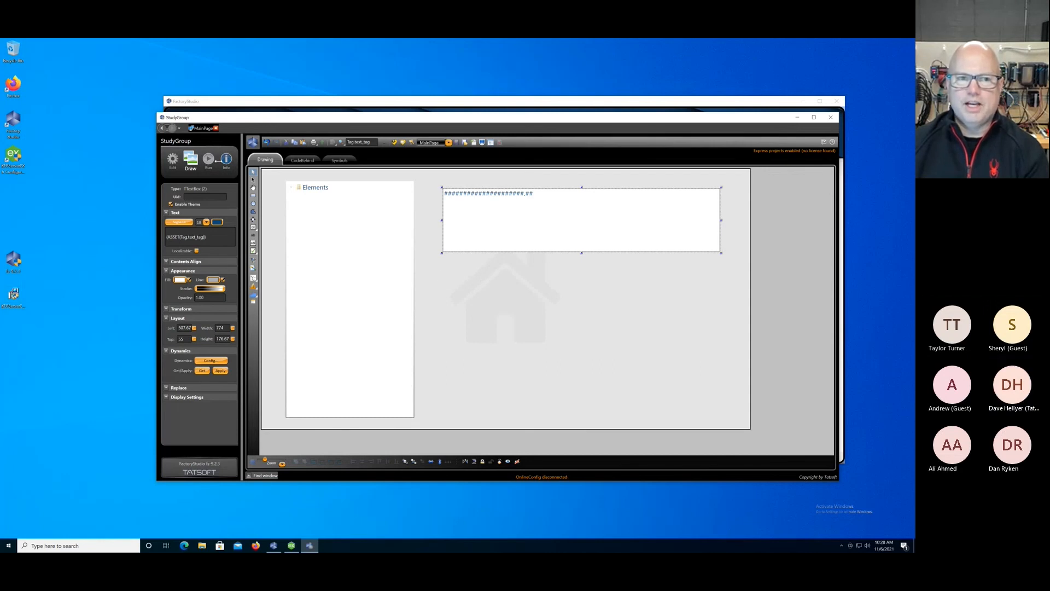
click(209, 159)
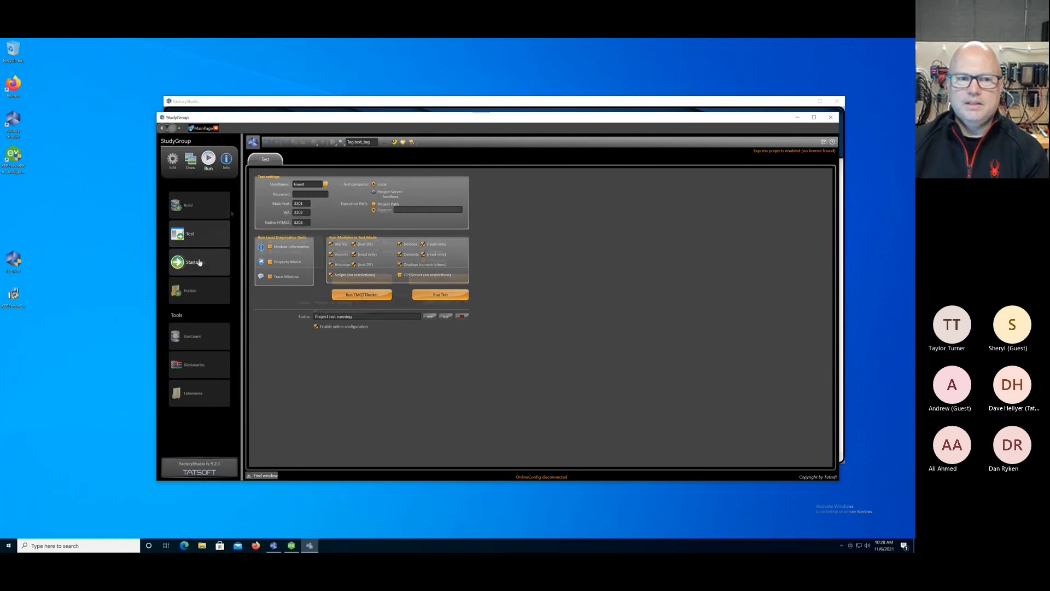
click(199, 262)
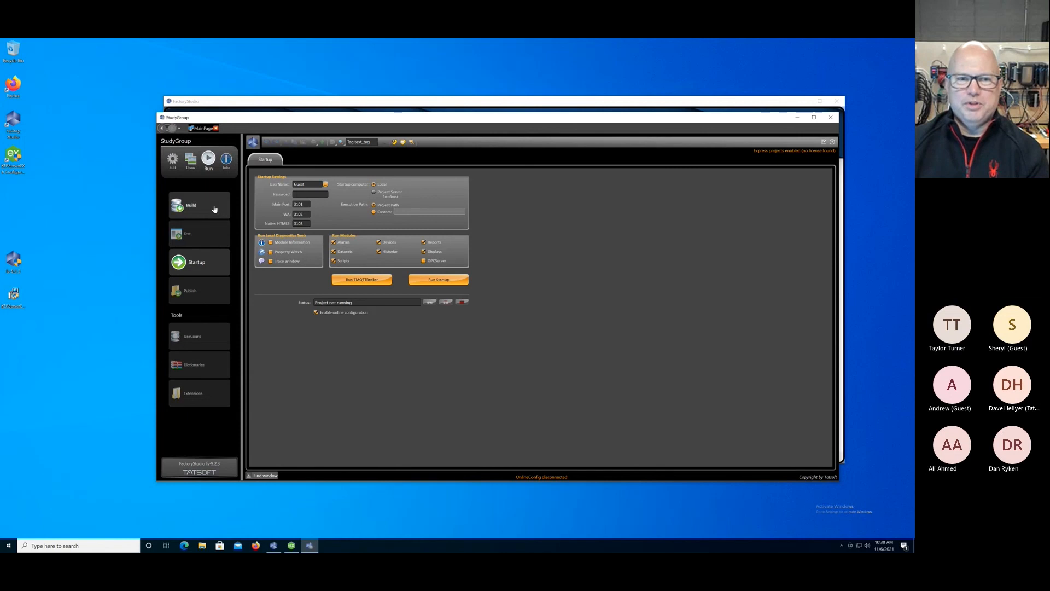
click(214, 209)
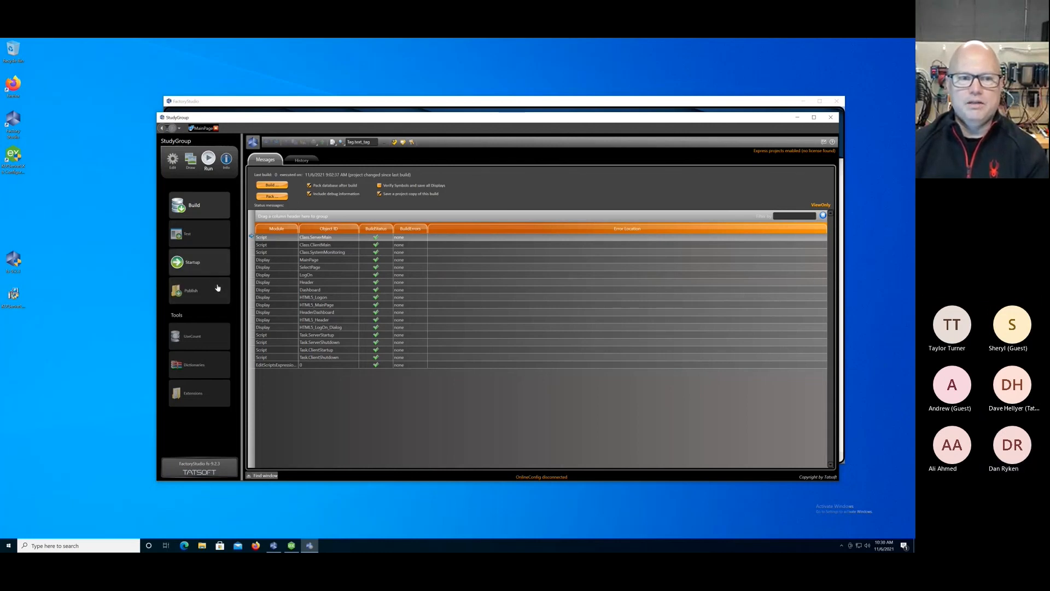
click(203, 235)
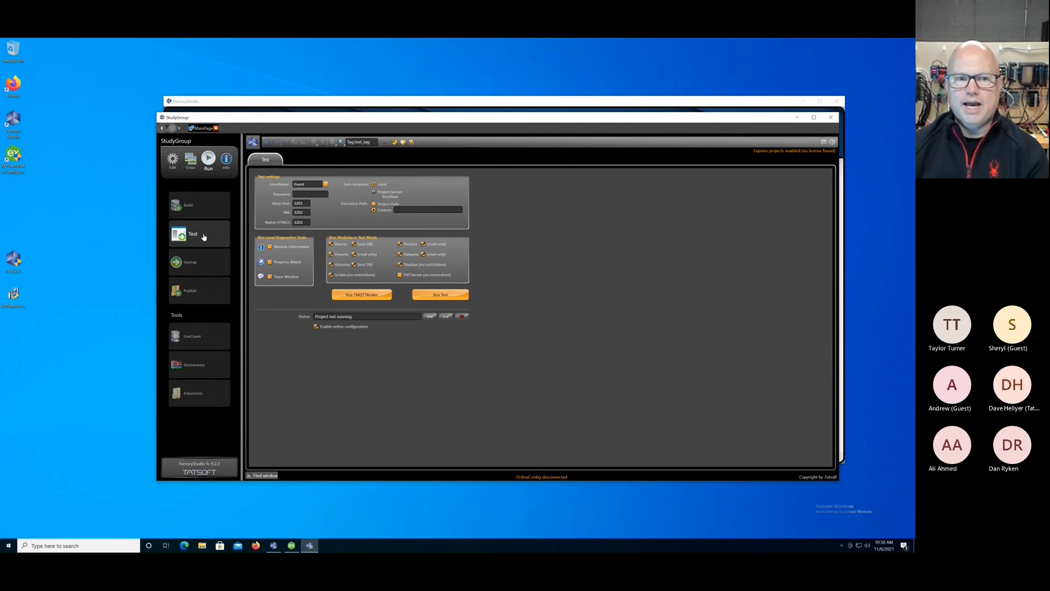
click(210, 293)
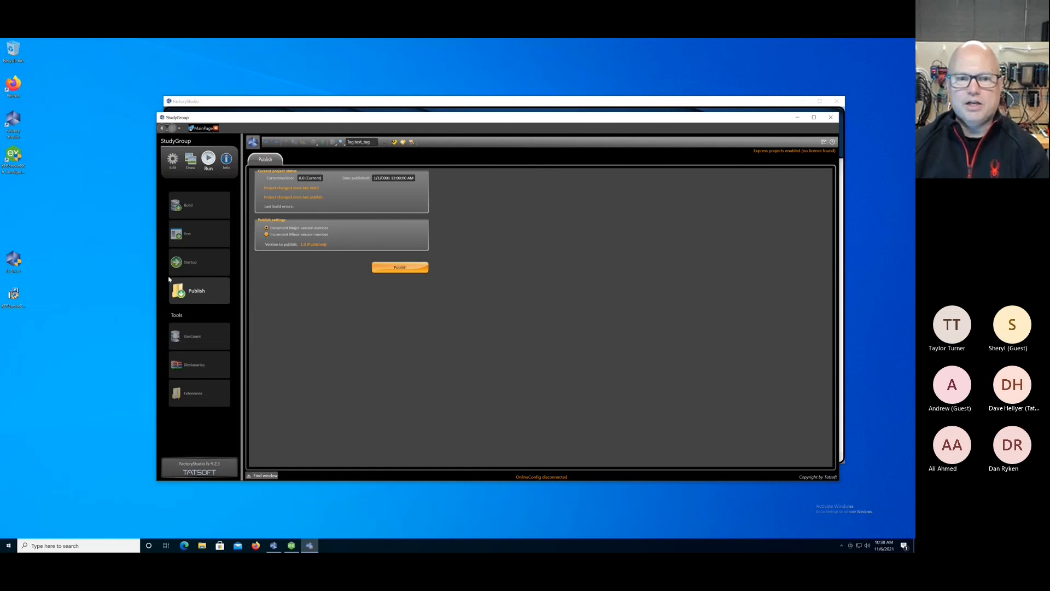
click(202, 239)
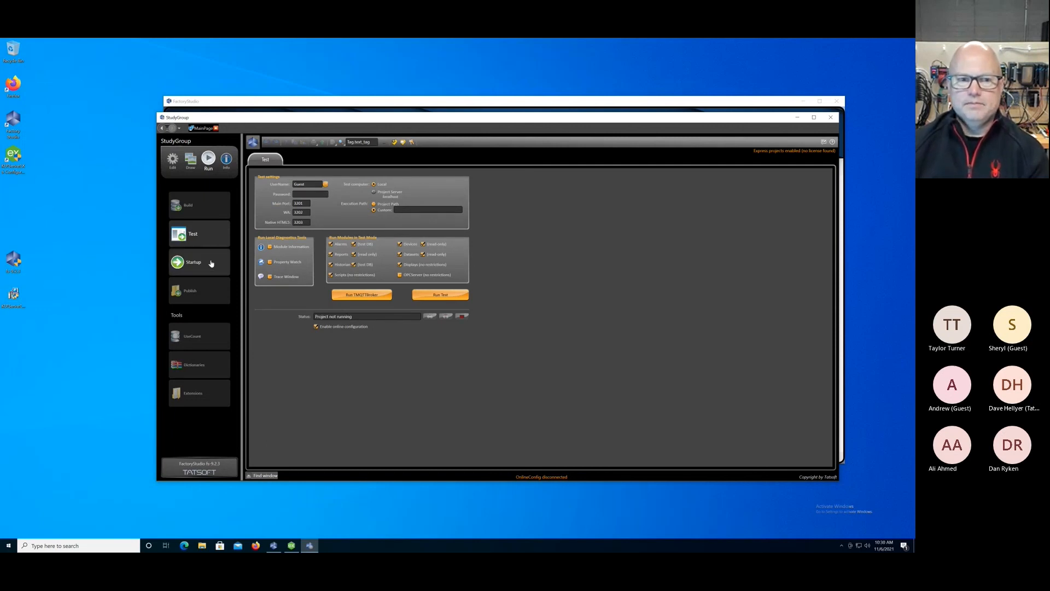
Run the project in Startup mode with only the Devices and Displays modules enabled, and allow TServer through the firewall on public networks.
click(210, 262)
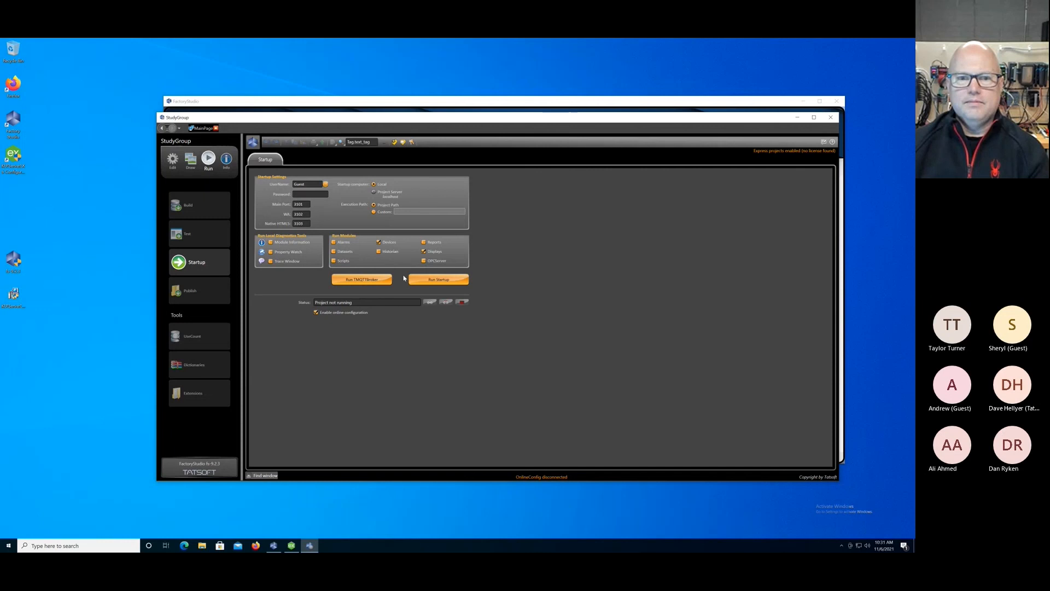
click(435, 280)
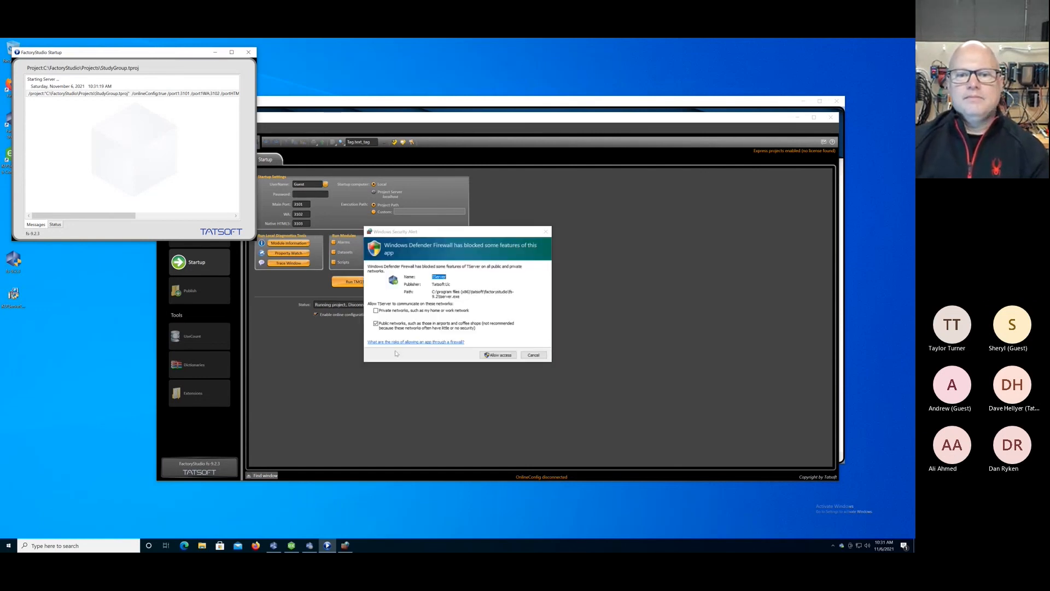
click(503, 356)
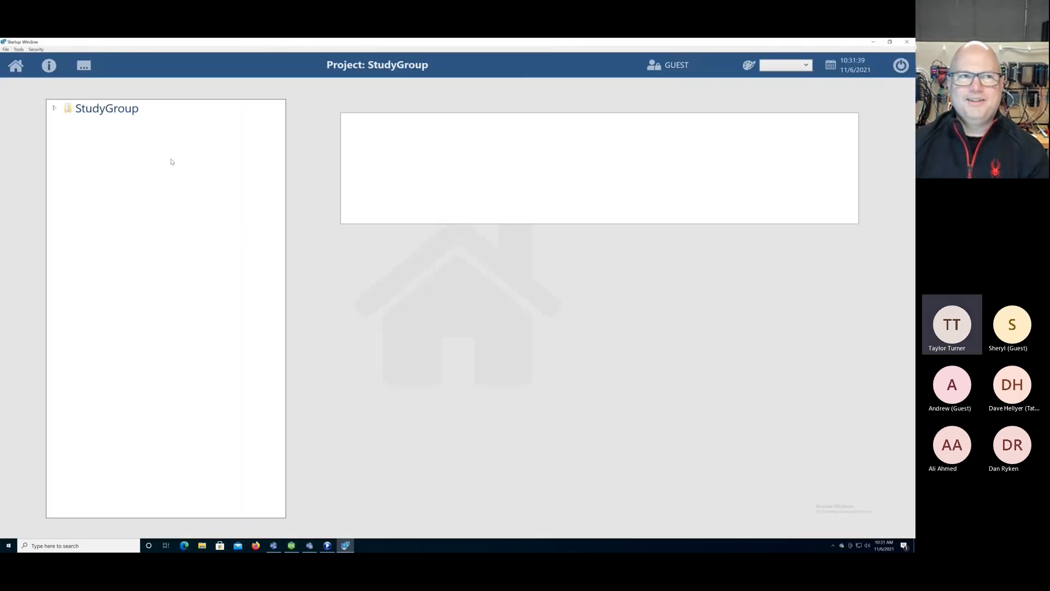
Expand the running display's asset tree through HiveMQ, MQTTspB.("G5"), Langley Falls and Utilities, and expand the Kepware level.
click(56, 108)
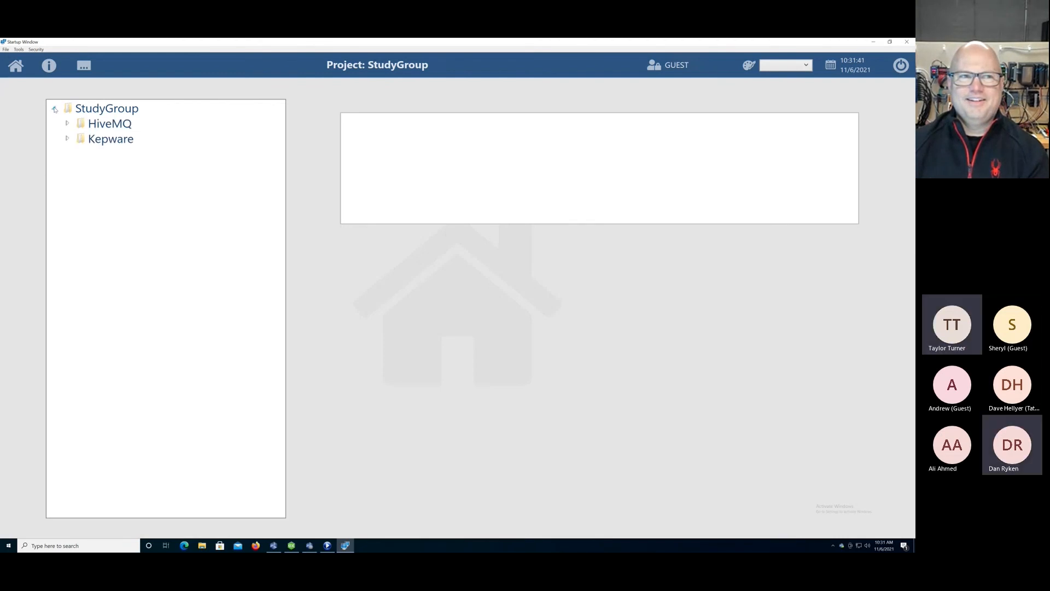
click(67, 124)
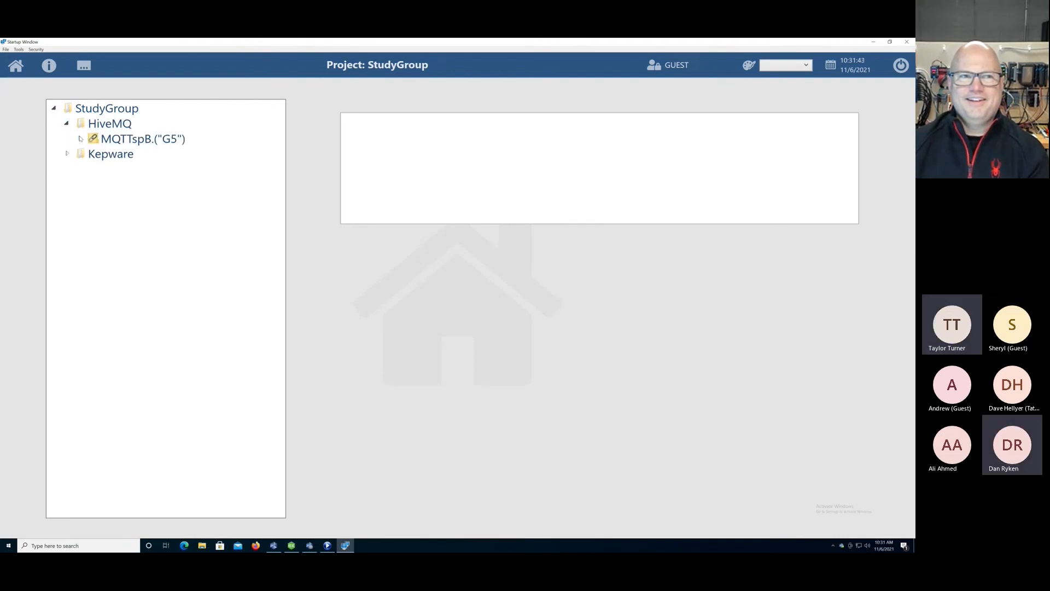
click(81, 139)
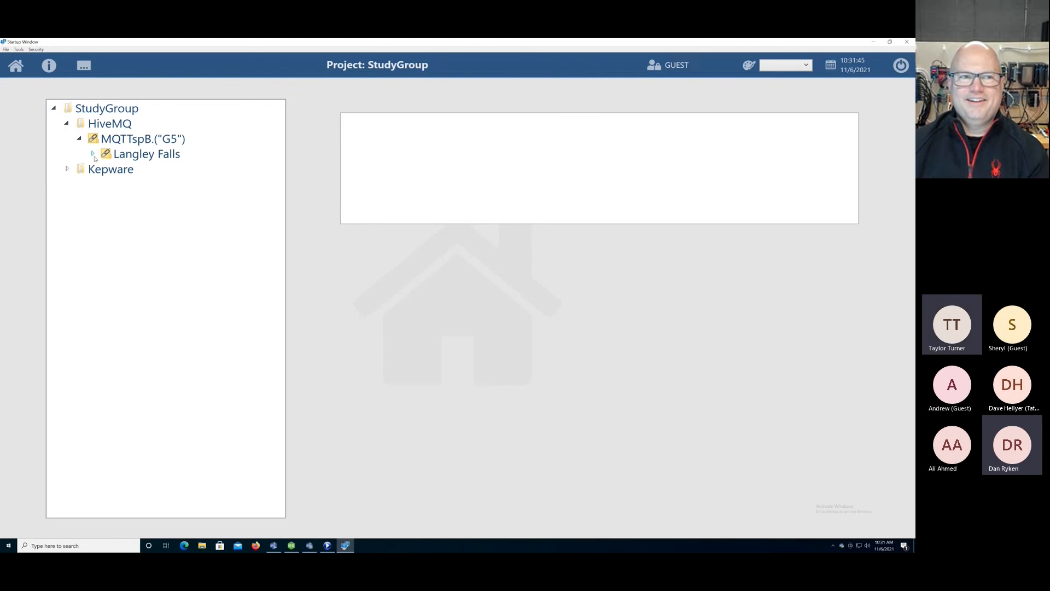
click(92, 154)
click(106, 200)
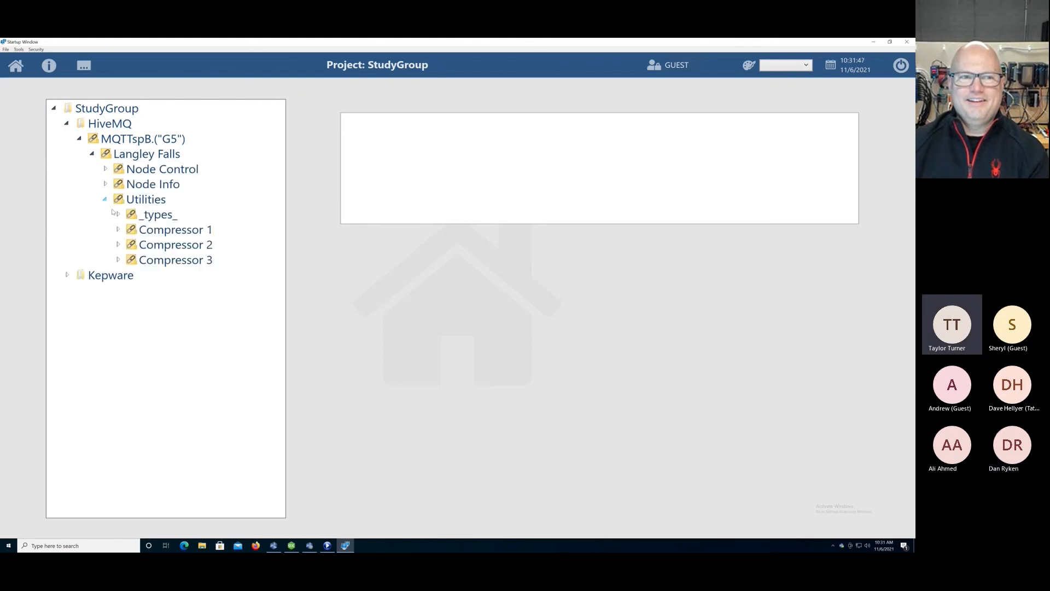
click(69, 275)
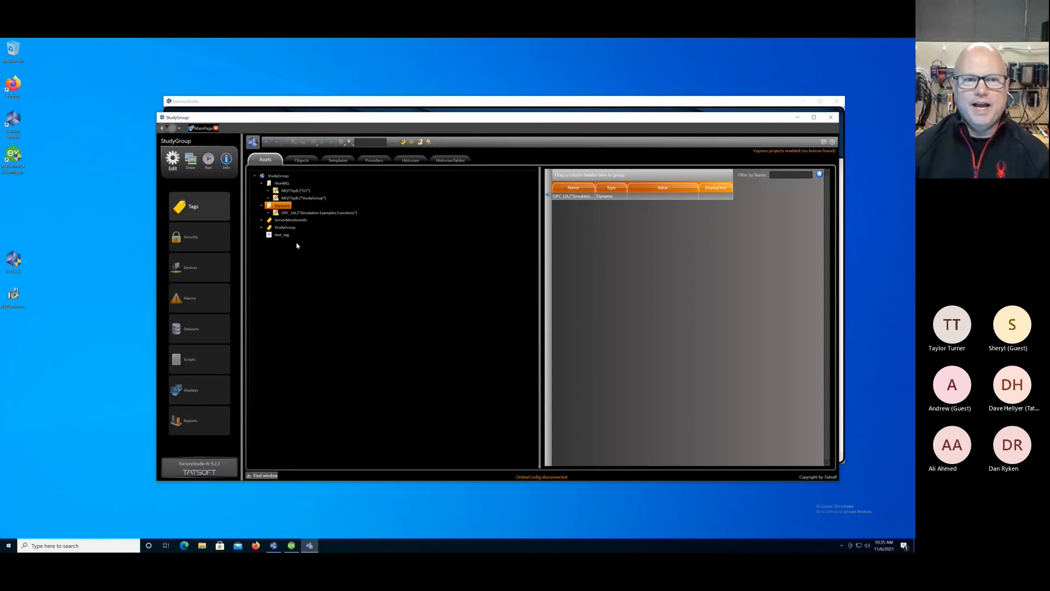
Check the HiveMQ level's asset insertion options without inserting anything, and run the project again in Startup mode.
right_click(281, 185)
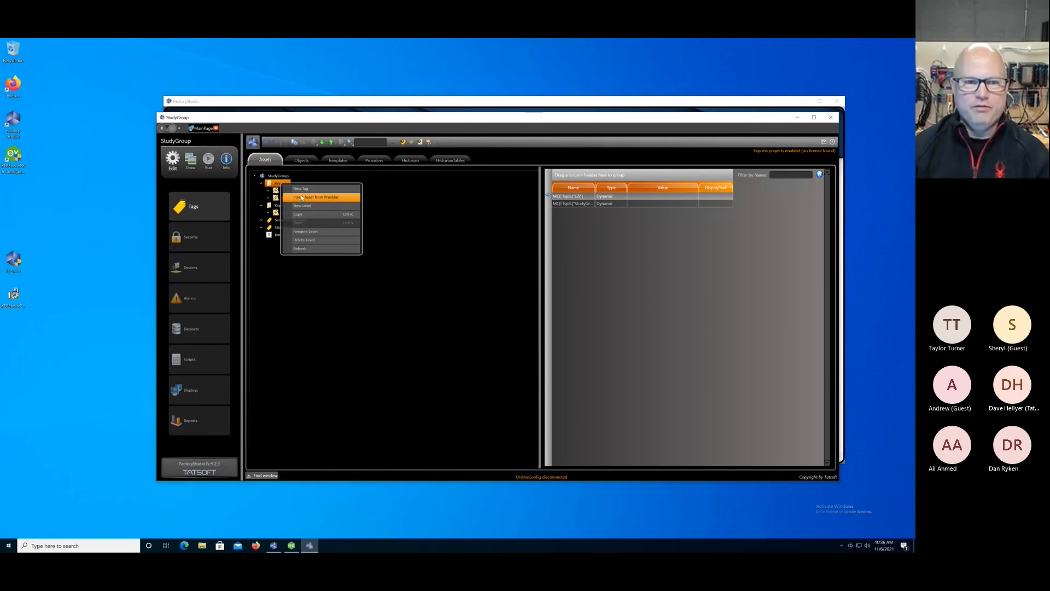
click(277, 266)
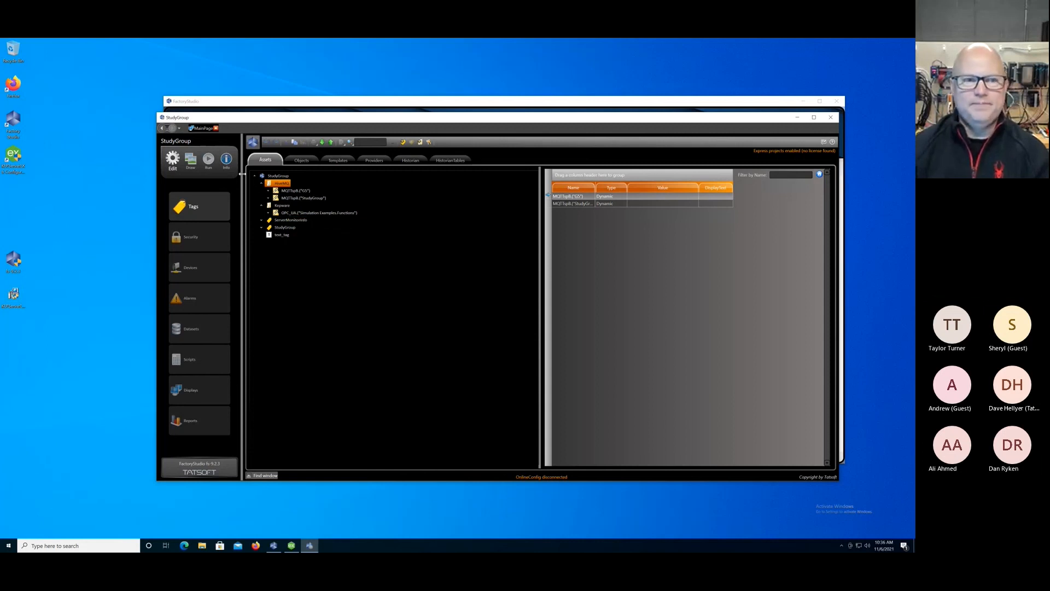
click(209, 159)
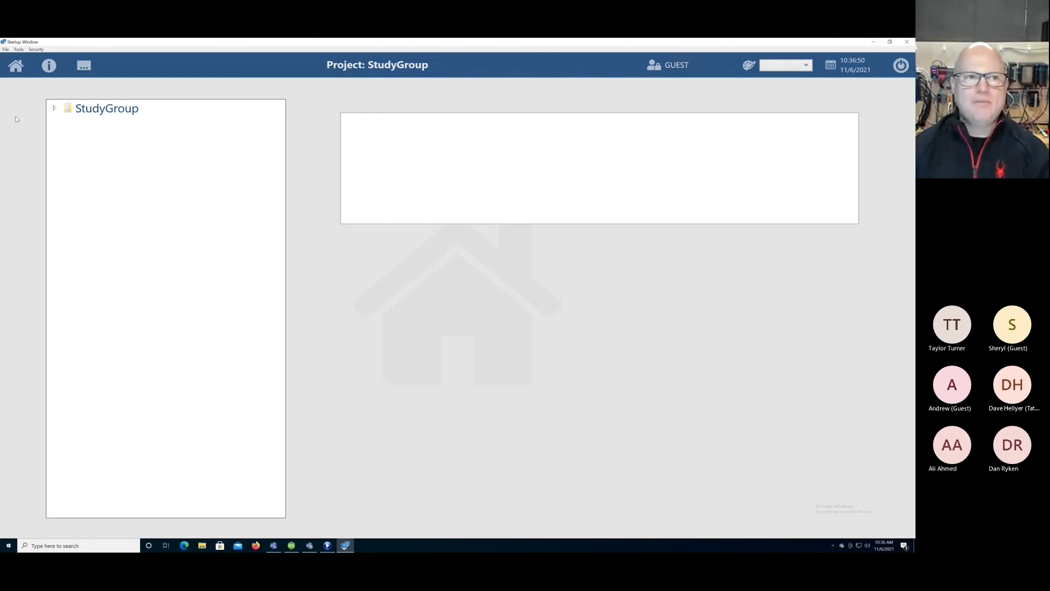
Show Compressor_Vibration of Compressor 1 in the text box, found under MQTTspB.("G5"), Langley Falls, Utilities in the HiveMQ level.
click(54, 108)
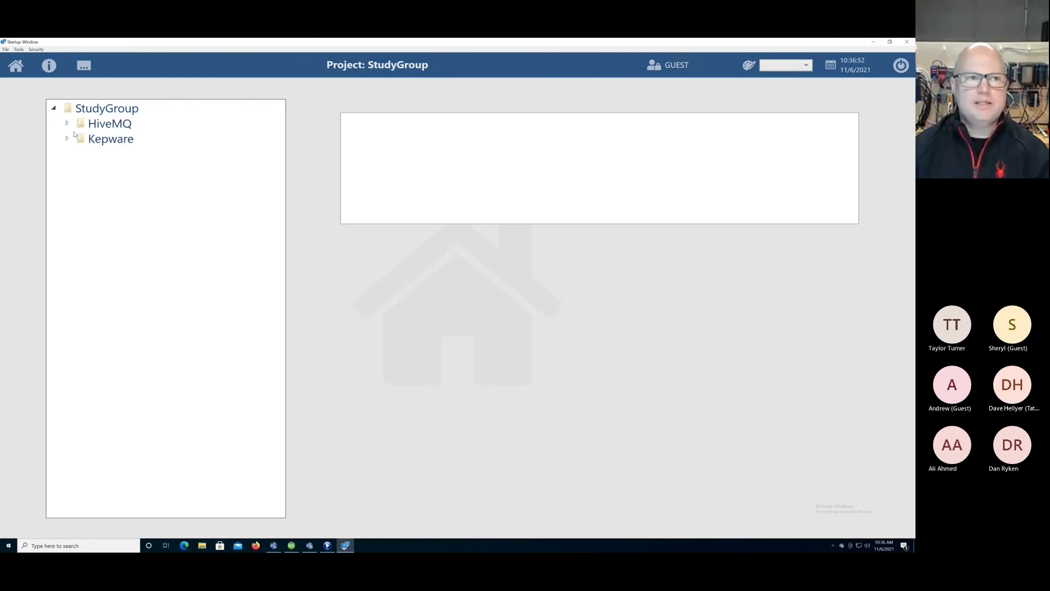
click(66, 123)
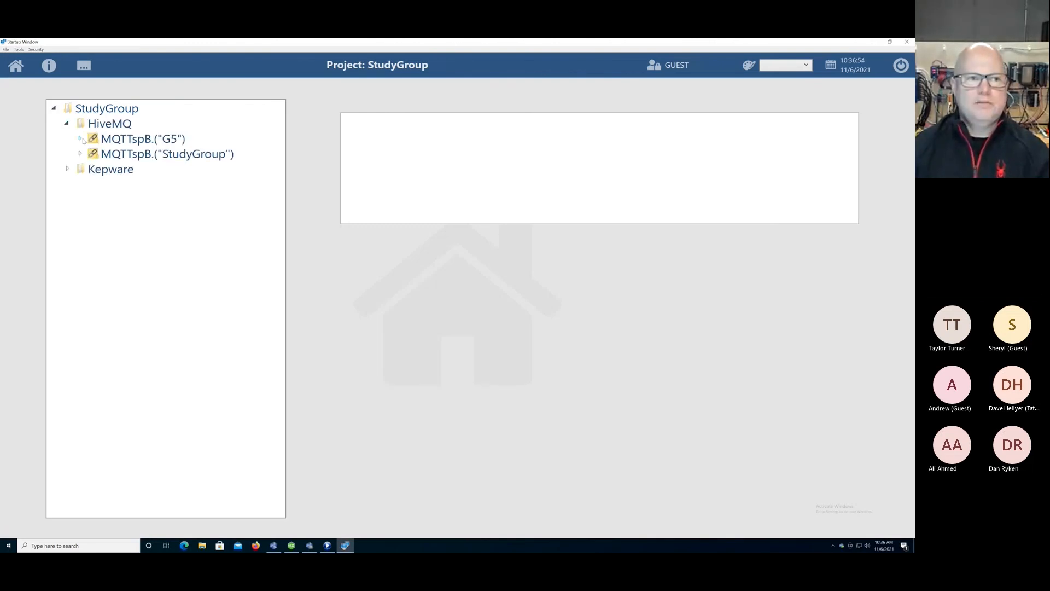
click(79, 139)
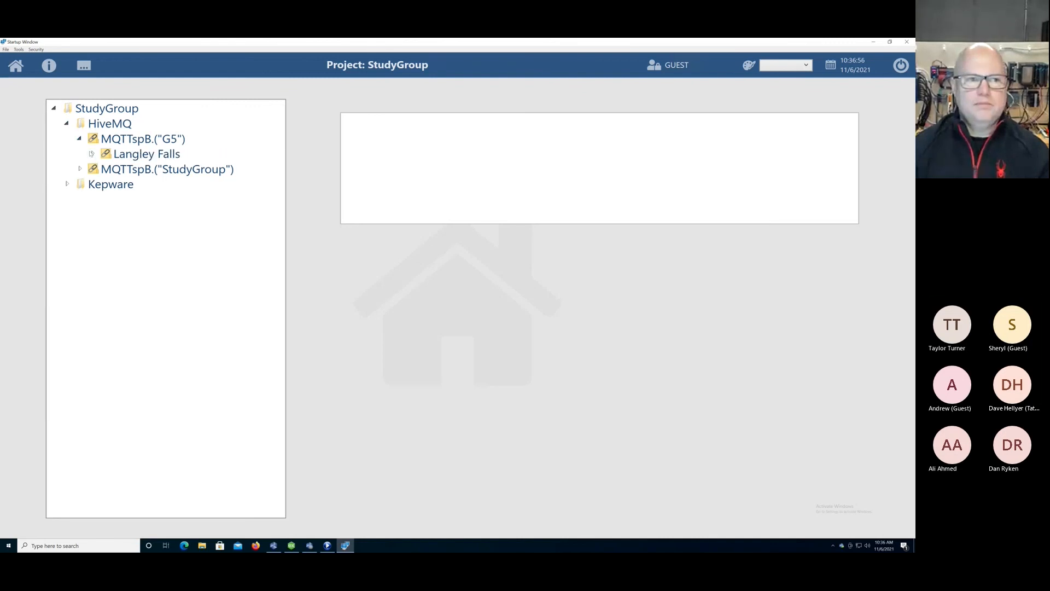
click(93, 154)
click(106, 200)
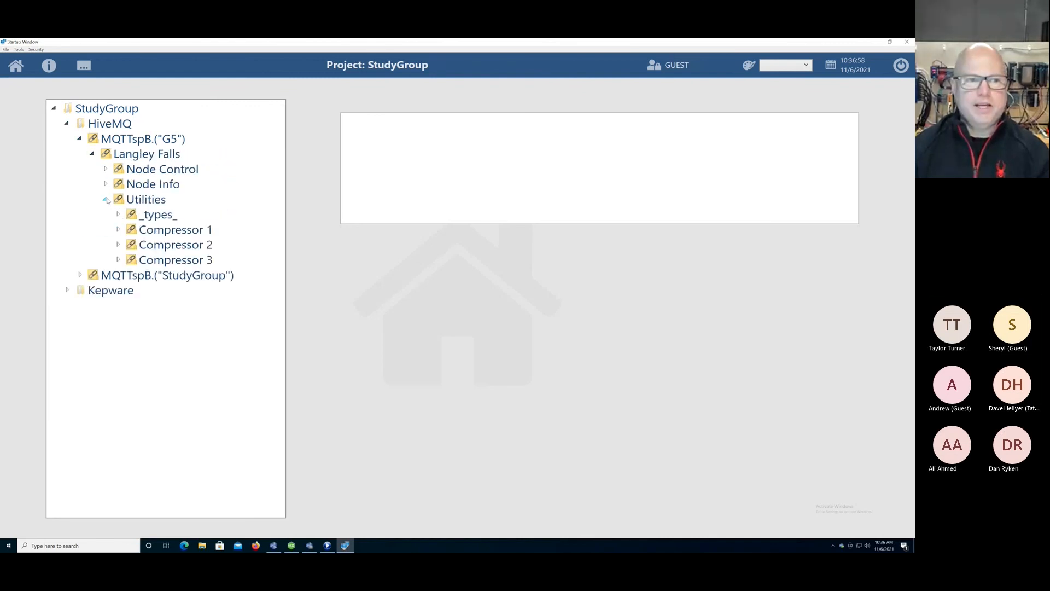
click(118, 229)
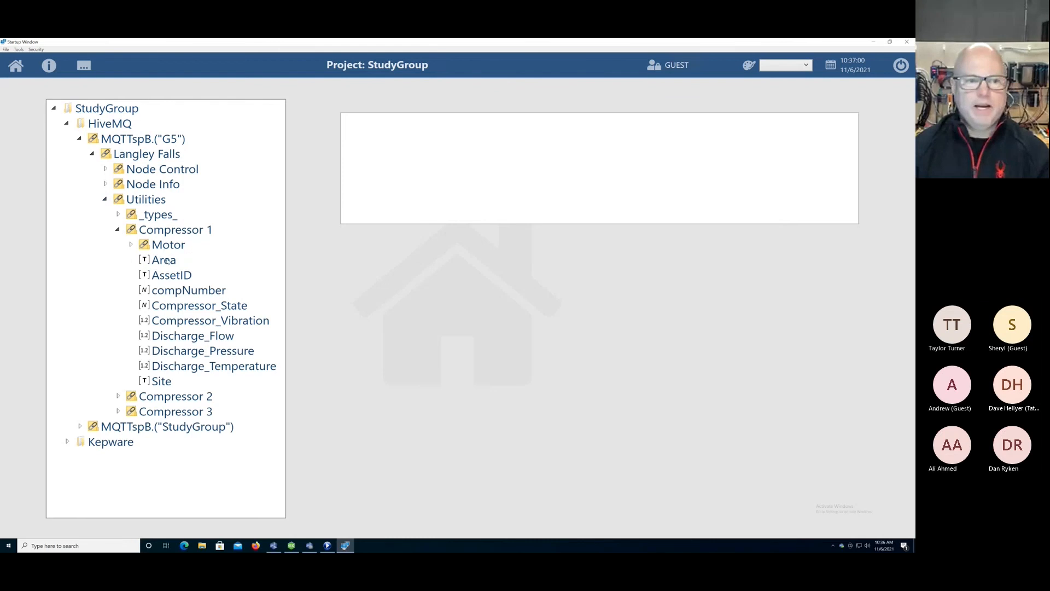
click(176, 323)
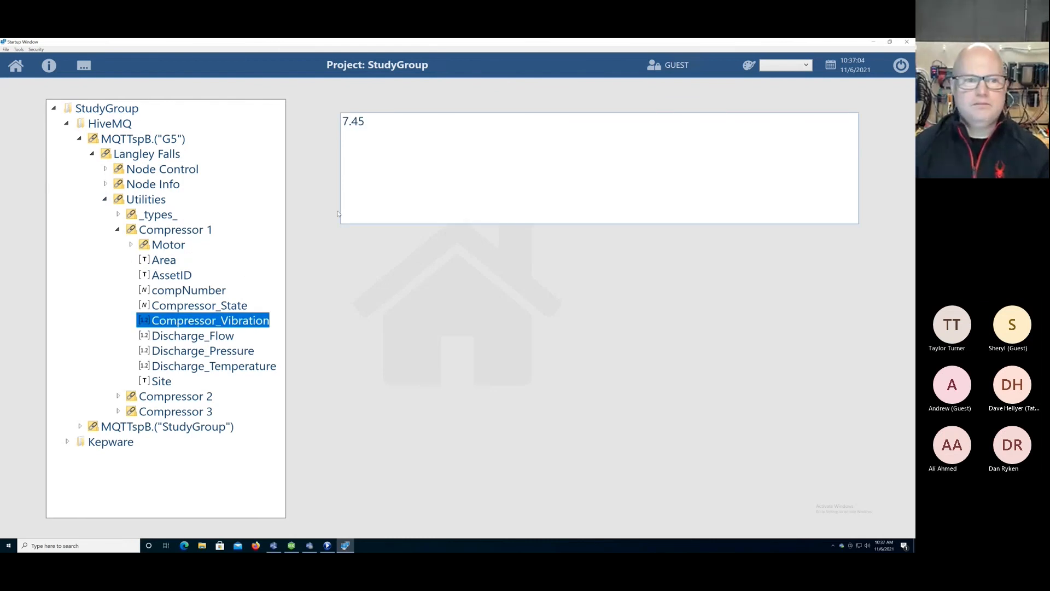
Show the opc1 tag in the text box, found in the OPC folder of the MQTTspB.("StudyGroup") branch.
click(80, 427)
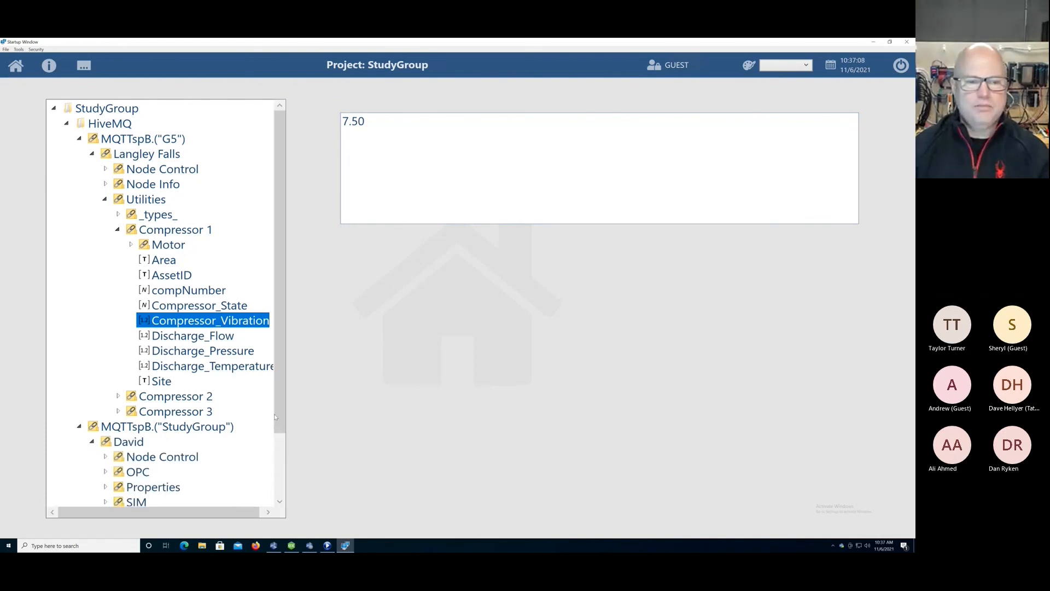
scroll(282, 422, down, 2)
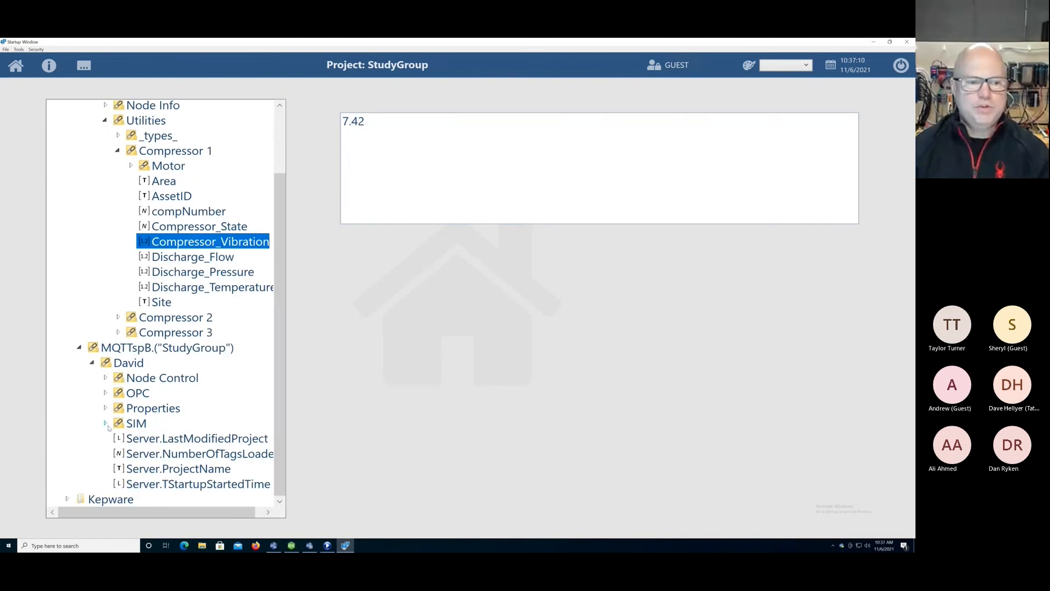
click(105, 393)
click(146, 425)
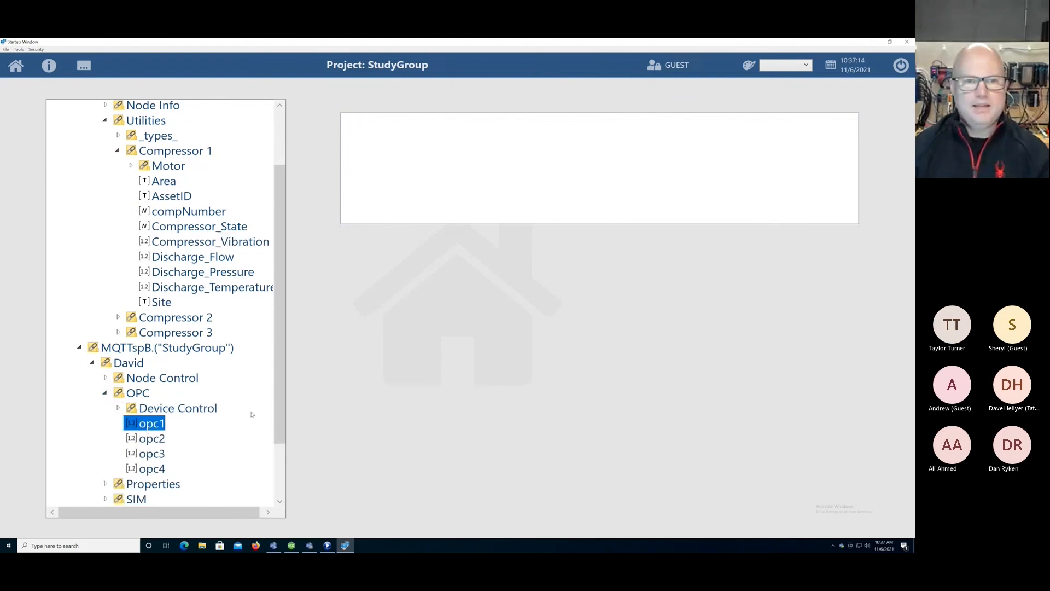
Expand Kepware's OPC_UA simulation functions and show Ramp1, Ramp2, Random1 and Sine1 in turn in the text box.
scroll(280, 438, down, 2)
scroll(282, 449, down, 1)
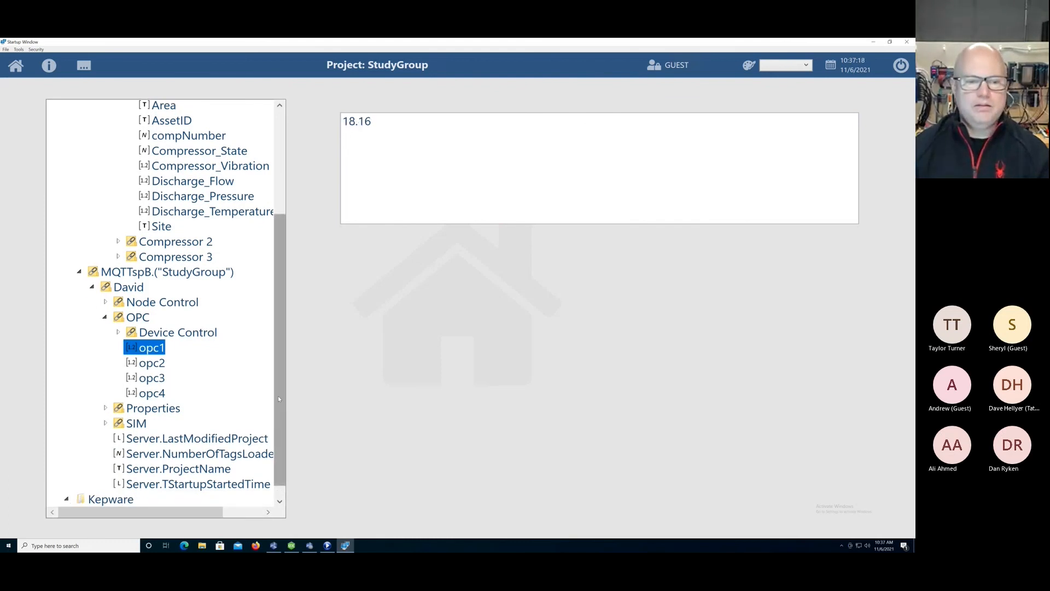
scroll(278, 396, down, 1)
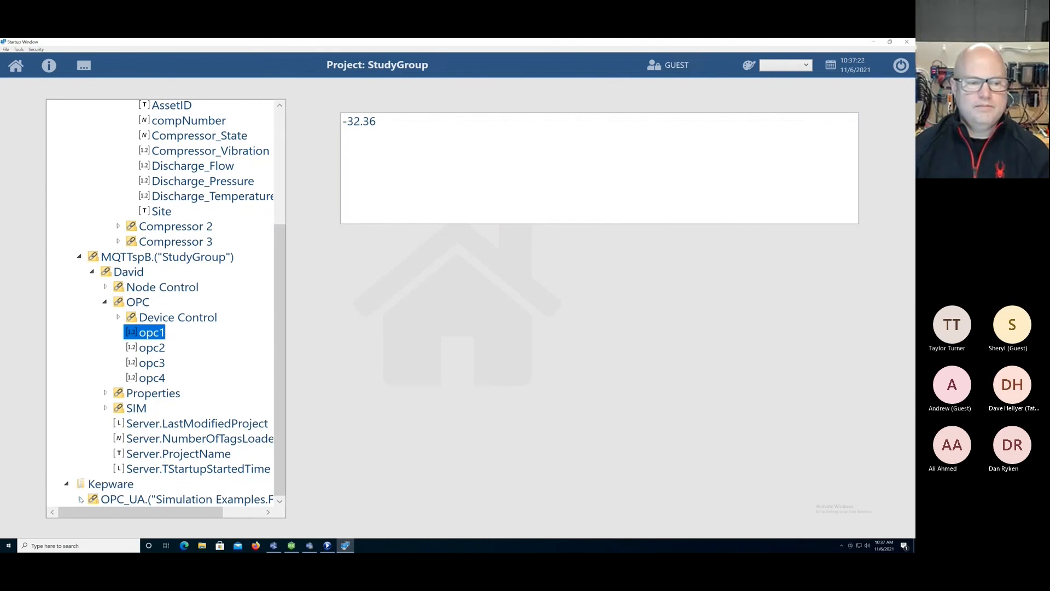
click(80, 499)
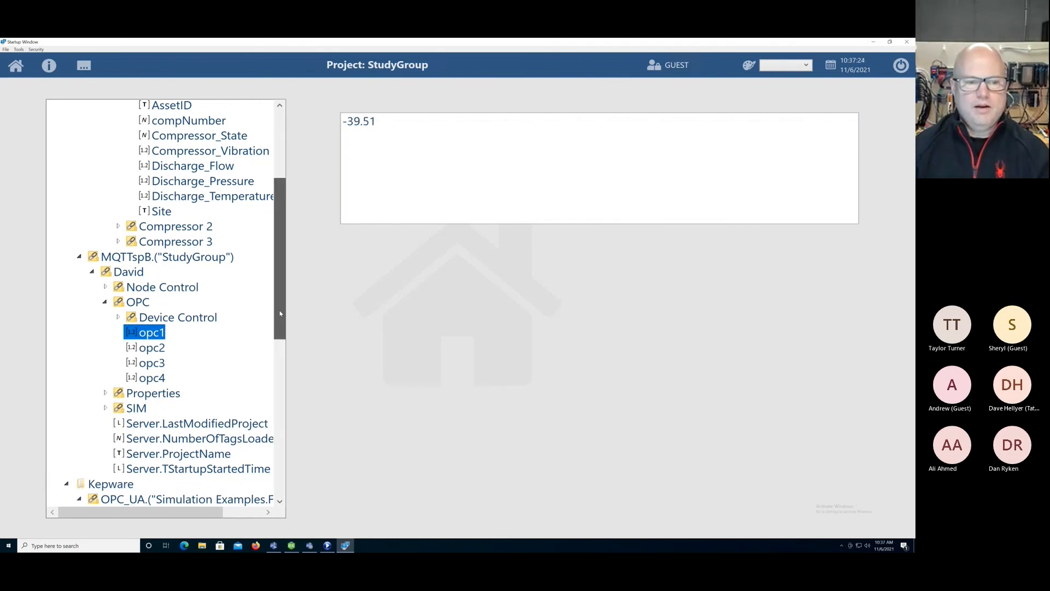
drag(282, 330, 283, 405)
scroll(172, 240, down, 3)
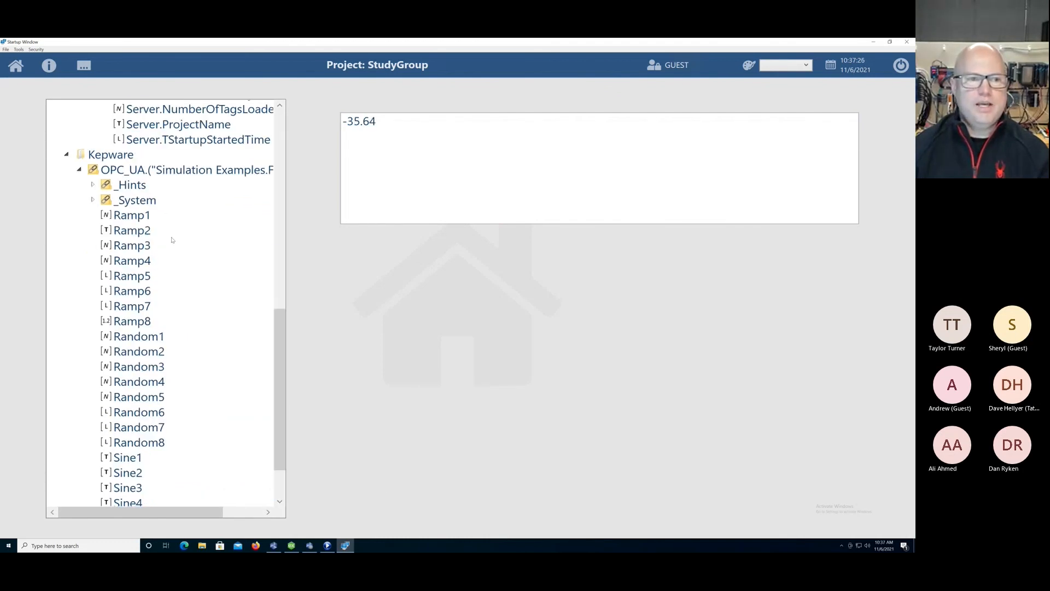
click(141, 219)
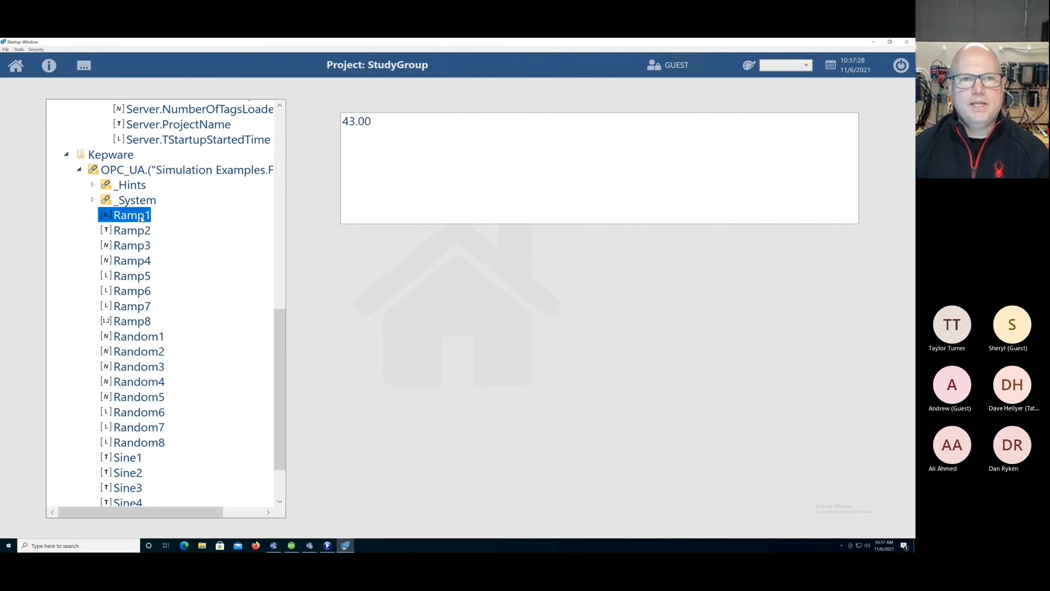
click(140, 232)
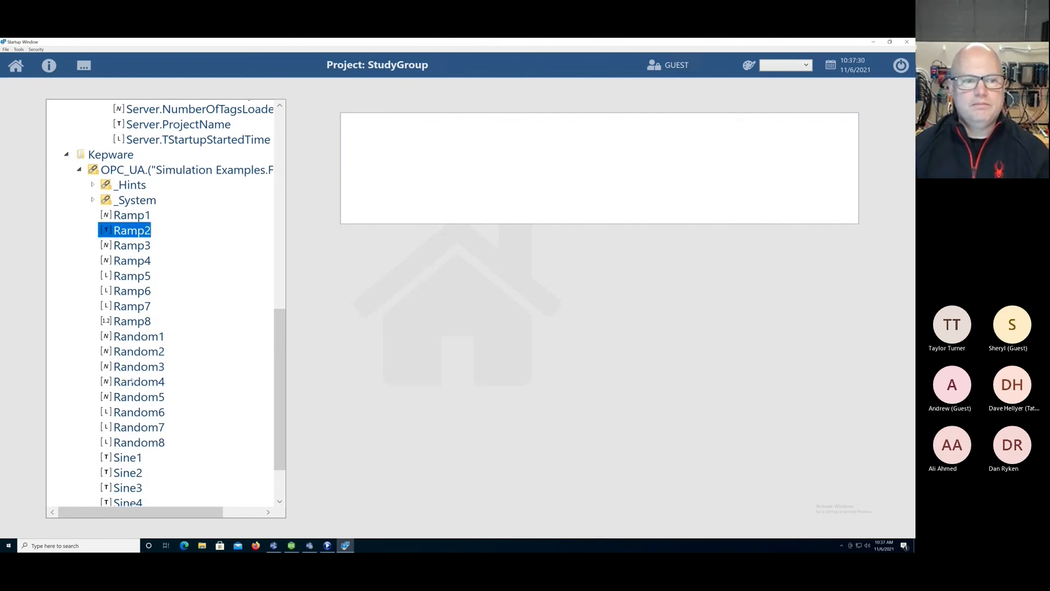
click(133, 341)
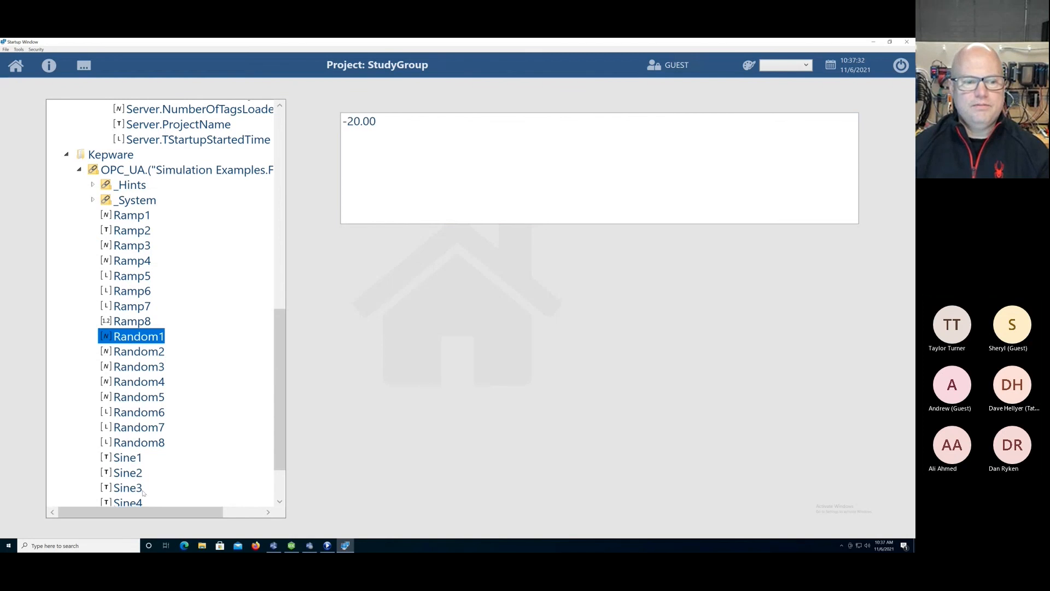
click(126, 457)
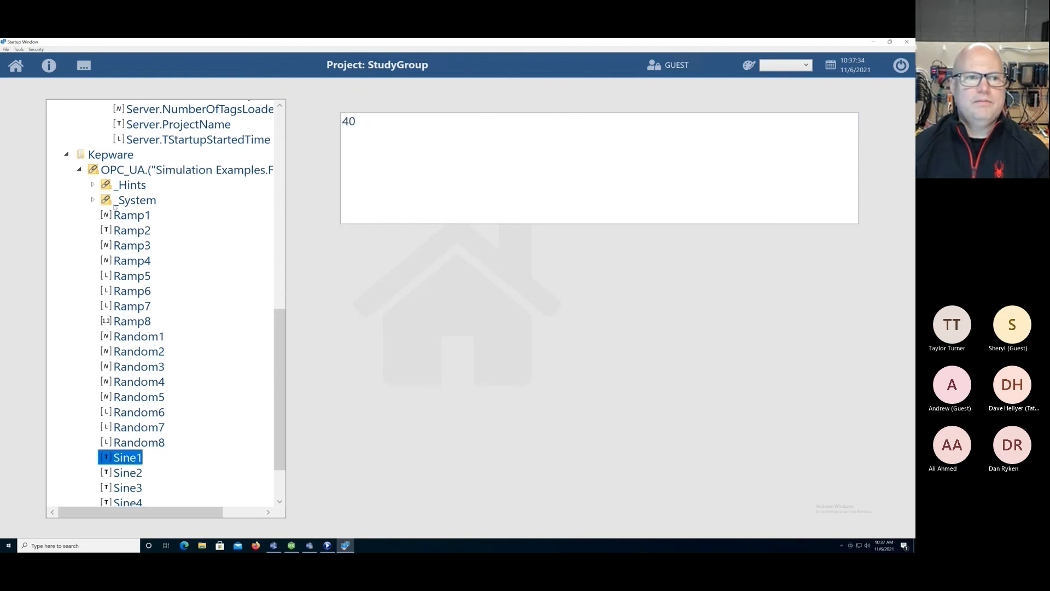
Collapse the Kepware and MQTTspB.("StudyGroup") branches, minimize the running display and bring the StudyGroup project editor forward.
drag(281, 343, 285, 286)
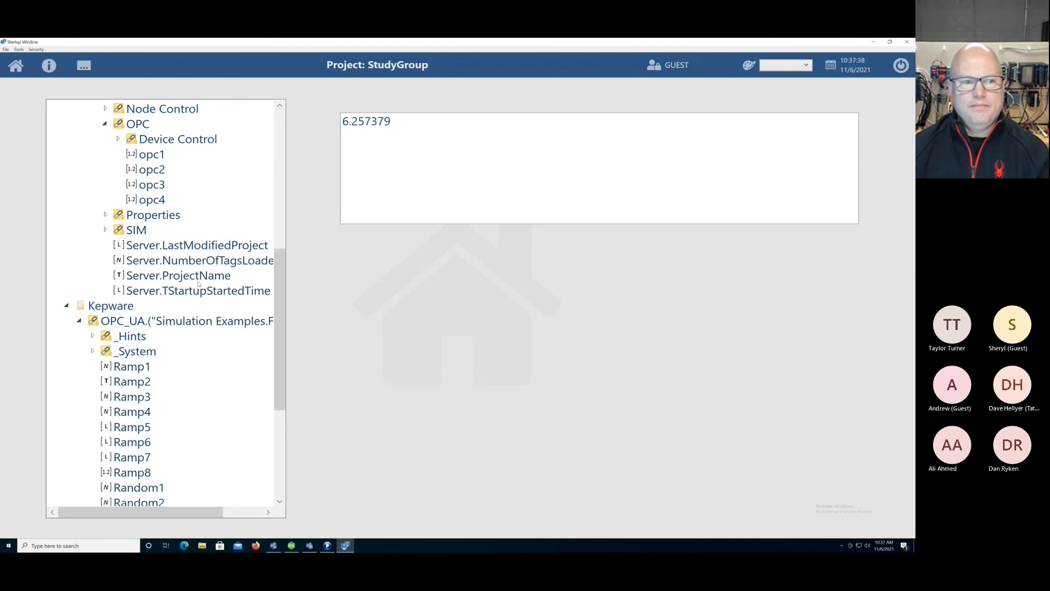
click(66, 306)
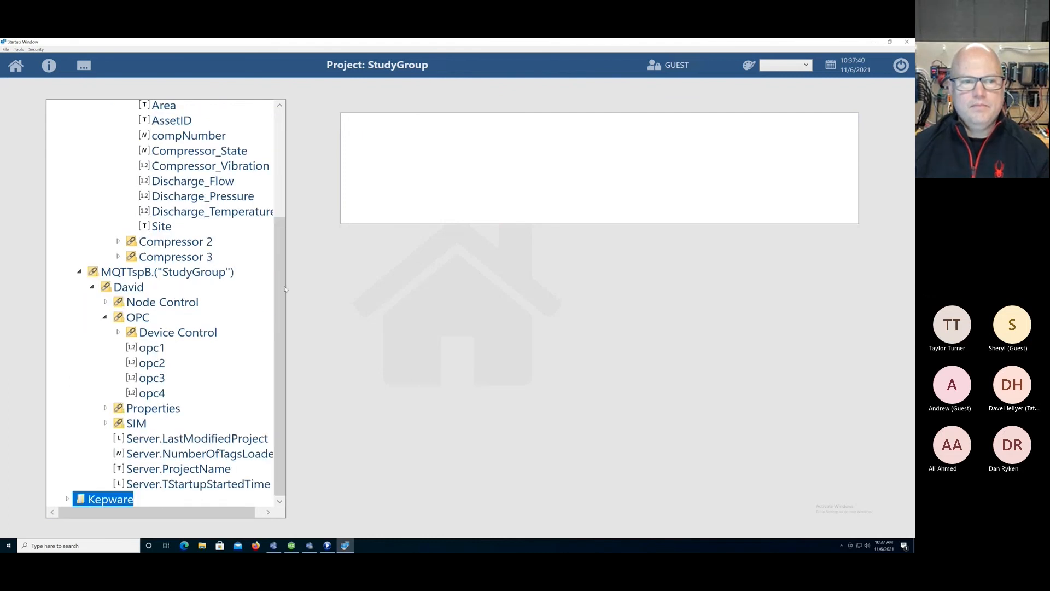
click(79, 272)
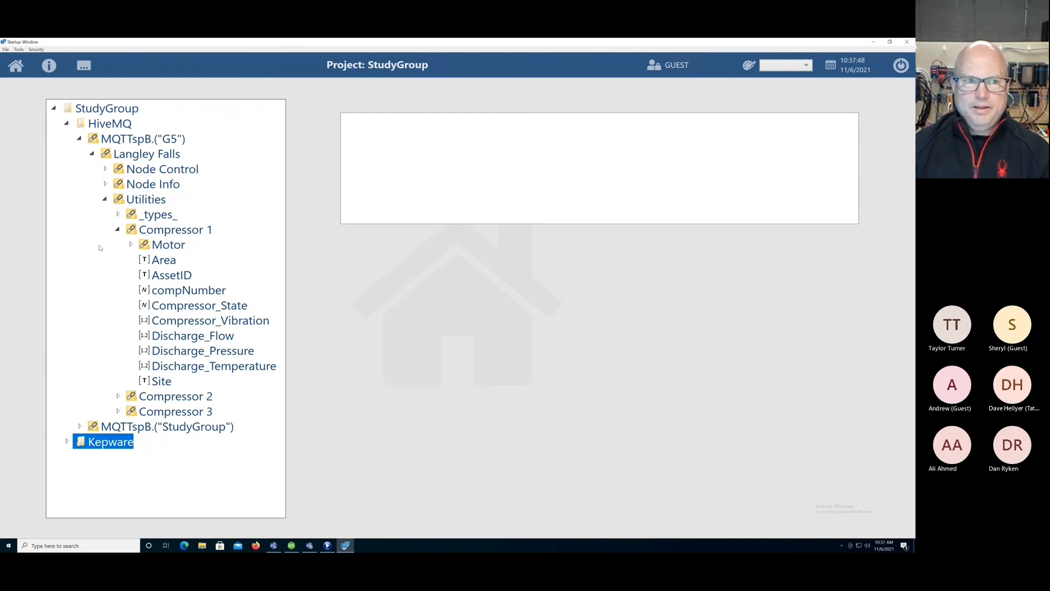
click(874, 43)
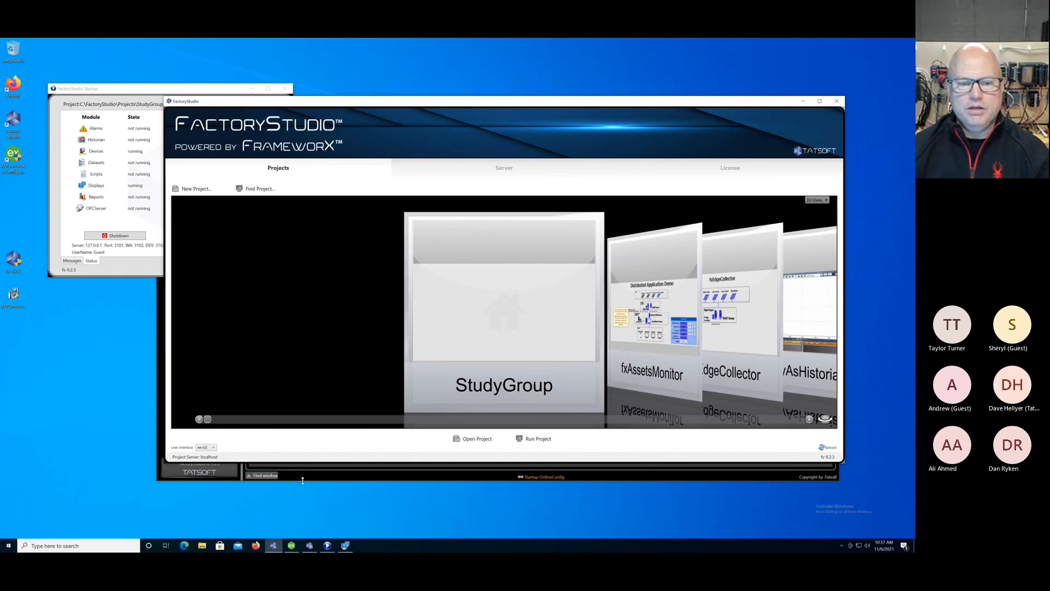
click(303, 480)
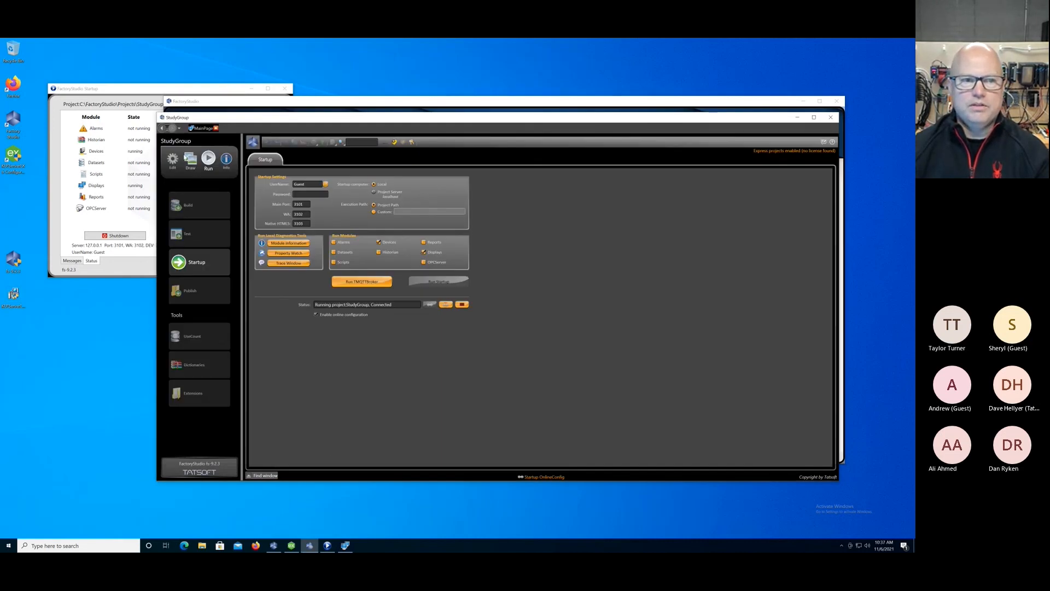
Review the project's tag providers and the options for creating a new TagProvider, without creating one.
click(172, 159)
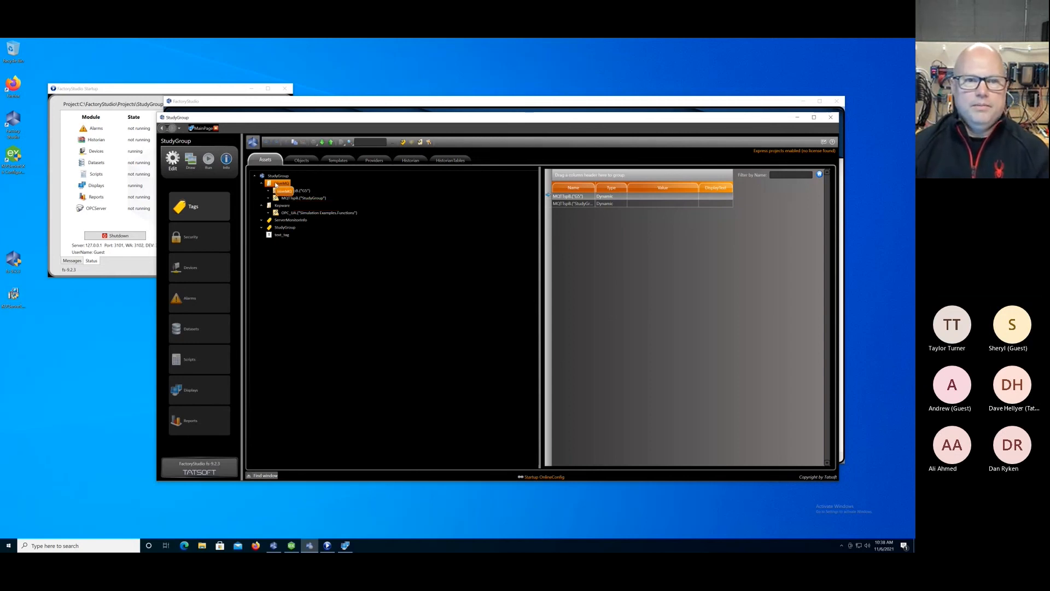
click(375, 160)
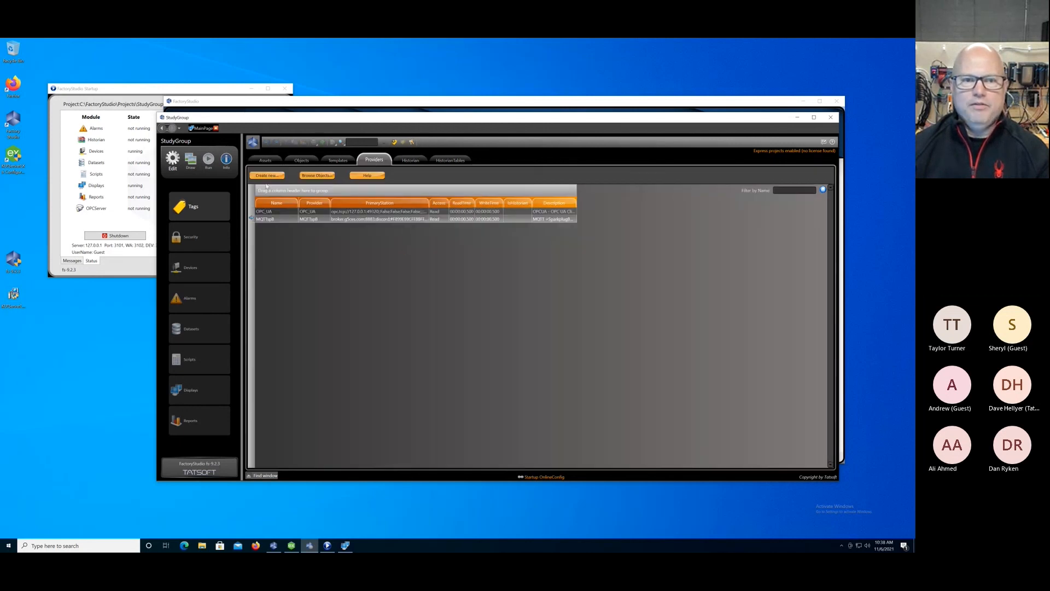
click(267, 176)
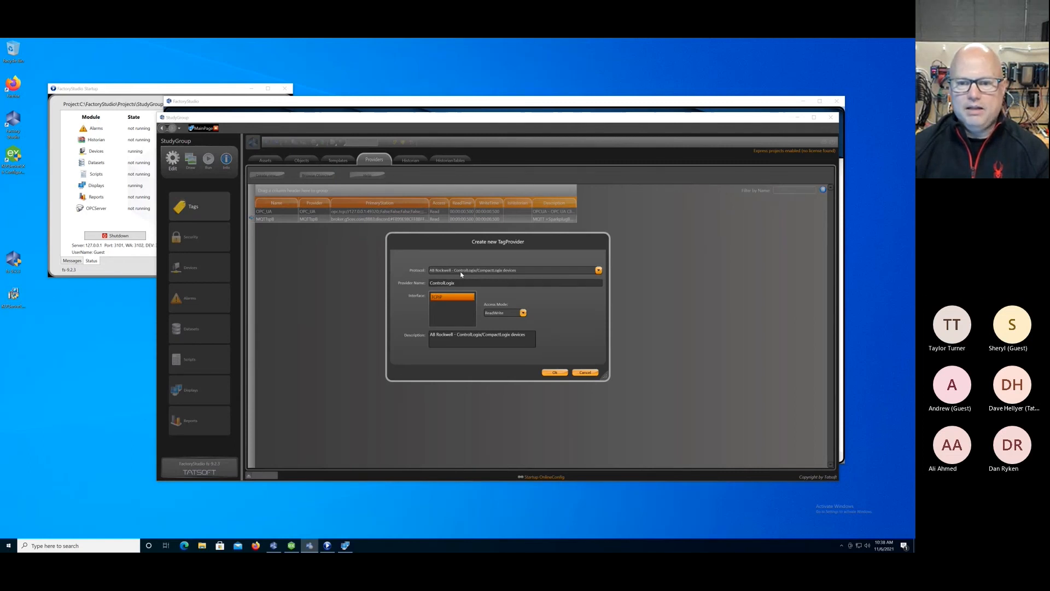
click(585, 373)
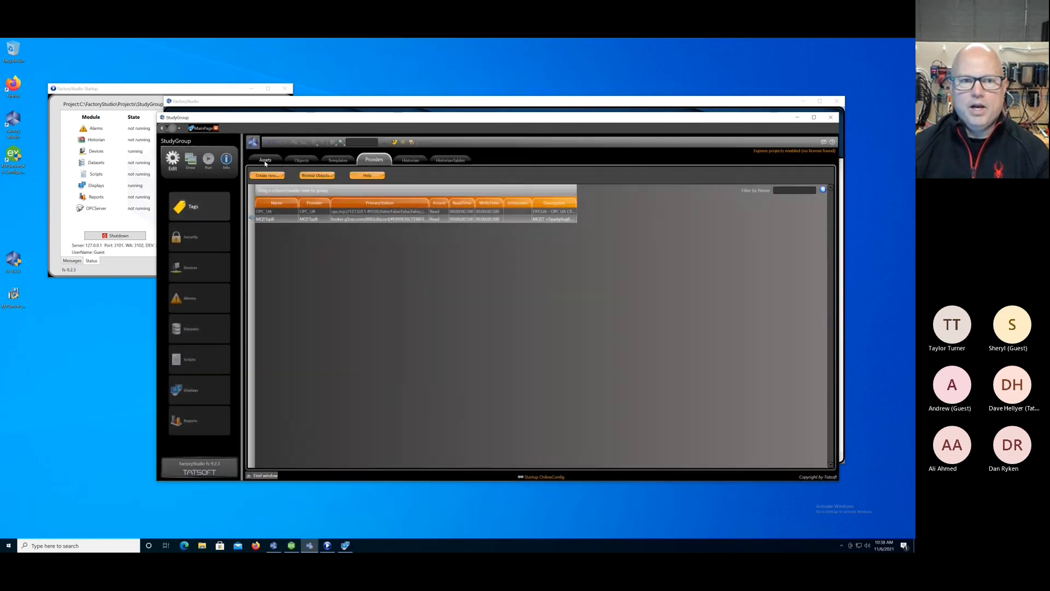
Return to the asset tree and review the options for adding items under the StudyGroup root.
click(266, 160)
right_click(275, 176)
click(297, 198)
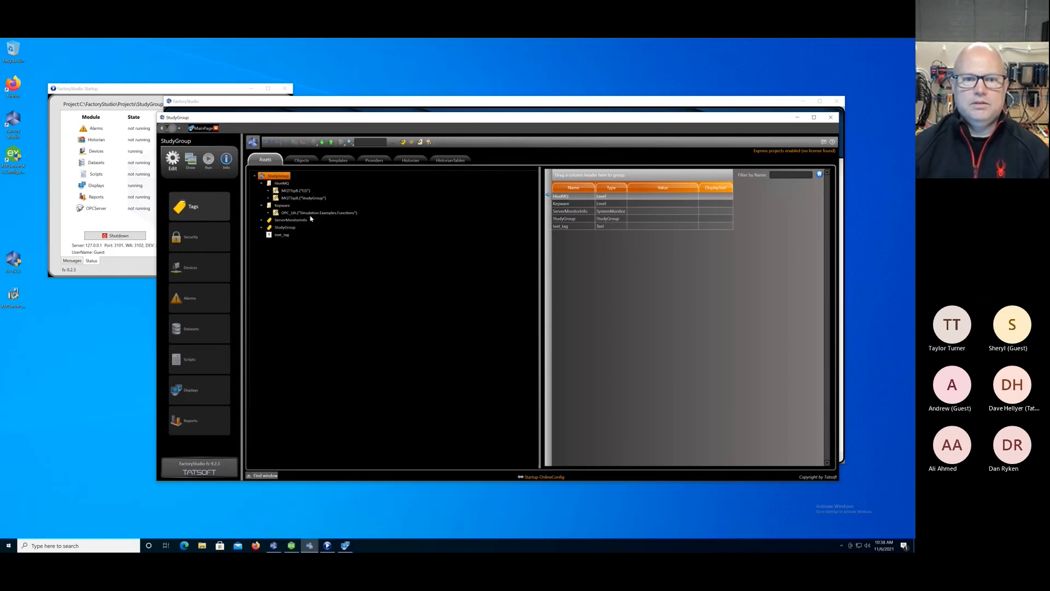
Name the new level under the StudyGroup root PLC1 and review inserting an asset from a provider into it, without inserting one.
text(PLC1)
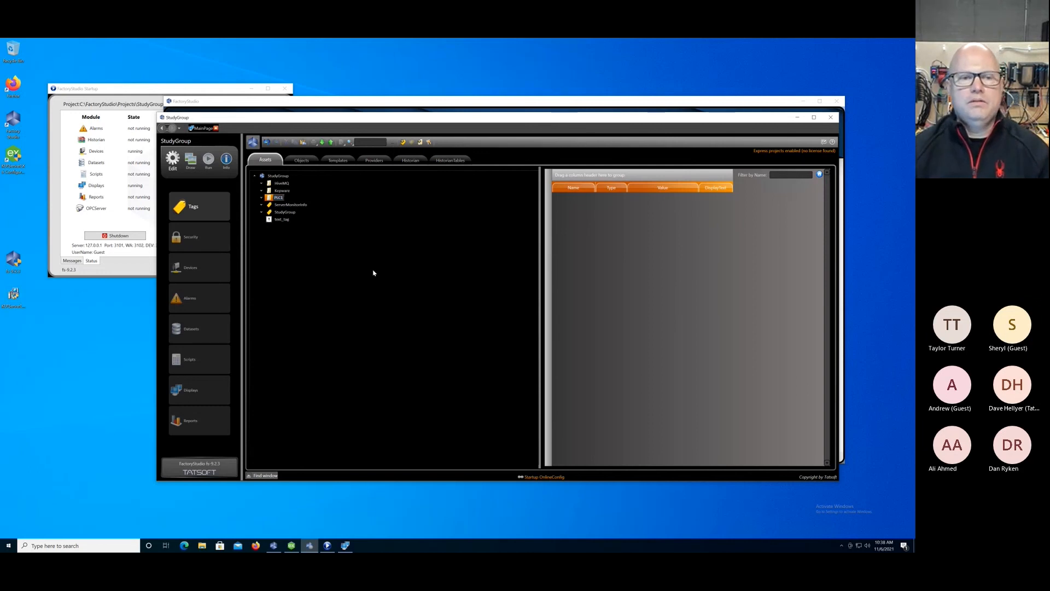
right_click(268, 198)
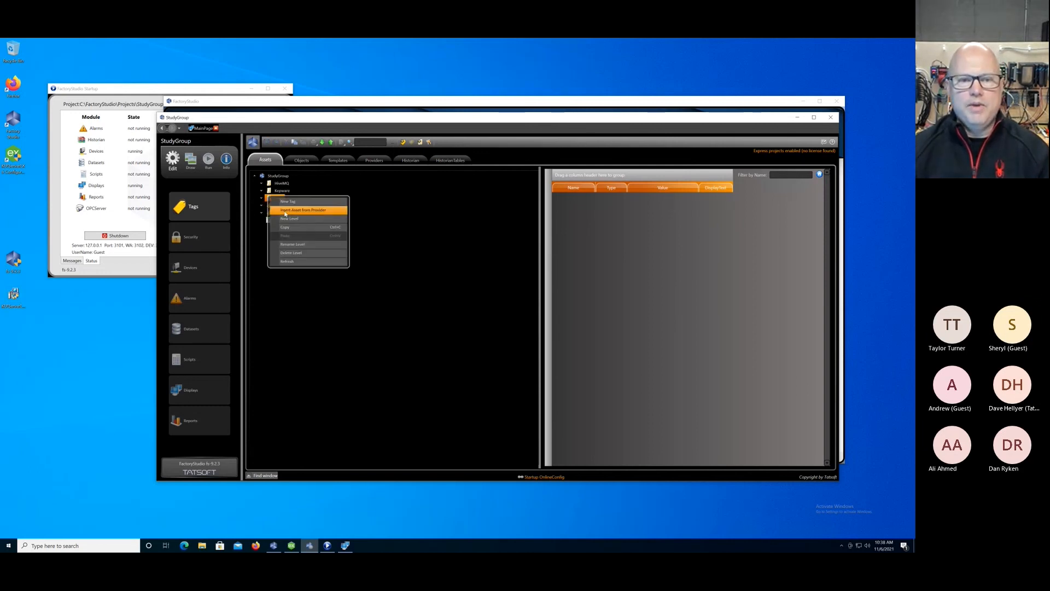
click(285, 214)
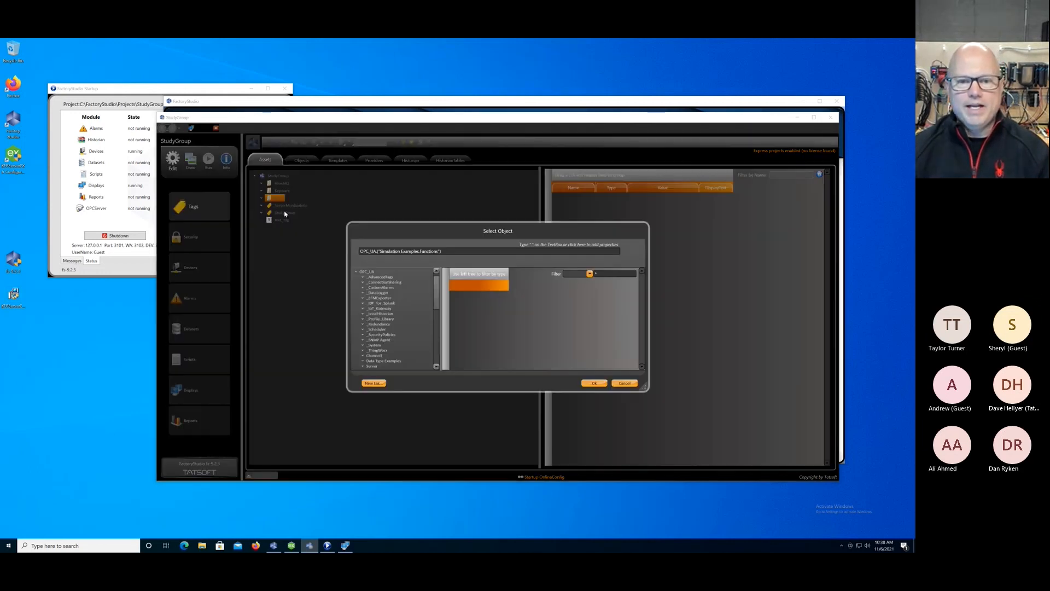
click(356, 272)
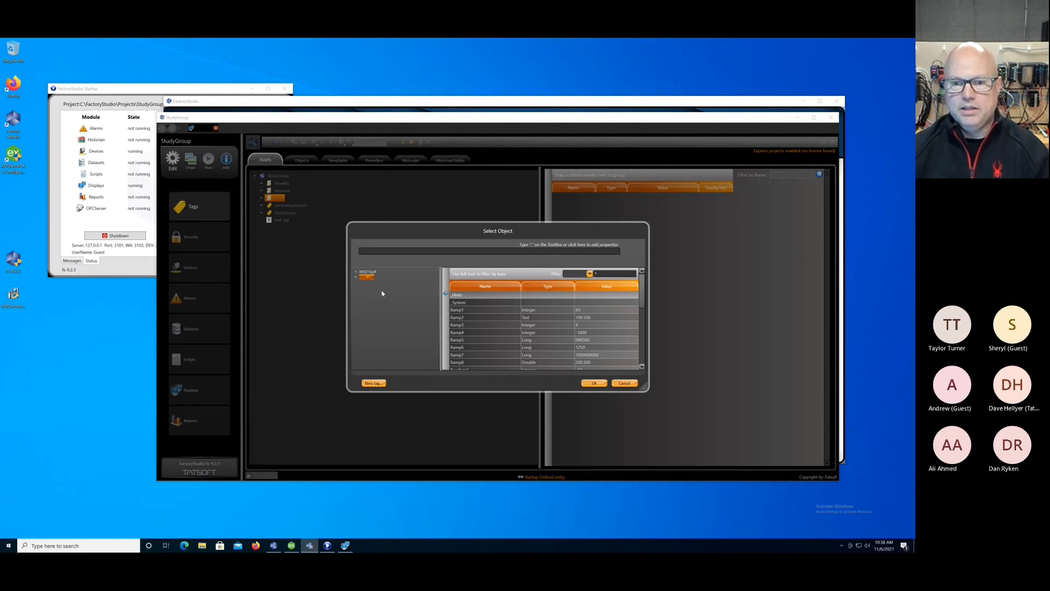
click(632, 383)
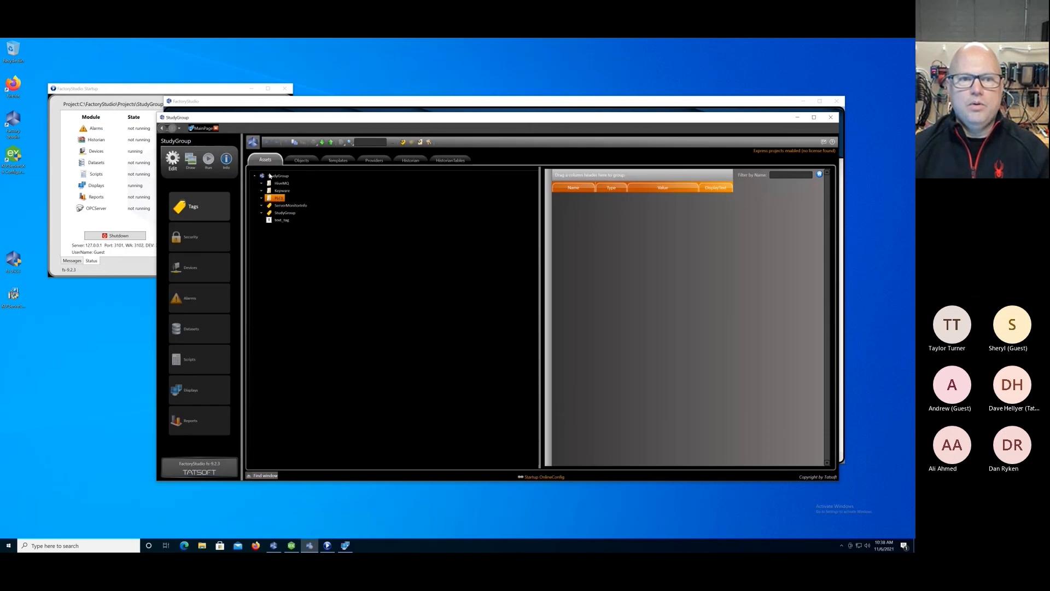
right_click(269, 198)
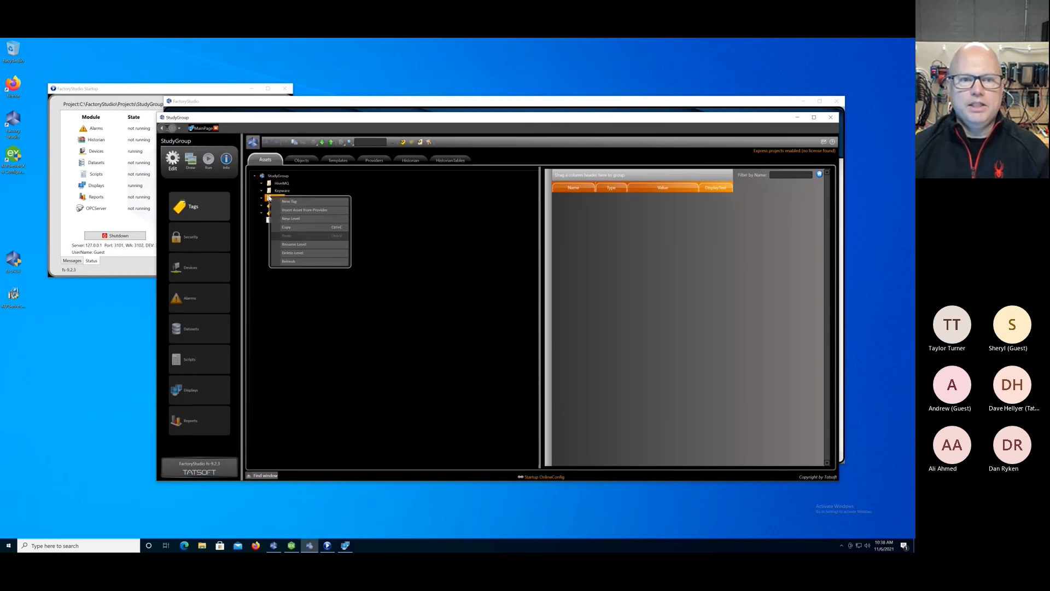
click(276, 177)
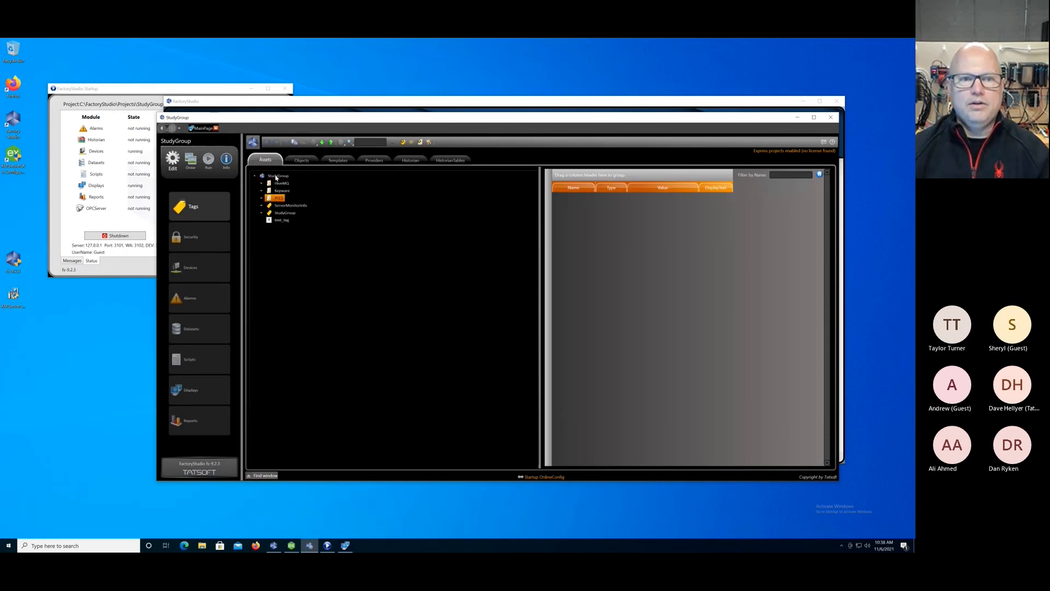
Add another level named Area directly under the StudyGroup root of the asset tree.
right_click(276, 177)
click(348, 250)
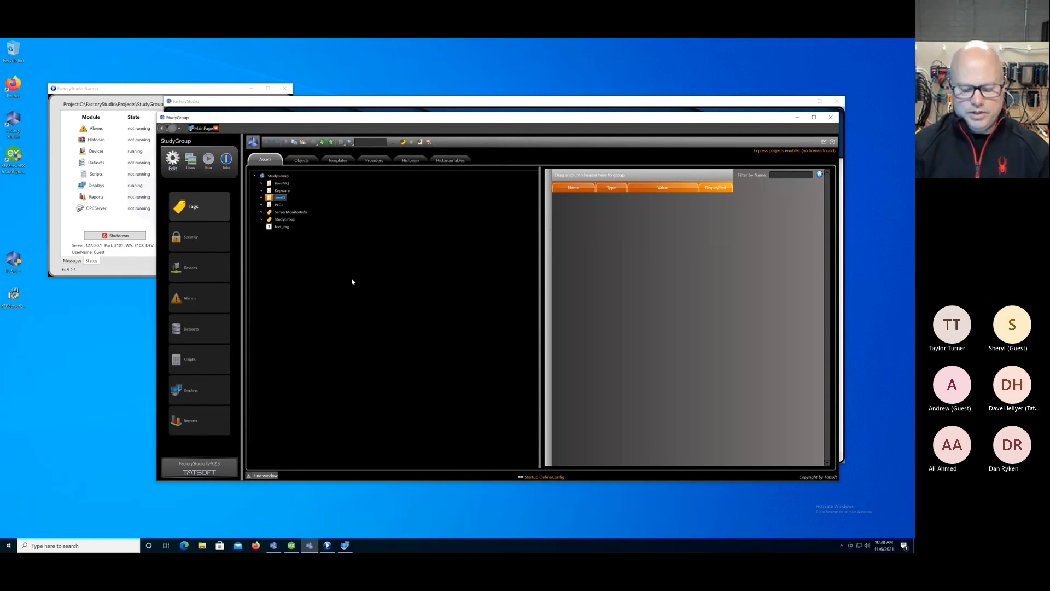
text(Area)
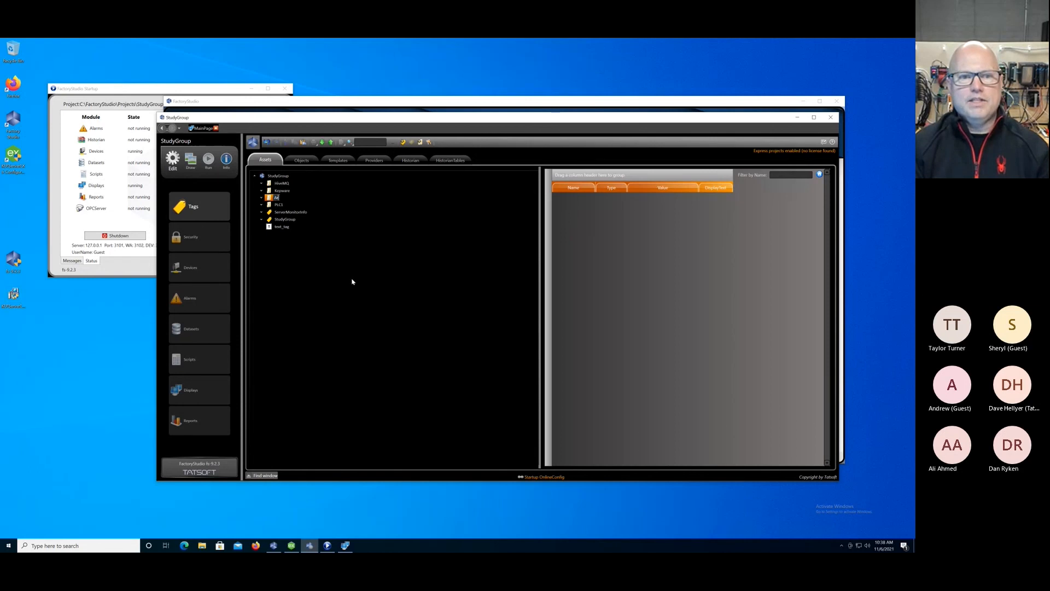
Add a sublevel named Line 1 inside the Area level.
click(273, 198)
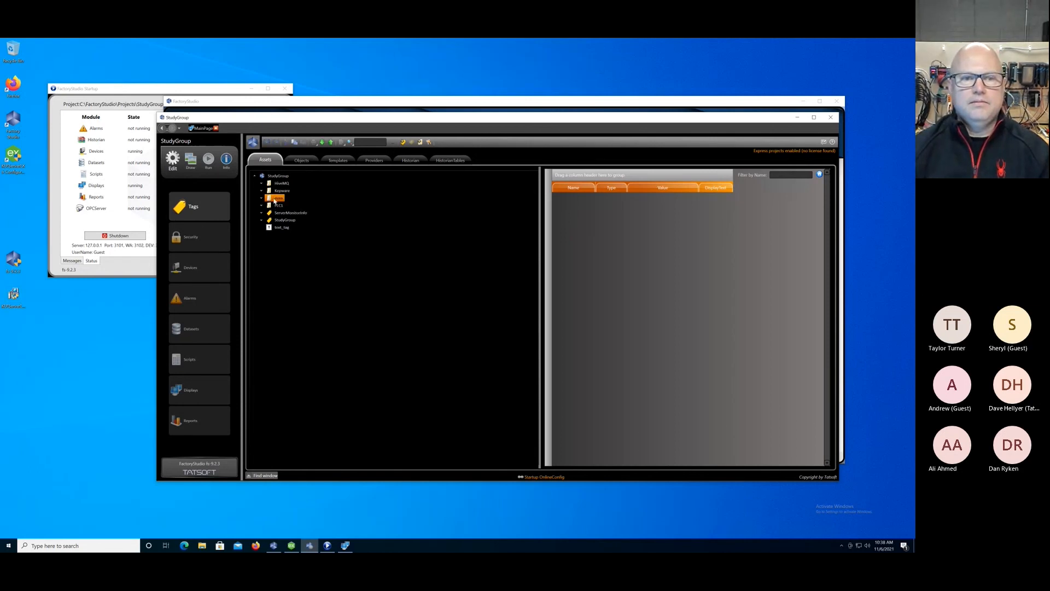
right_click(274, 200)
click(285, 220)
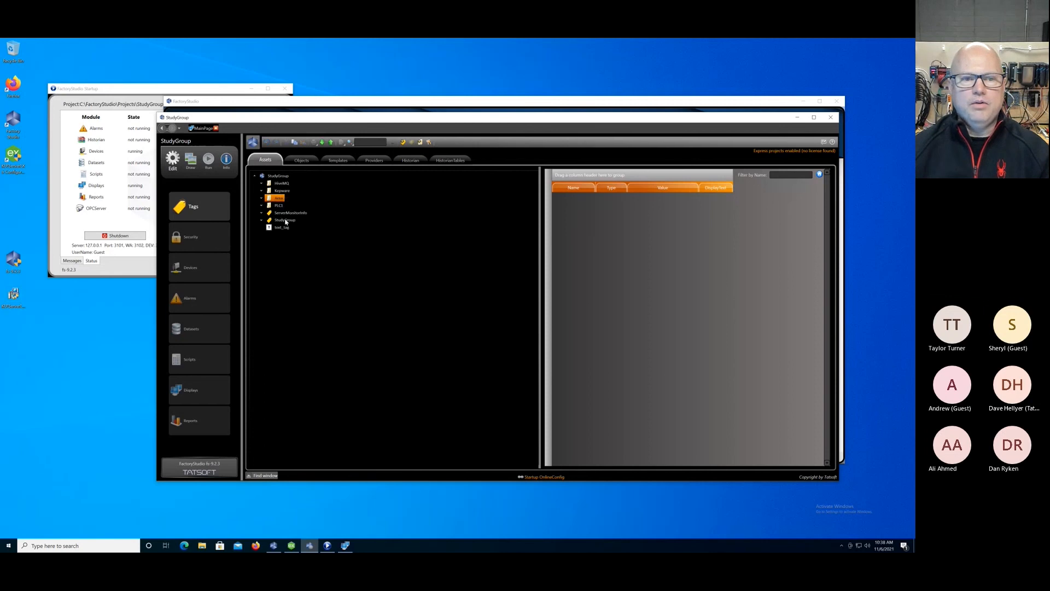
text(Line 1)
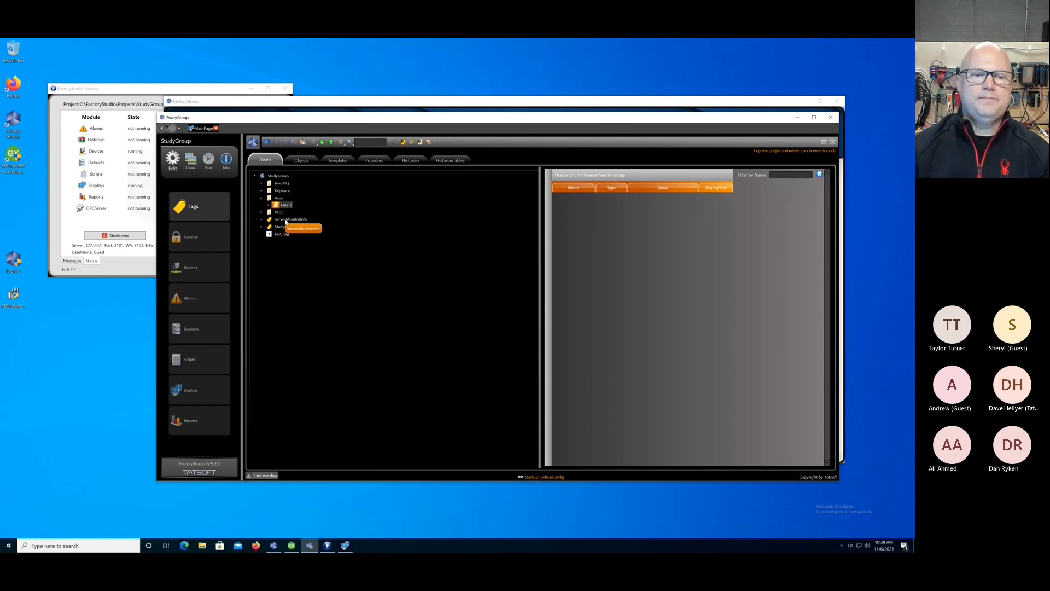
key(Return)
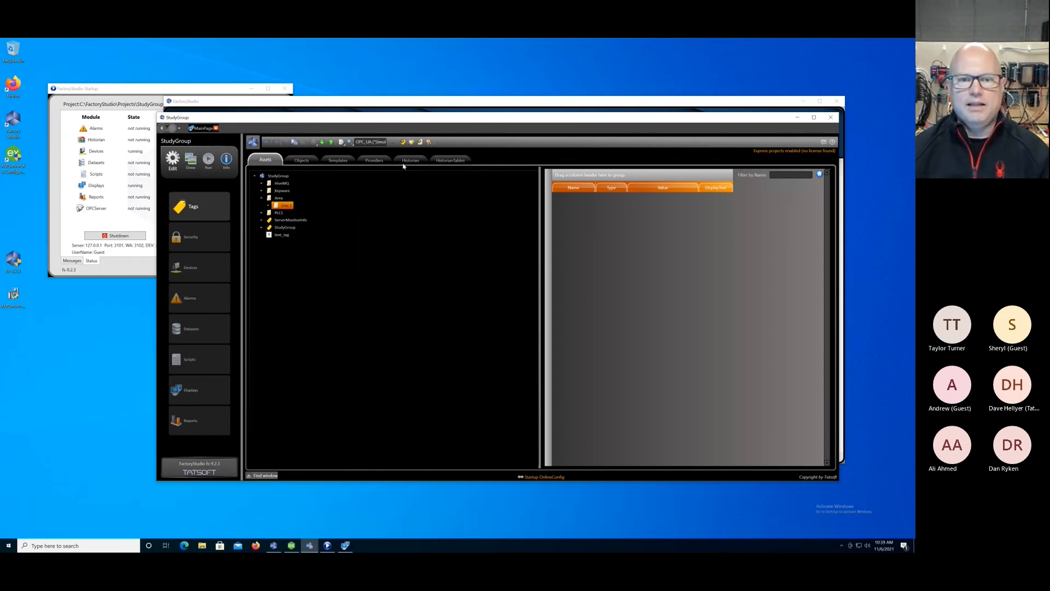
Review the project's tag providers, return to the asset tree and expand HiveMQ and its MQTTspB.("G5") branch.
click(375, 160)
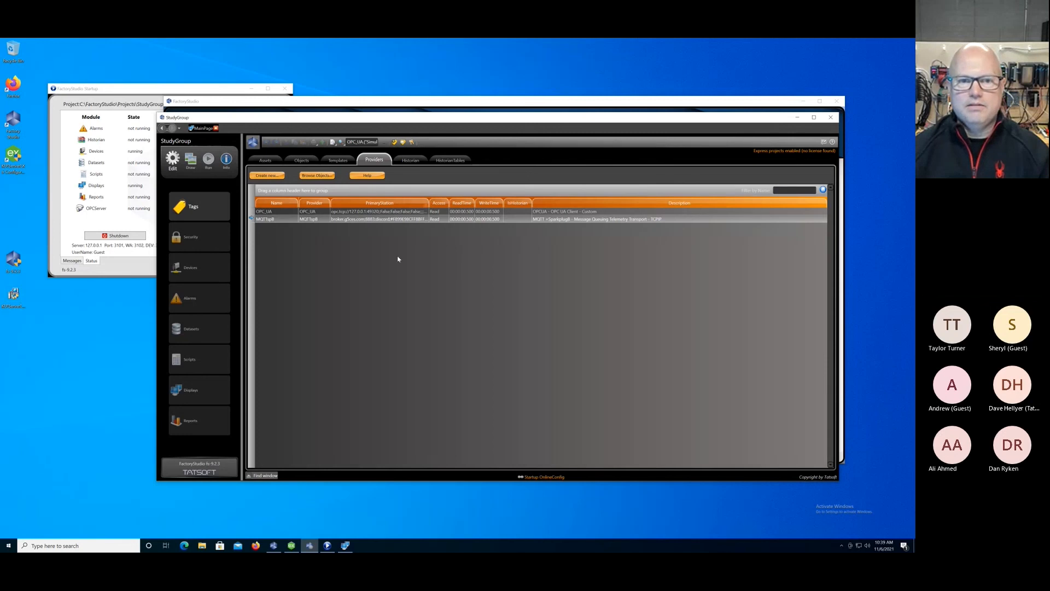
click(265, 160)
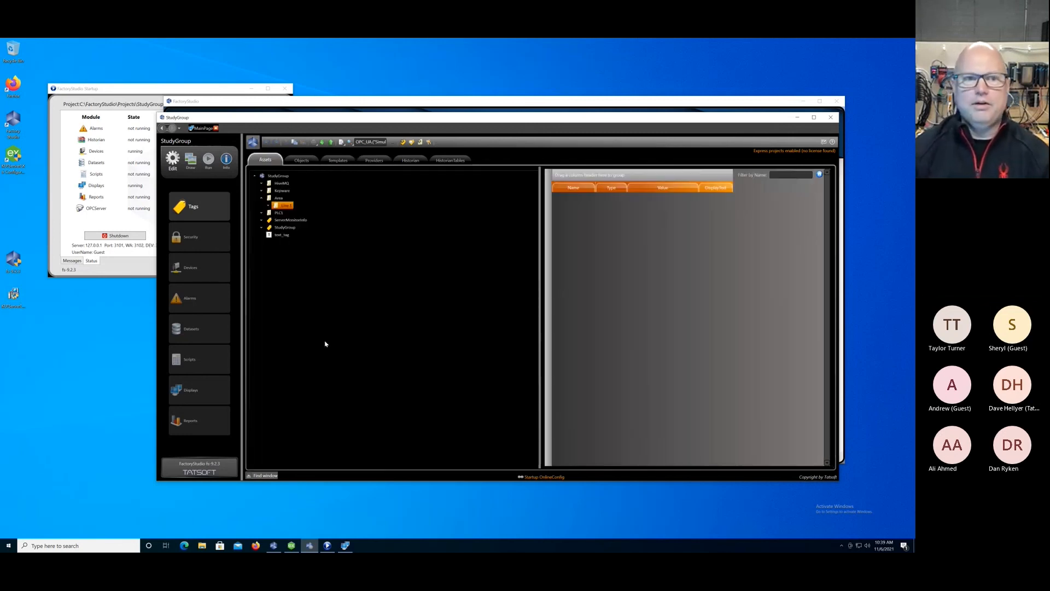
click(262, 183)
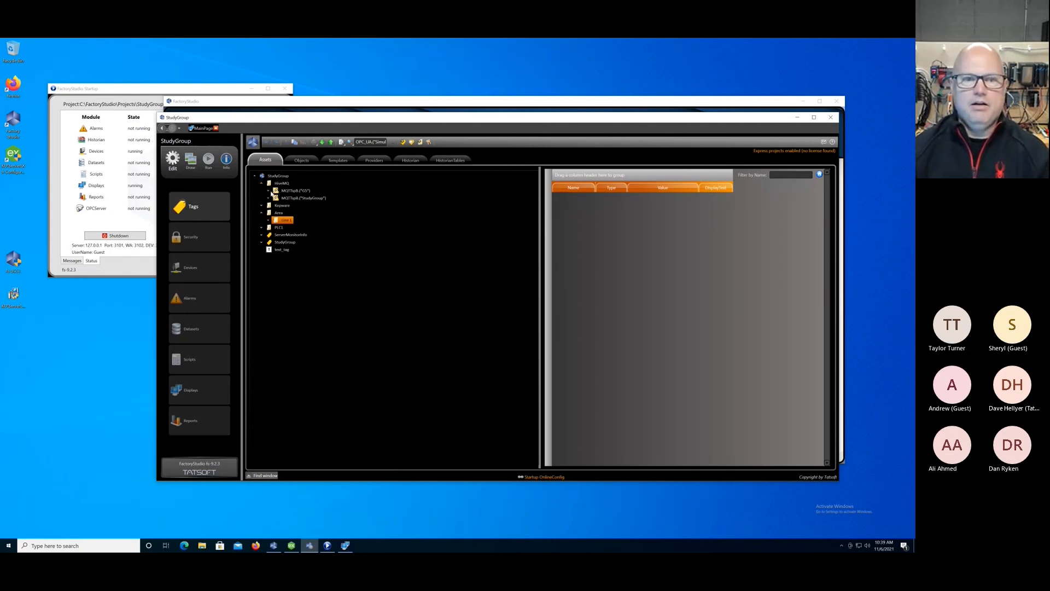
click(268, 191)
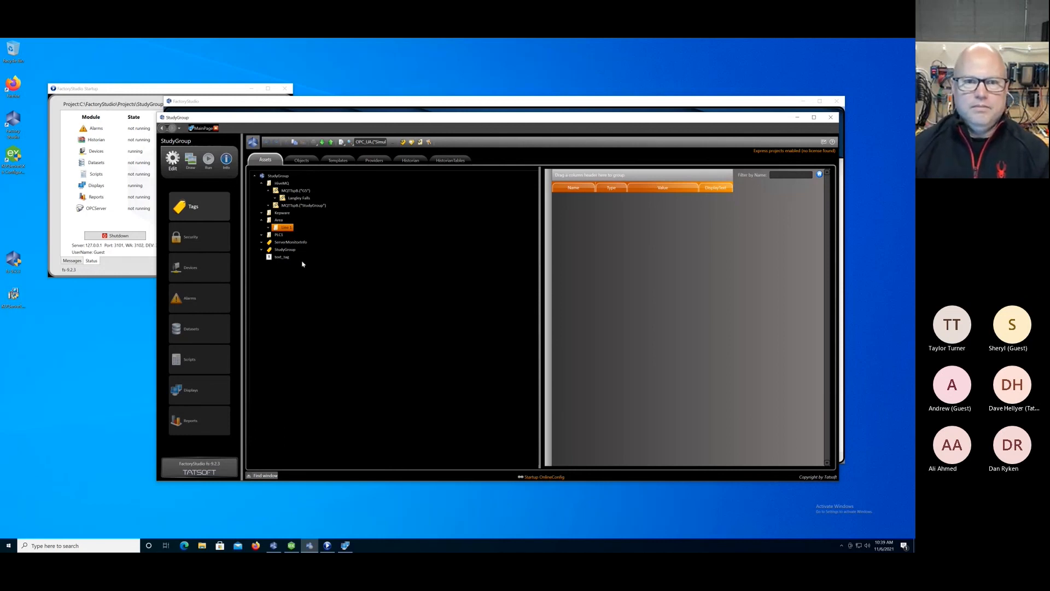
Review the text box's TextIO dynamics on the MainPage drawing, close them unchanged and return to the asset tree.
click(190, 159)
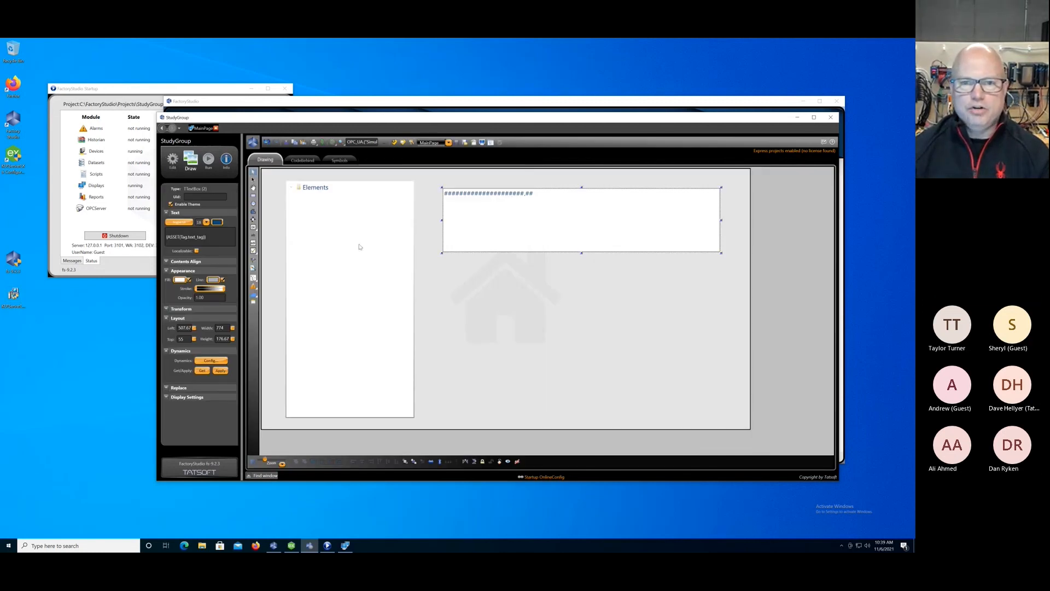
double_click(509, 224)
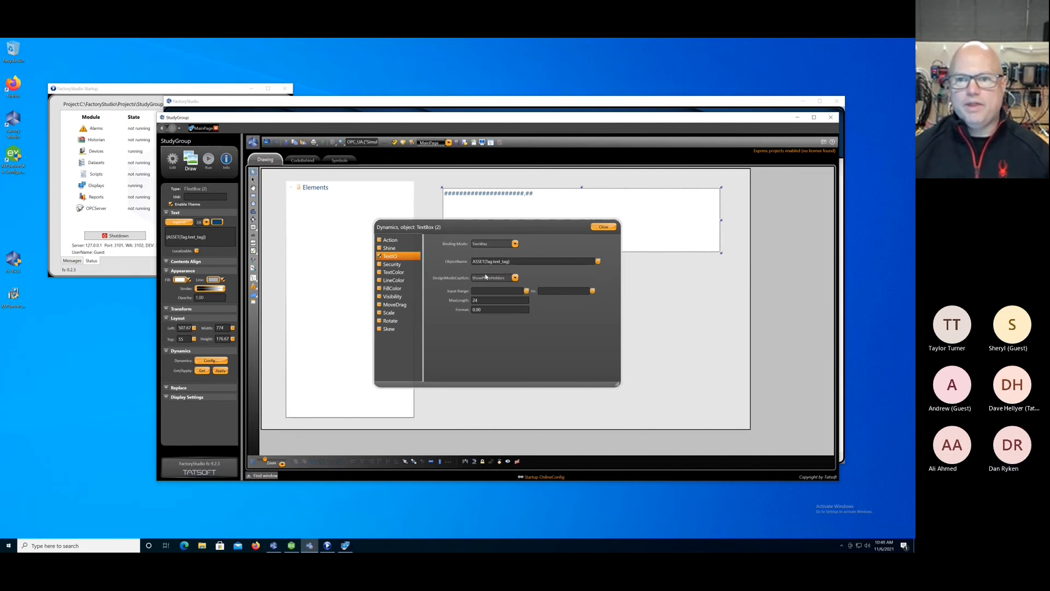
click(601, 227)
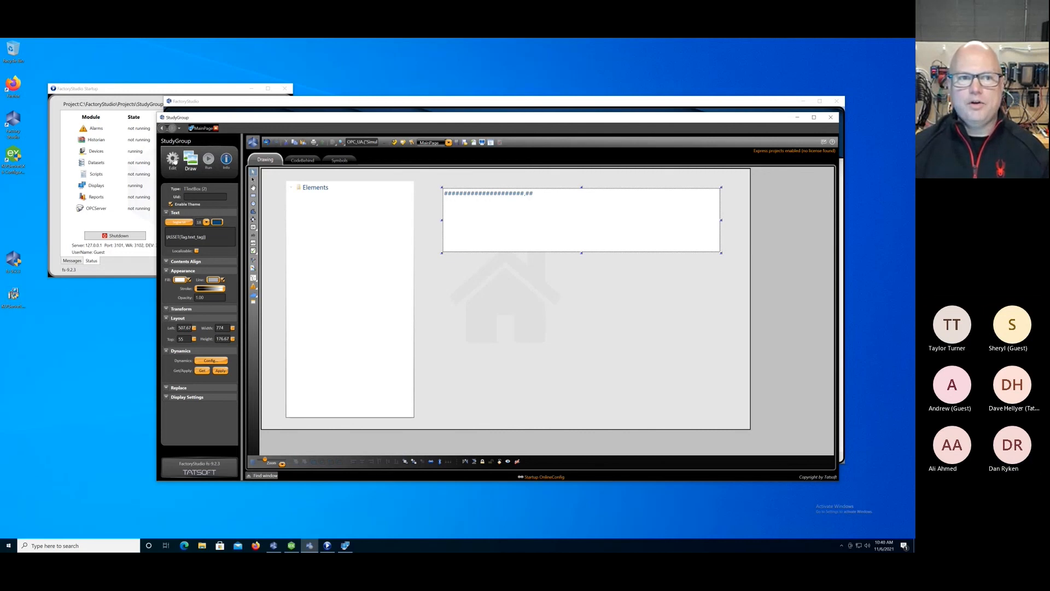
click(172, 160)
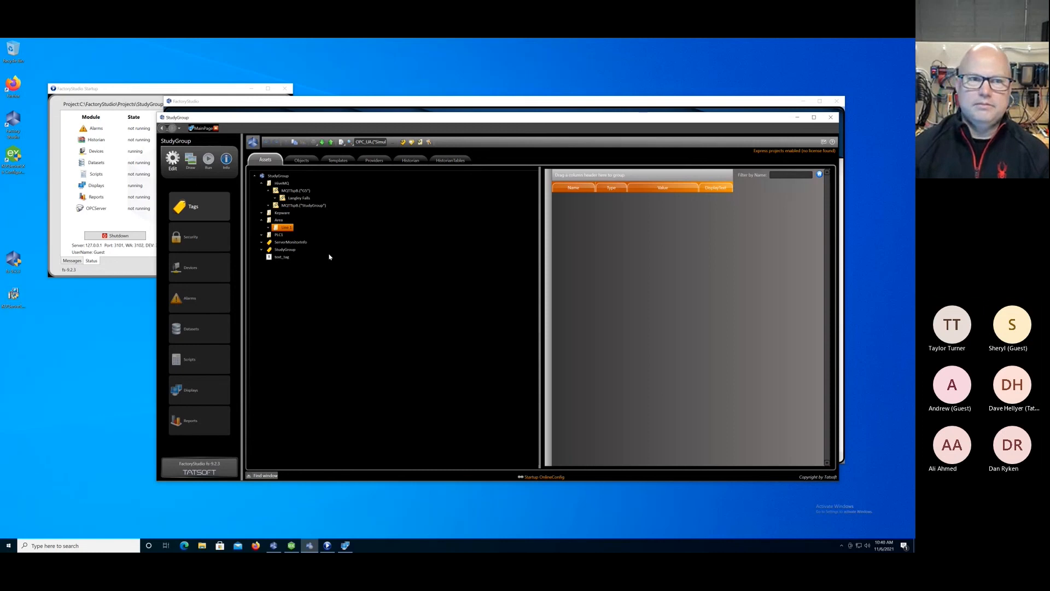
Bring the running StudyGroup display forward and expand the StudyGroup root and its Area level.
click(347, 545)
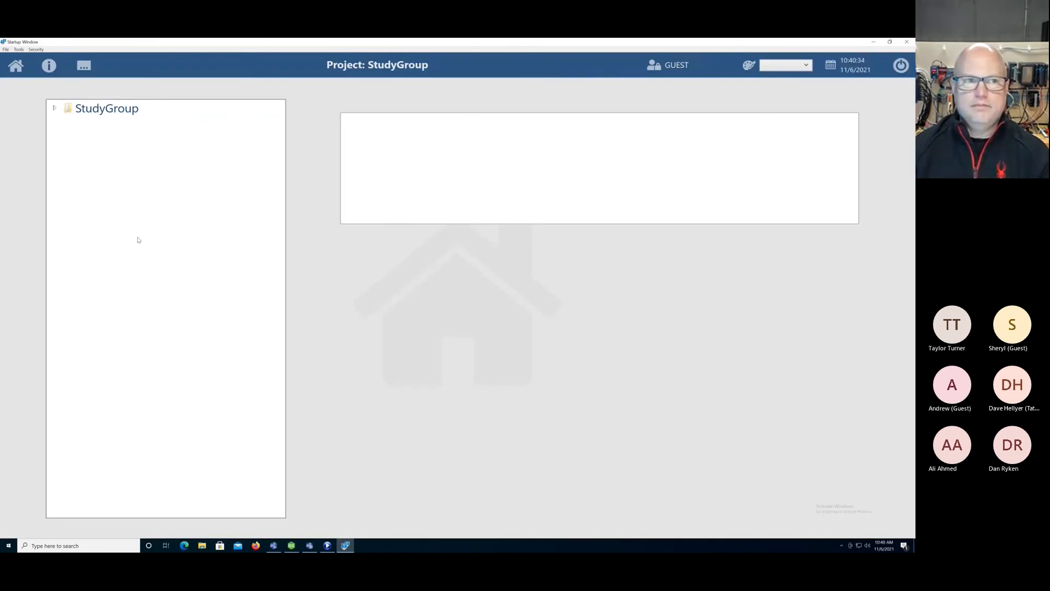
click(54, 109)
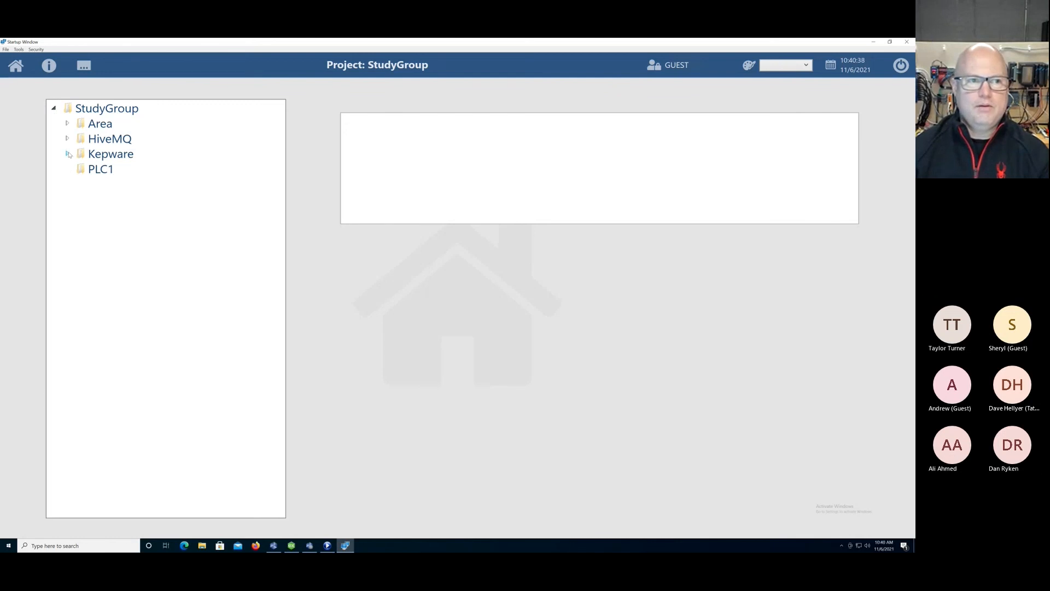
click(67, 123)
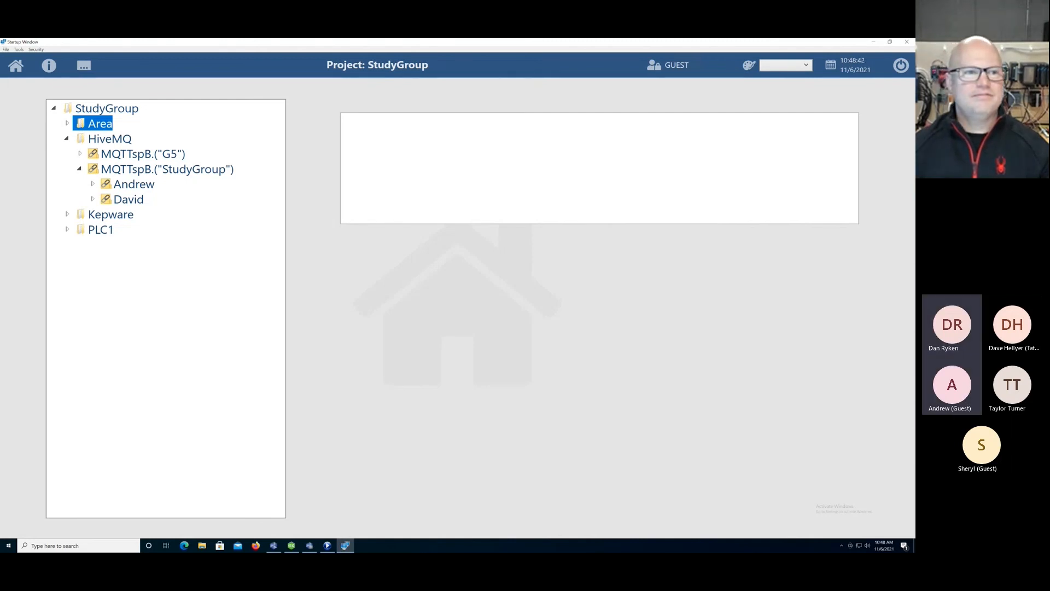
Expand the first node under MQTTspB.("StudyGroup") with its OPC and SIM groups, and show opc1 and a SIM tag in the text box.
click(93, 184)
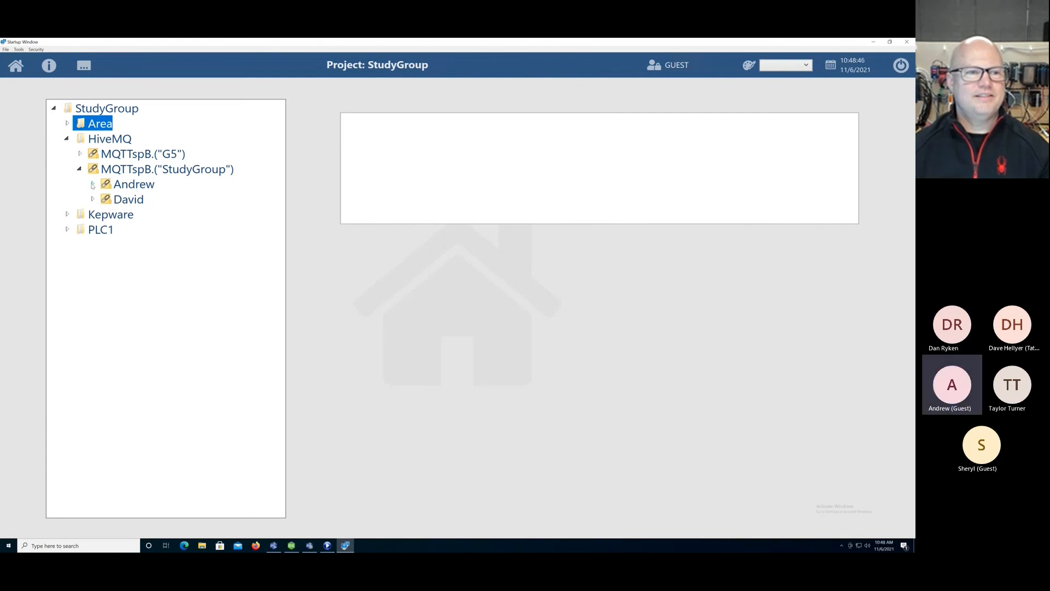
click(93, 184)
click(107, 215)
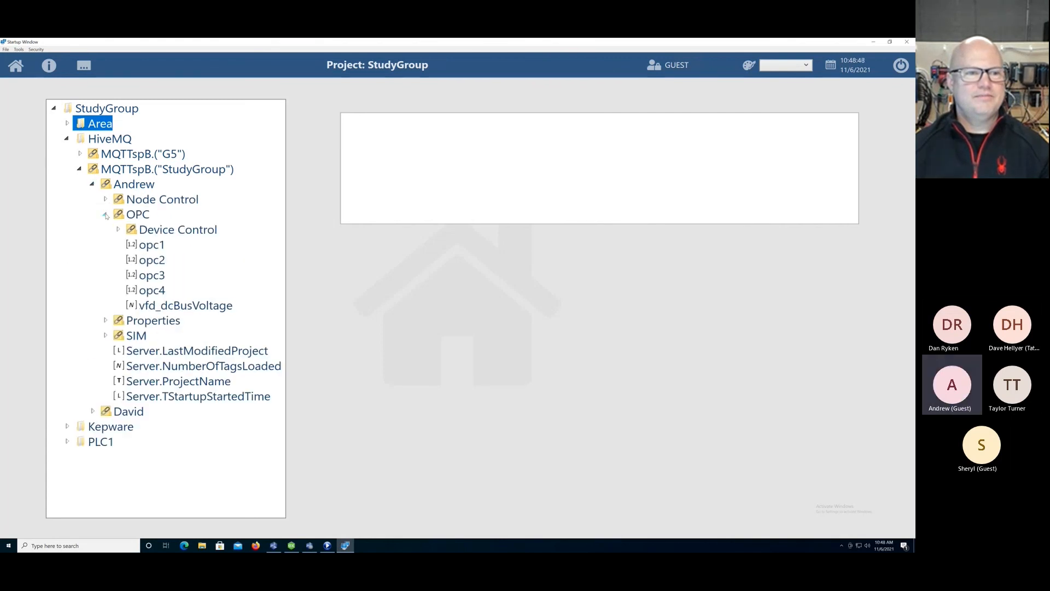
click(138, 246)
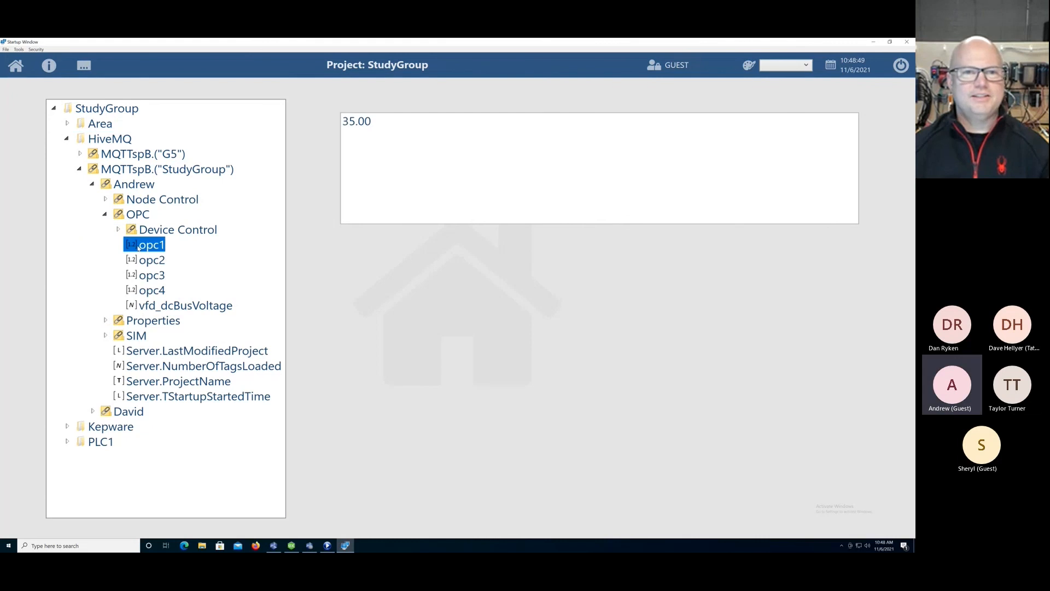
click(105, 335)
click(152, 367)
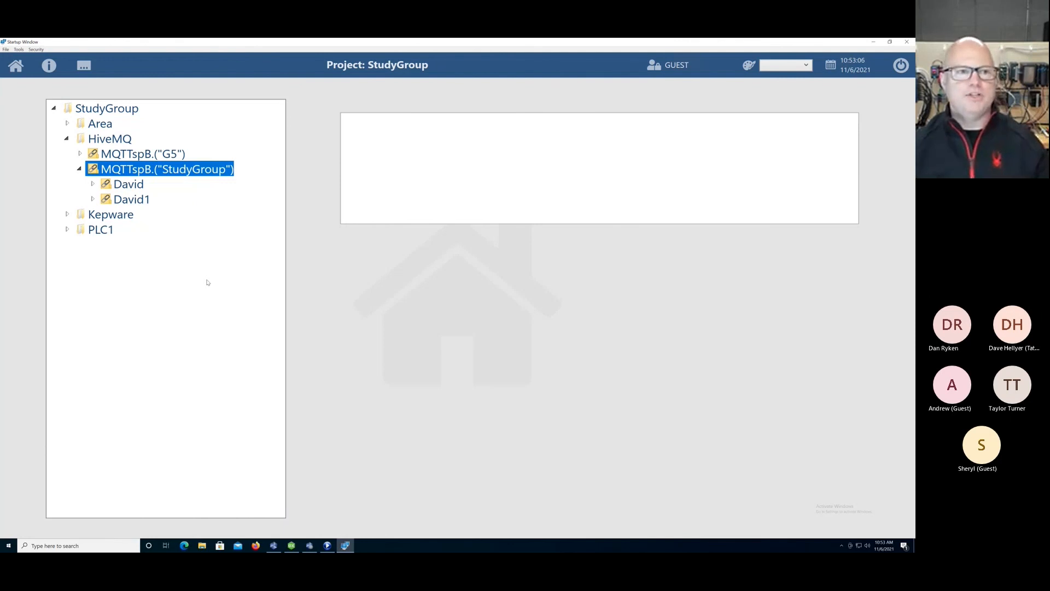
Expand the second node under MQTTspB.("StudyGroup") and its OPC group to view the opc tags.
click(93, 200)
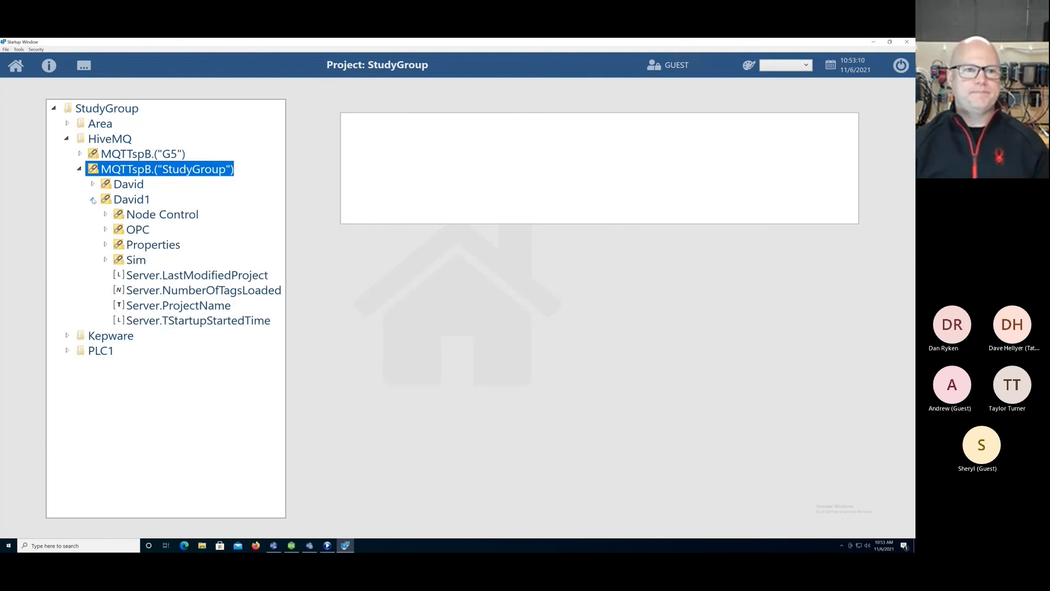
click(106, 230)
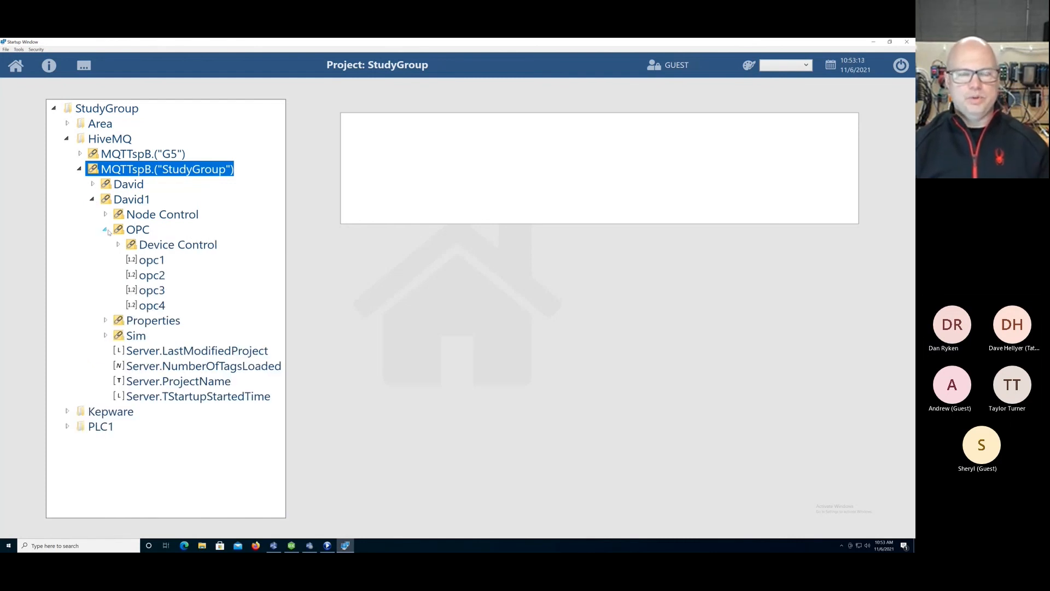